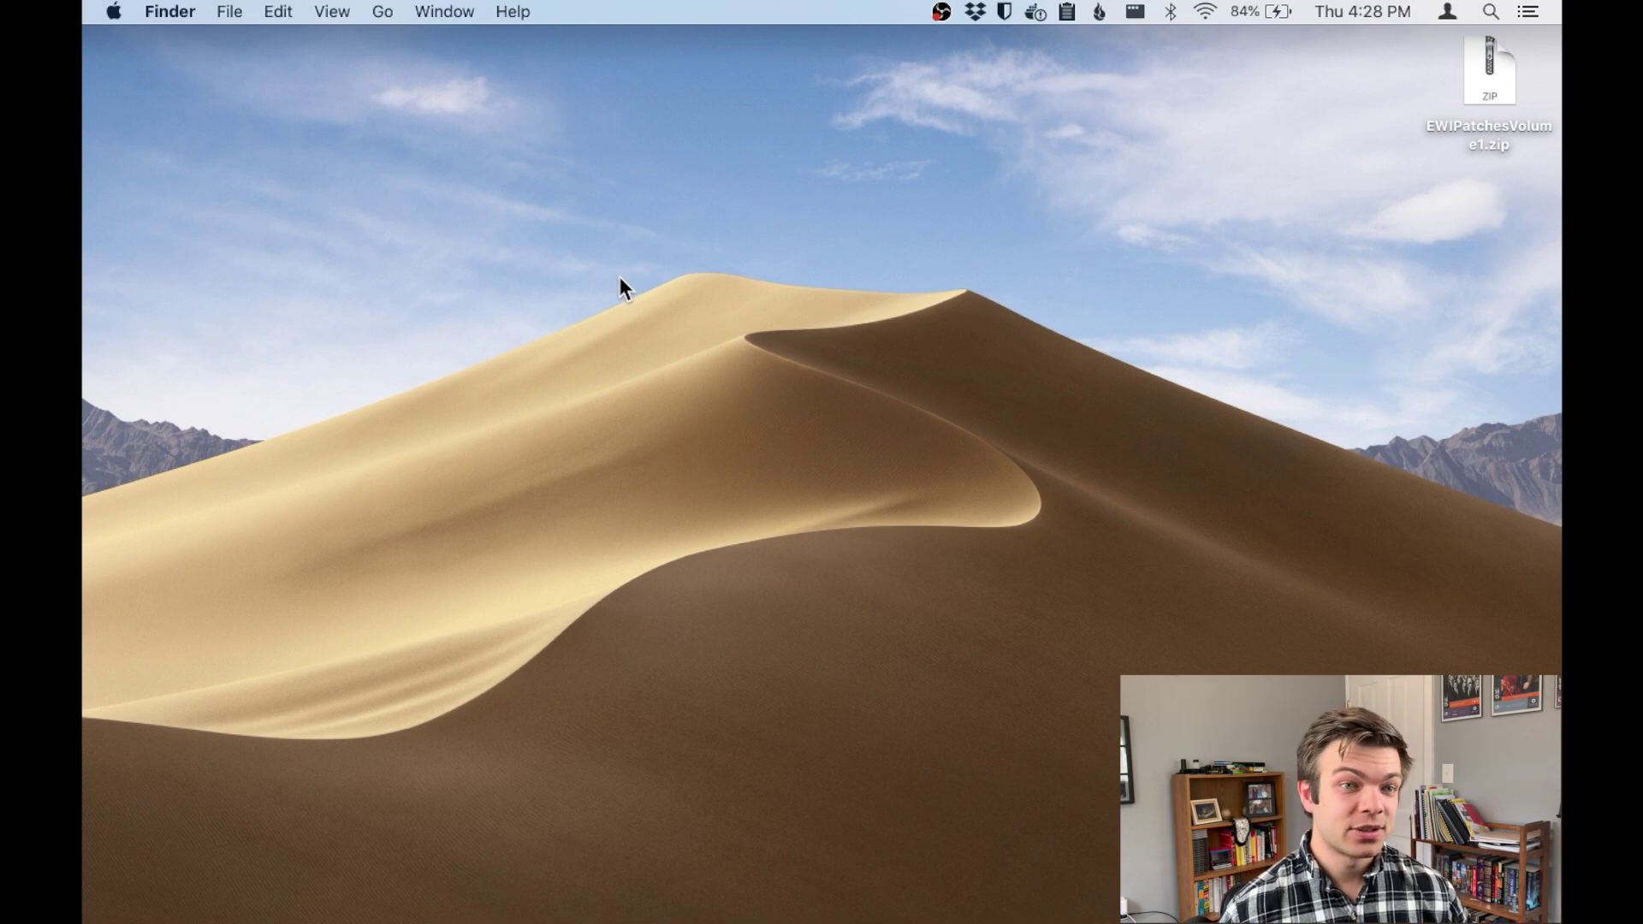
- Open Vyzex EWI4000S and get the full preset set from the EWI4000s, overwriting the editor's preset bank
key(super+space)
text(vyz)
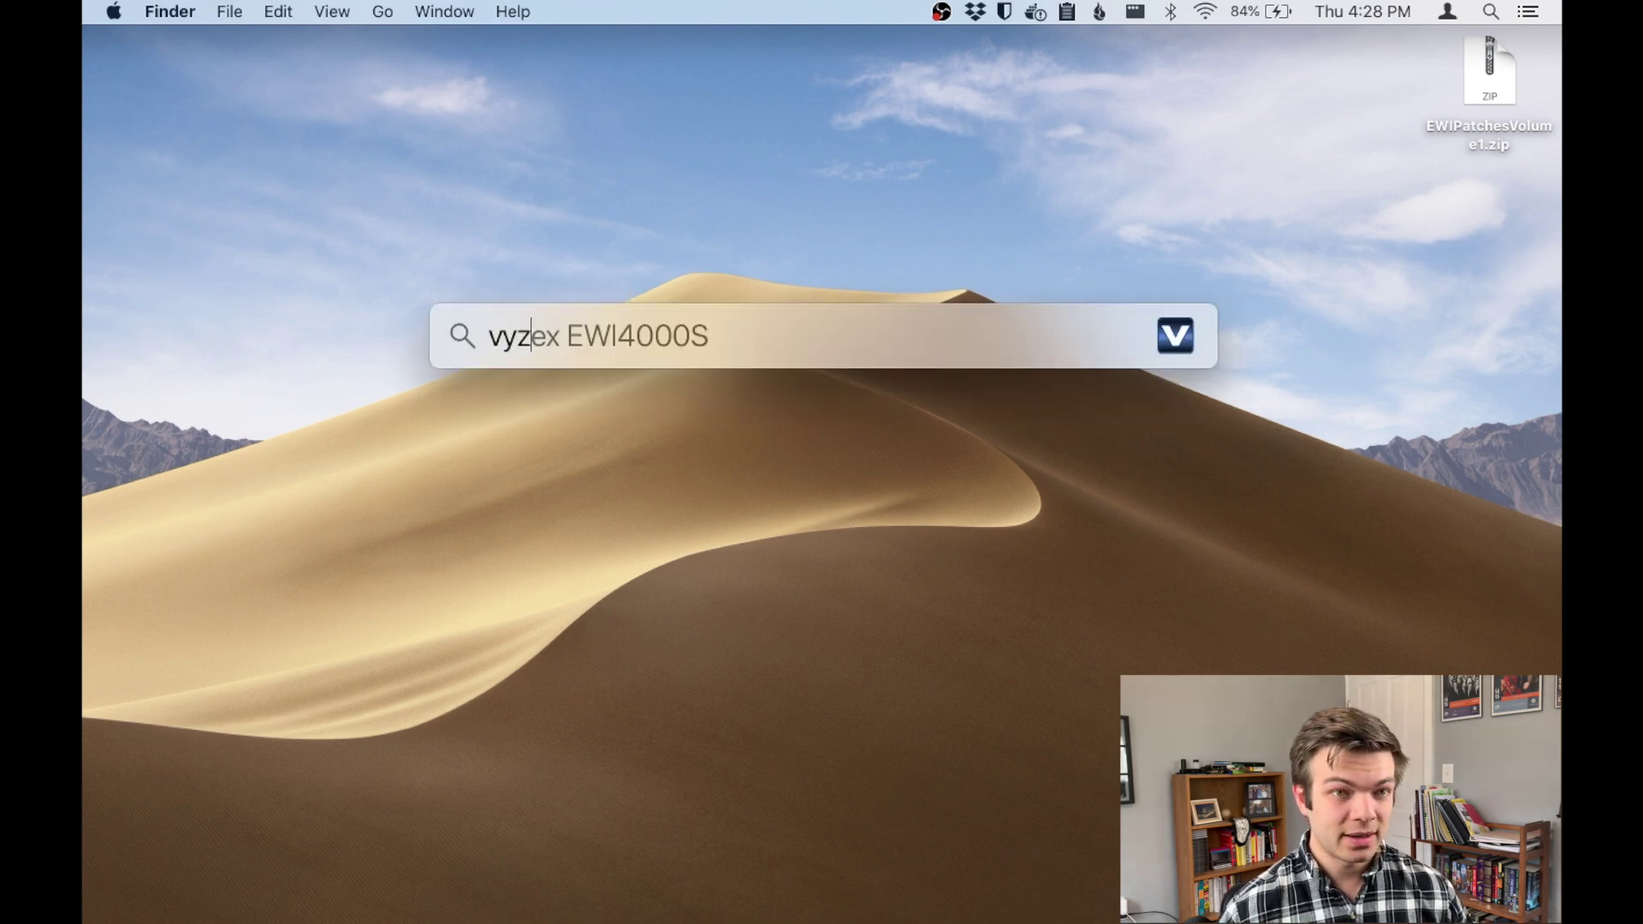
key(Return)
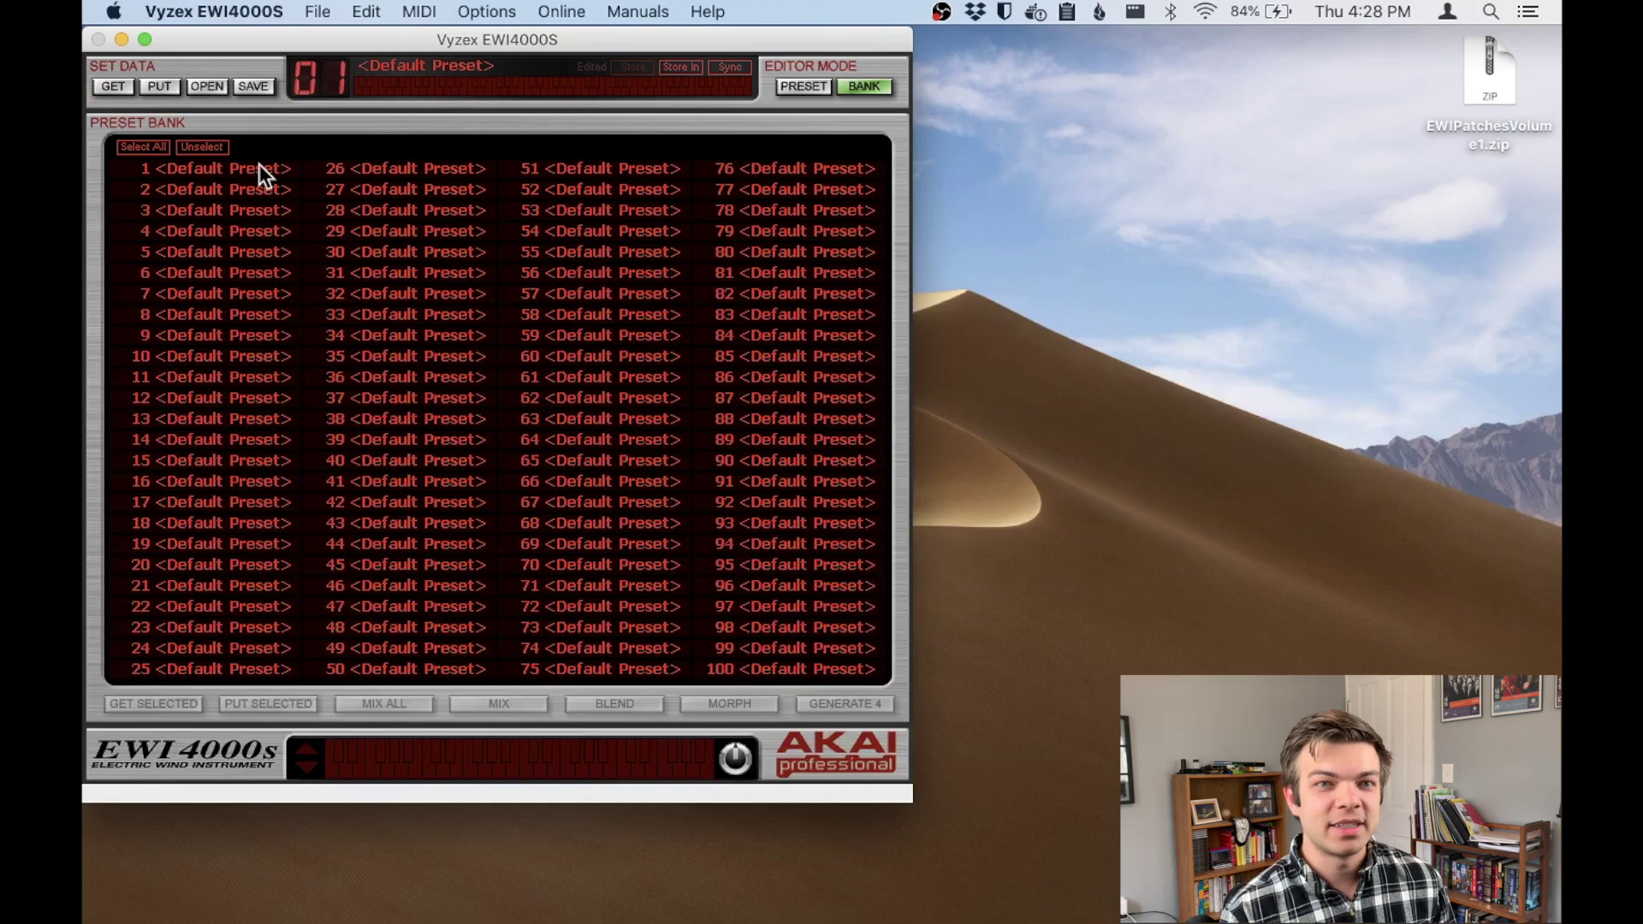
click(109, 84)
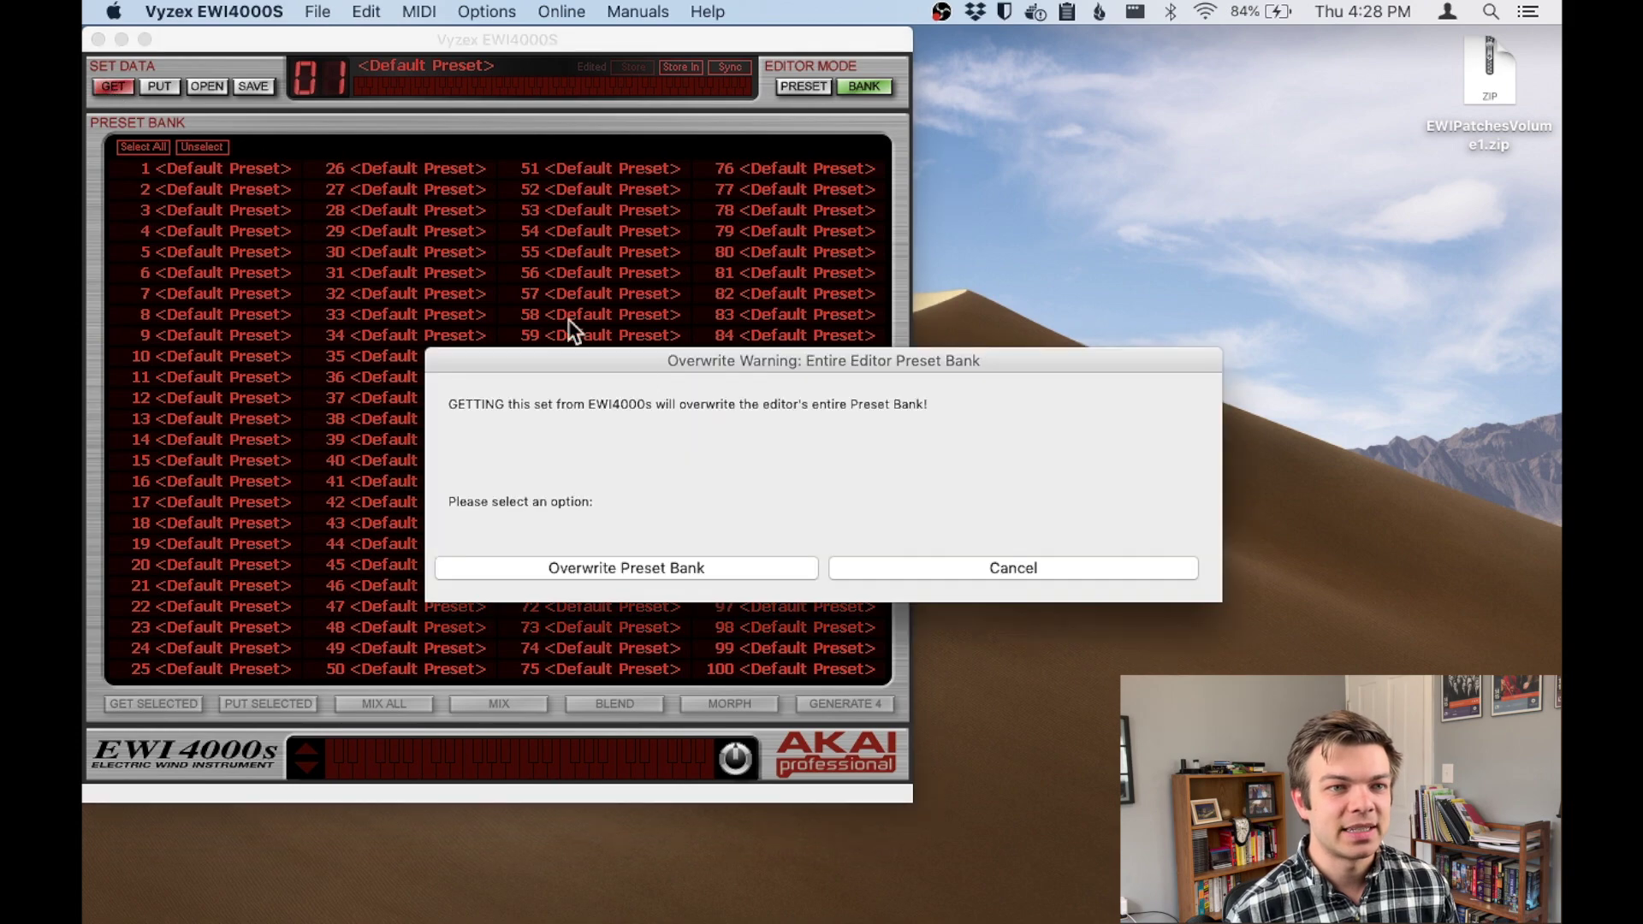
click(679, 569)
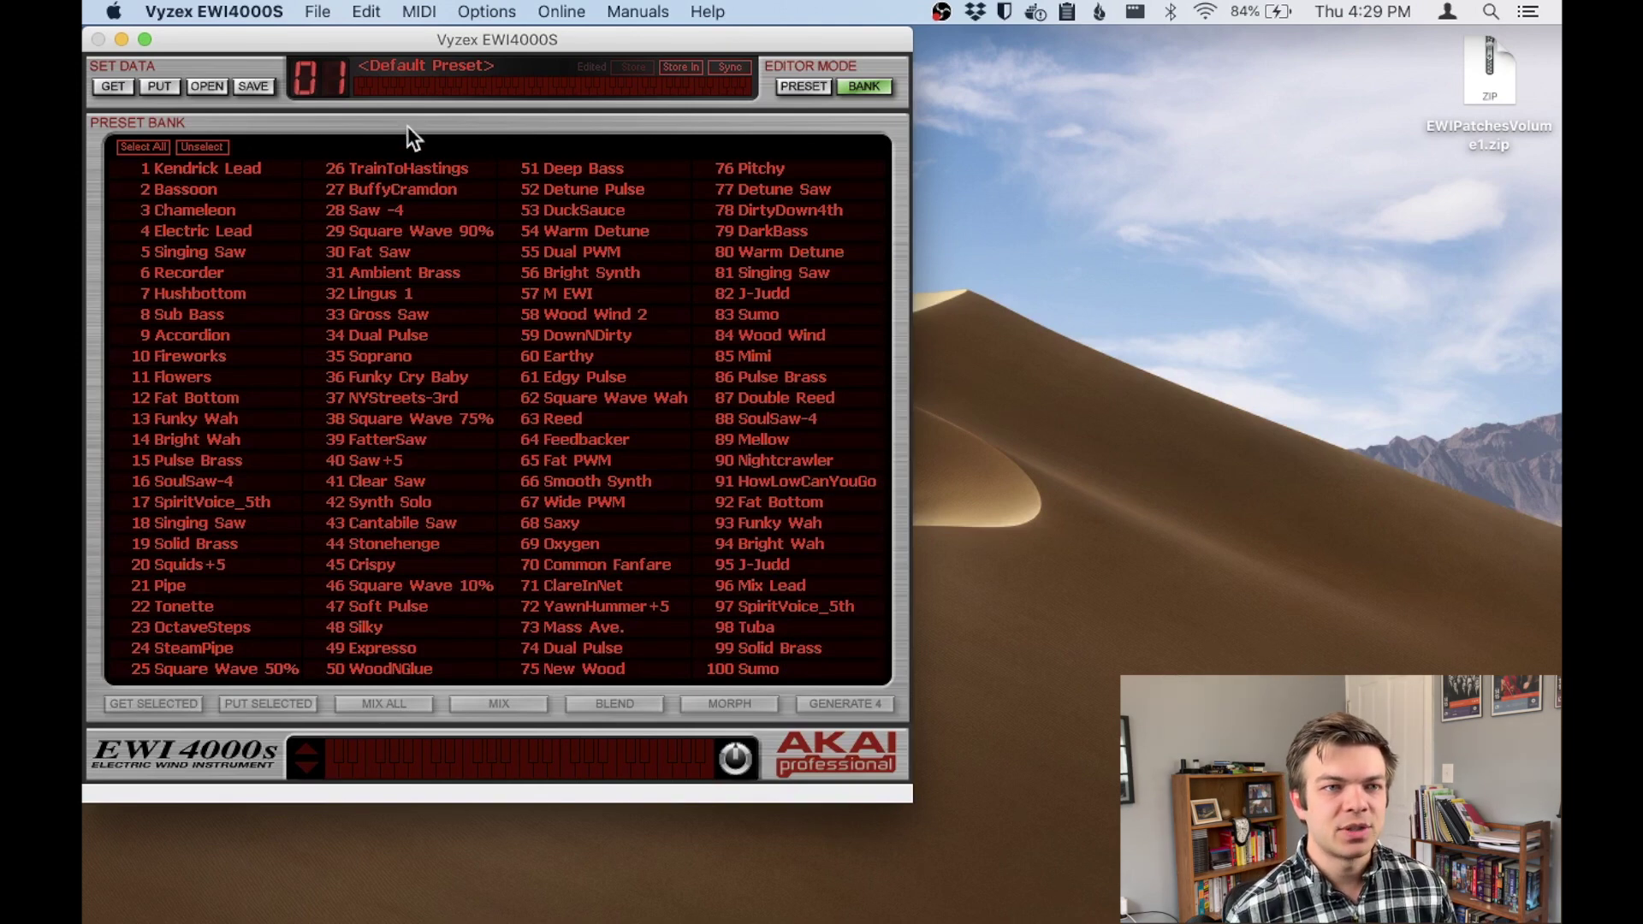
- Check the MIDI IN ports and confirm YAMAHA UX16 Port1 as the MIDI OUT port
click(417, 12)
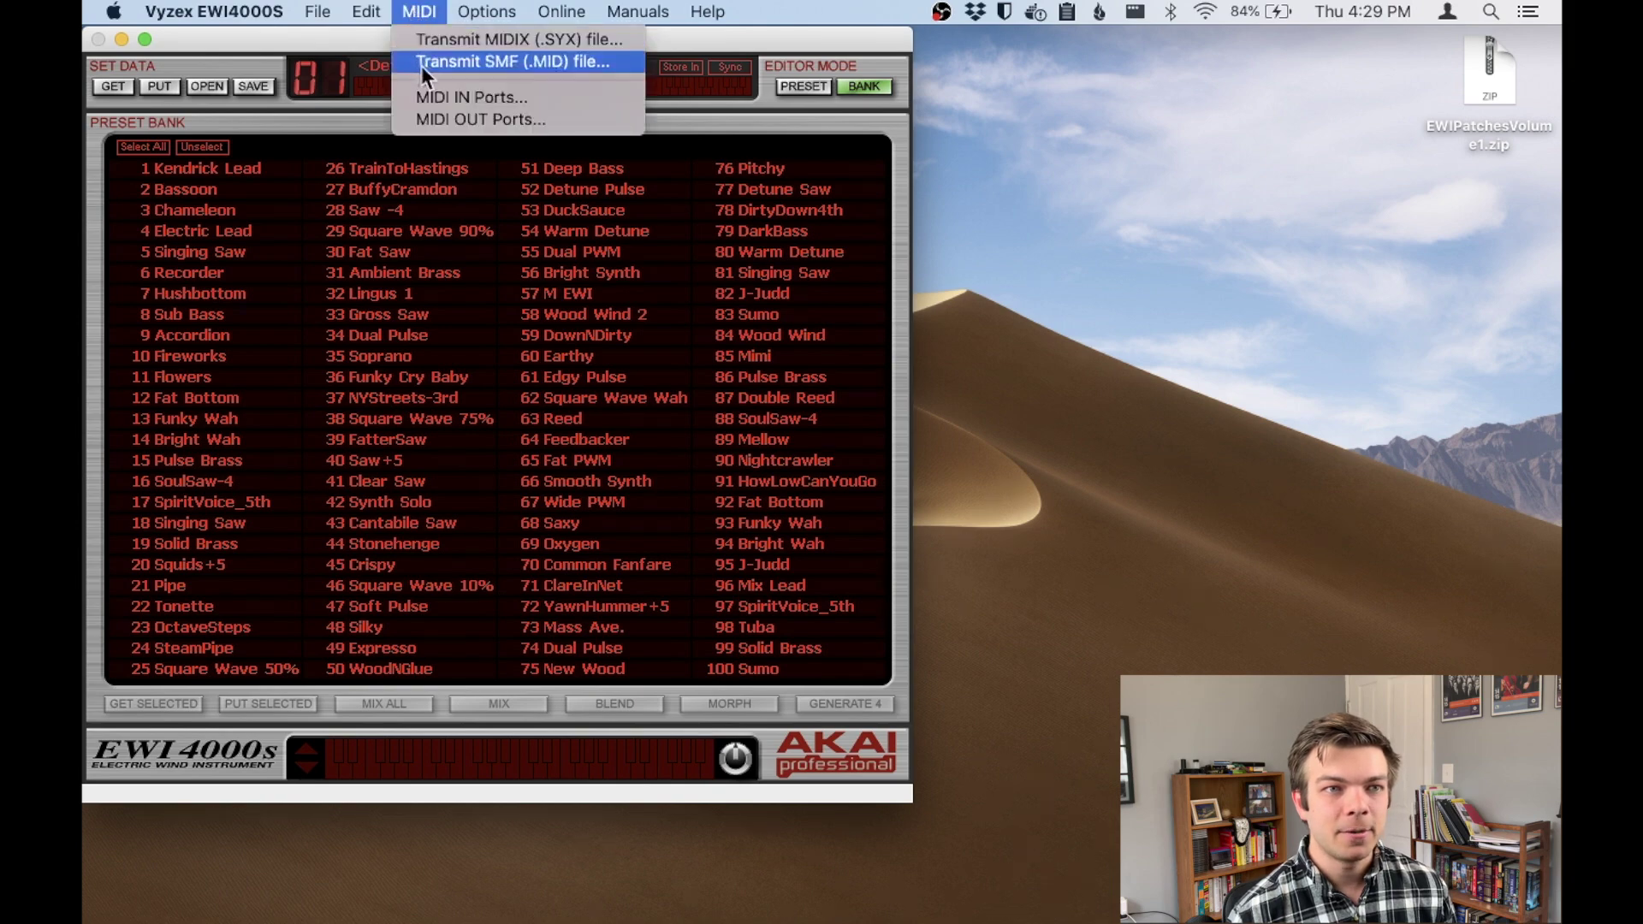
click(425, 96)
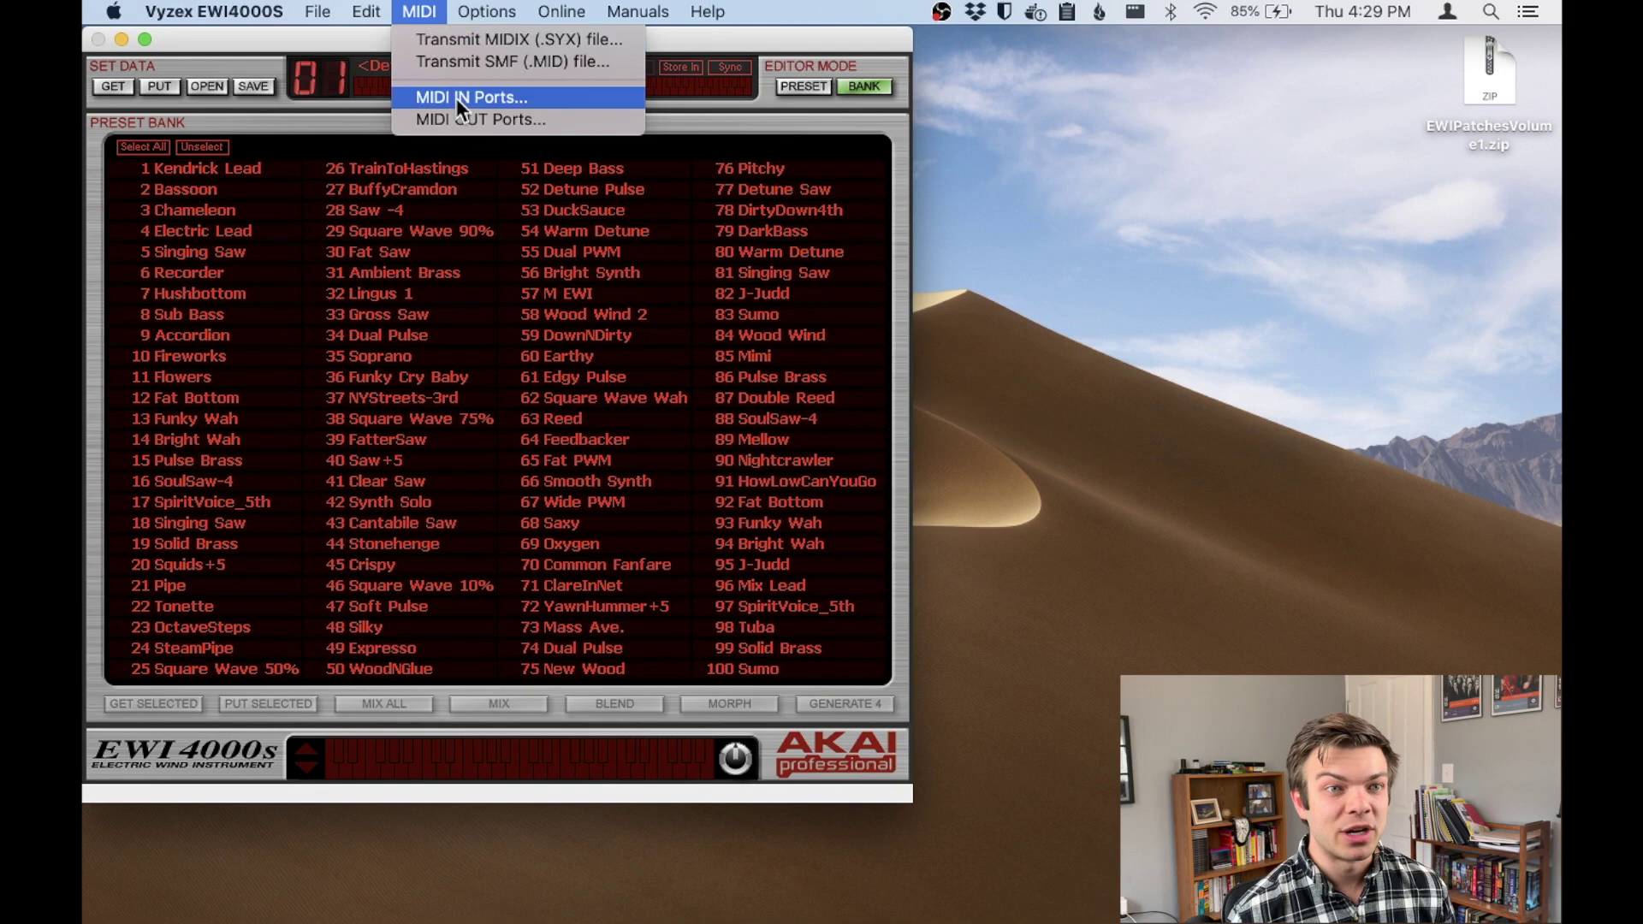
click(454, 117)
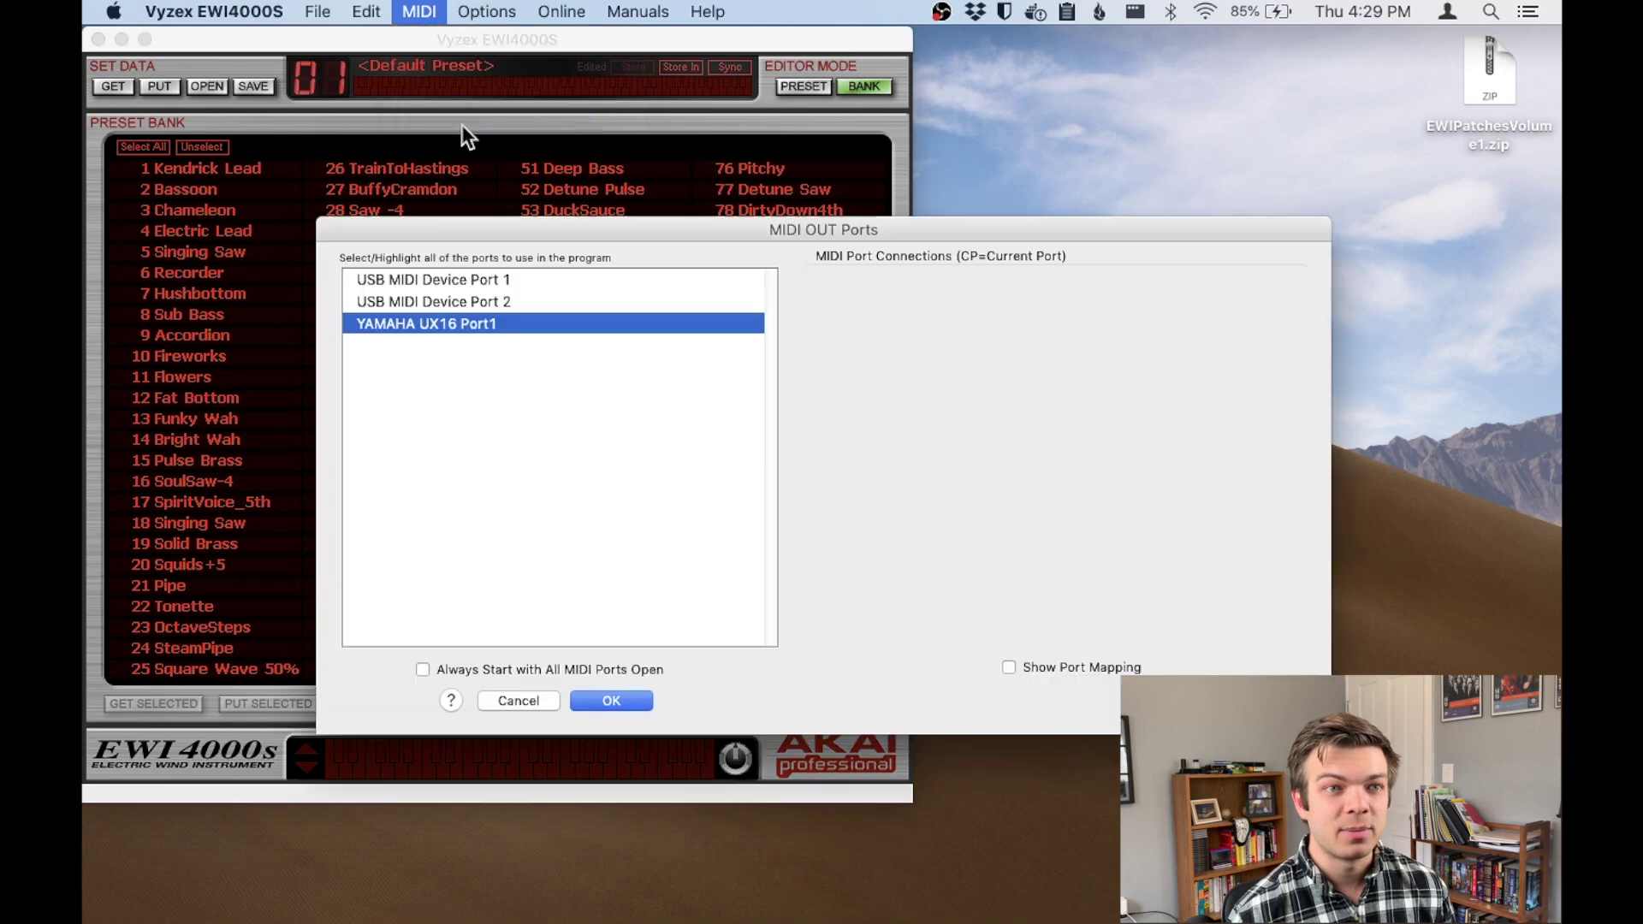
click(407, 326)
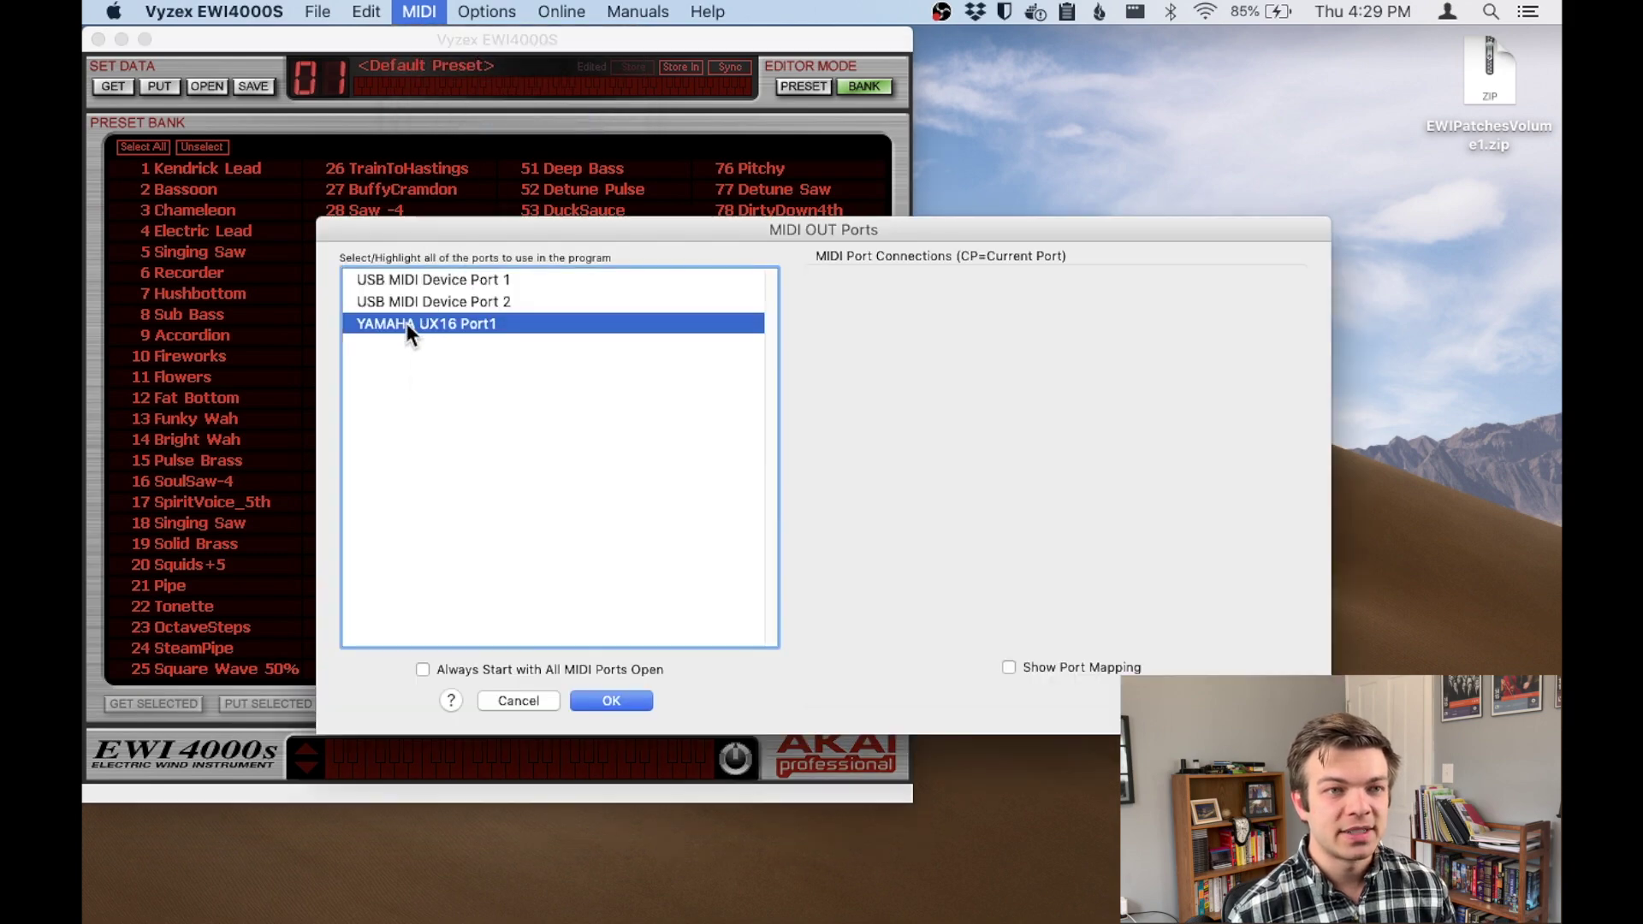
click(609, 701)
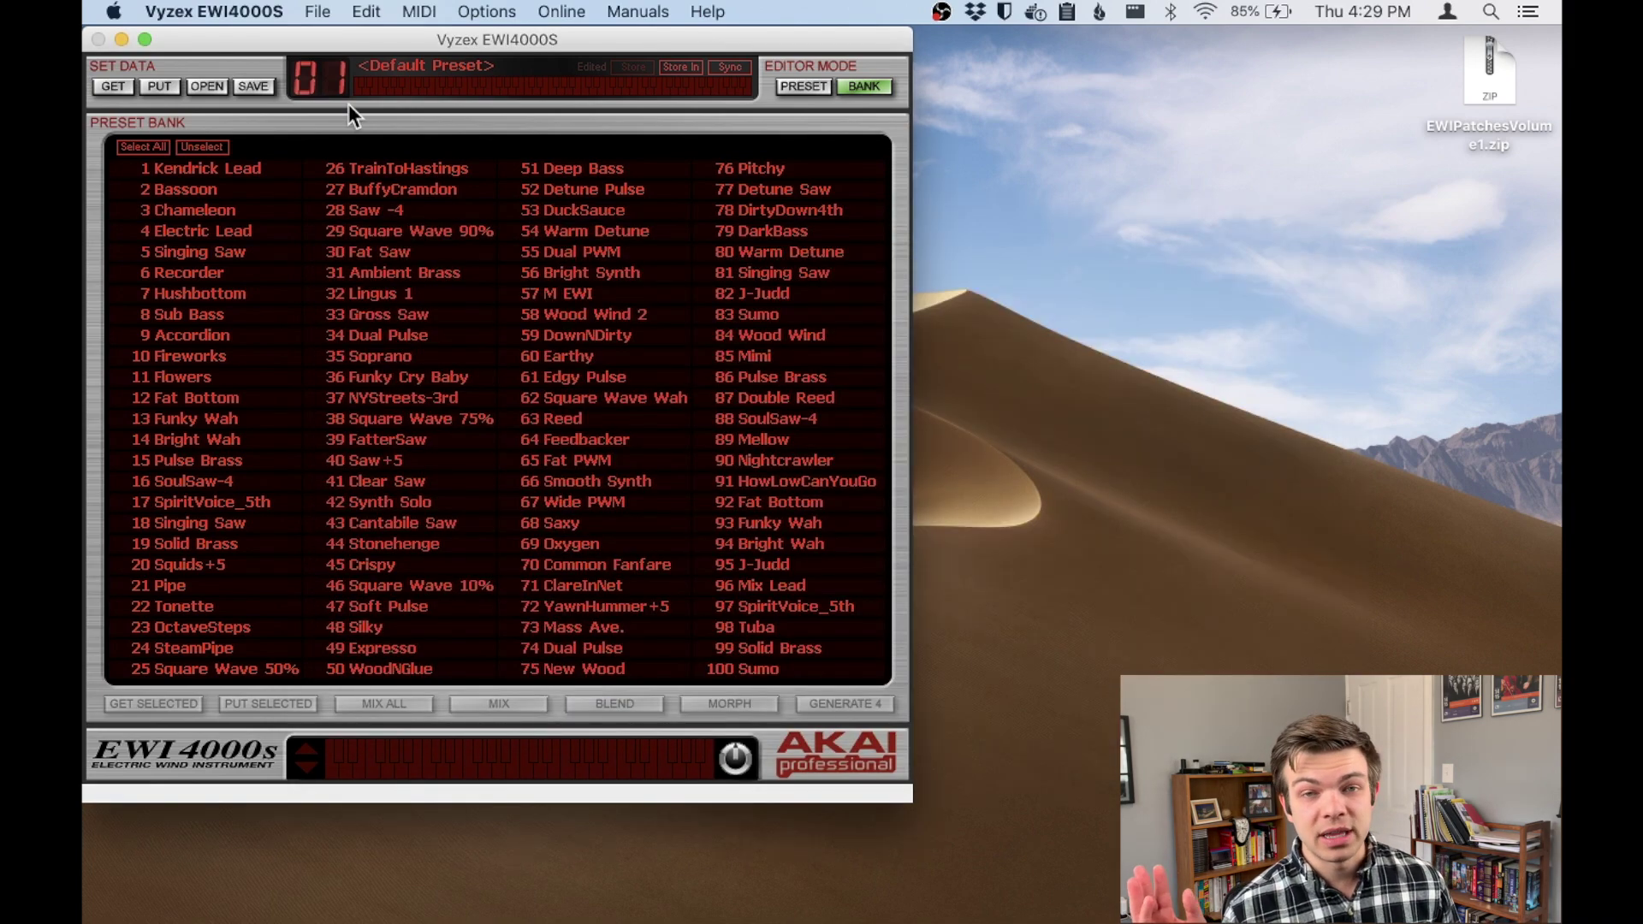
- Audition the presets Soprano (35) and Wood Wind 2 (58) from the preset bank
click(107, 86)
click(1030, 566)
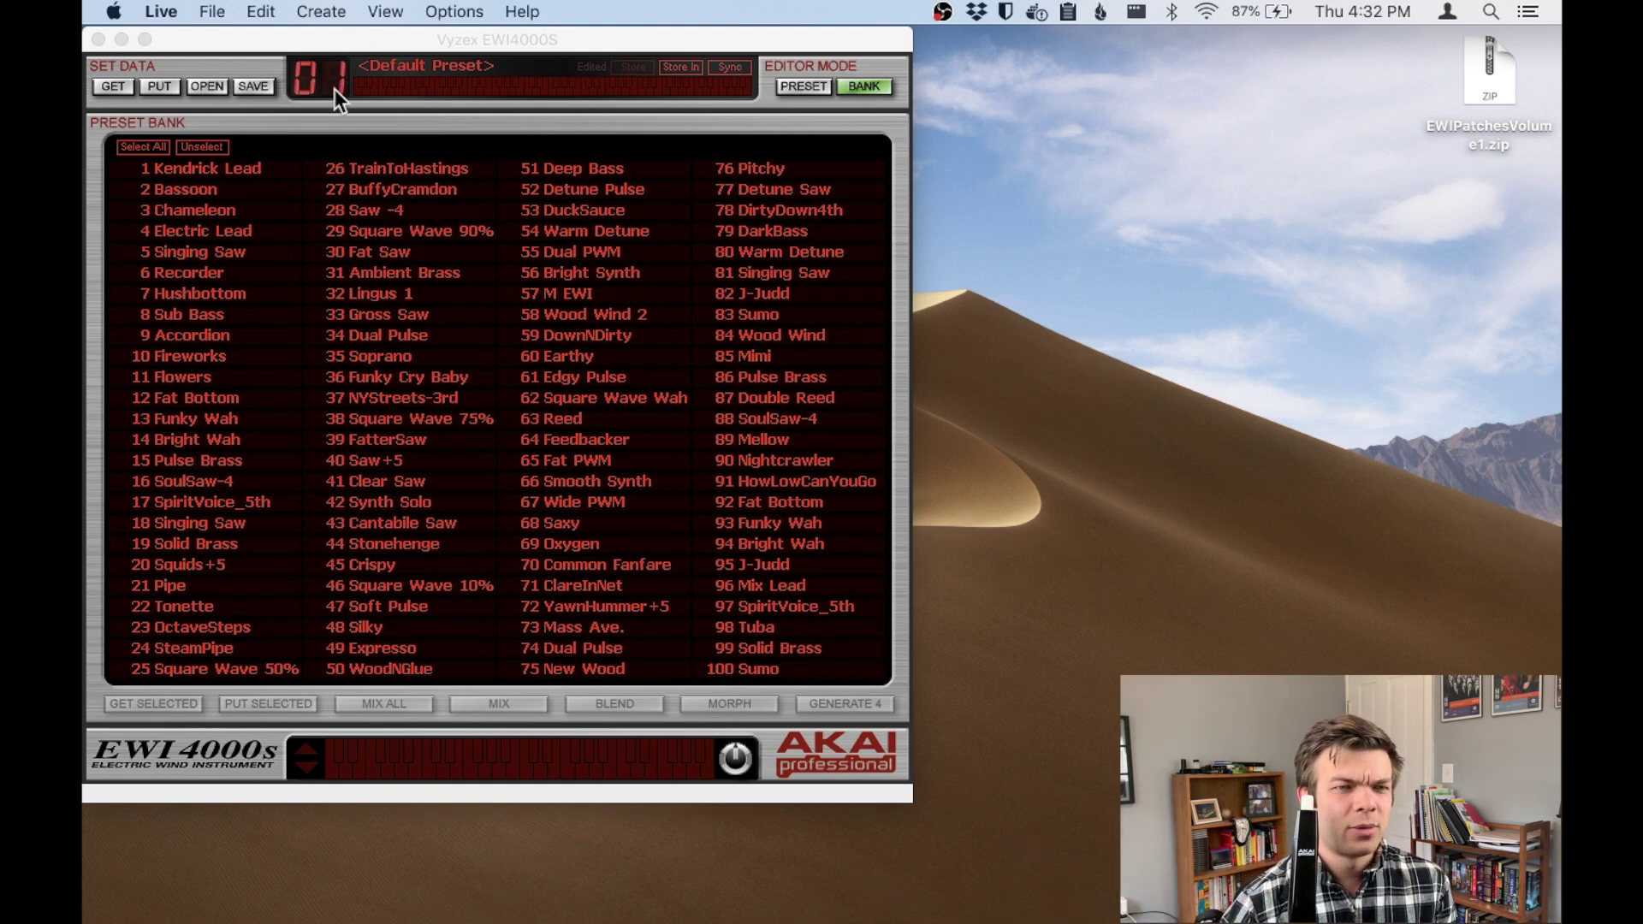
drag(396, 470, 378, 355)
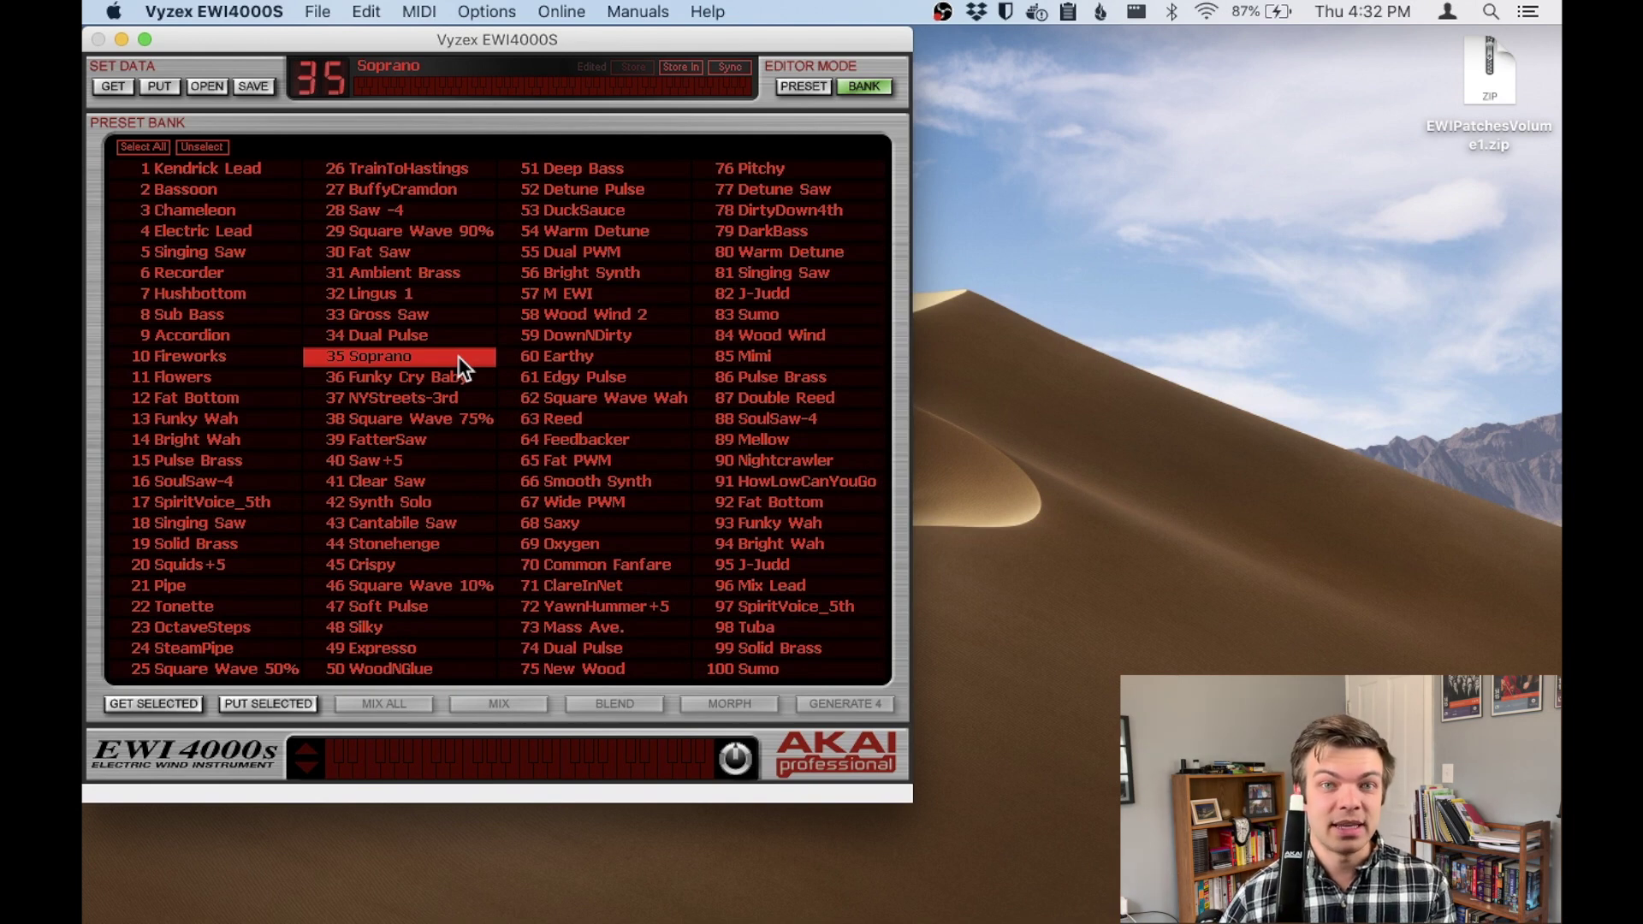
click(594, 316)
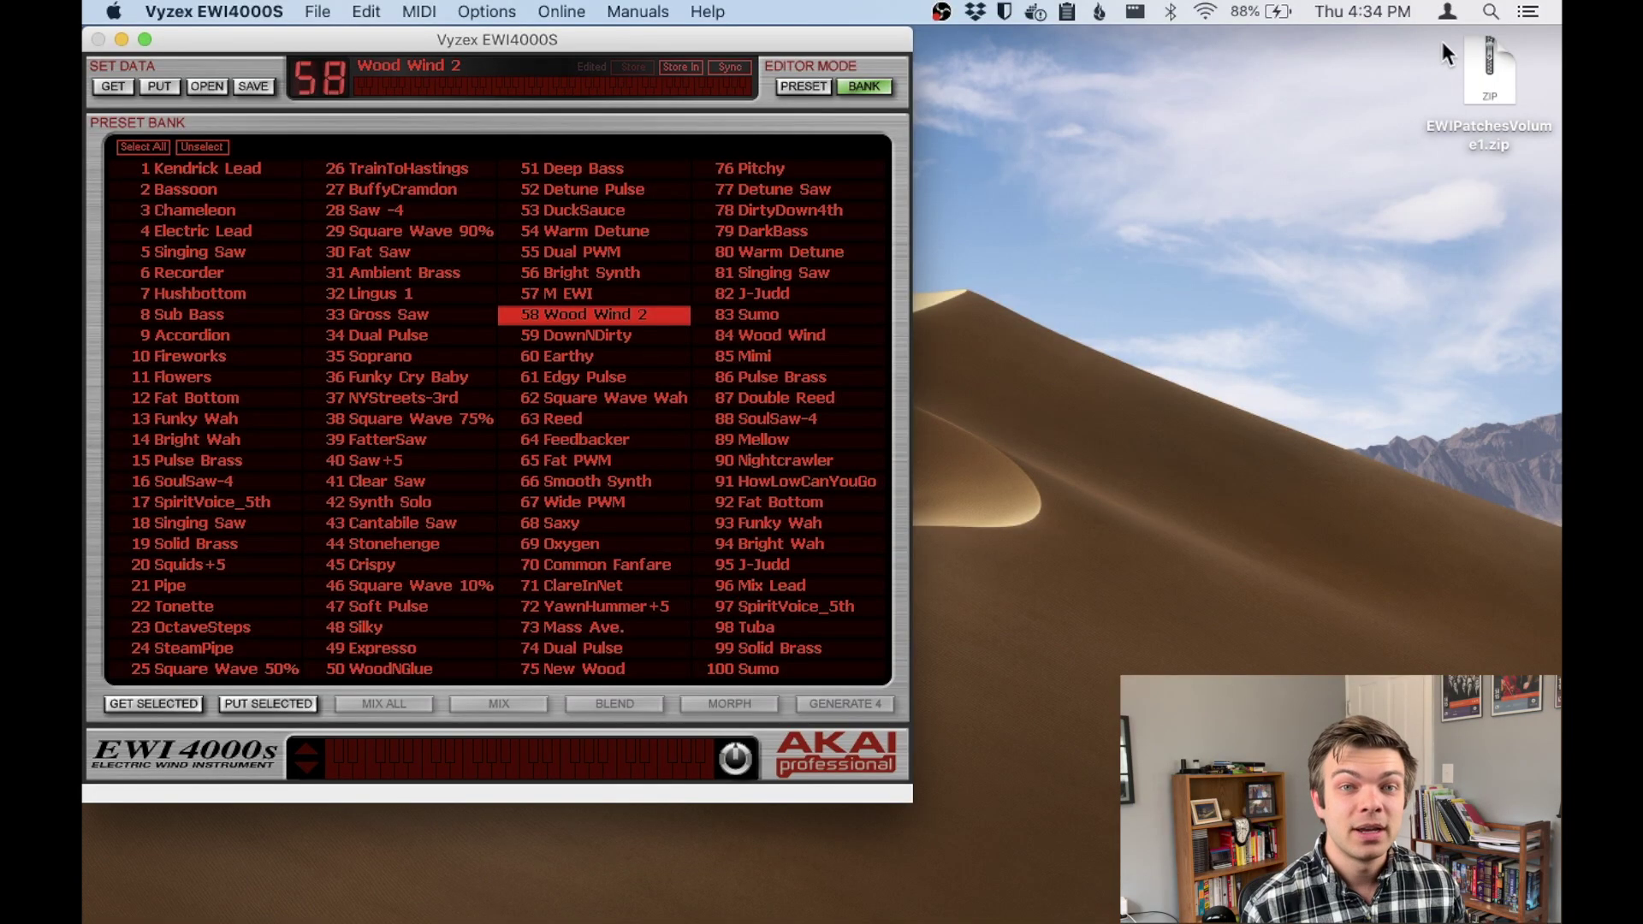
- Extract EWIPatchesVolume1.zip on the desktop and open the extracted EWIPatchesVolume1 folder in Finder
double_click(1487, 73)
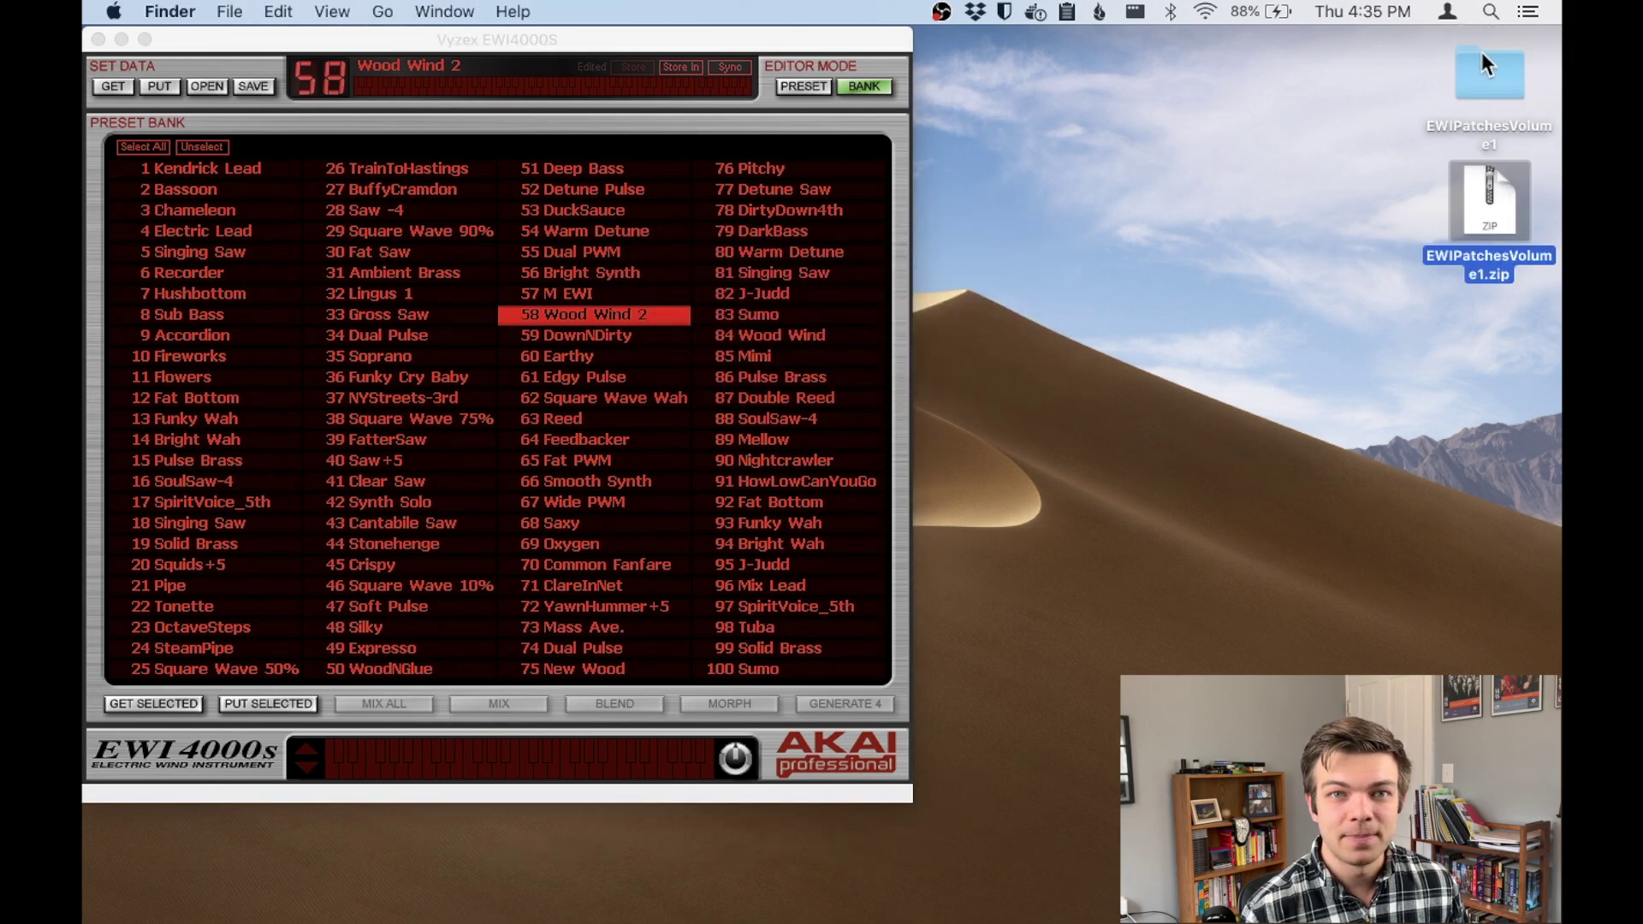
double_click(1480, 58)
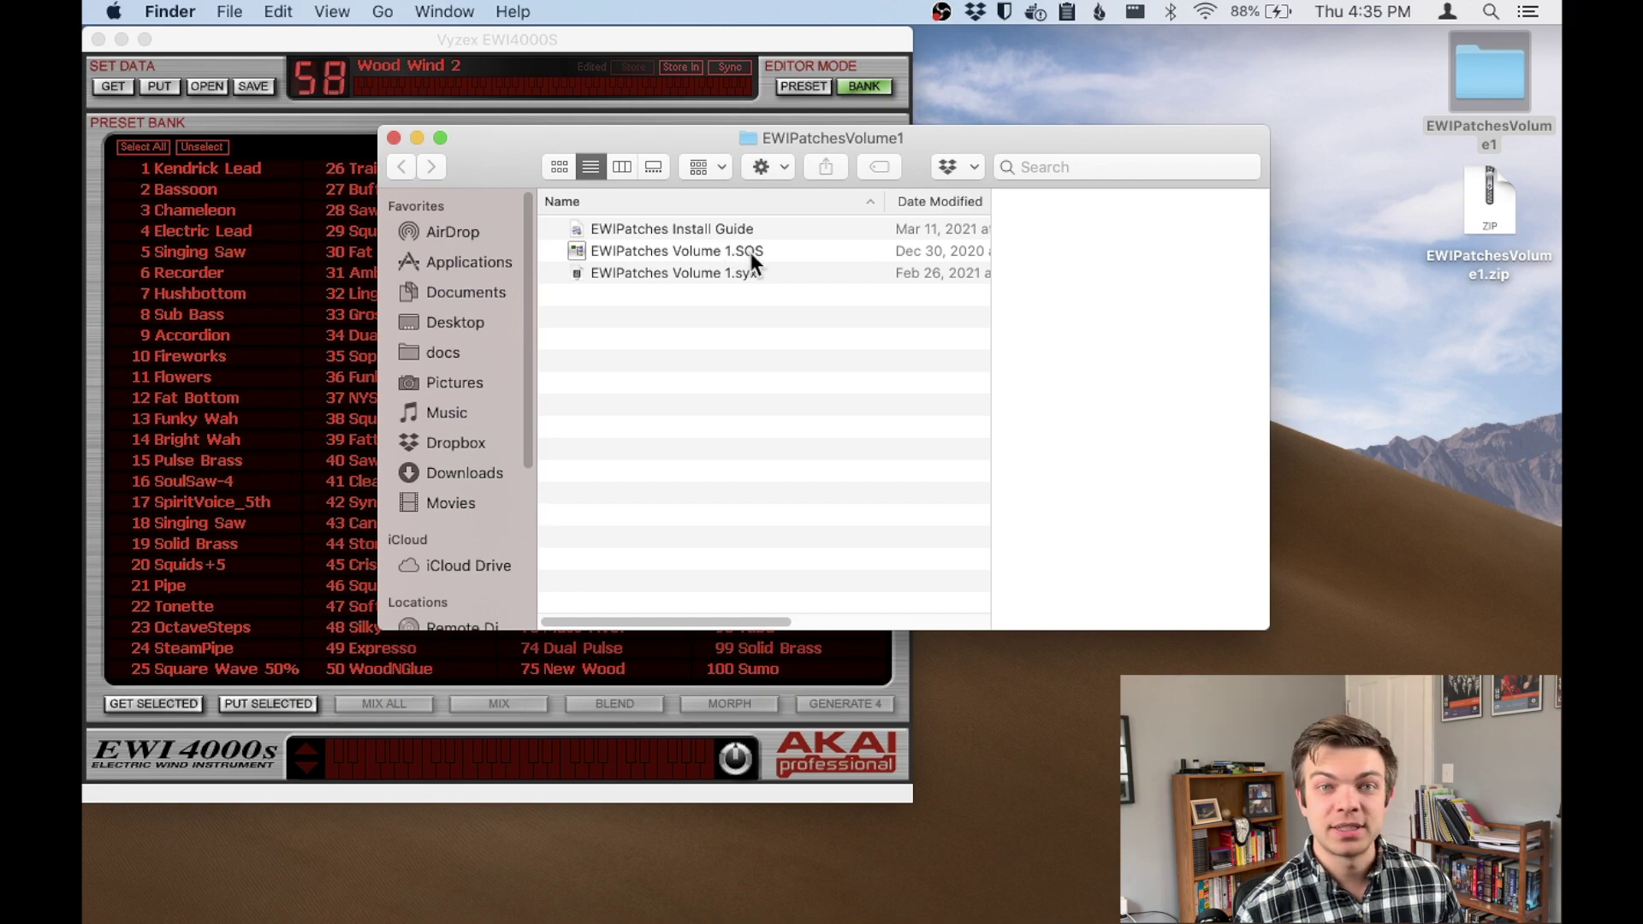
- Return to Vyzex EWI4000S and save the current preset bank as Backup in the Akai Pro EWI4000S folder
click(366, 133)
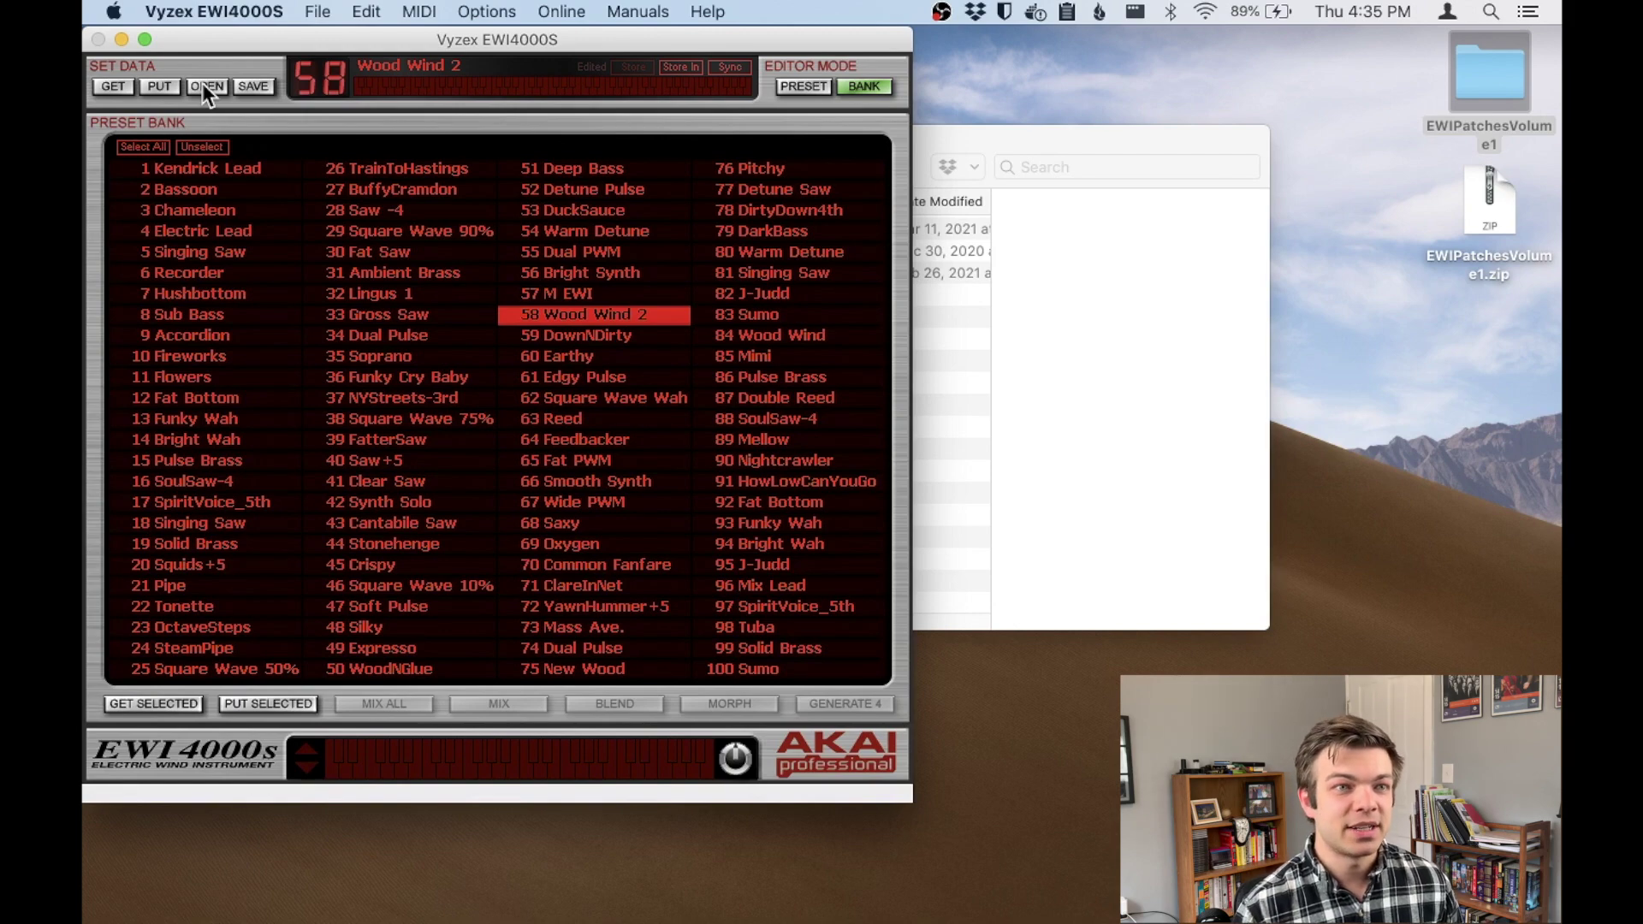
click(253, 86)
text(Backup)
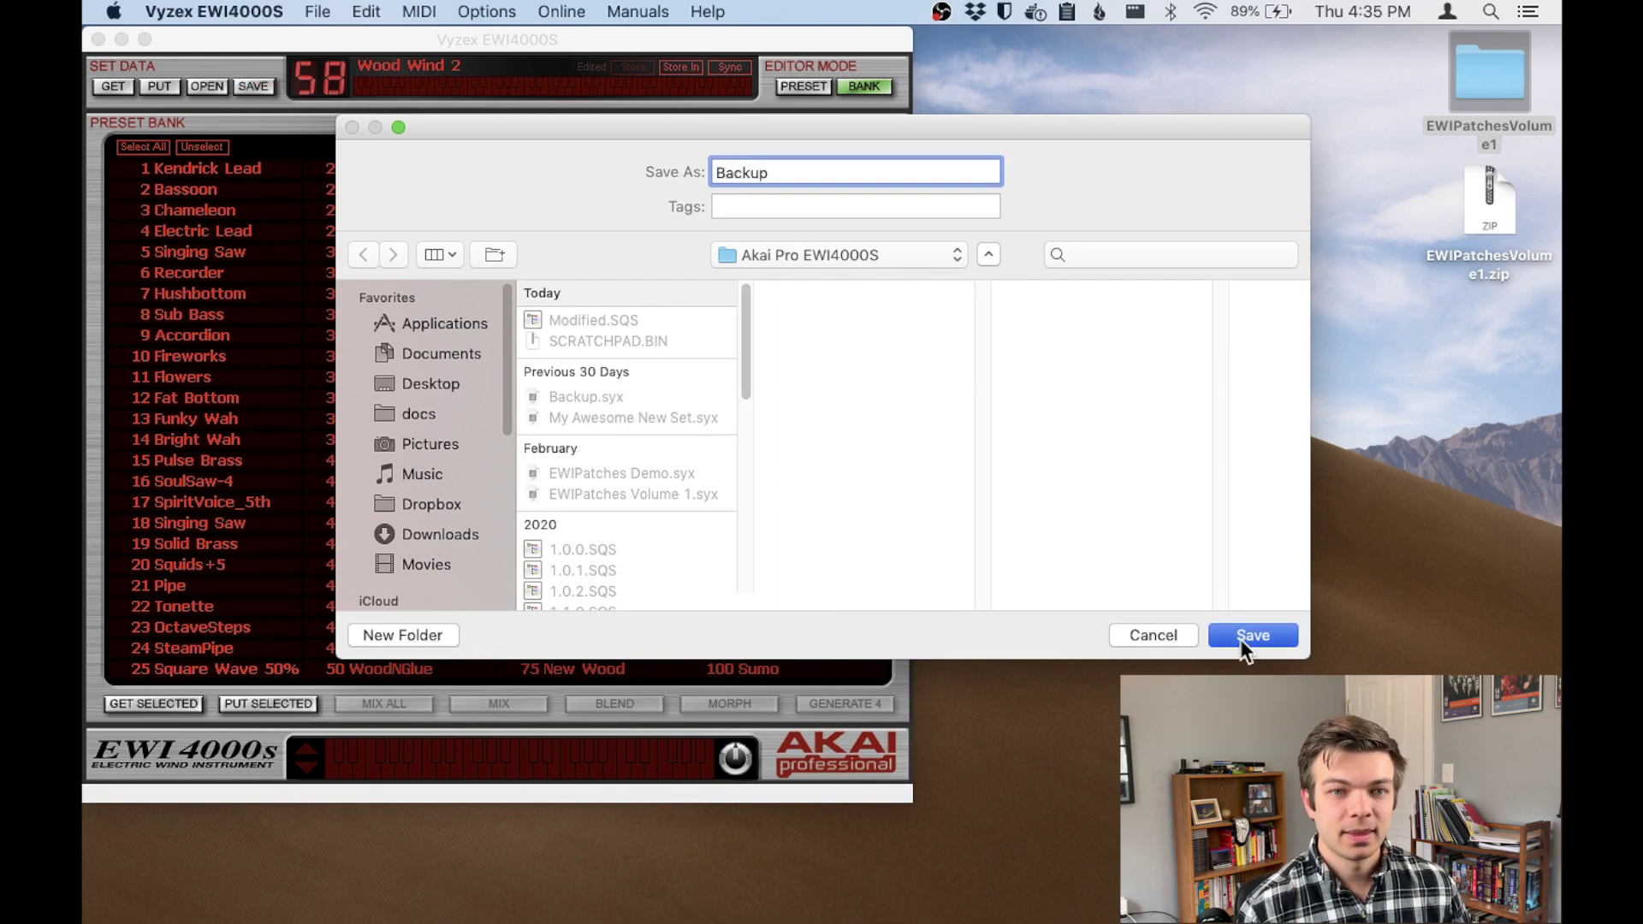
click(1240, 639)
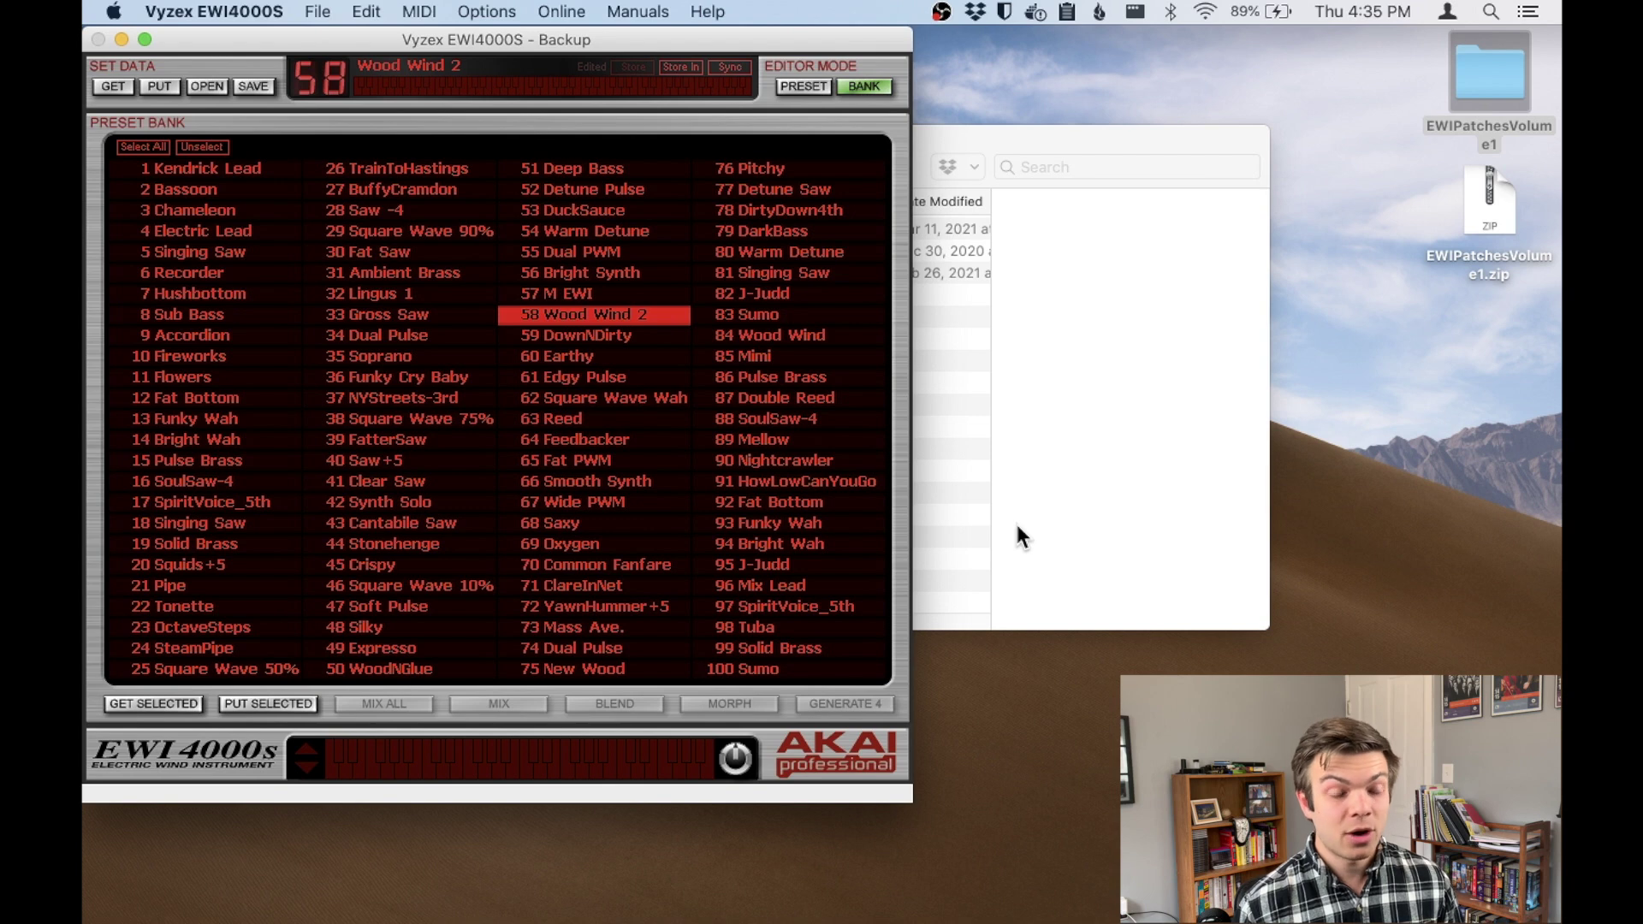
- Open the set EWIPatches Volume 1.SQS from the EWIPatchesVolume1 folder on the desktop
click(203, 85)
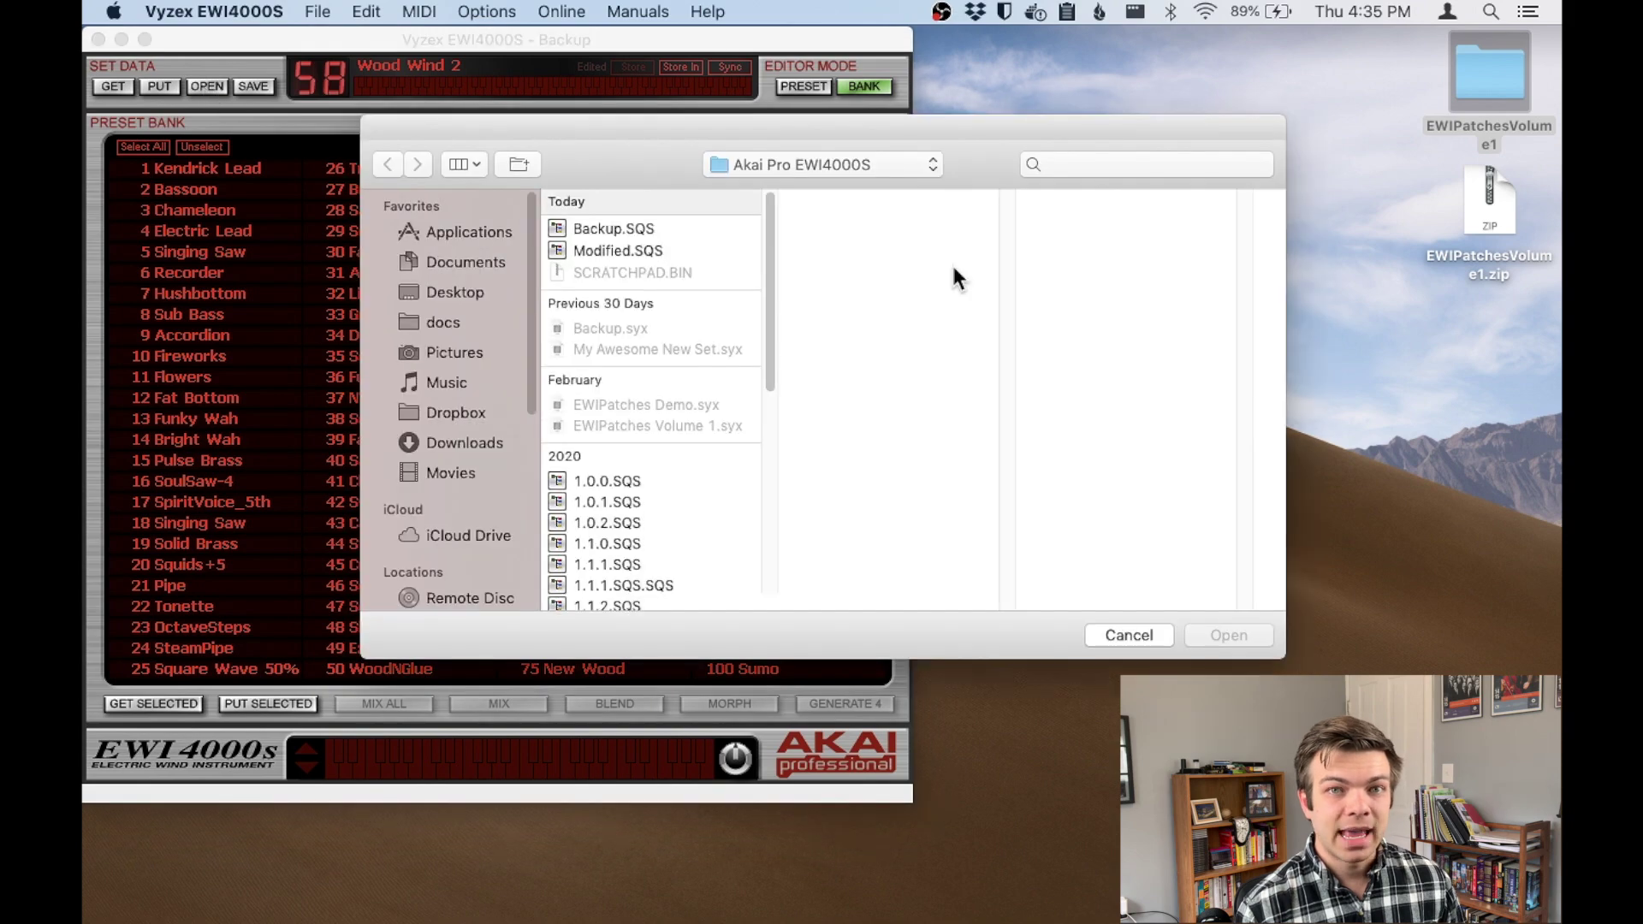
click(442, 293)
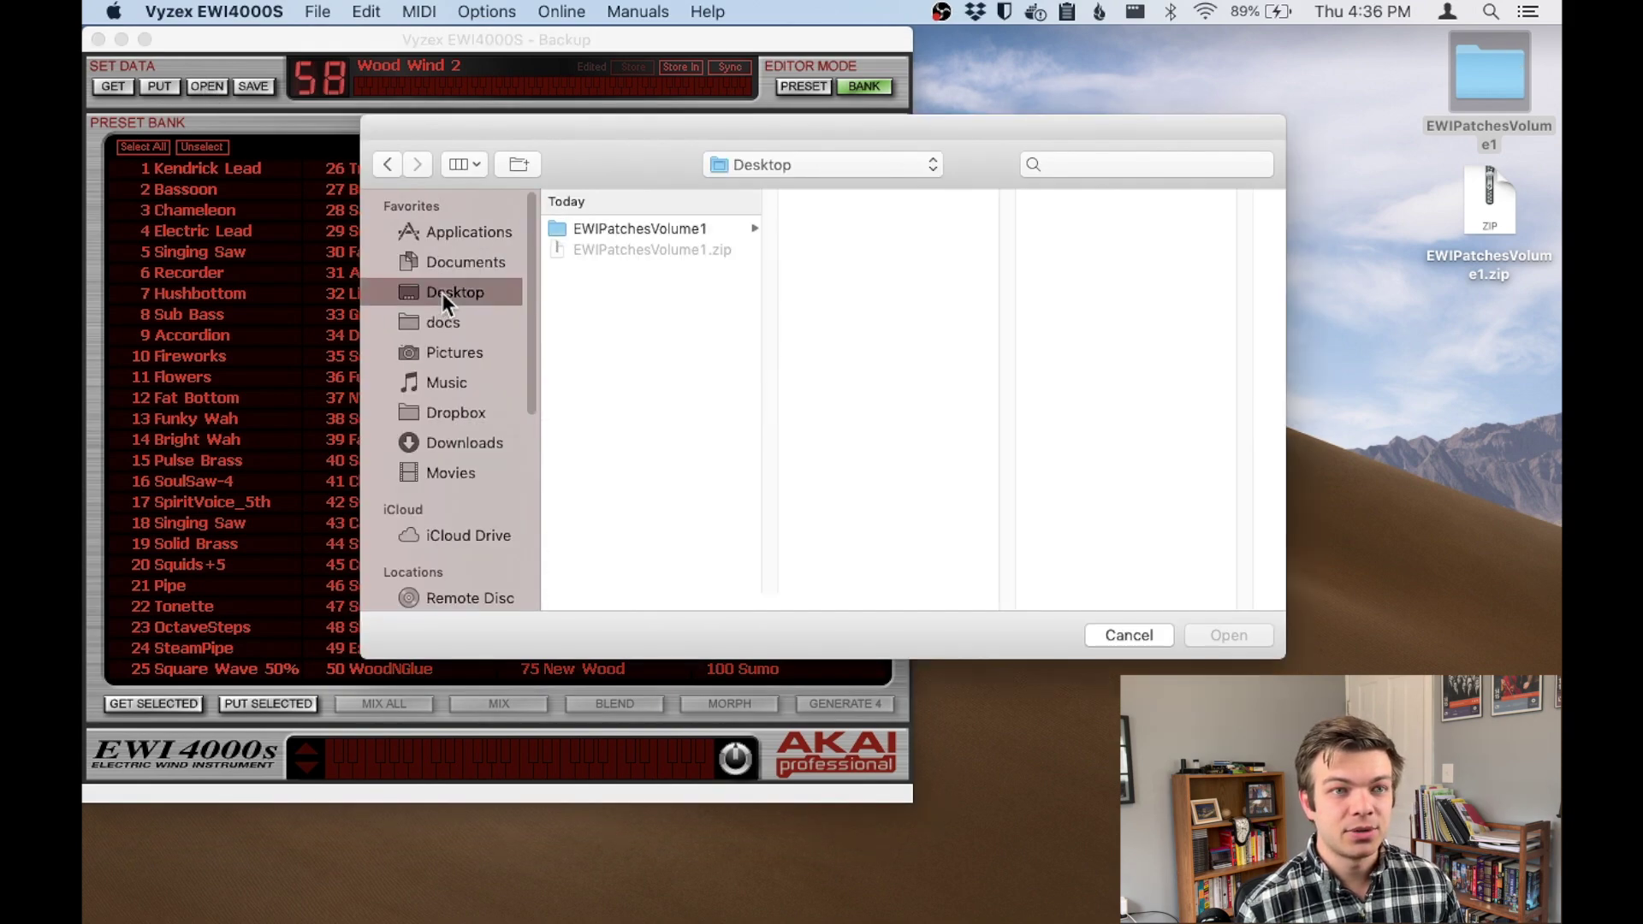
click(616, 228)
click(880, 250)
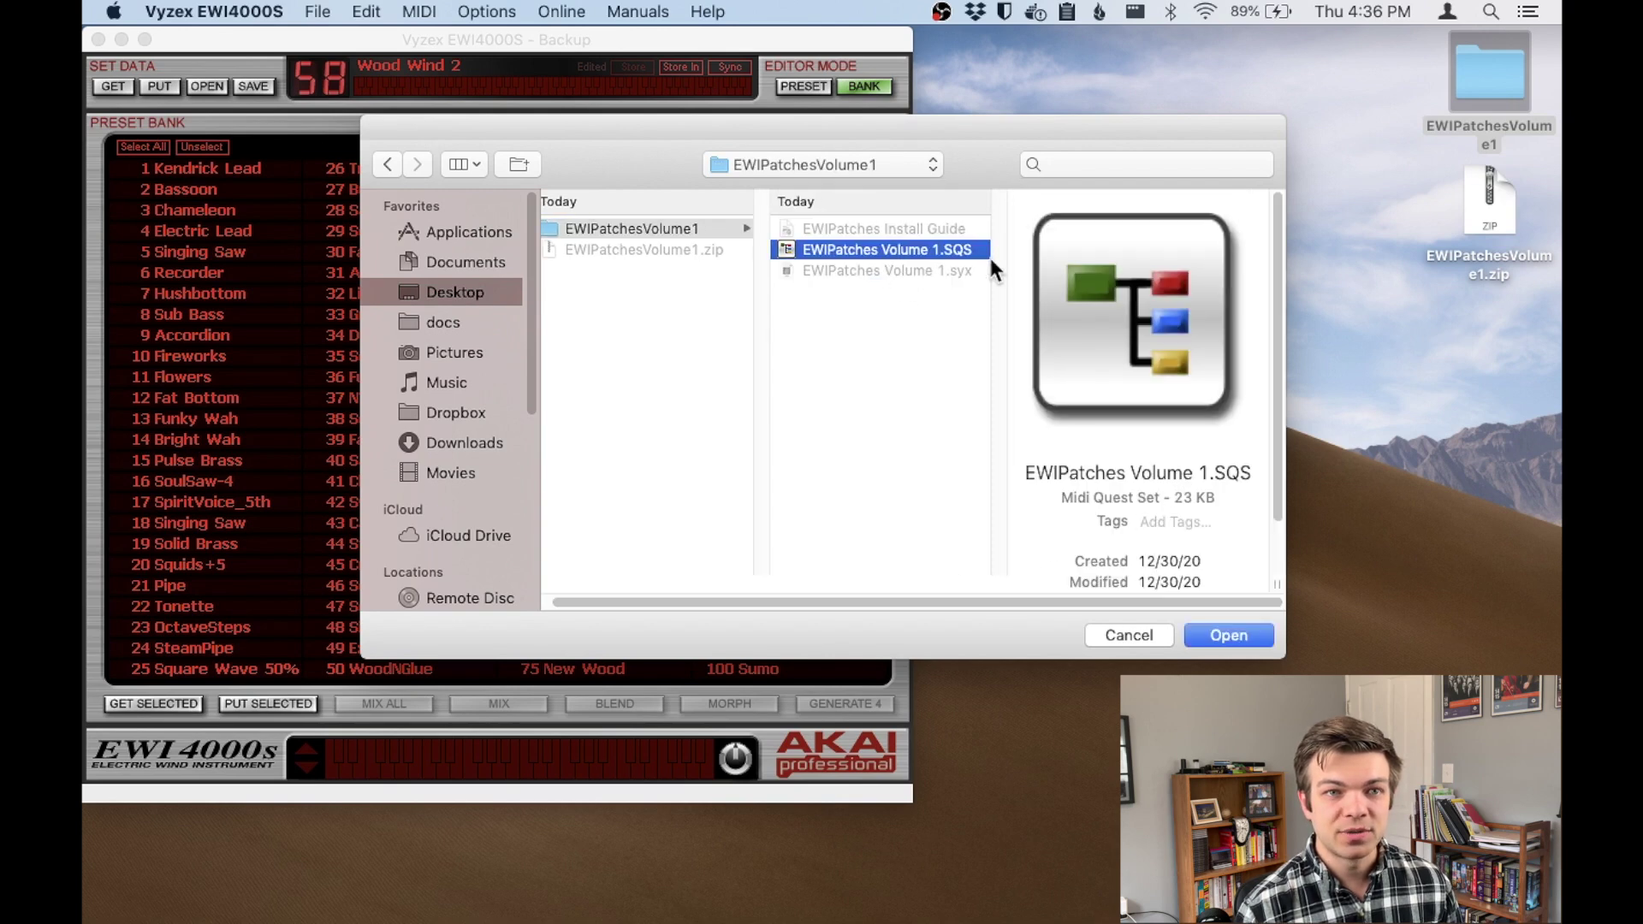
click(1228, 635)
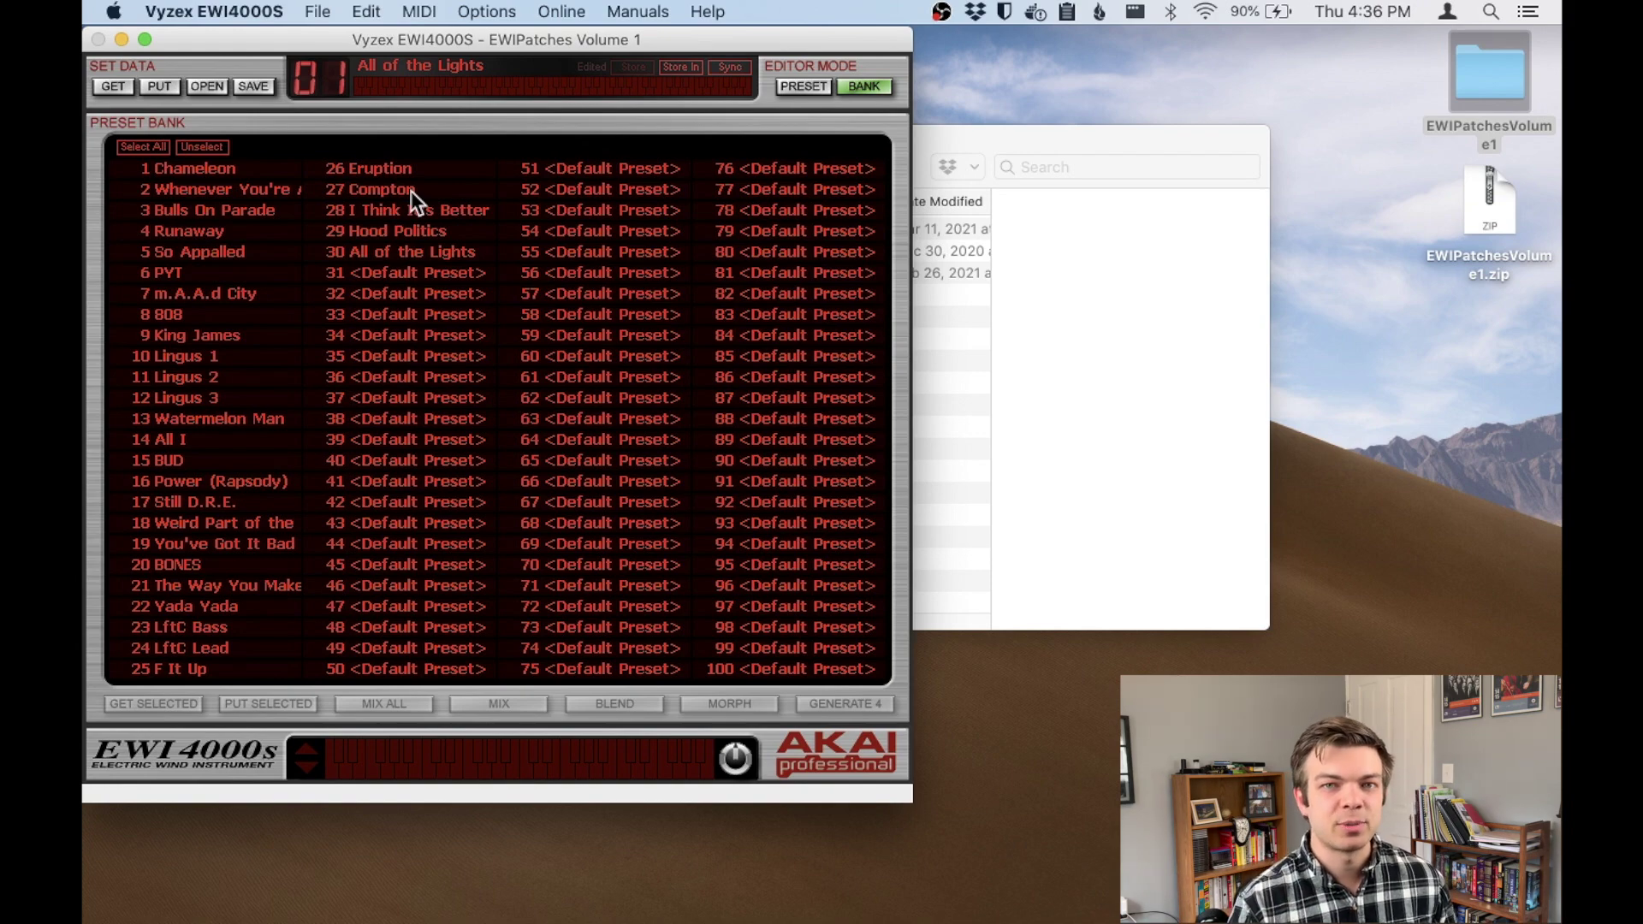
- Show the Collection View and copy presets 1 to 30, Chameleon through All of the Lights, into it
click(478, 12)
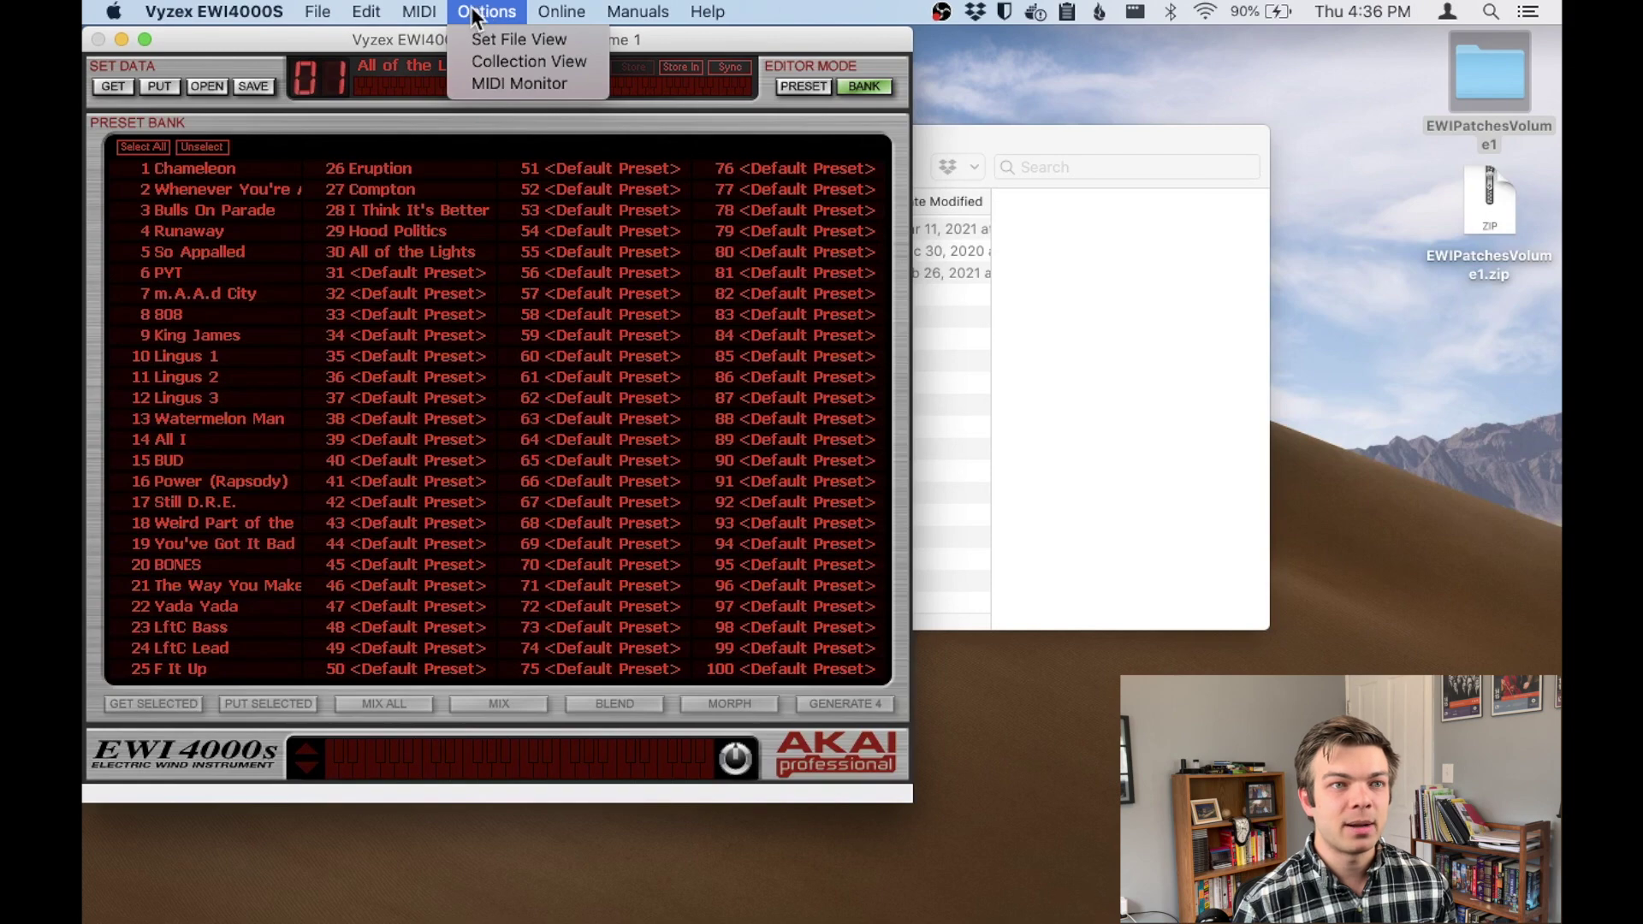
click(485, 57)
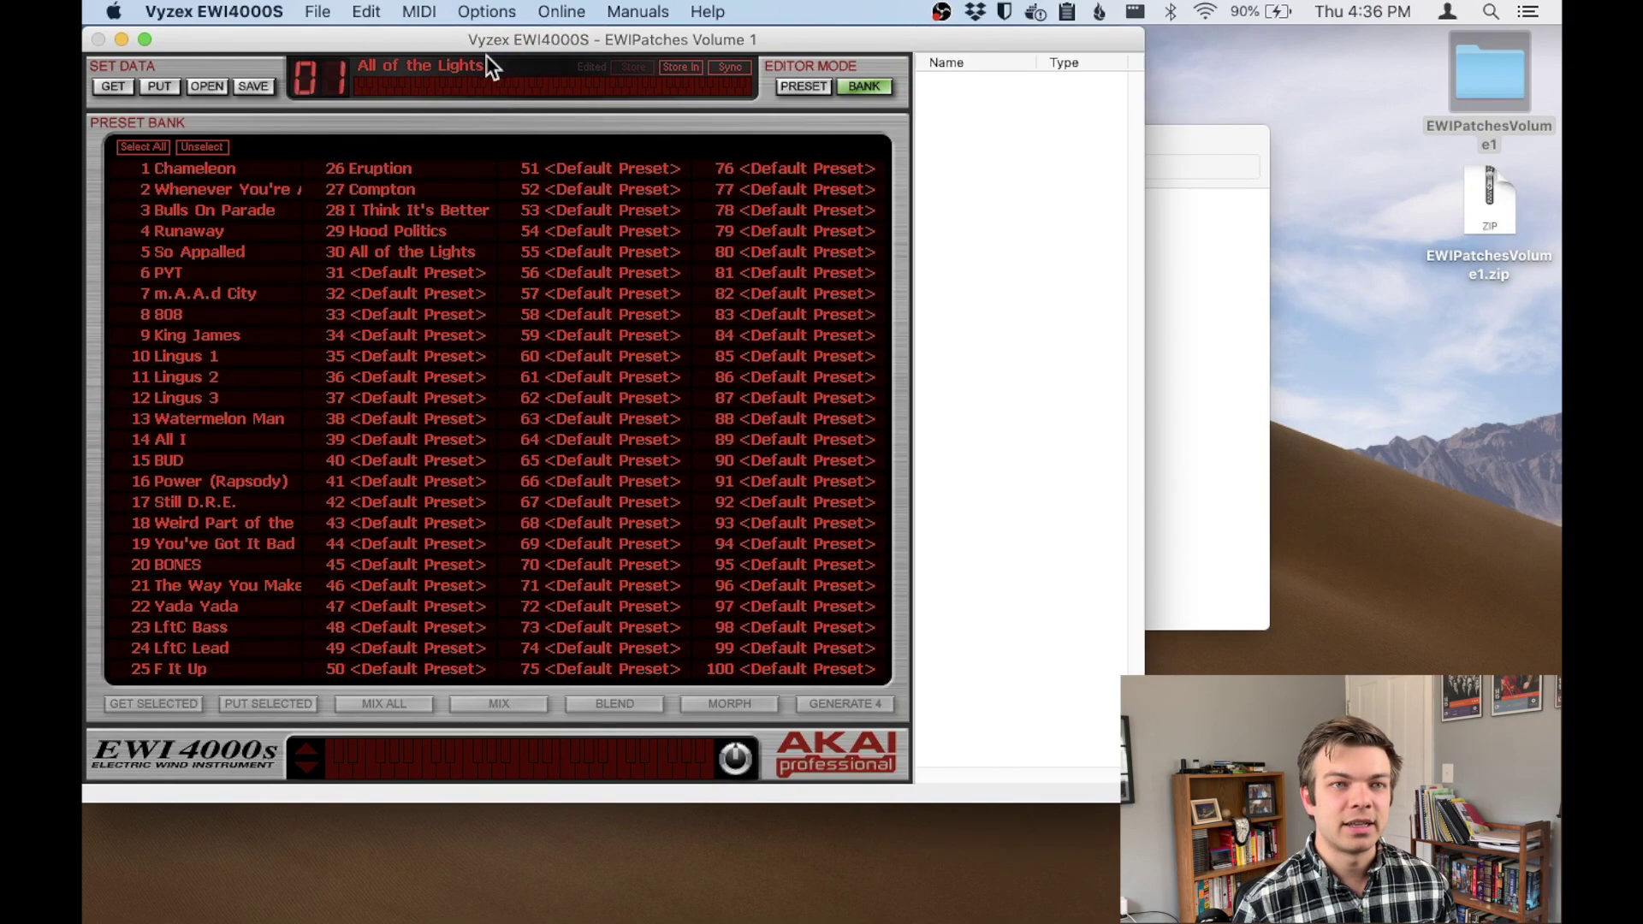
click(180, 166)
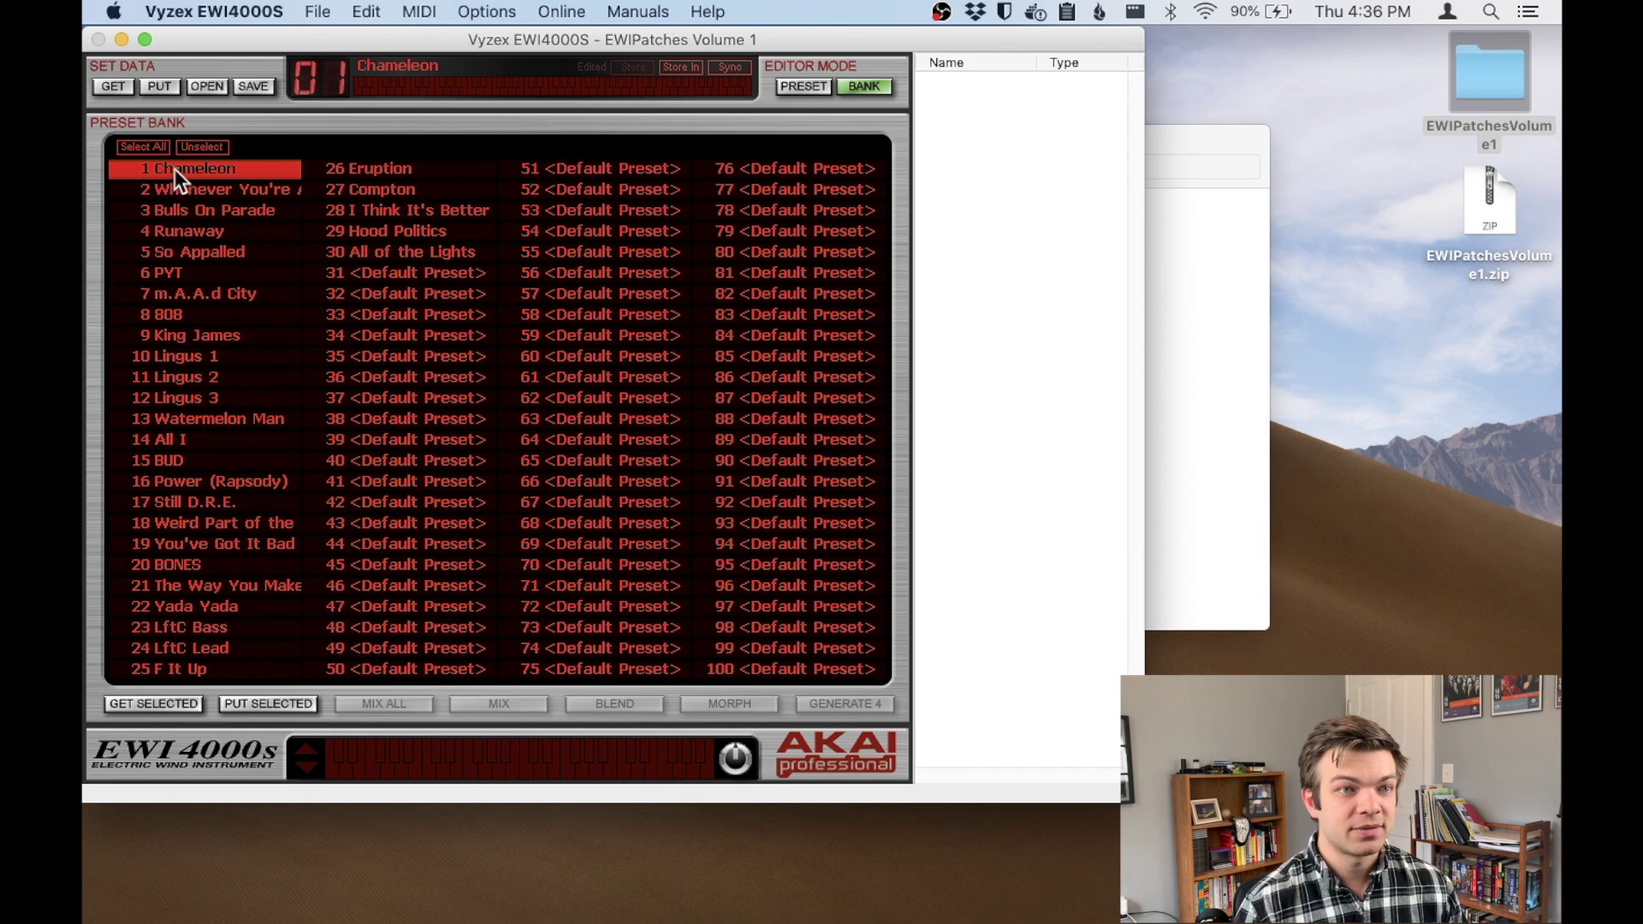
shift+click(381, 250)
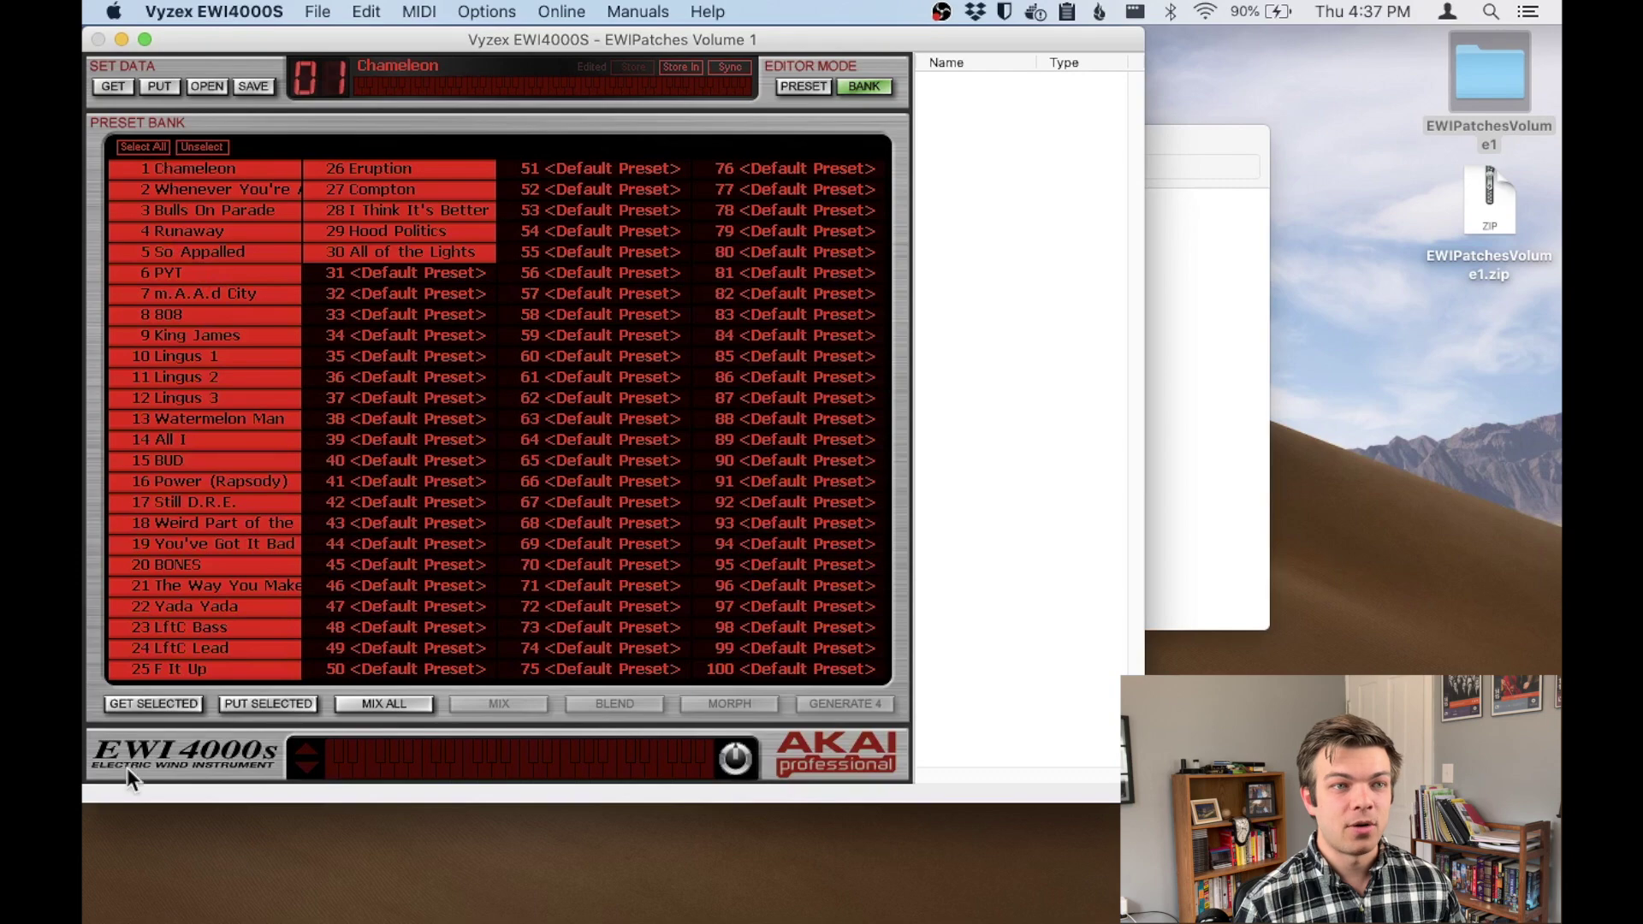
drag(382, 192, 1025, 125)
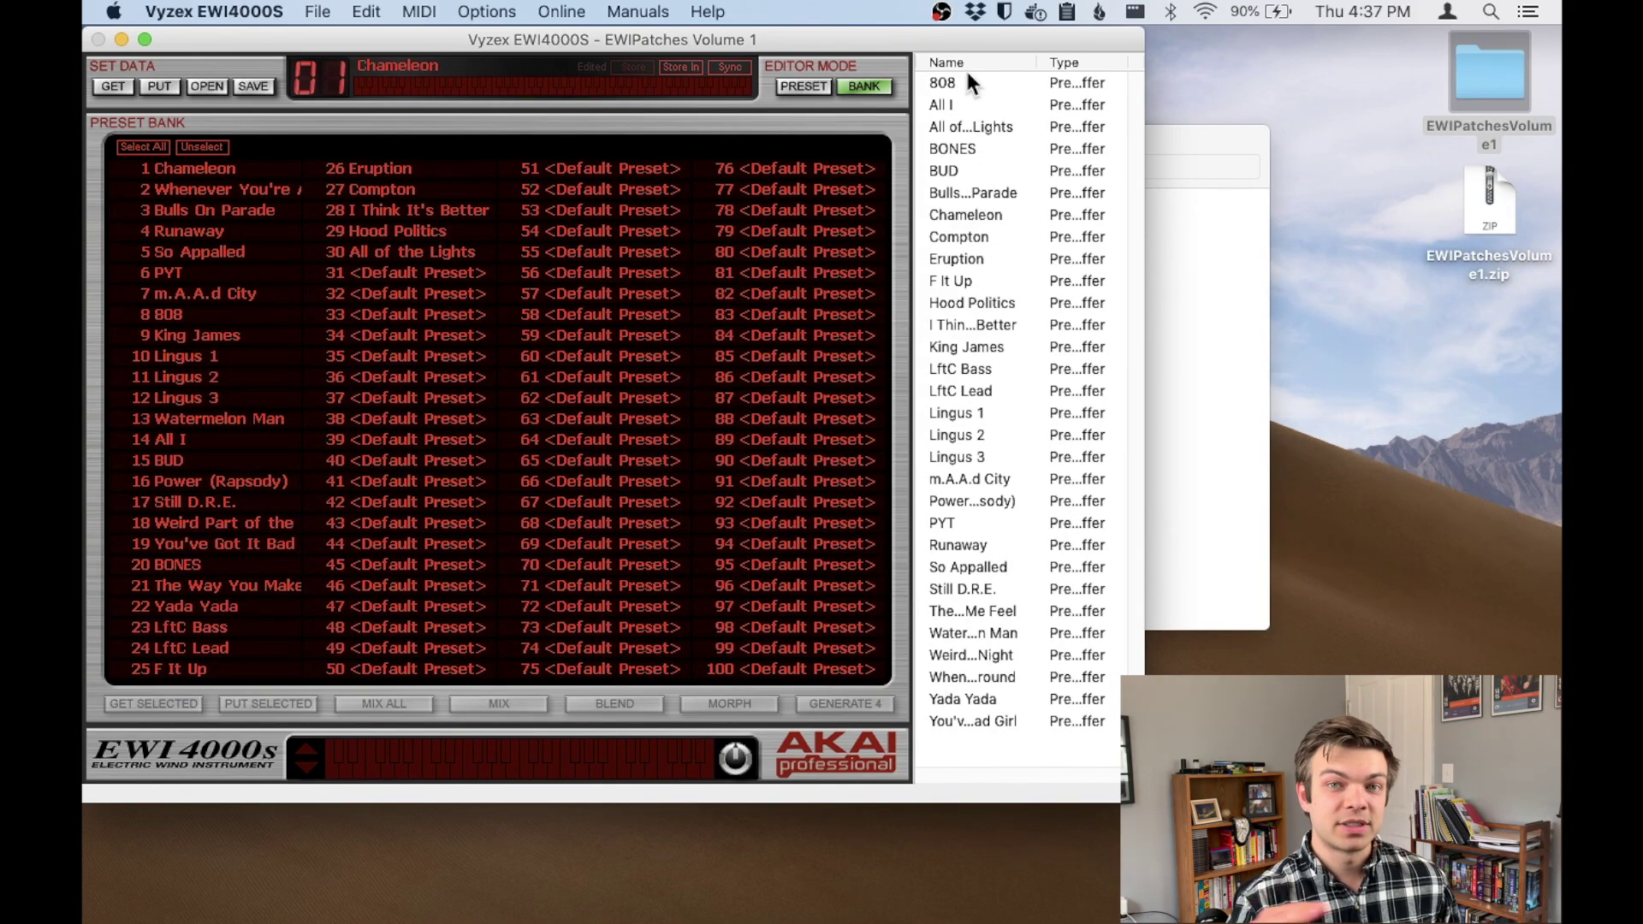
- Open the set Backup.SQS from the Akai Pro EWI4000S folder to reload the original presets
click(203, 85)
click(1108, 224)
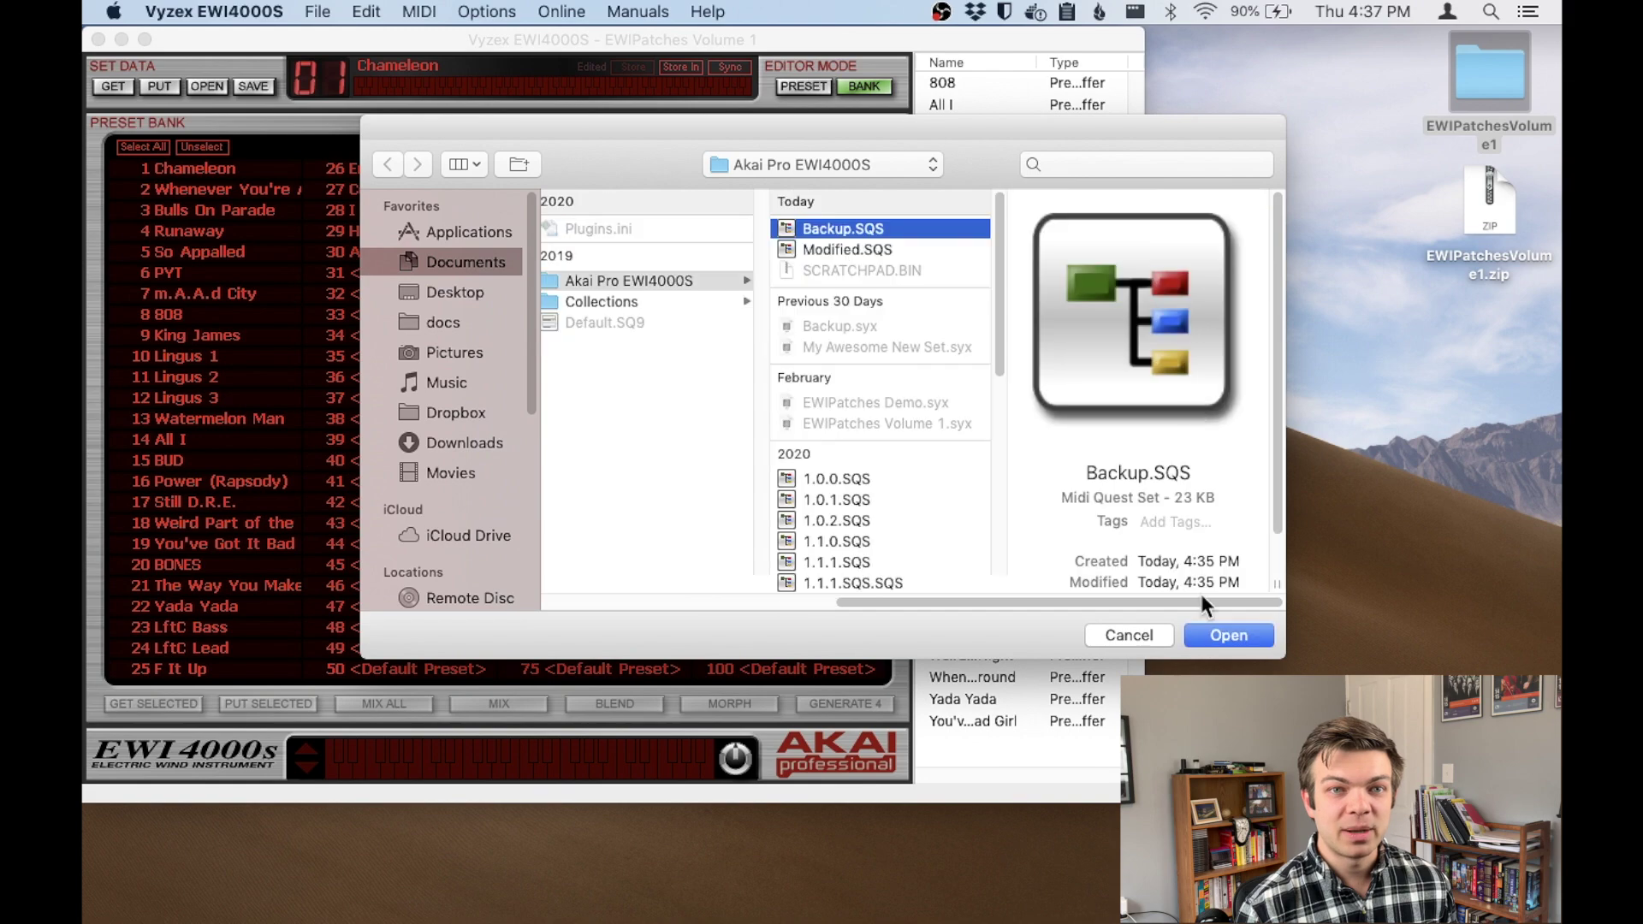
click(1213, 633)
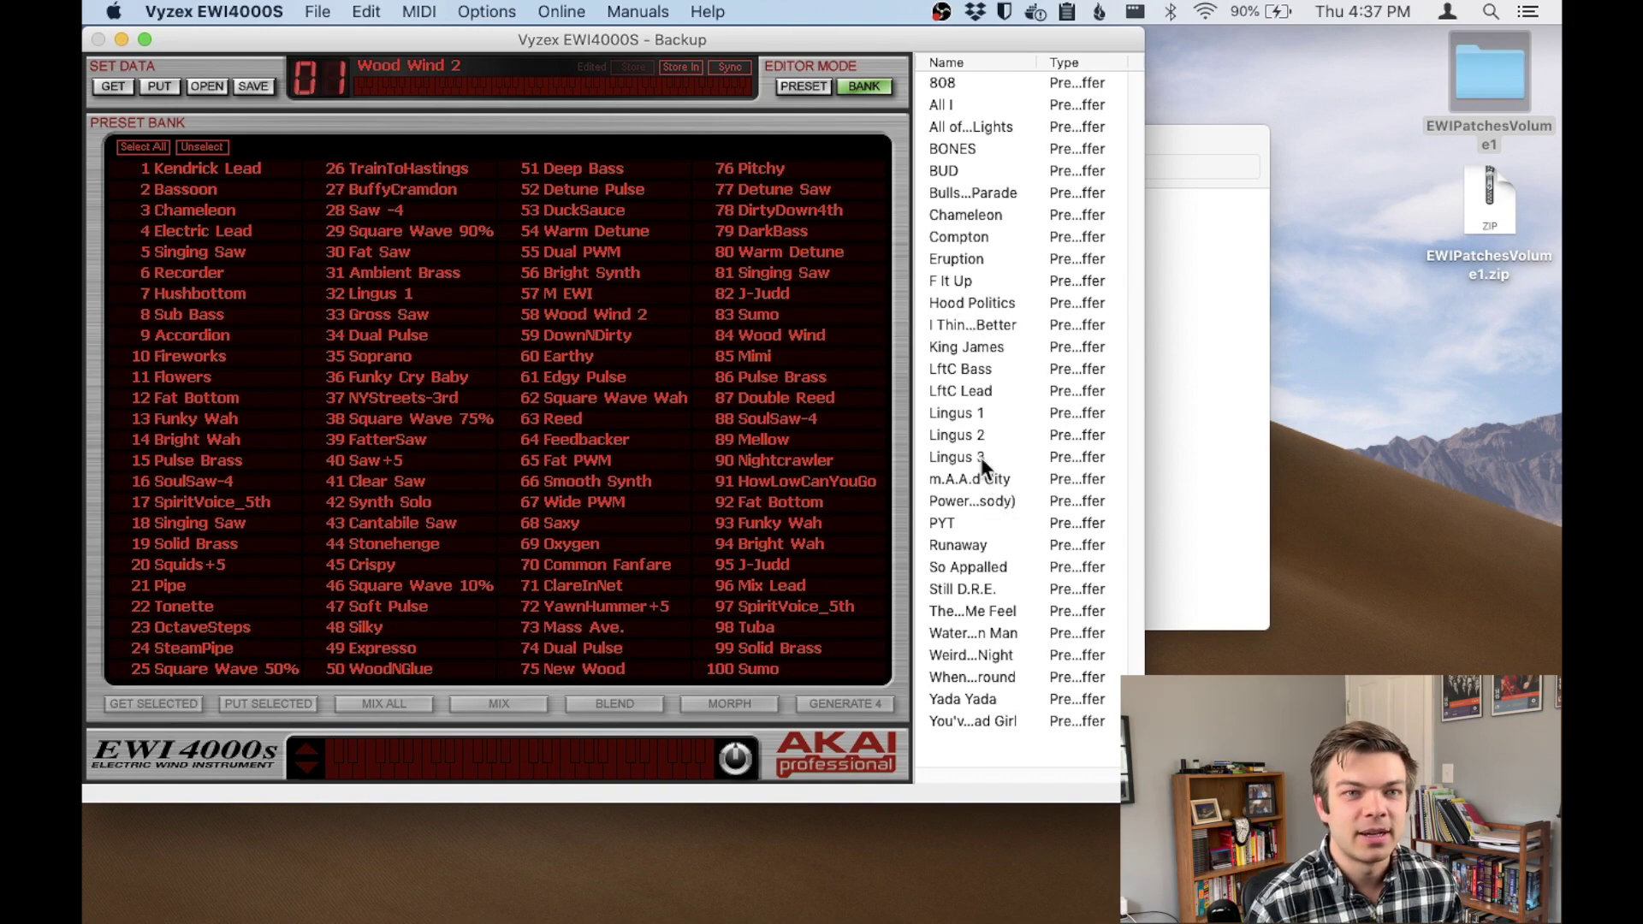
- Audition the collection presets Bulls On Parade, 808, Compton and BUD
click(948, 195)
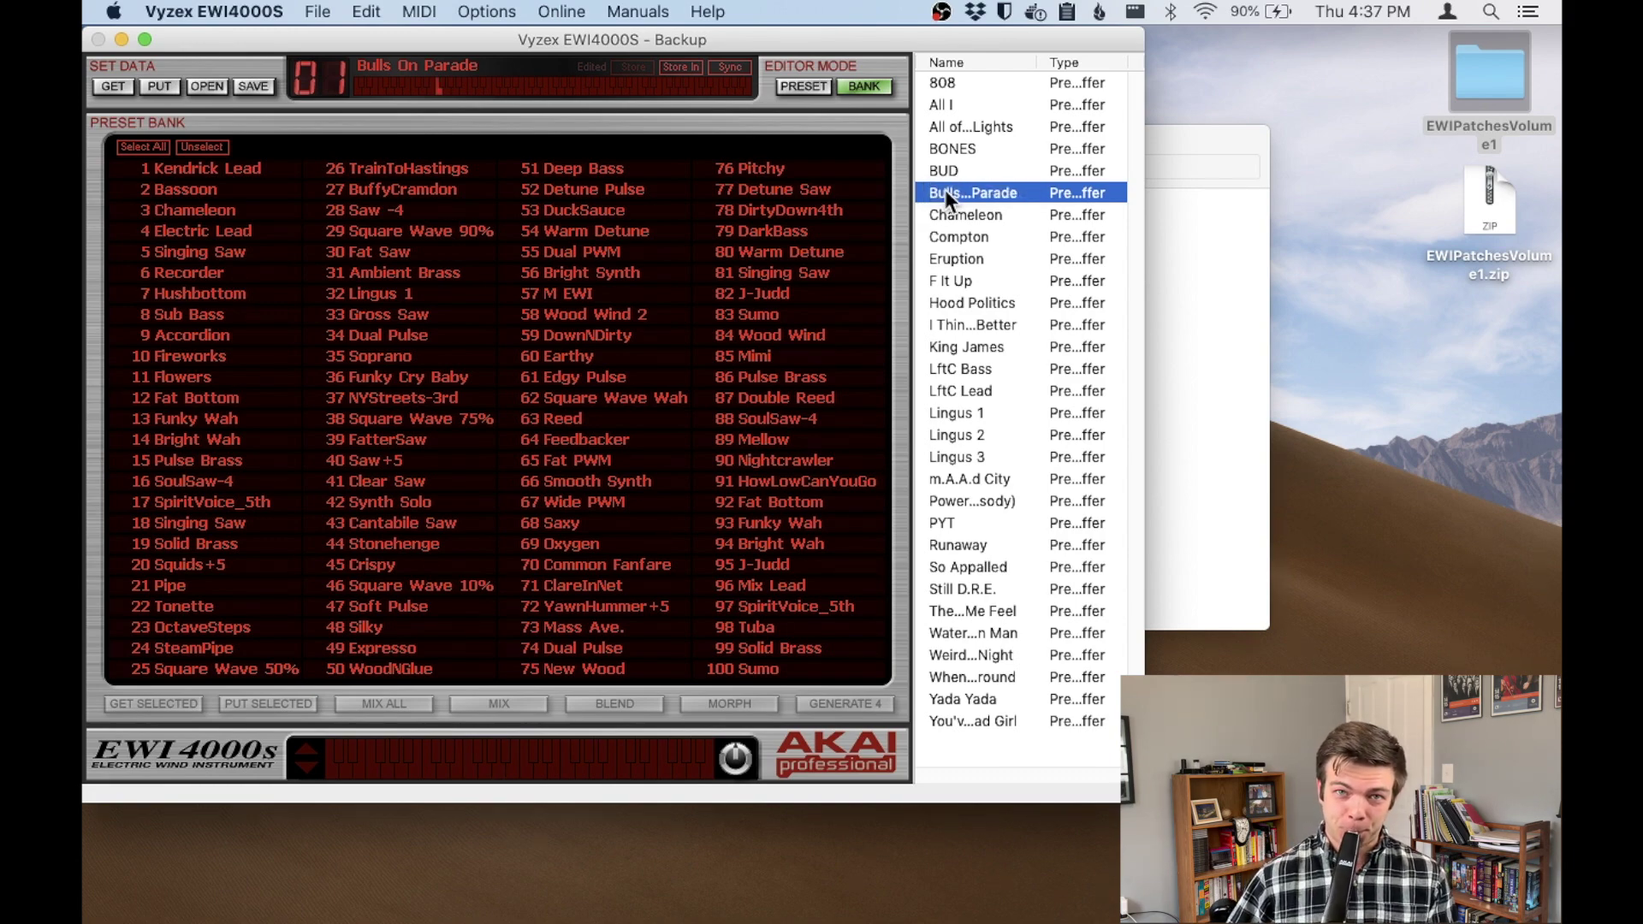
click(943, 82)
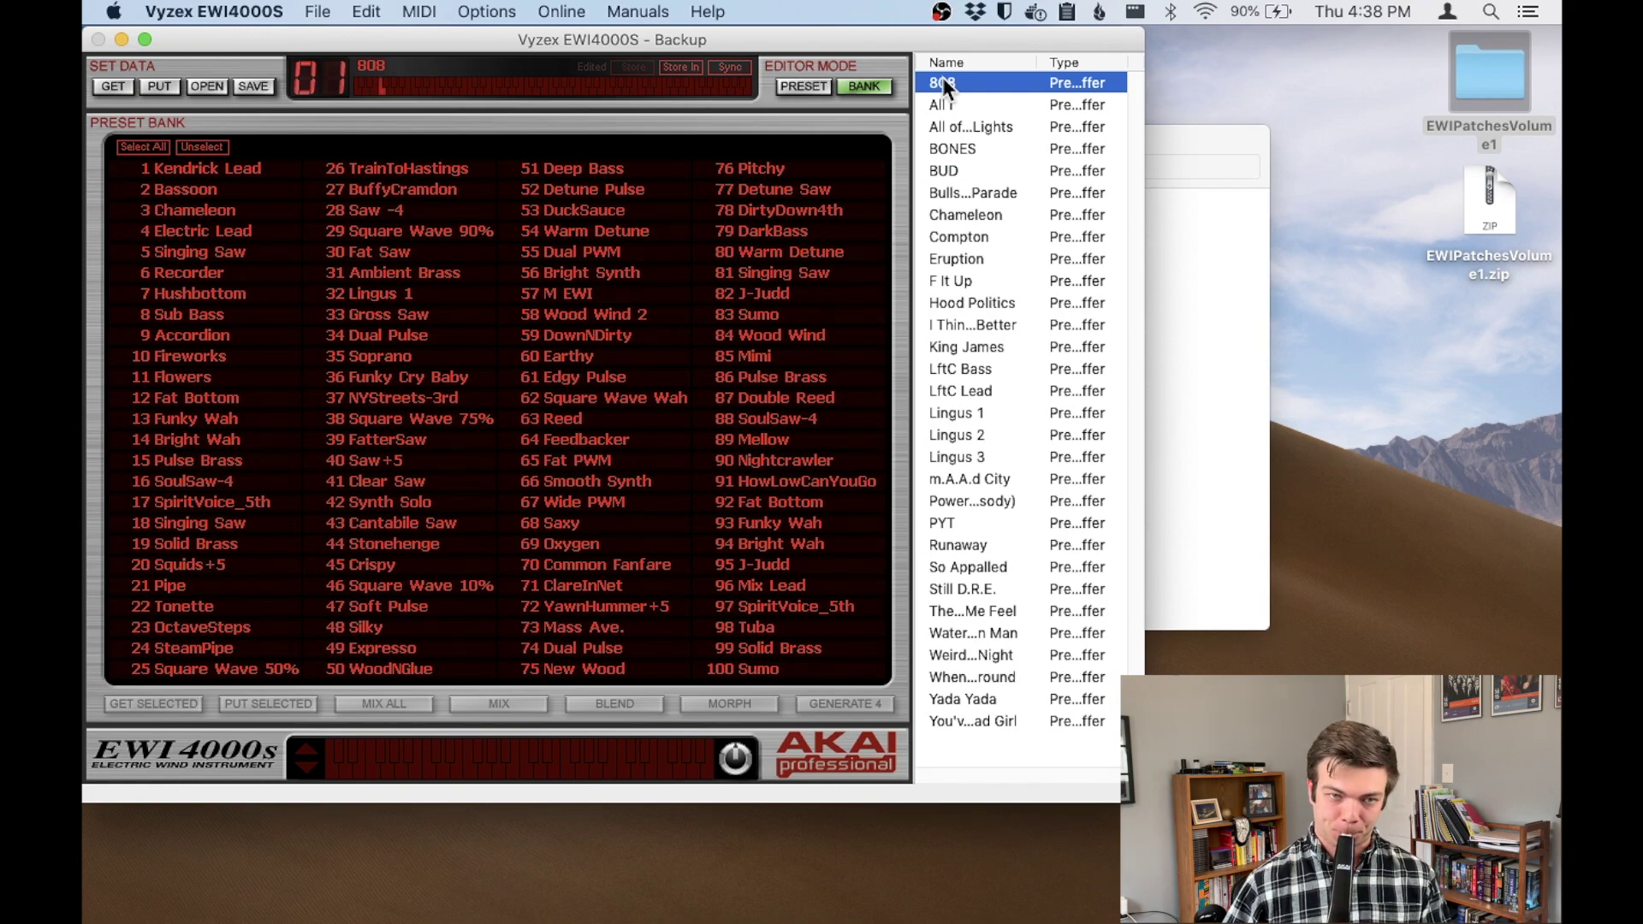
click(978, 240)
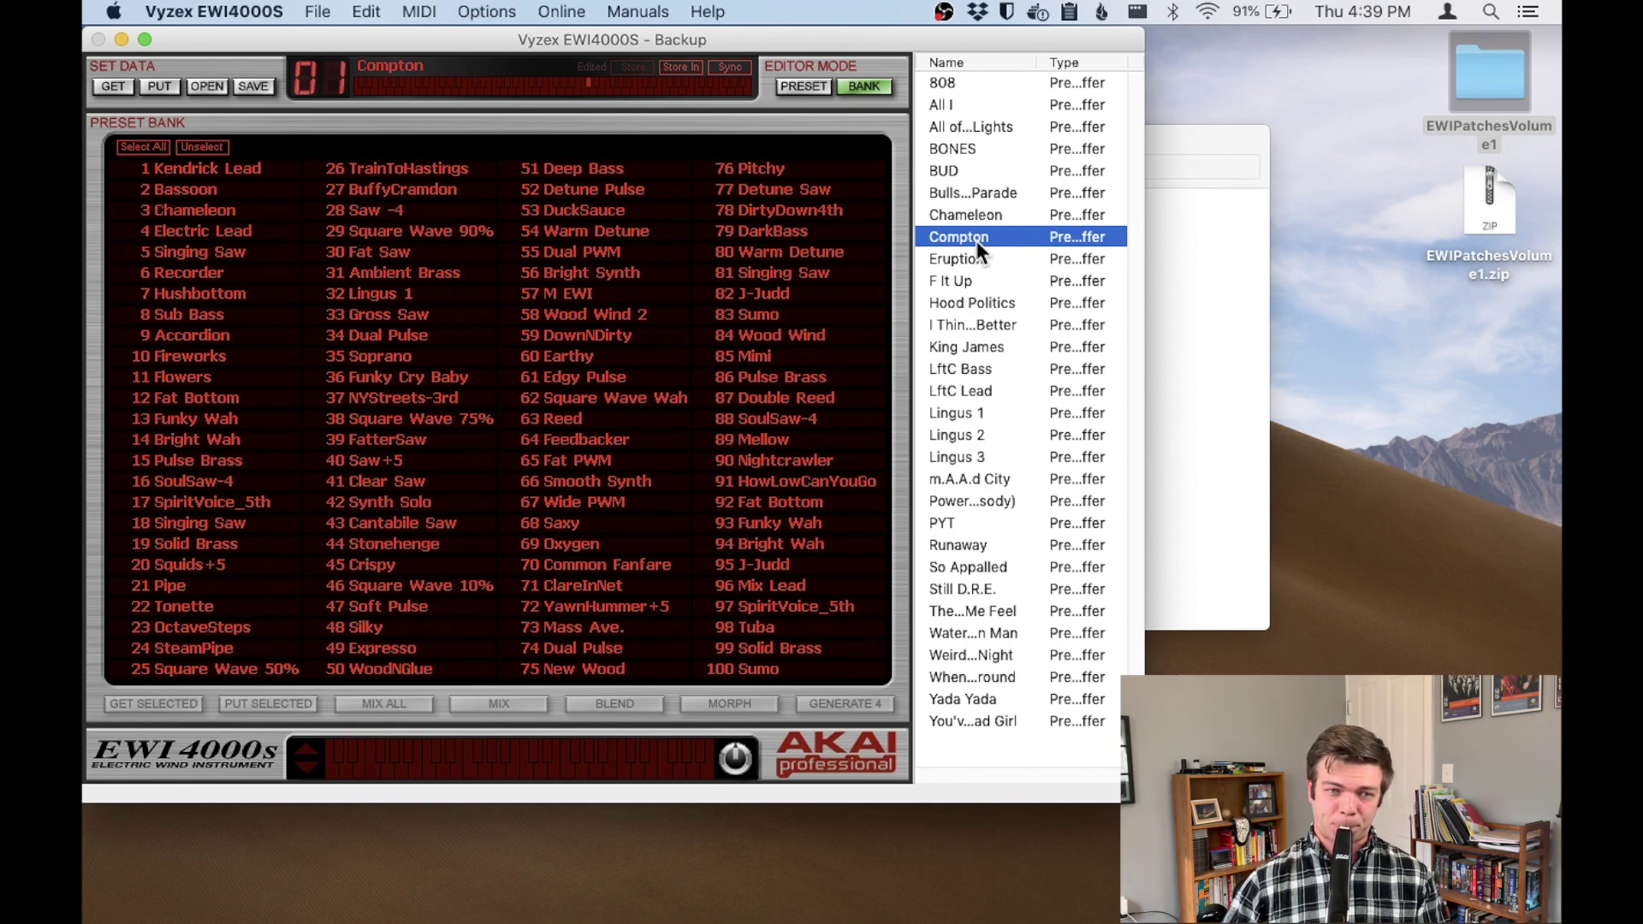
click(951, 171)
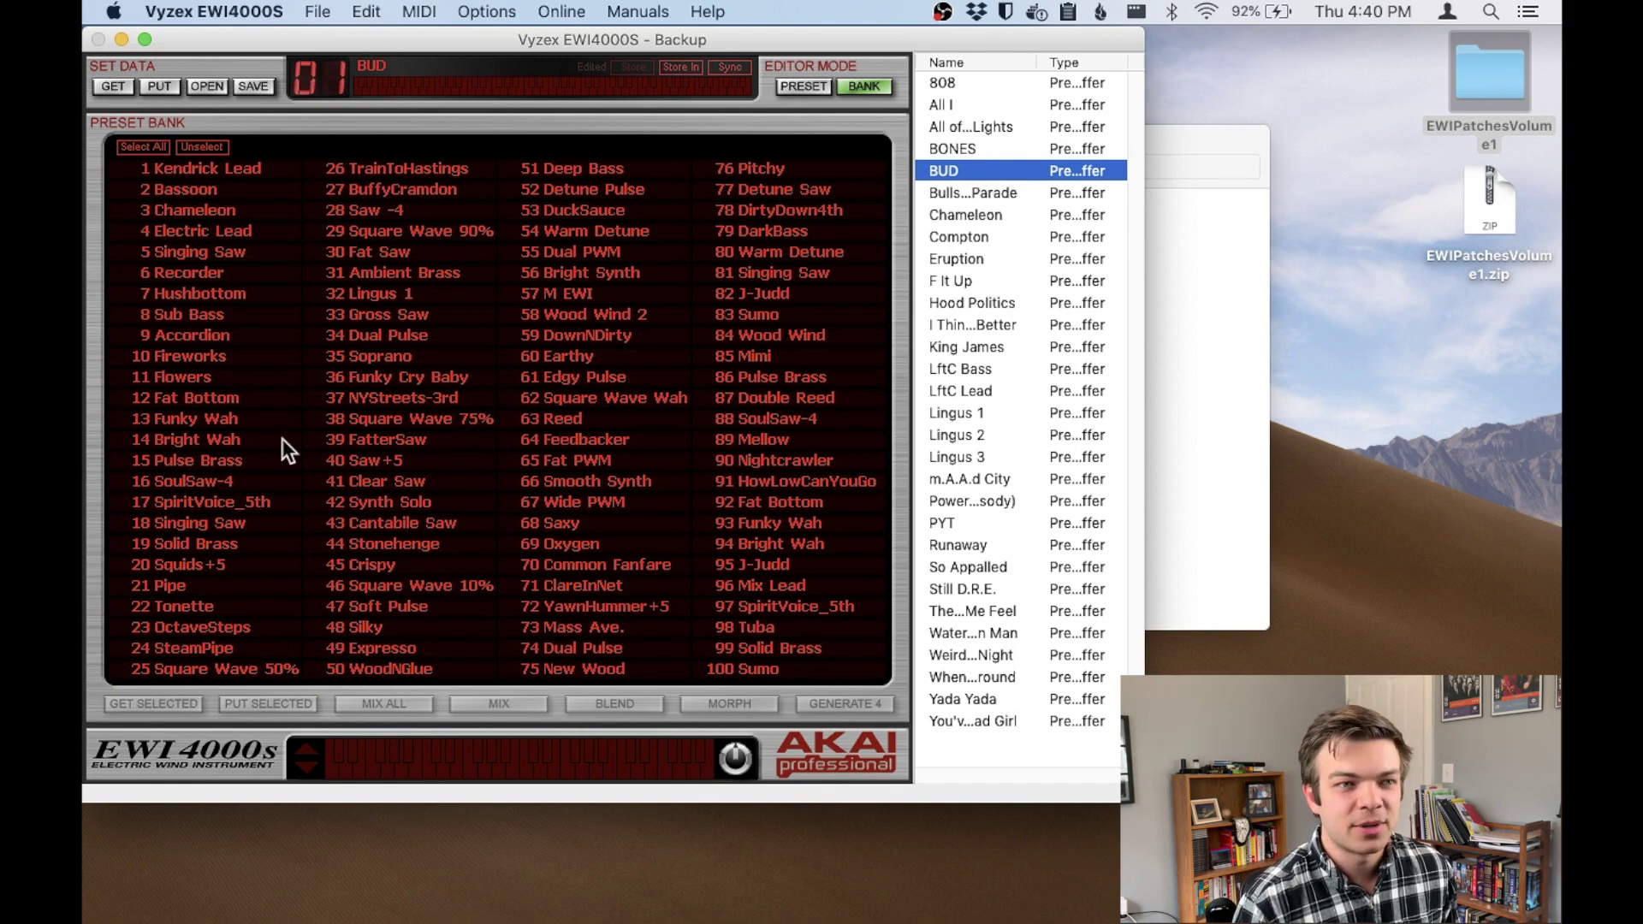
- Replace bank presets with collection presets: BUD in slot 15, Lingus 1 to 3 in 5 to 7, PYT in 19, 808 in 1, LftC Bass in 11
click(172, 459)
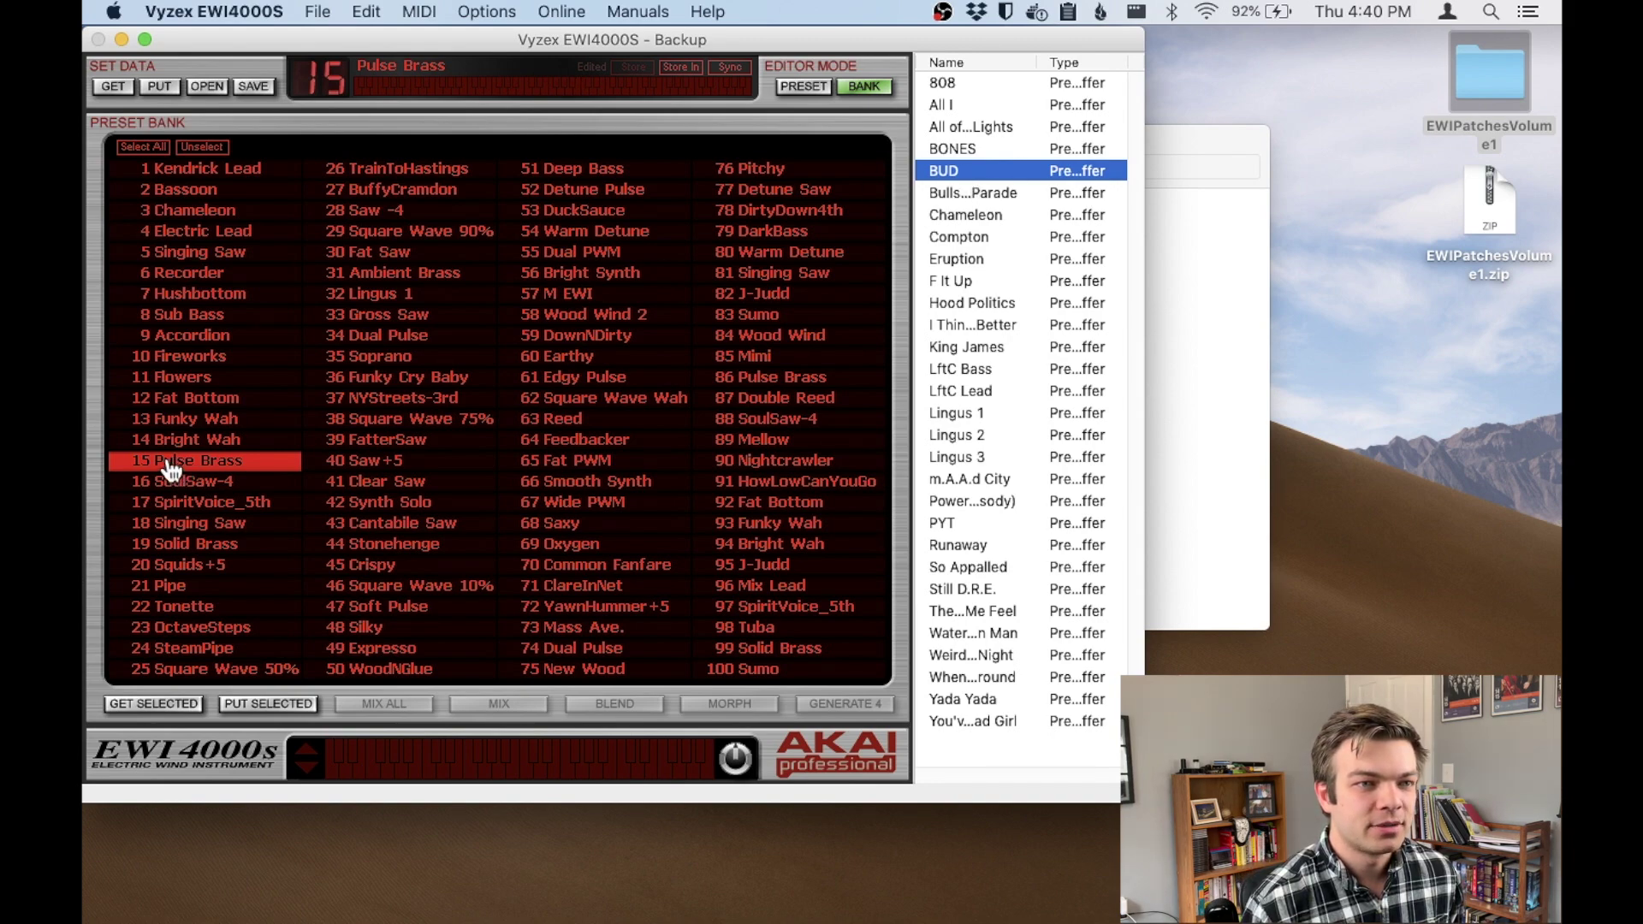
drag(167, 457, 166, 457)
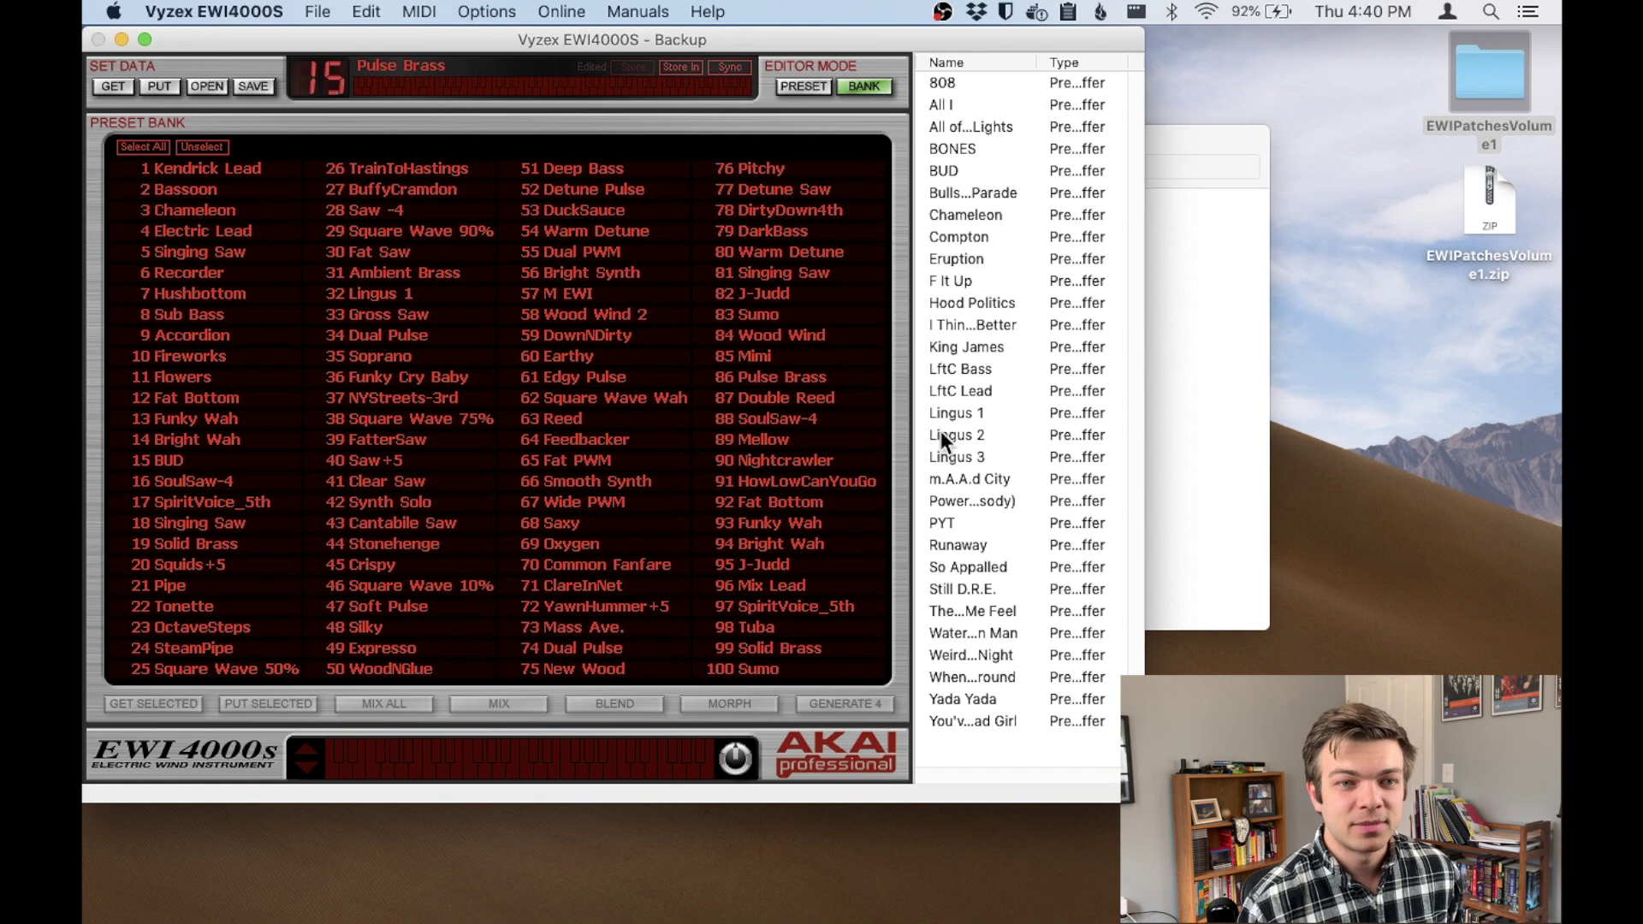
drag(952, 412, 209, 257)
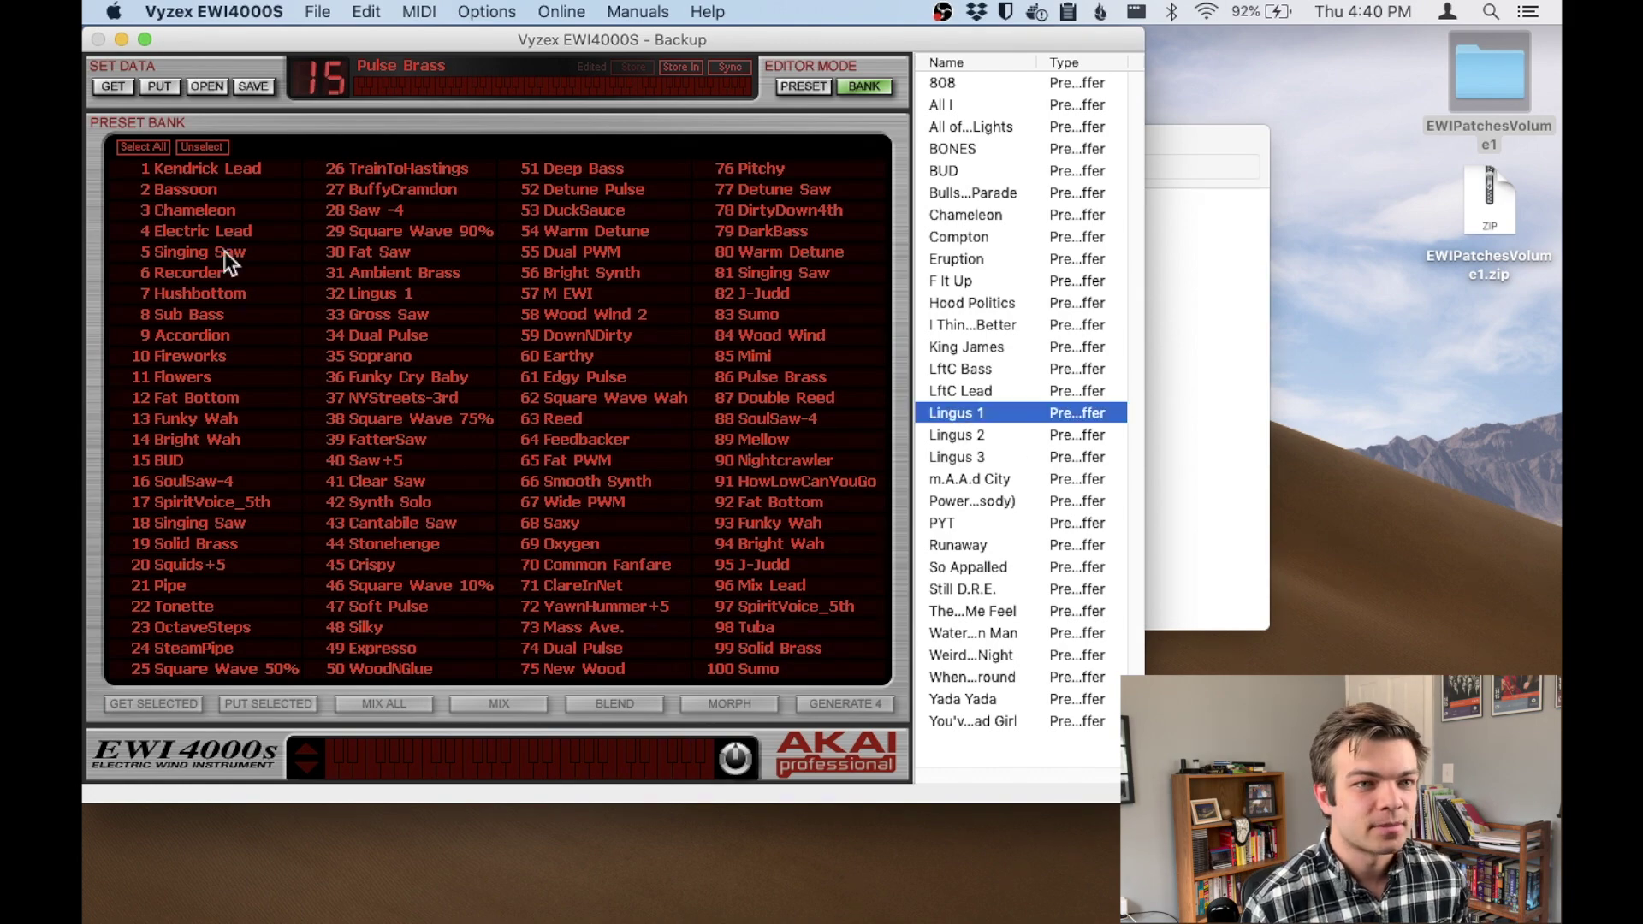
drag(171, 554, 171, 555)
drag(941, 82, 168, 169)
drag(958, 369, 193, 377)
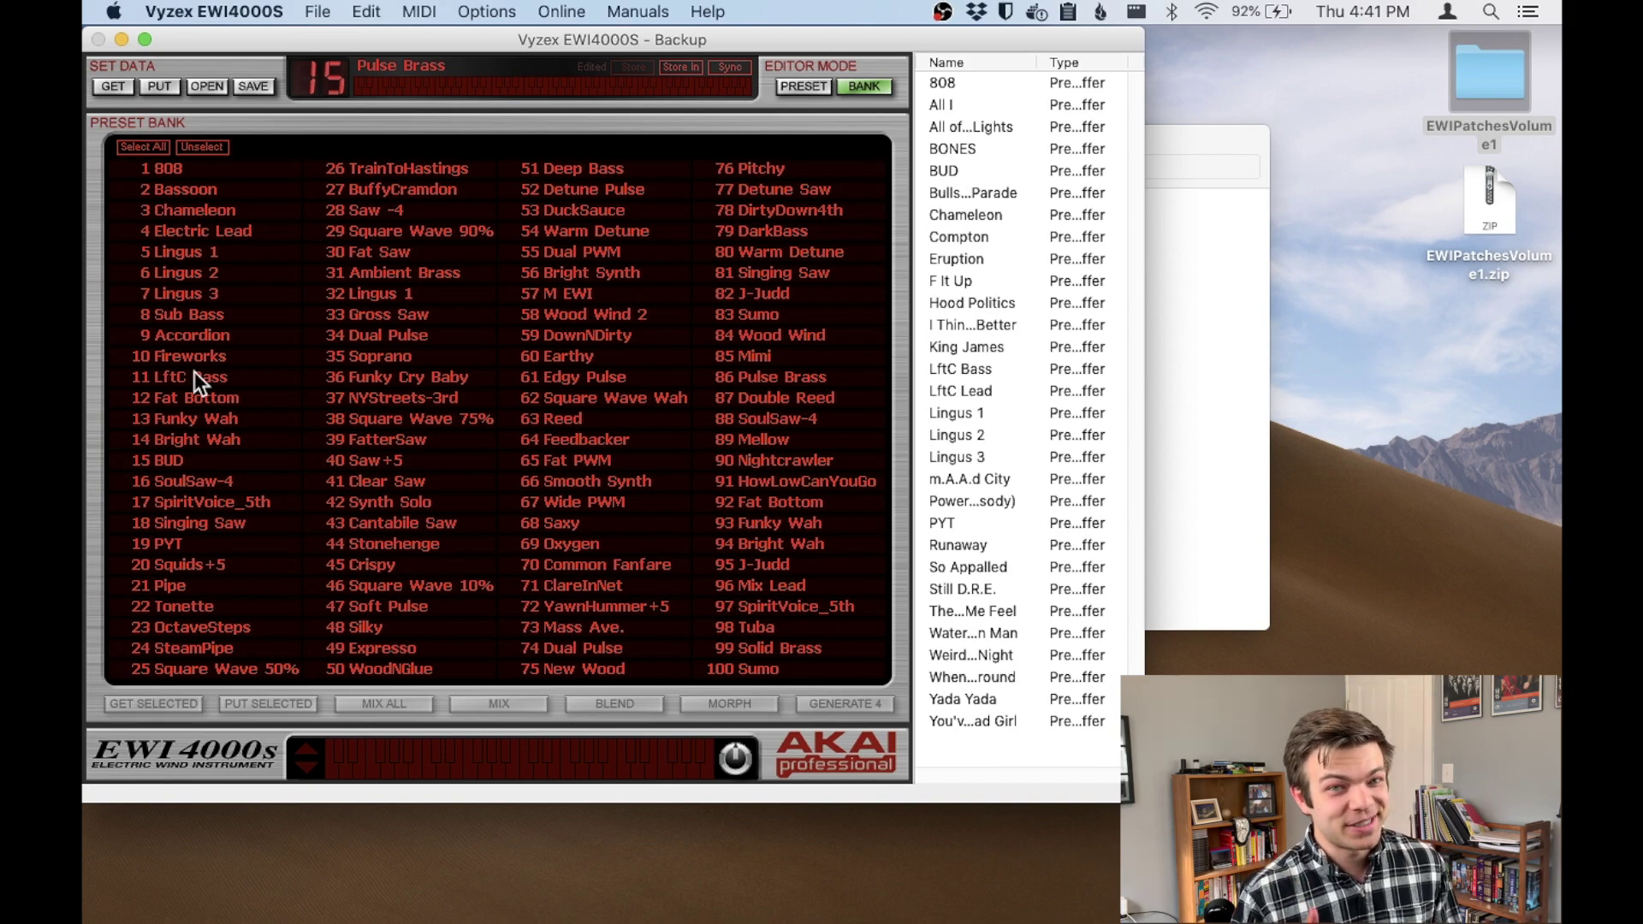
- Save the set as Version1 and put it onto the EWI4000s, overwriting the instrument's entire preset bank
click(248, 84)
key(BackSpace)
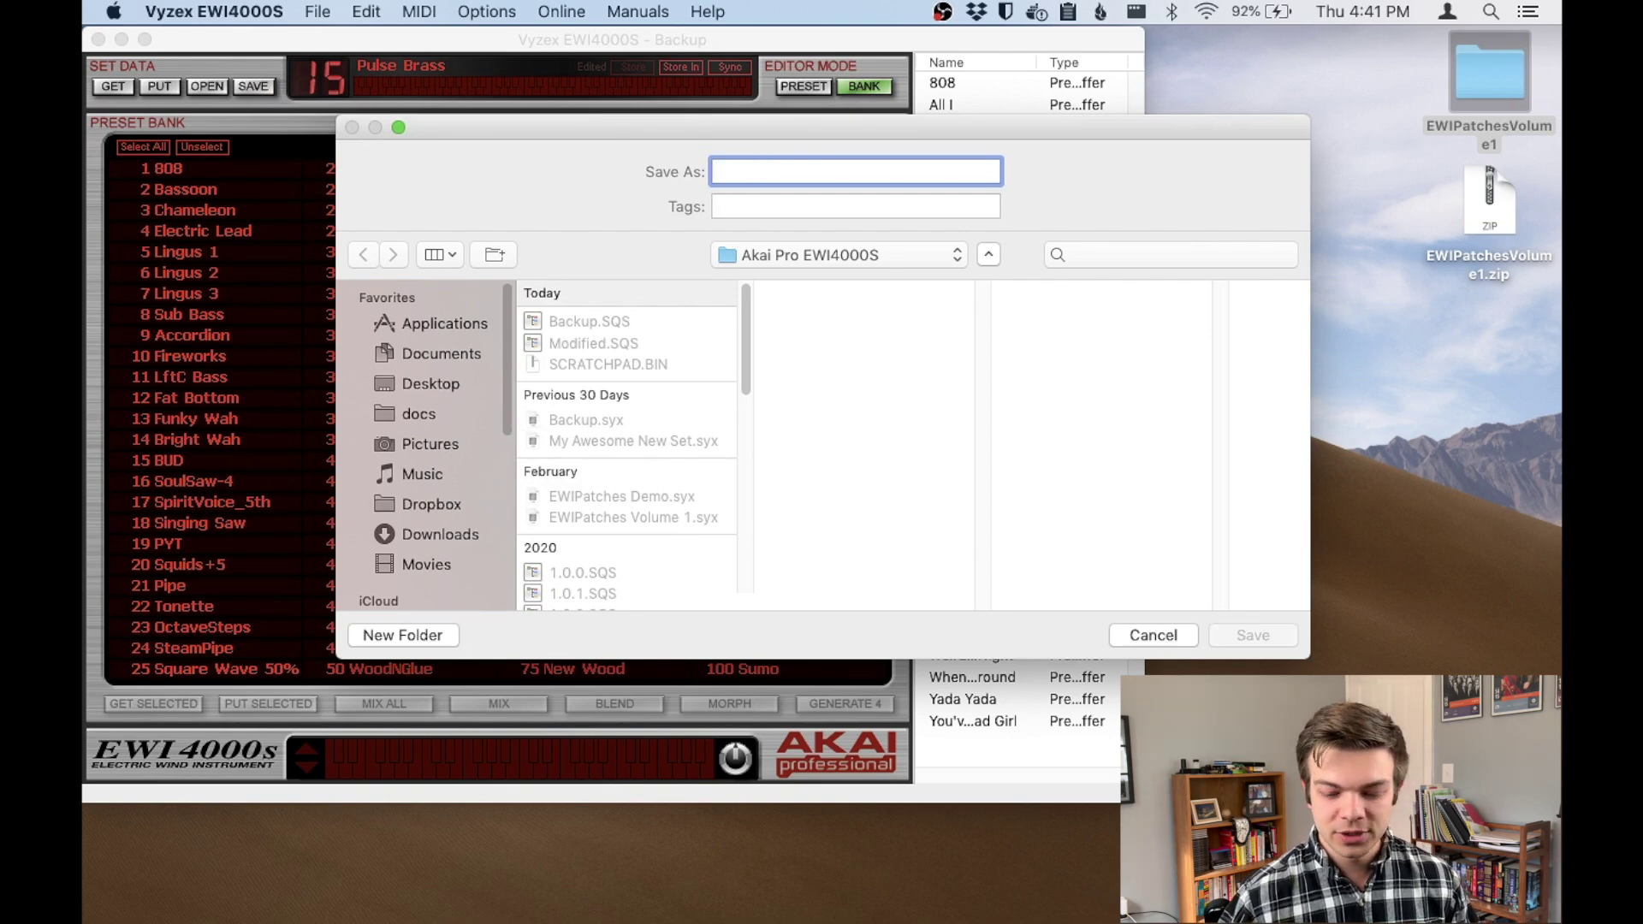
text(Version)
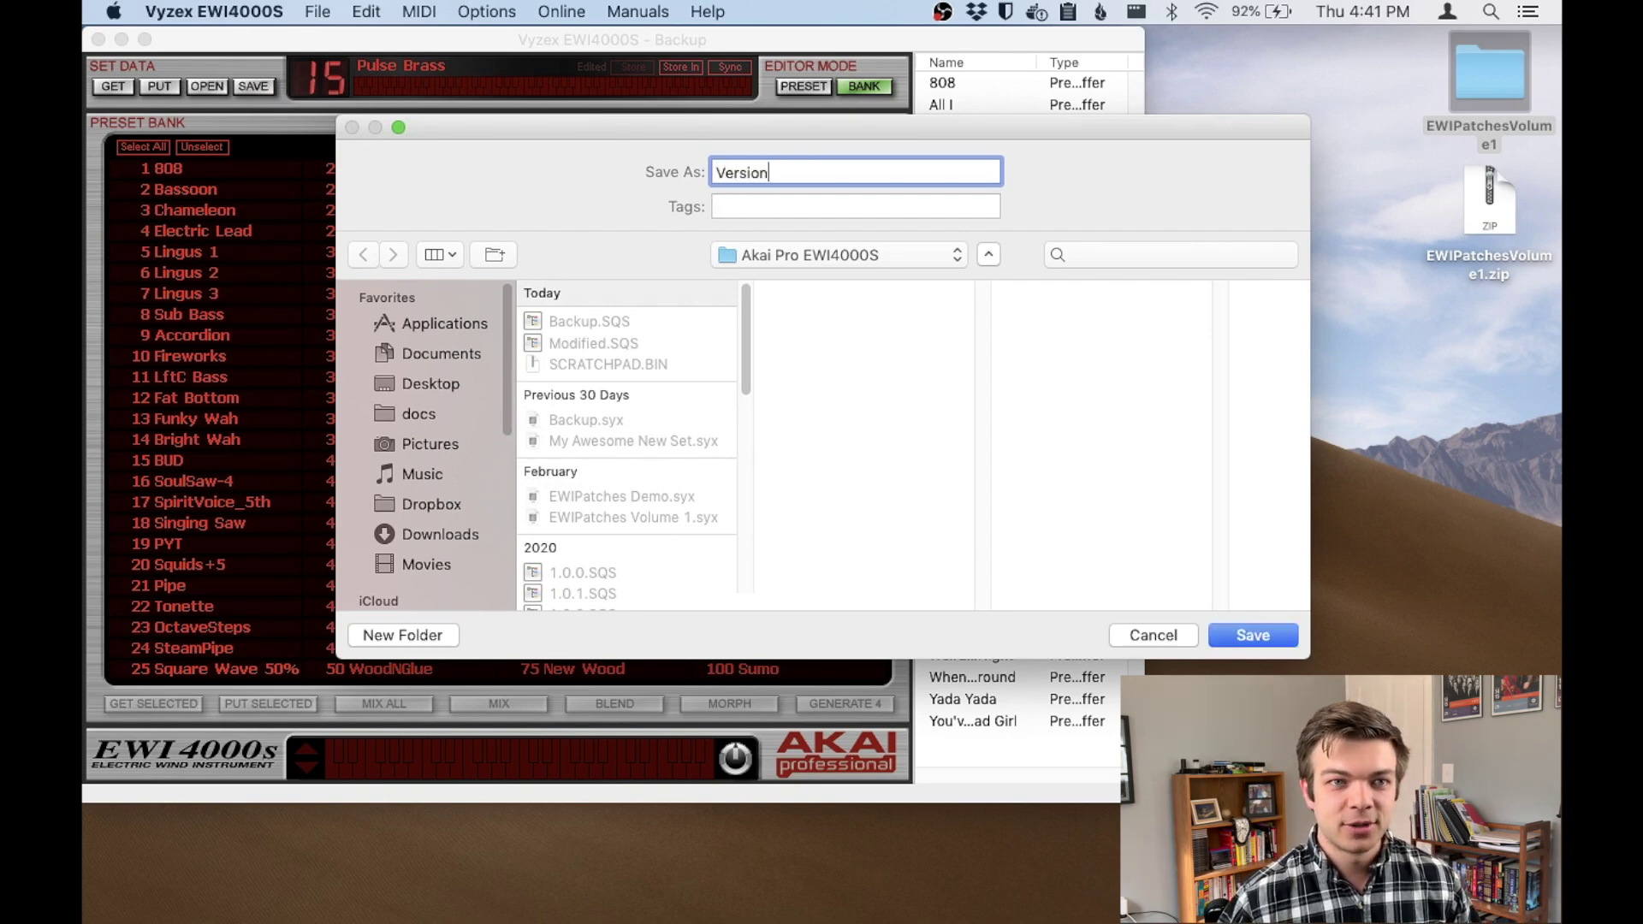
text(1)
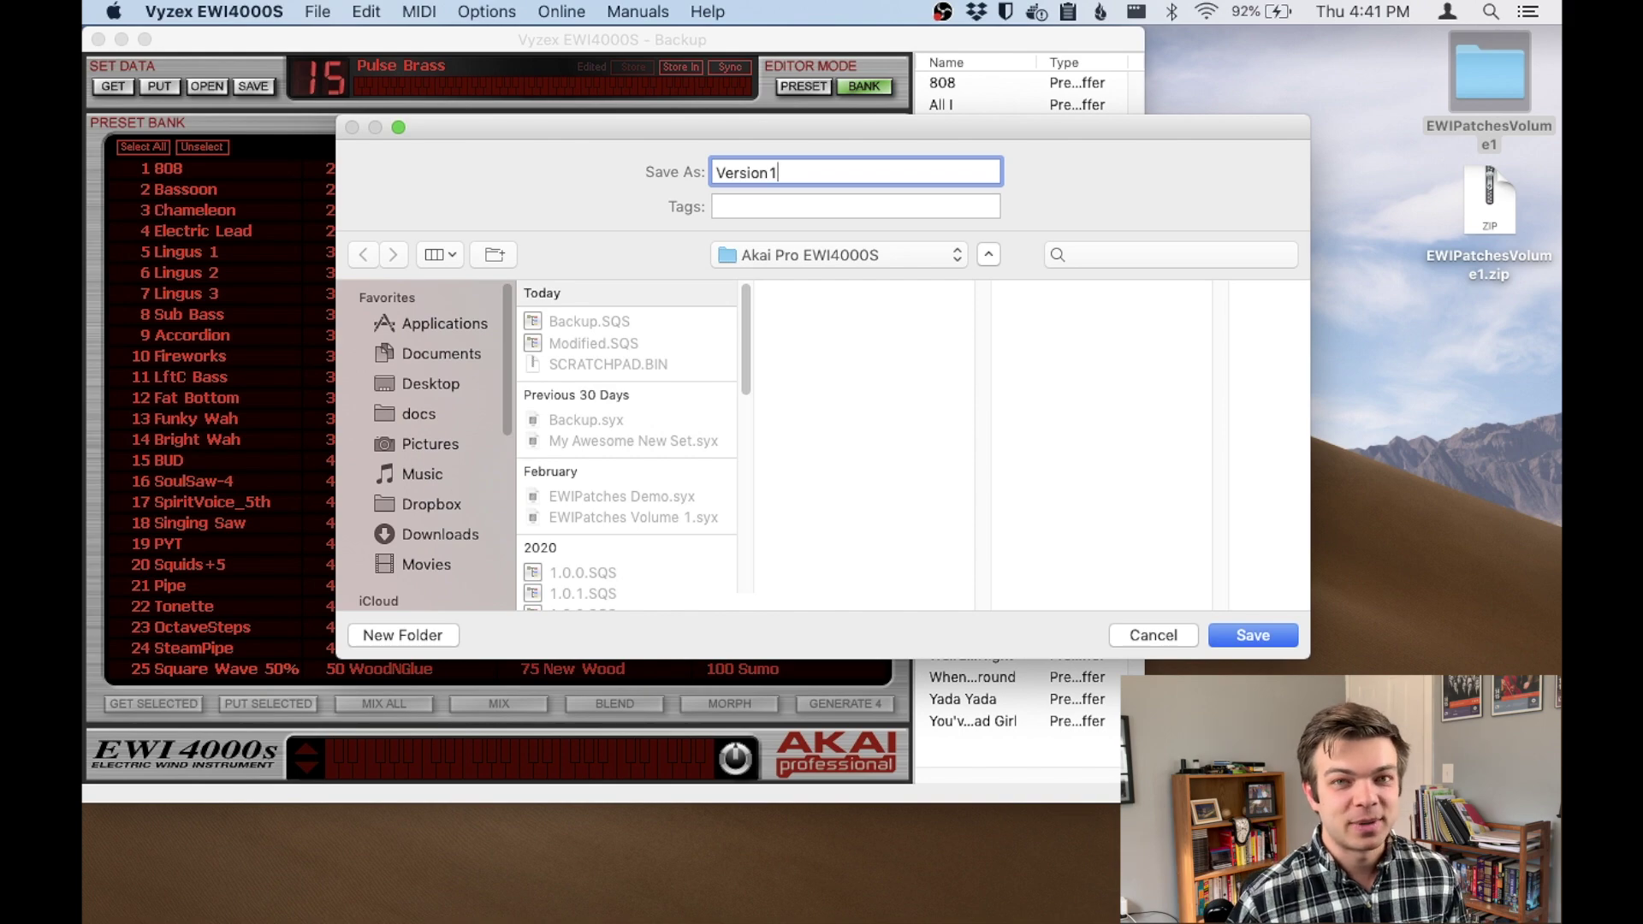
key(Return)
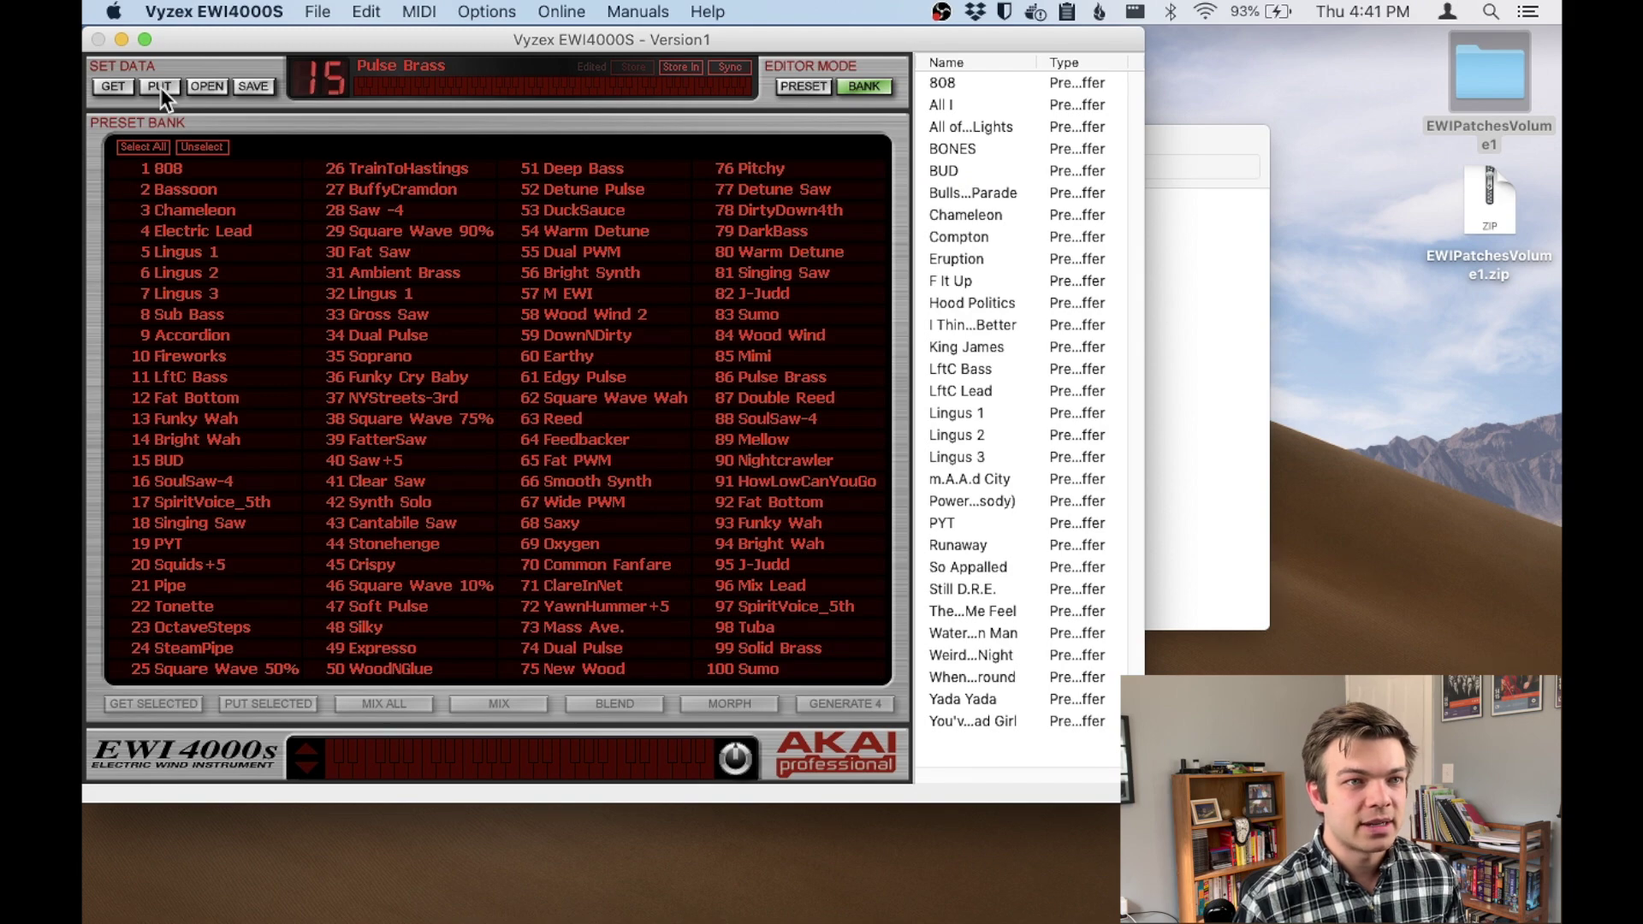
click(160, 86)
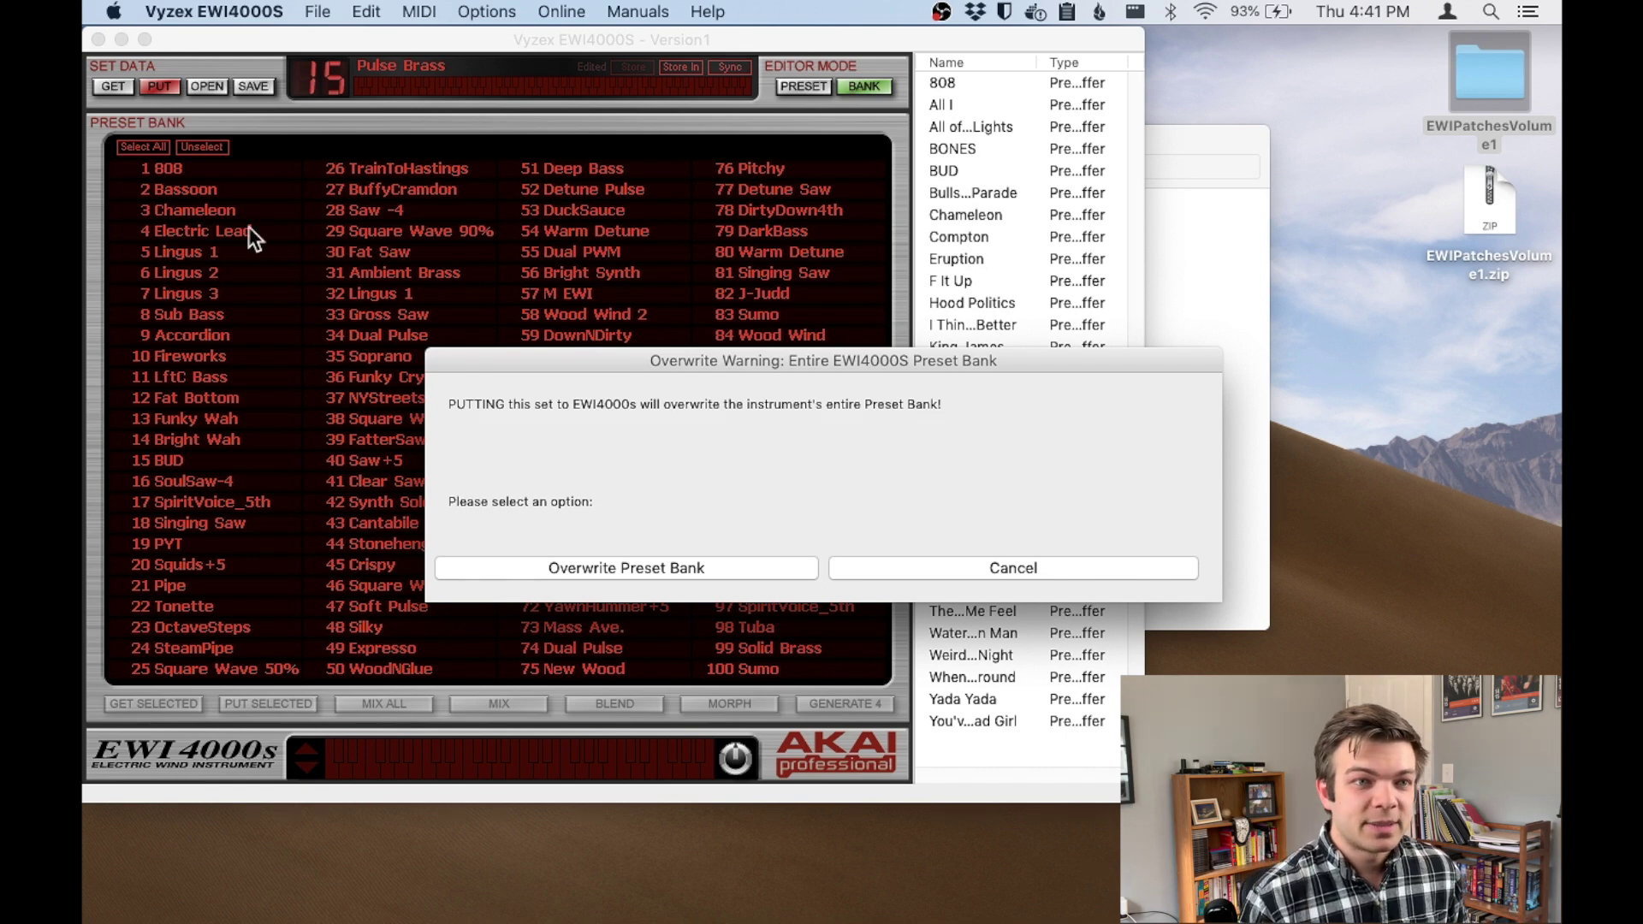
click(572, 565)
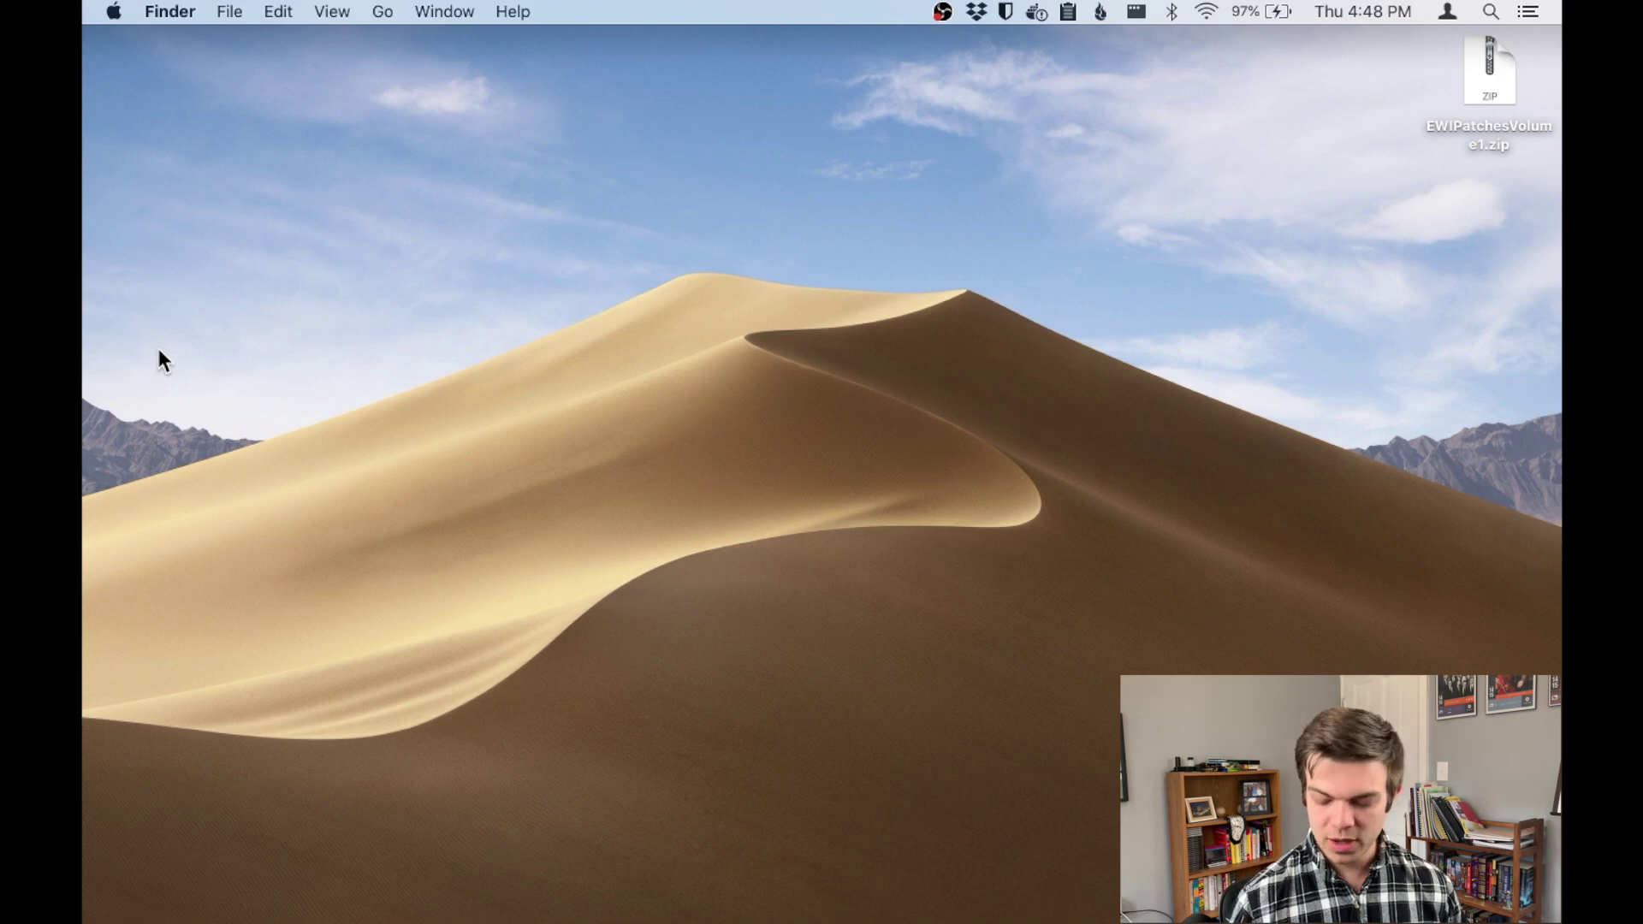
- Switch to Chrome and open the EWItool releases page at github.com/ledhed2222/EWItool/releases
key(super+space)
text(chro)
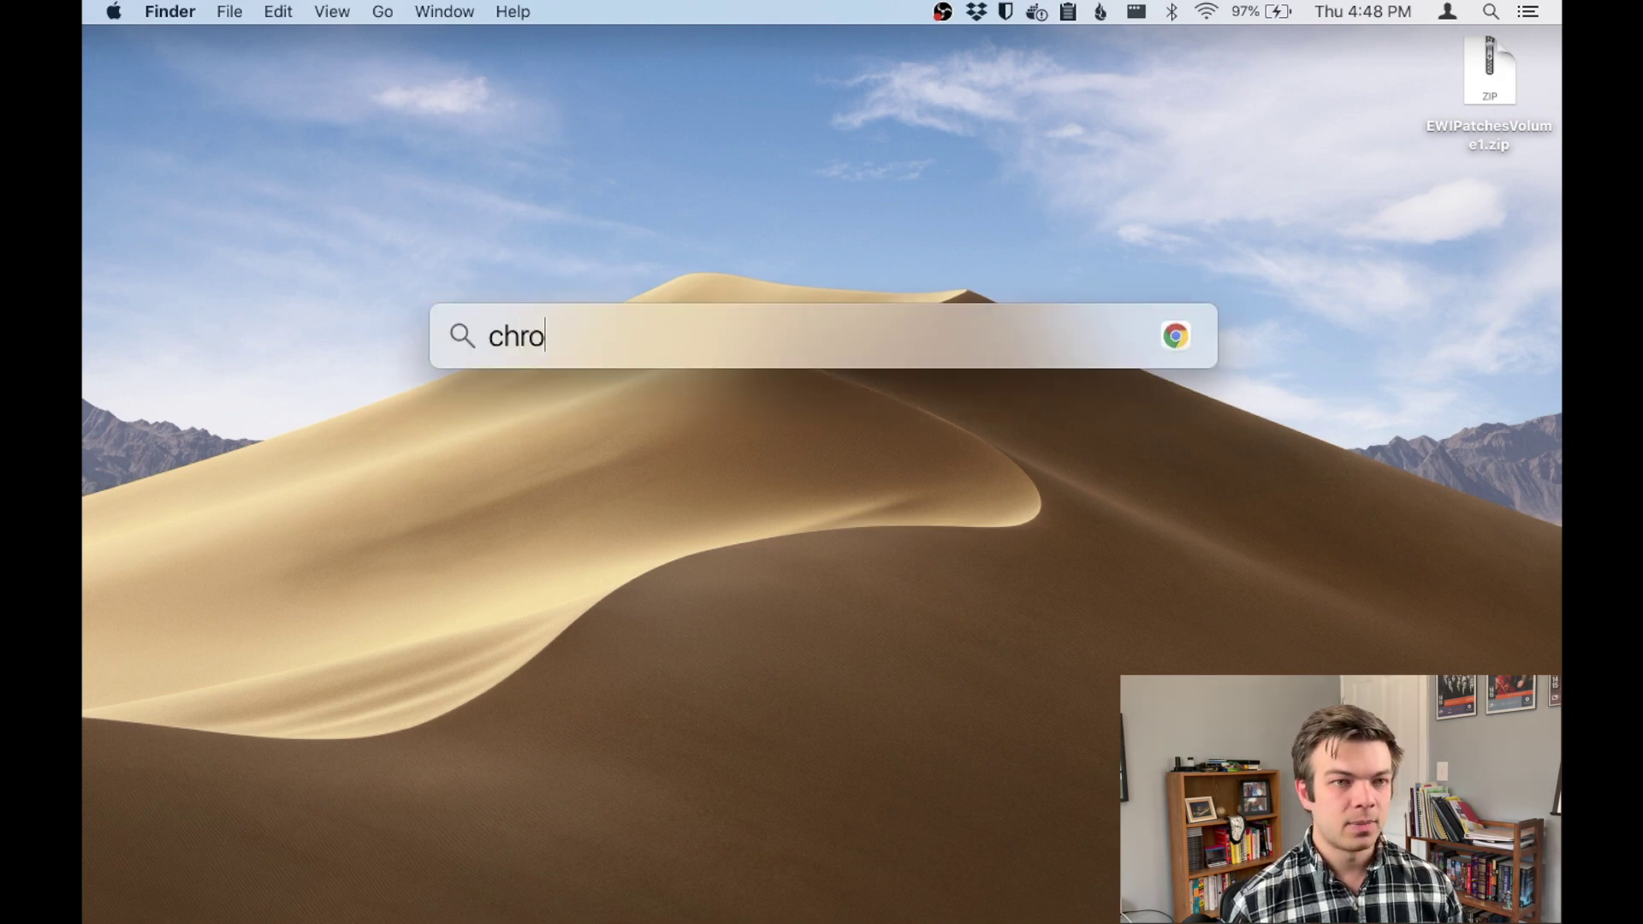
key(Return)
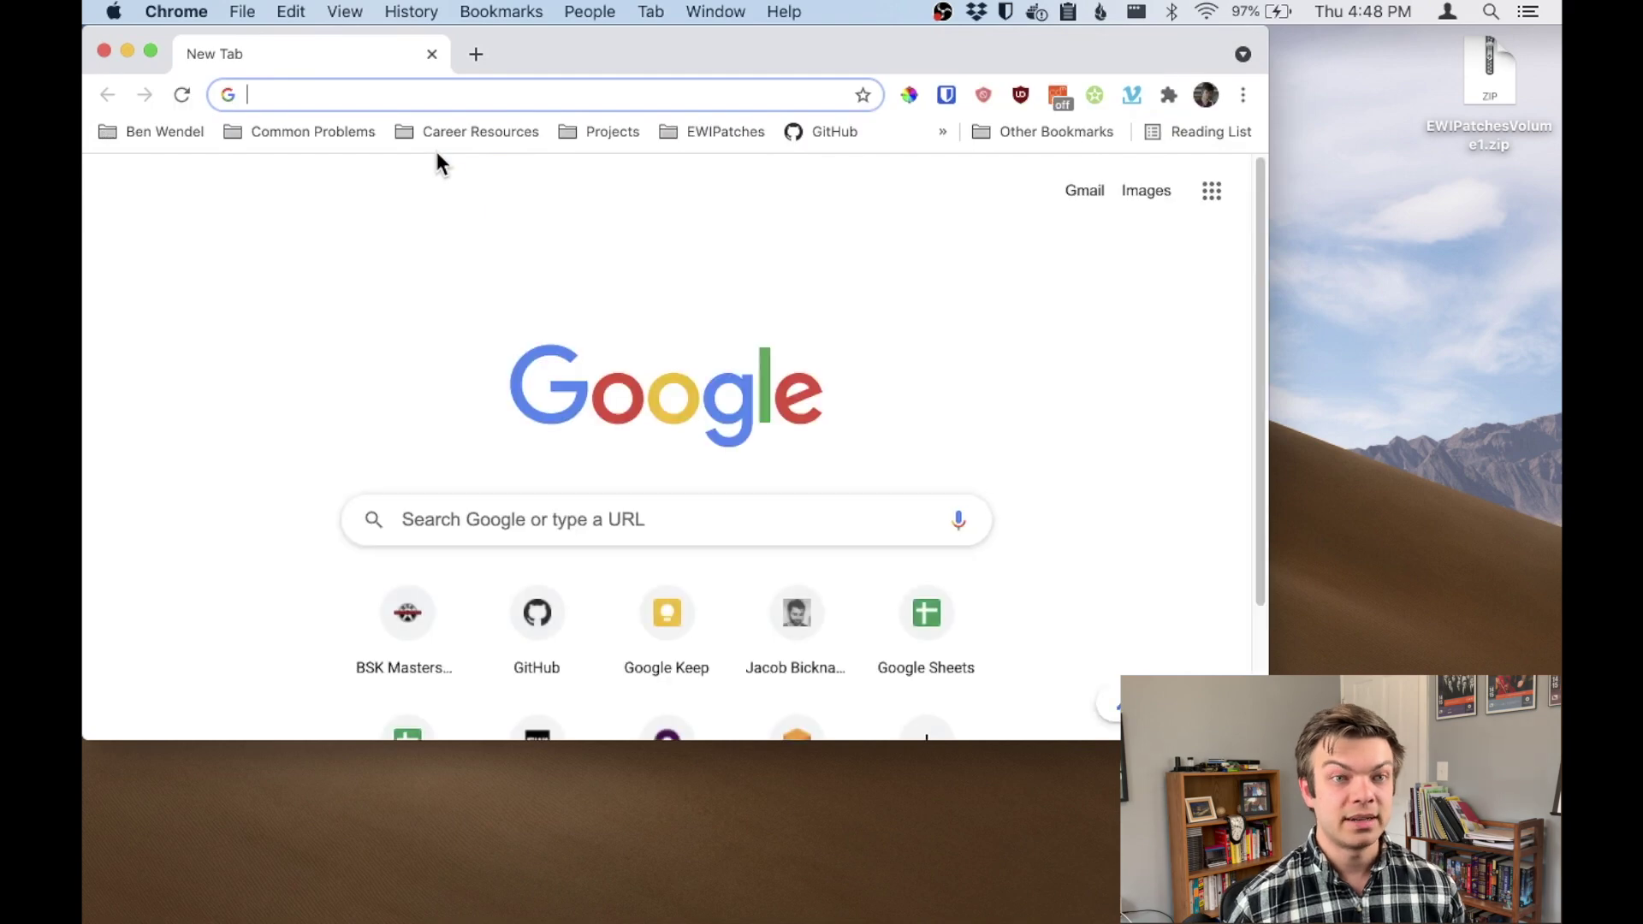
text(github.com/ledhed2222/EWItool/releases)
key(Return)
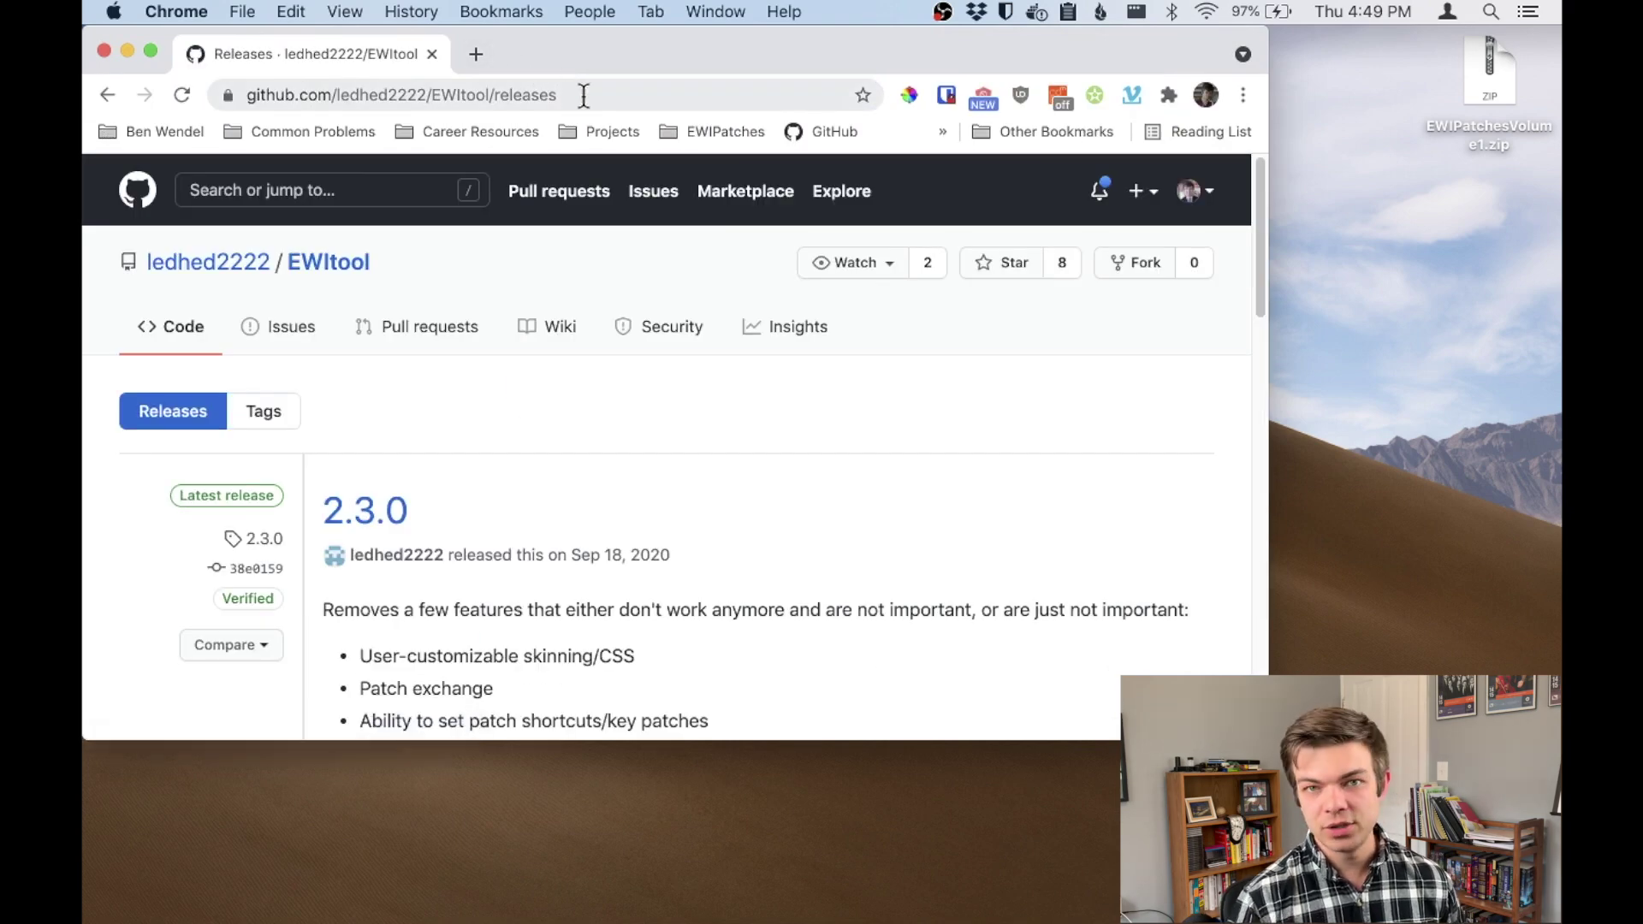
- Download EWItool-2.3.0.pkg from the 2.3.0 release assets and try to open the downloaded package
scroll(400, 329, down, 5)
scroll(502, 132, up, 5)
scroll(552, 351, down, 2)
scroll(552, 350, down, 5)
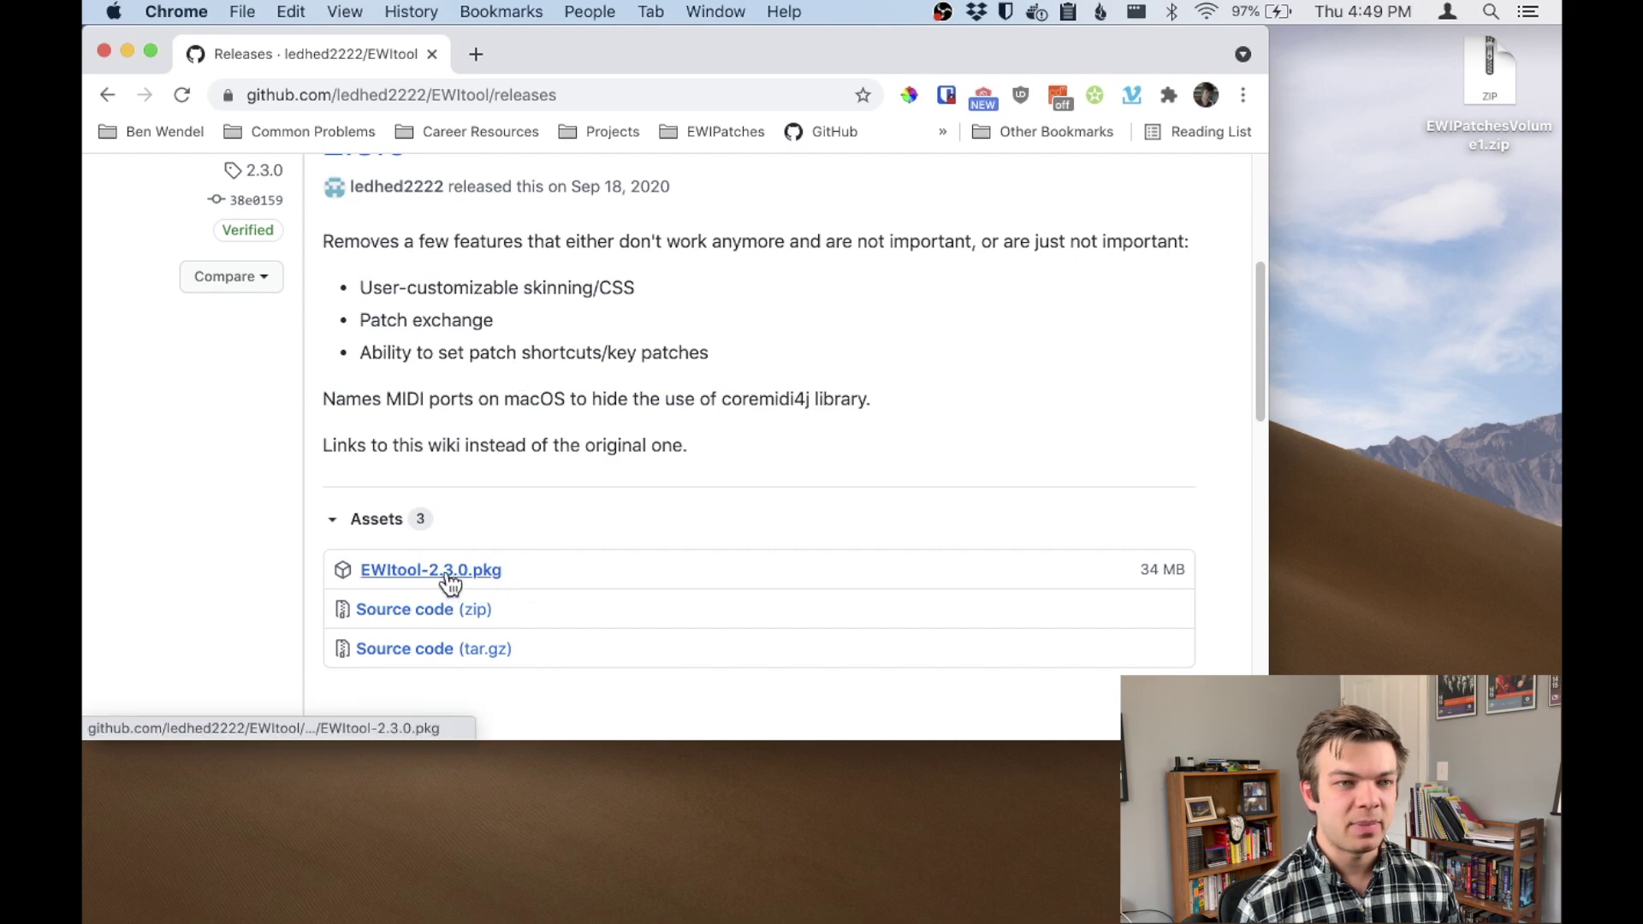
scroll(435, 580, up, 6)
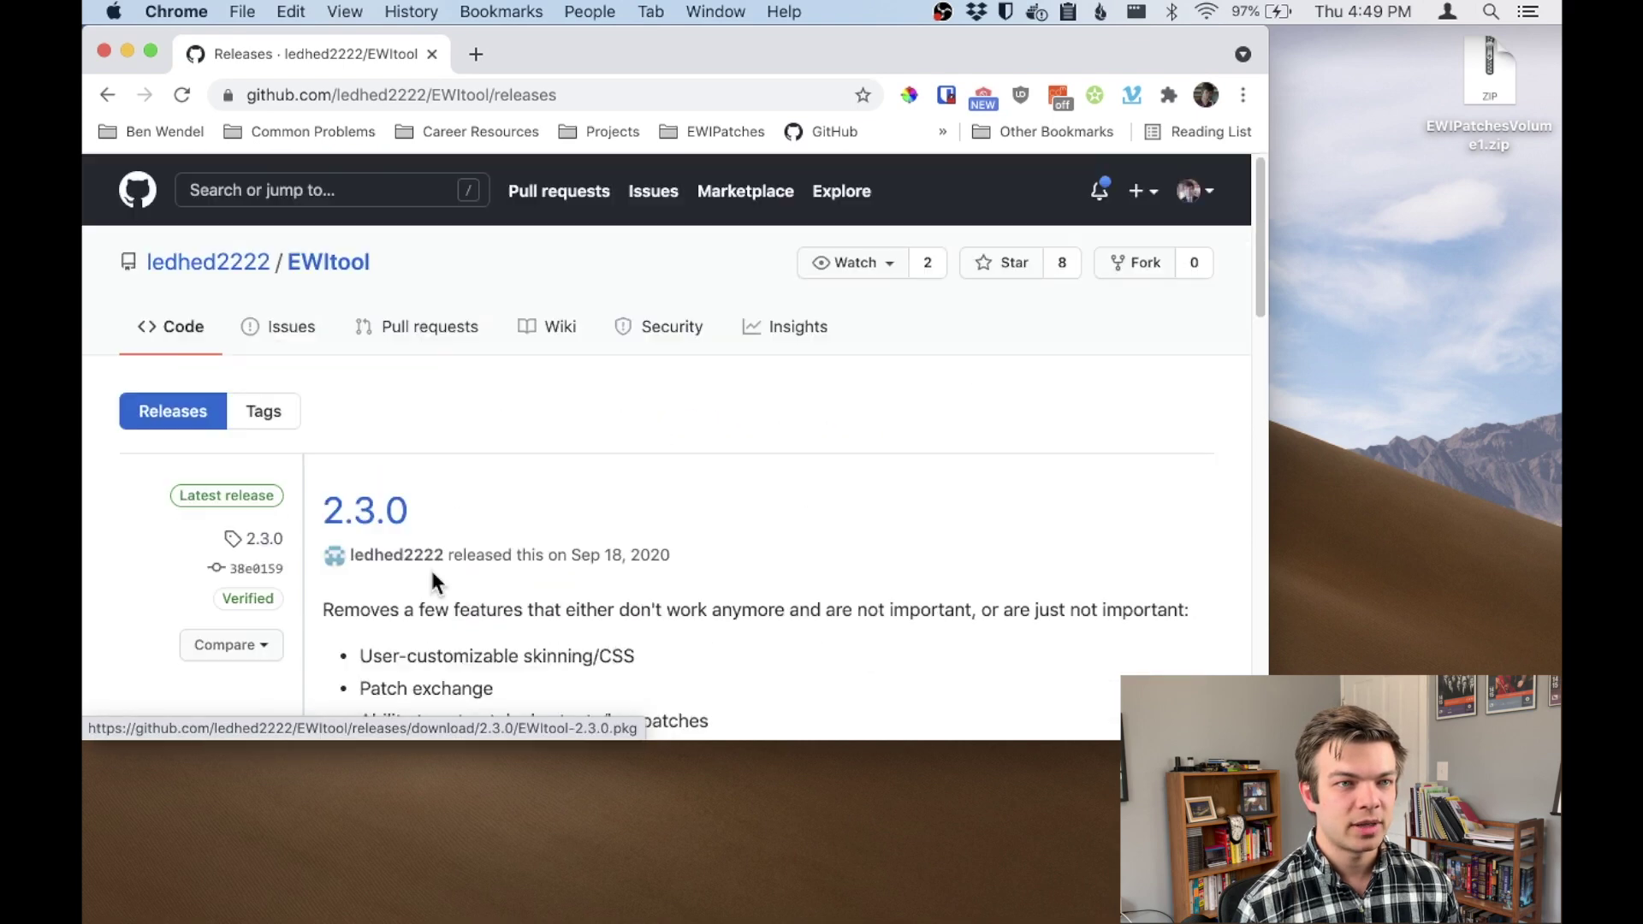
scroll(471, 519, down, 5)
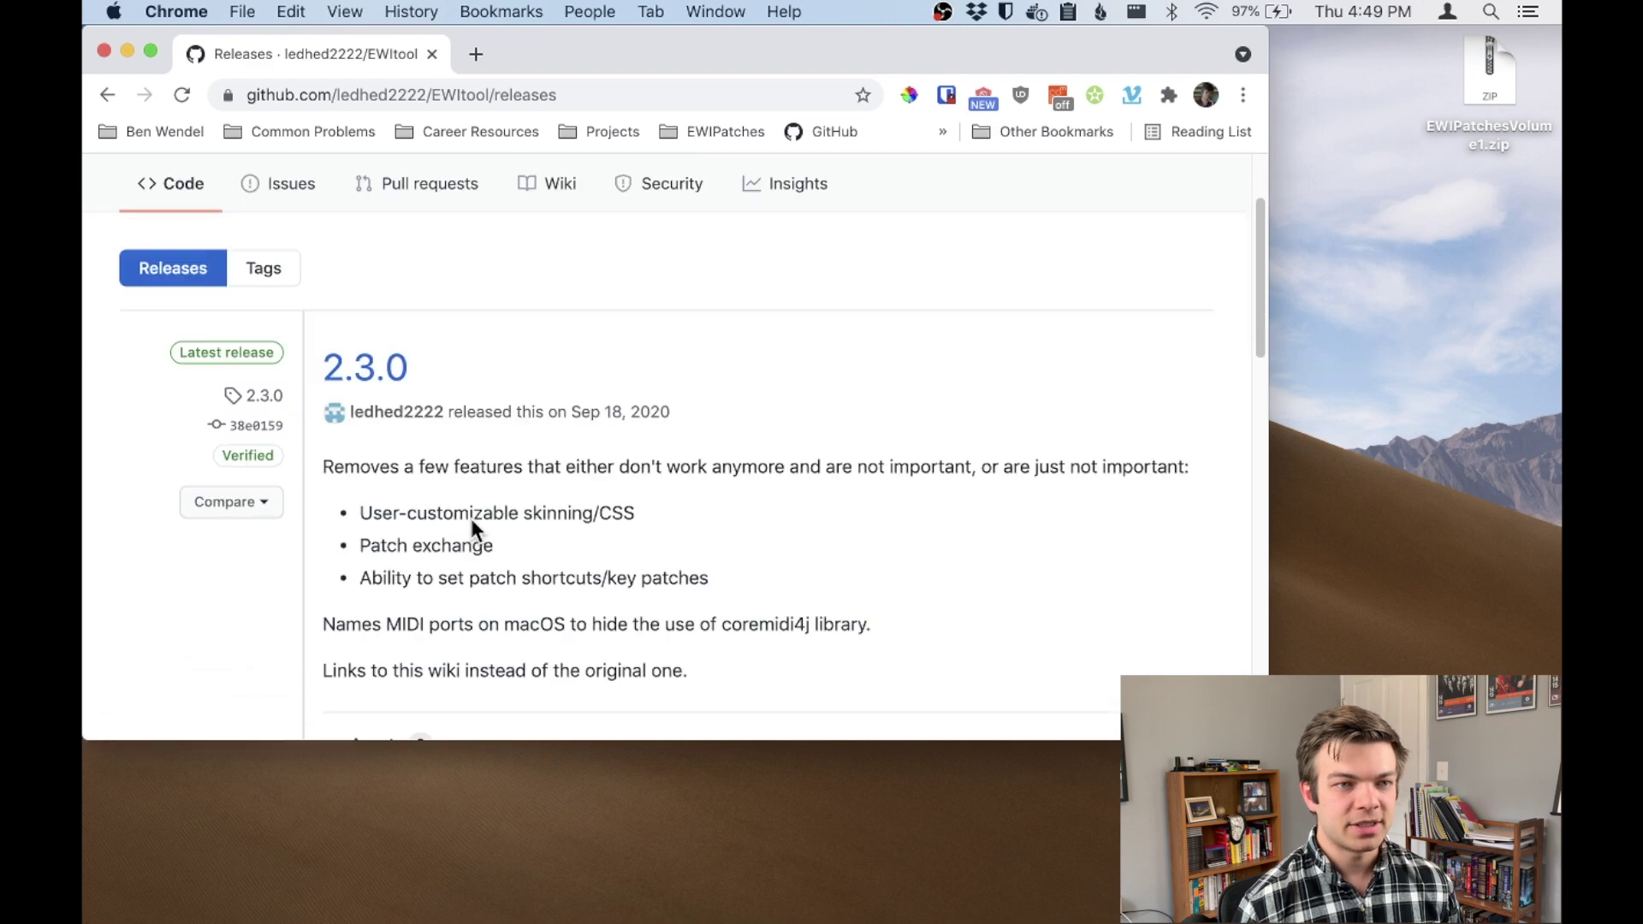
click(401, 592)
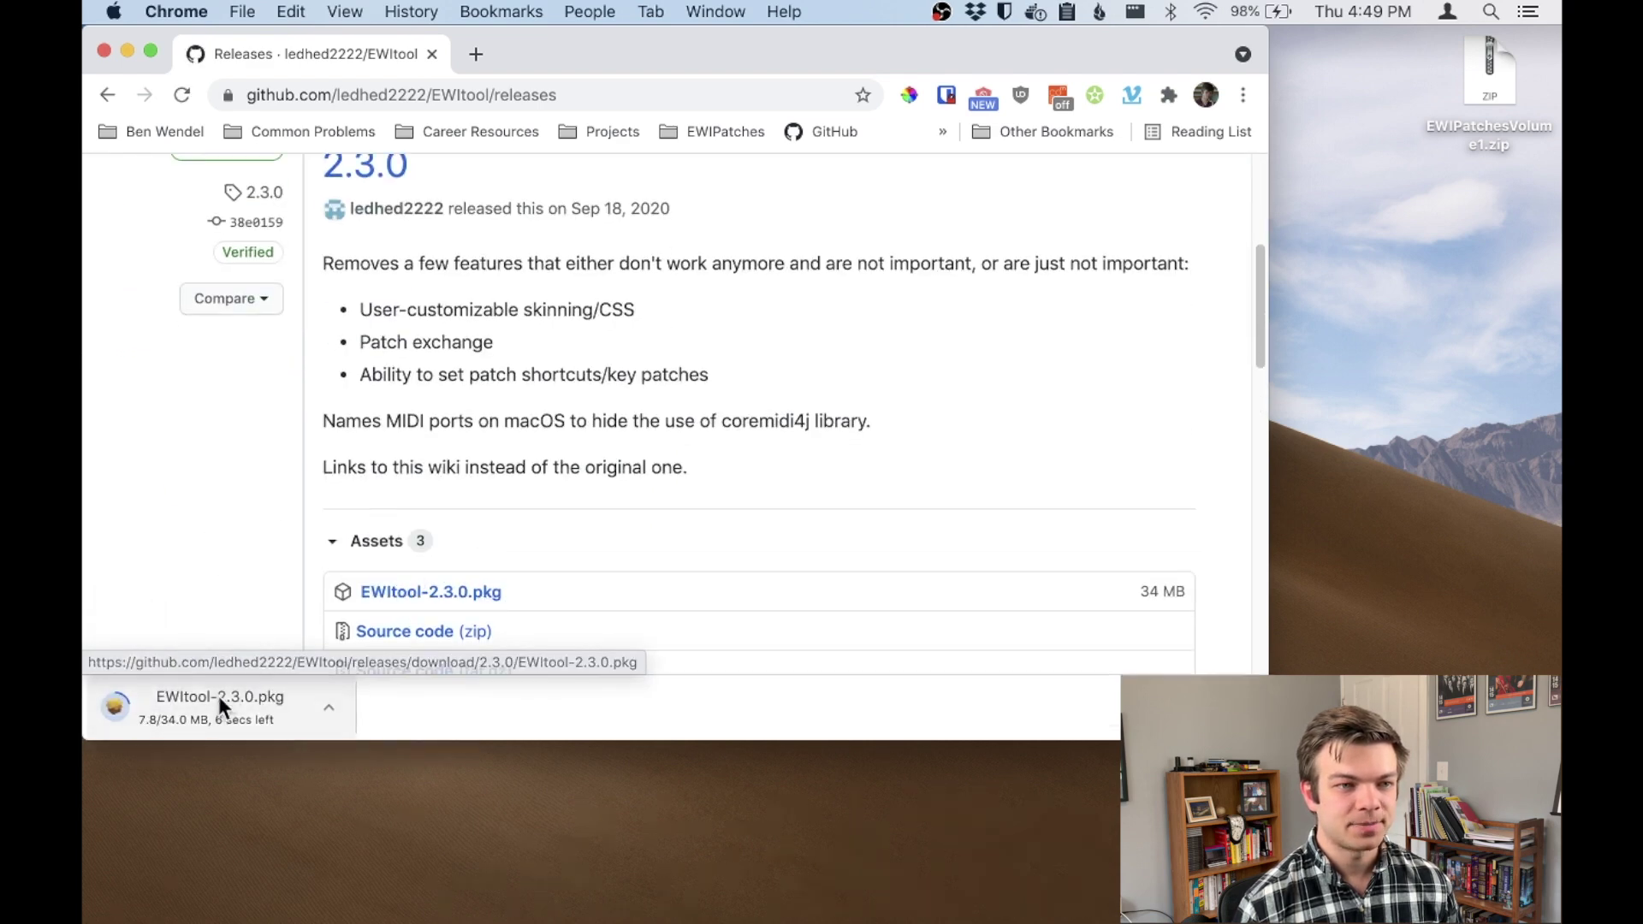
click(195, 706)
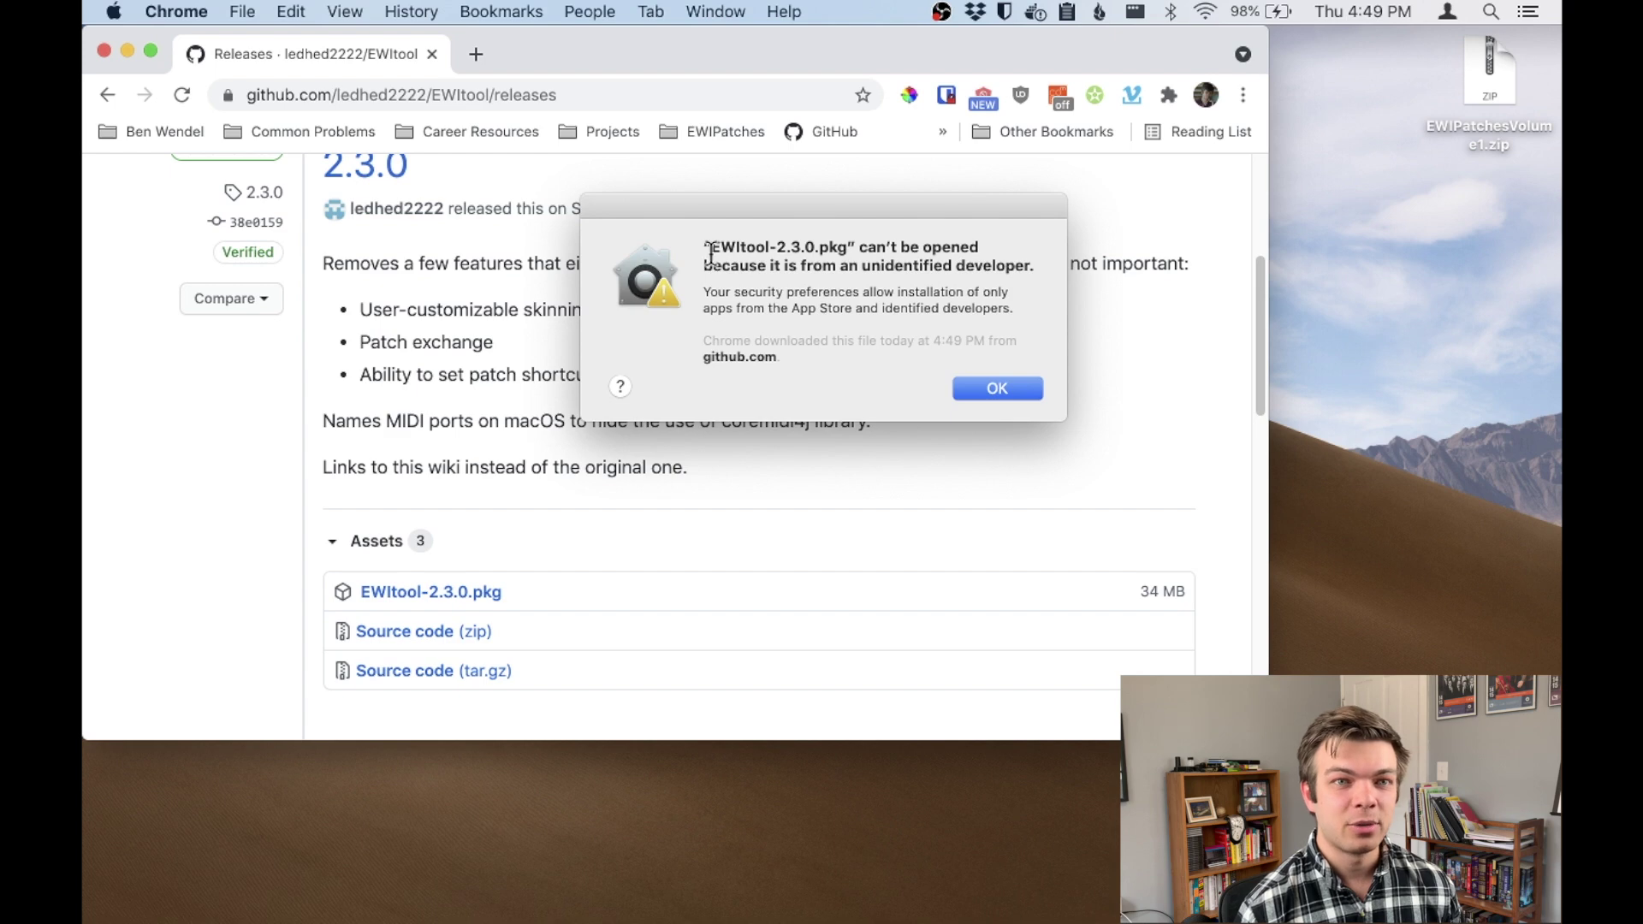
click(992, 389)
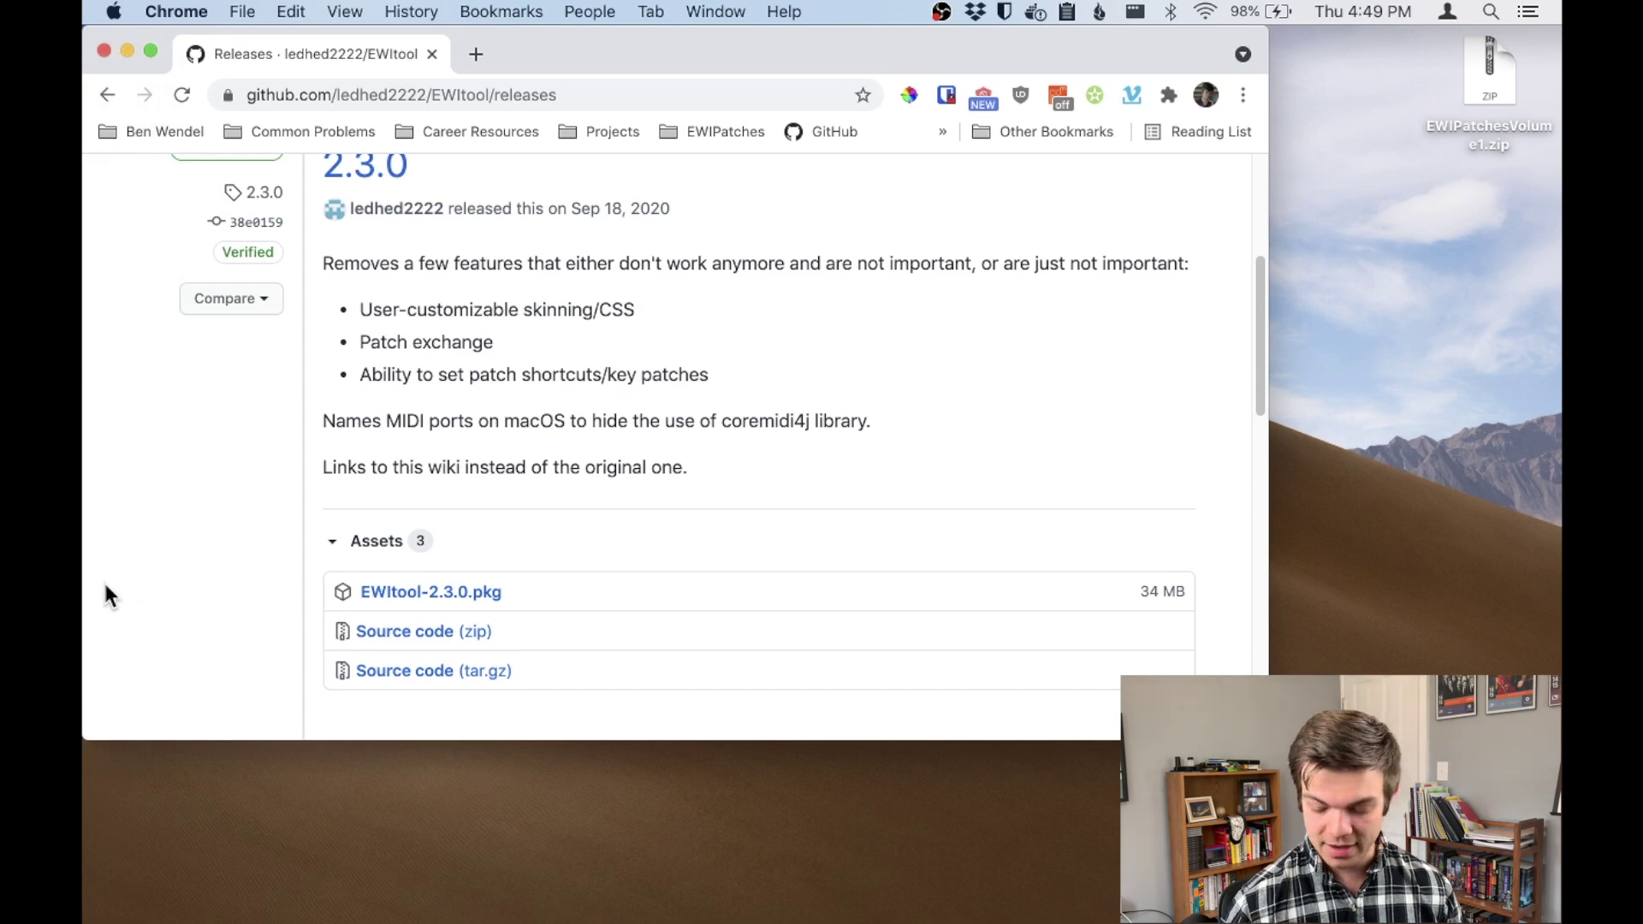
- Switch to the Security & Privacy settings in System Preferences and allow the blocked EWItool-2.3.0.pkg to open anyway
key(super+space)
text(sys)
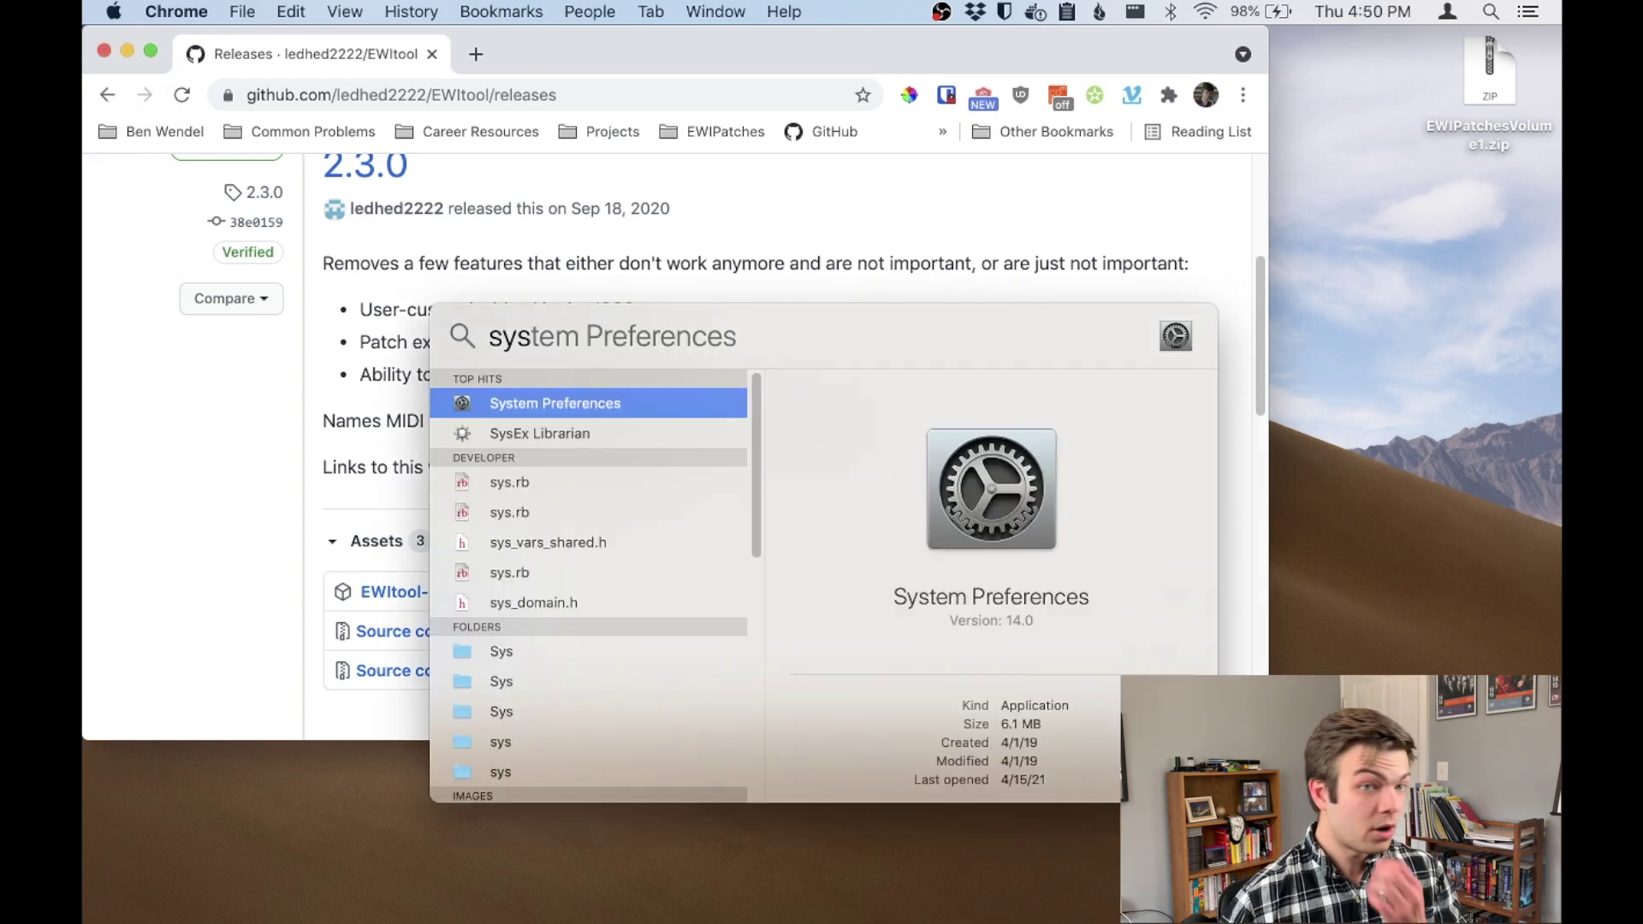
key(Return)
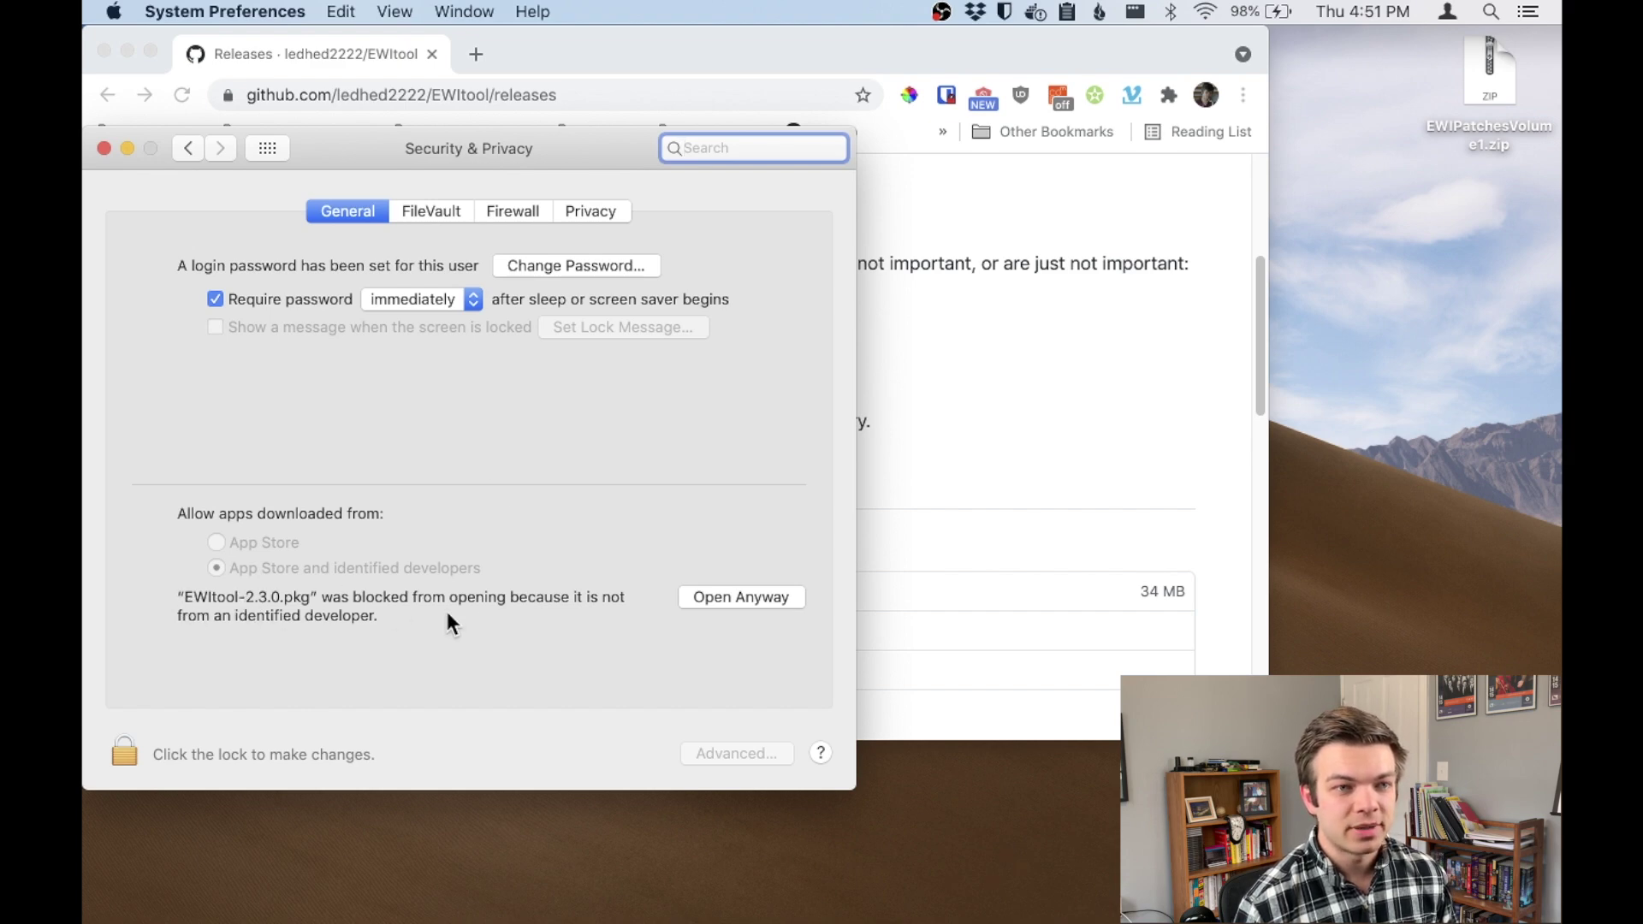
click(726, 595)
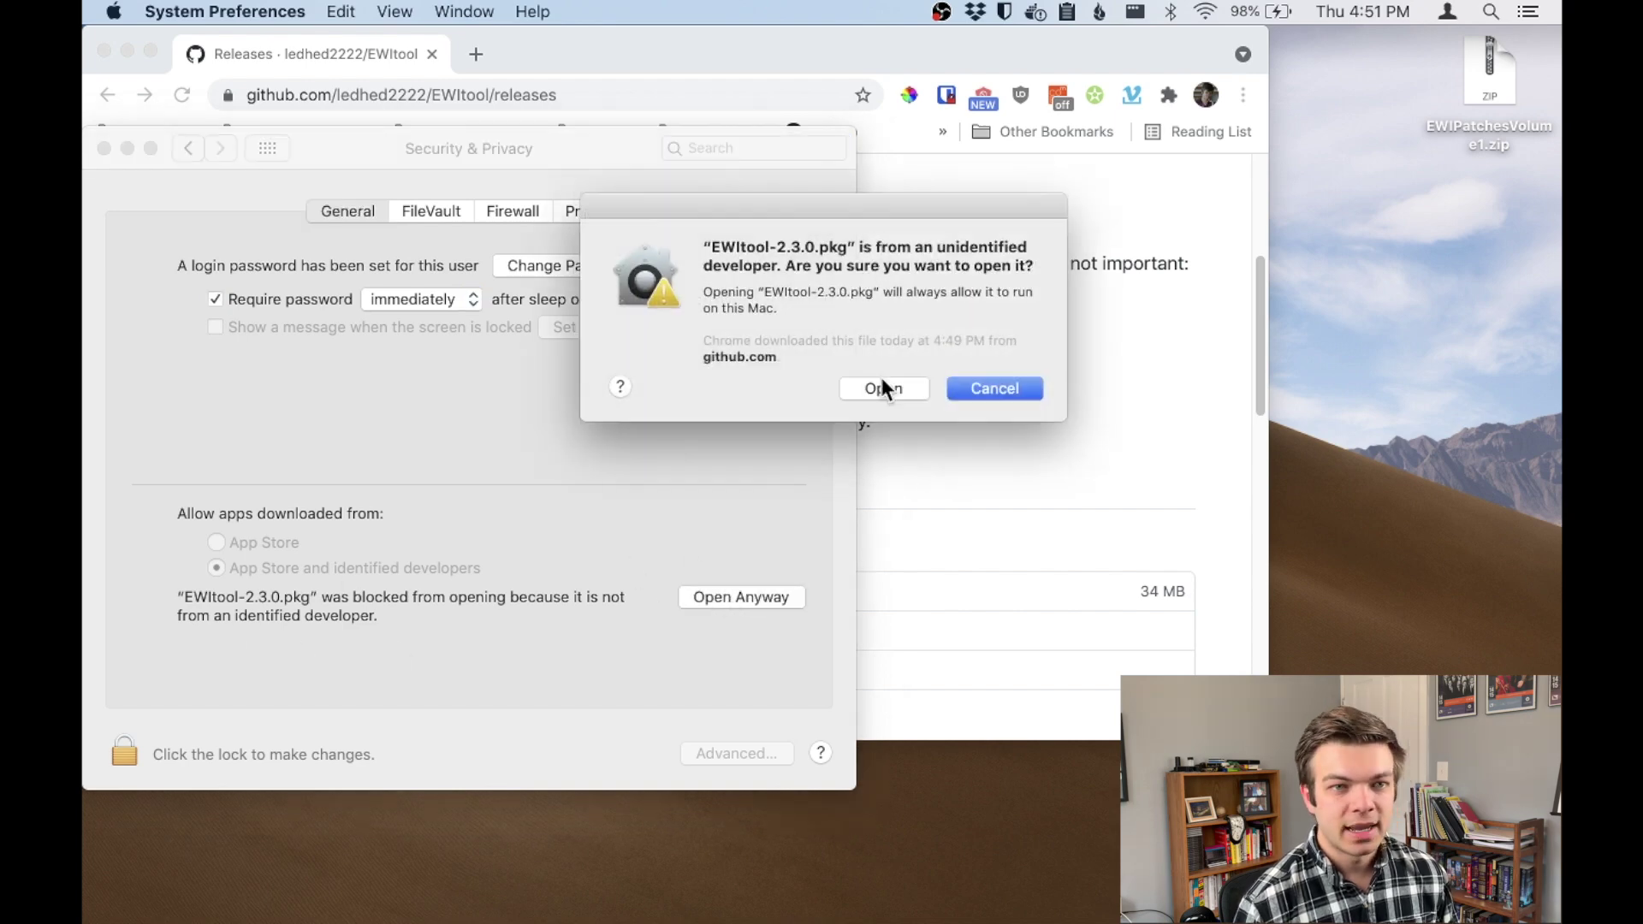
click(881, 388)
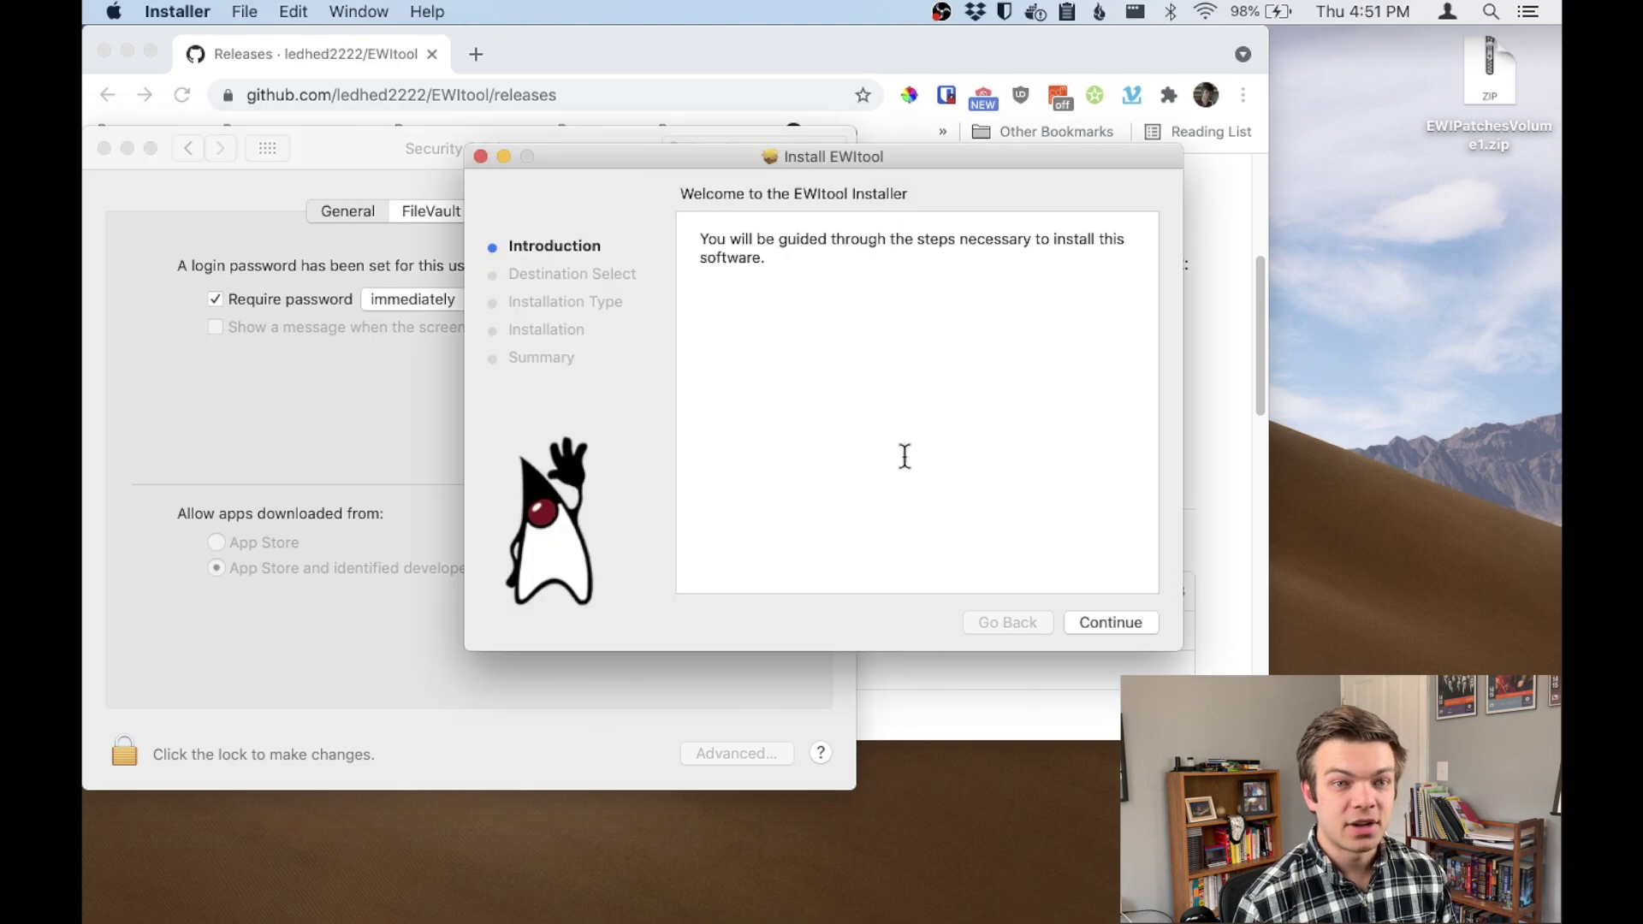
- Perform a standard installation of EWItool on Macintosh HD and move the installer to the Trash when finished
click(1101, 624)
click(756, 377)
click(1096, 625)
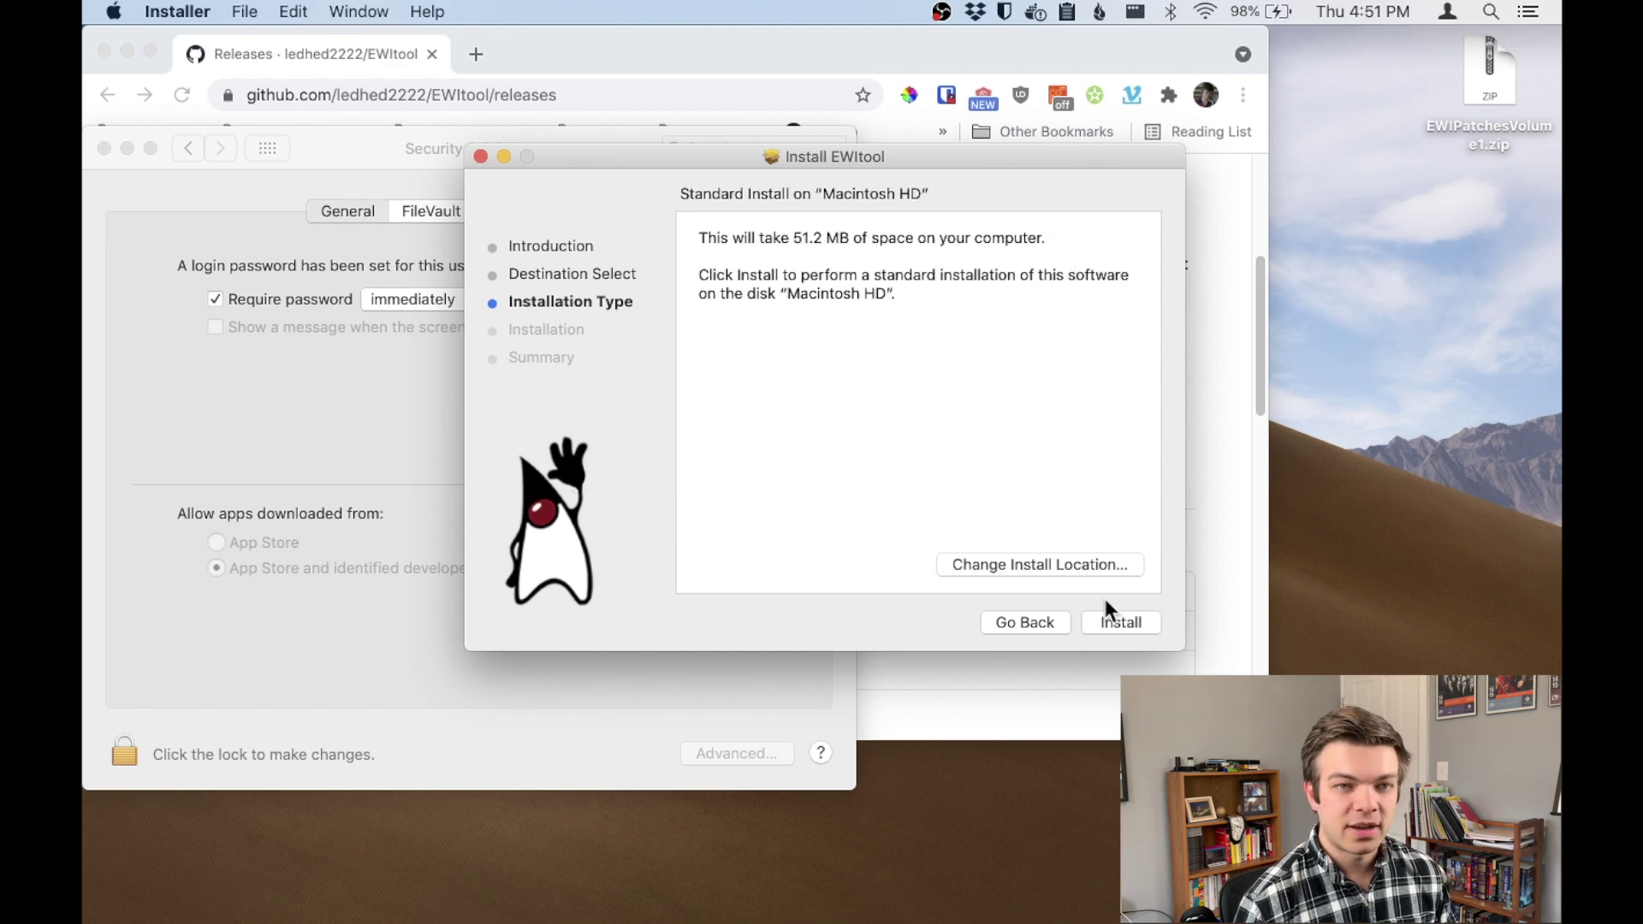
click(1108, 629)
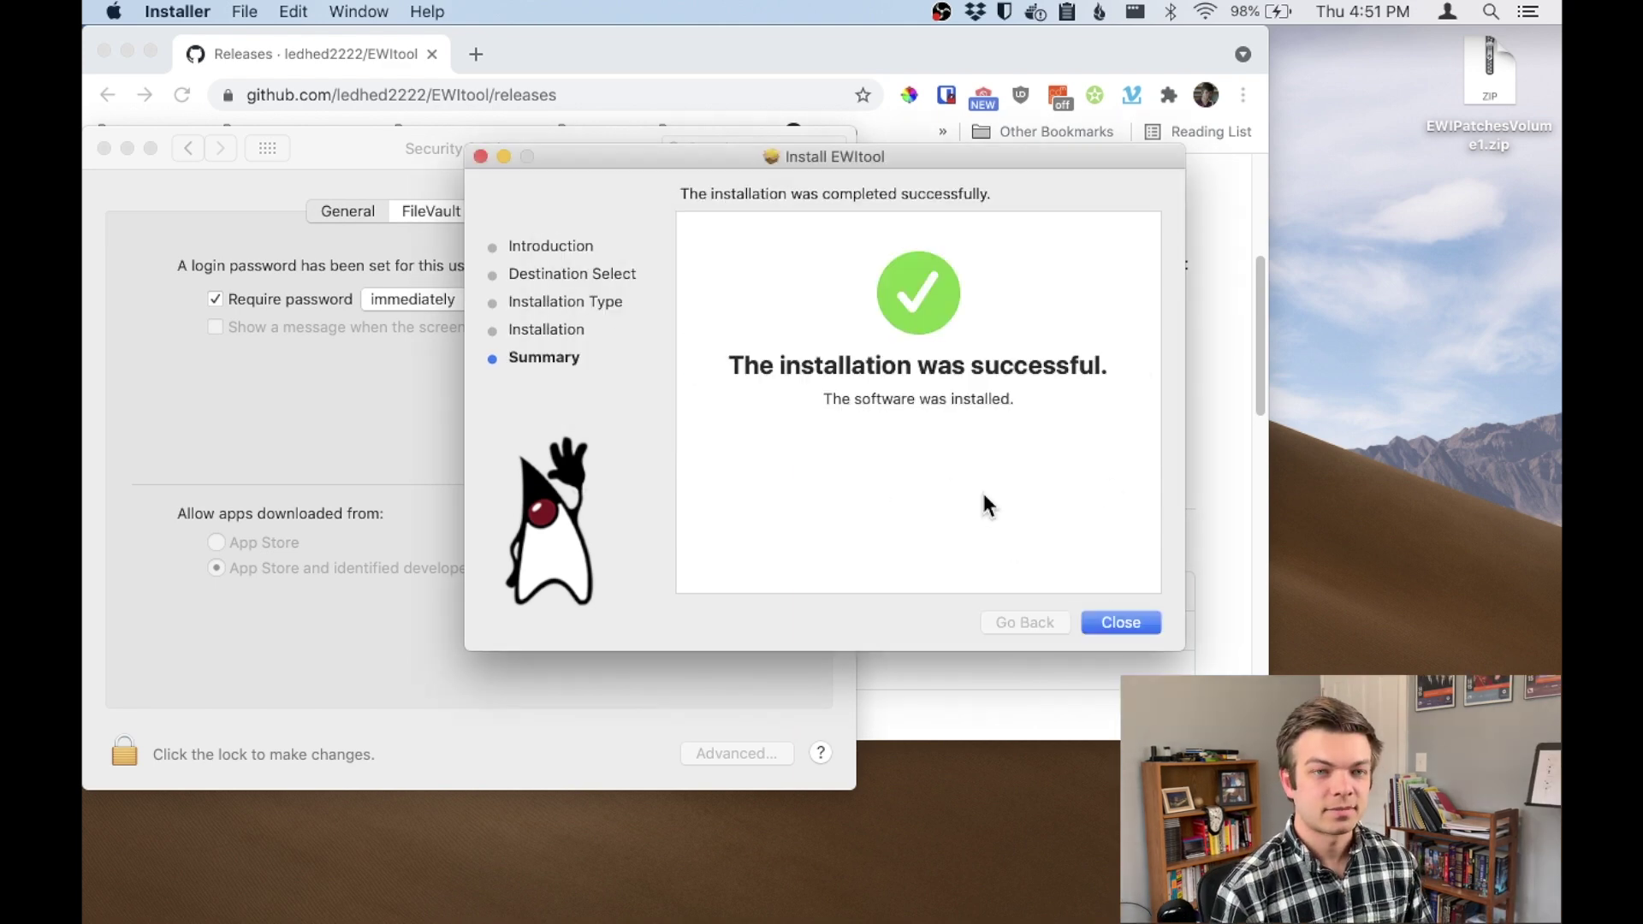
click(1115, 623)
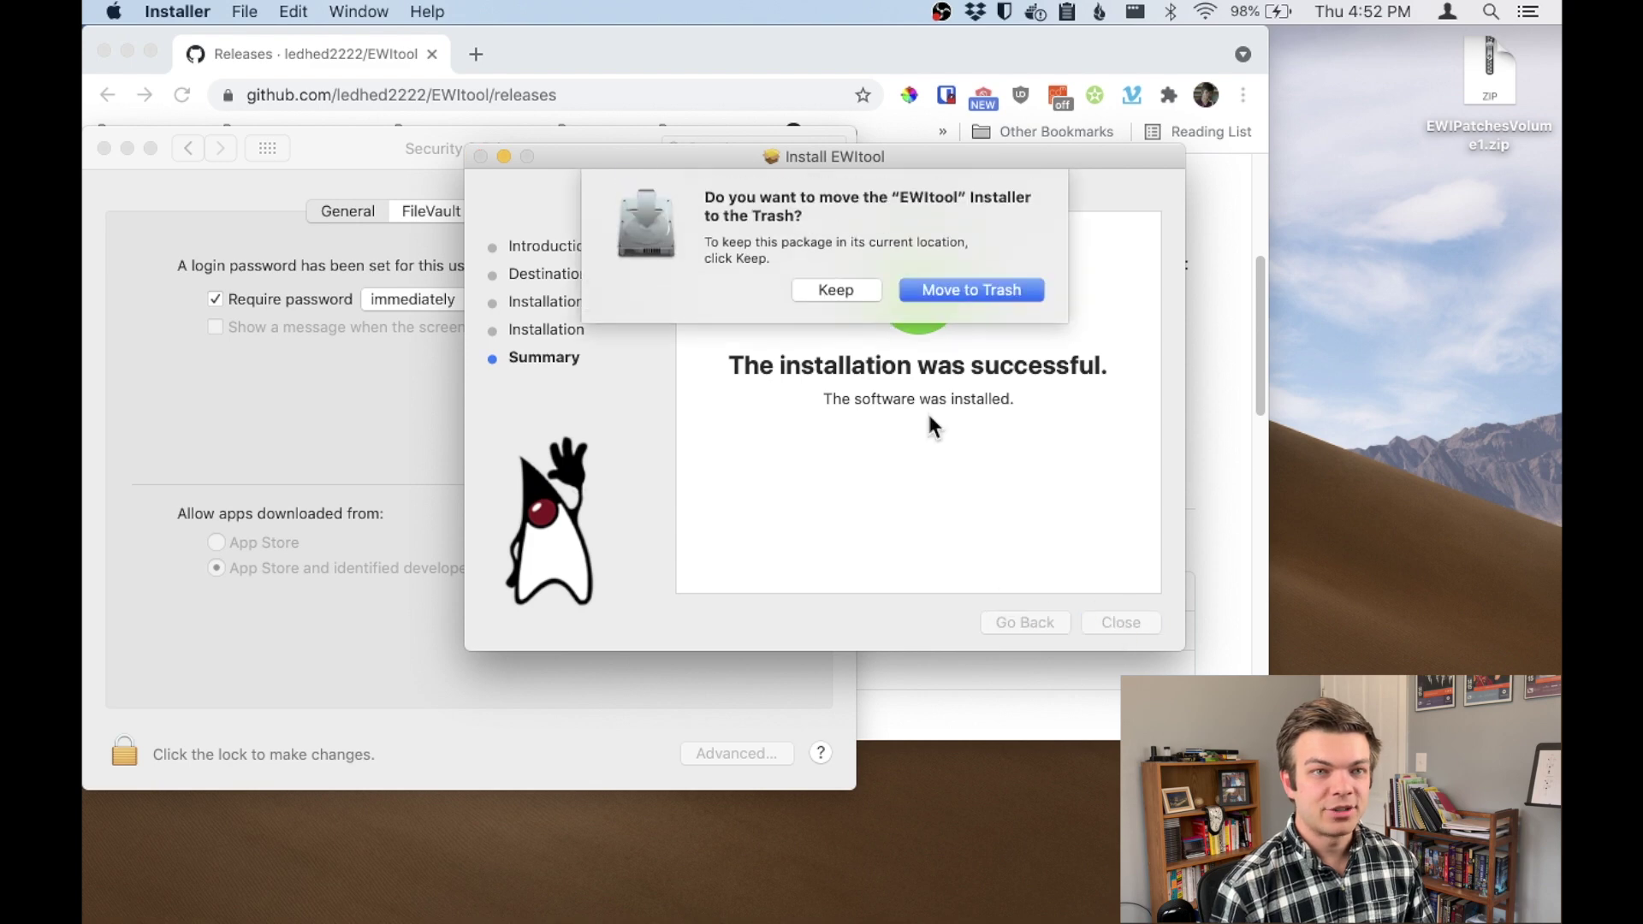
click(929, 293)
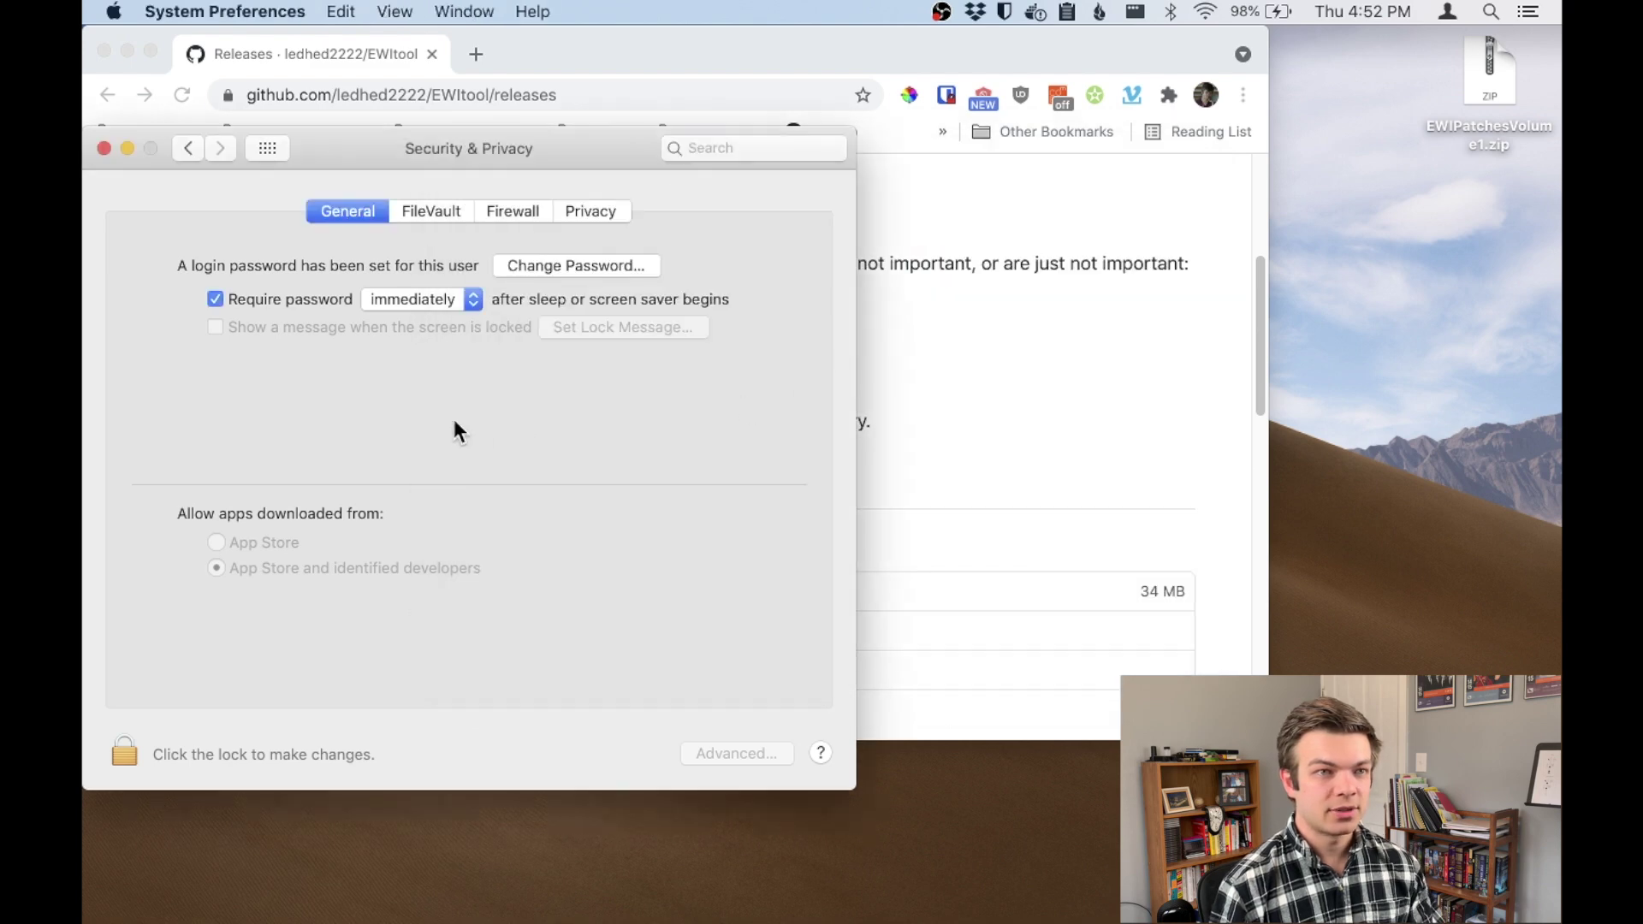
- Quit System Preferences and Chrome, then launch EWItool on its Scratchpad view
key(super+q)
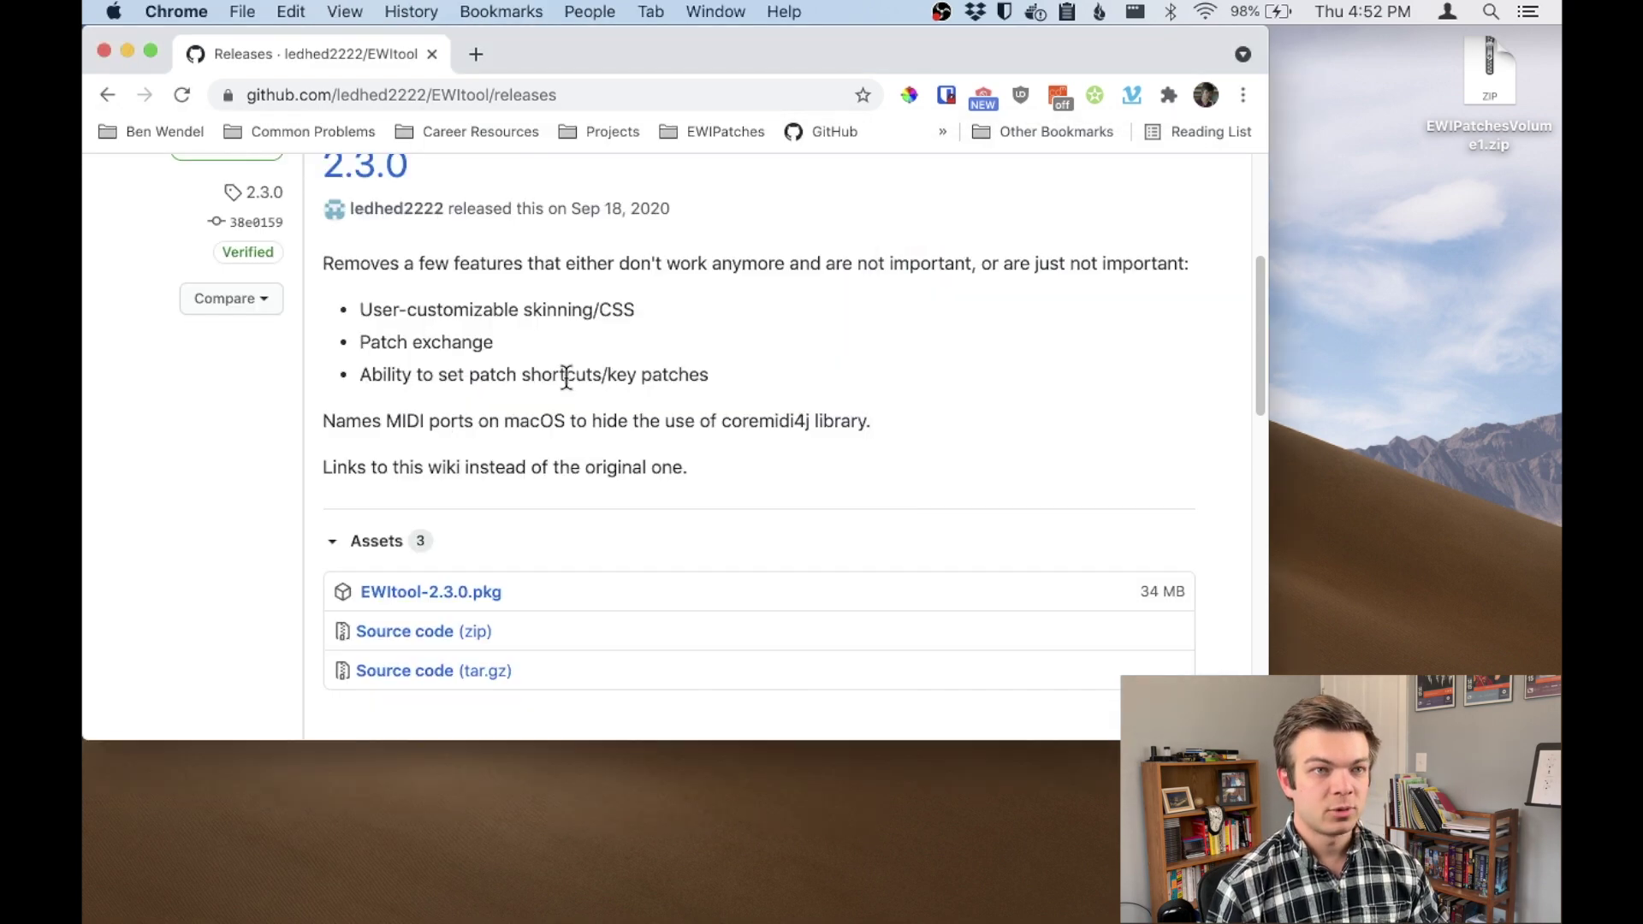
key(super+q)
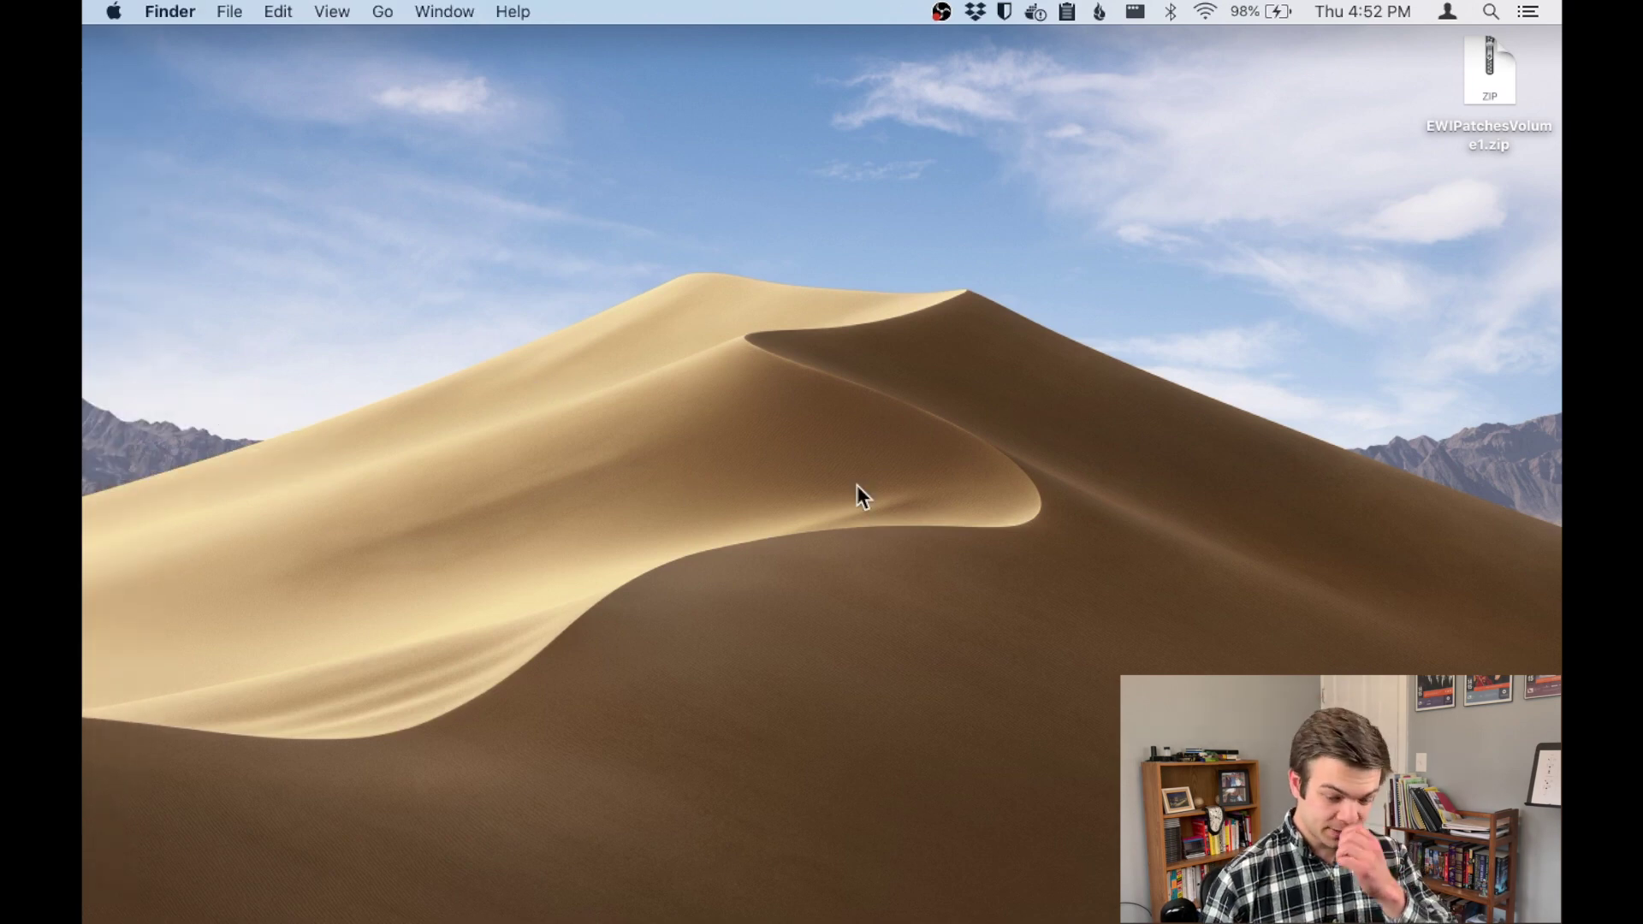
key(super+space)
text(ewi)
key(Return)
click(248, 109)
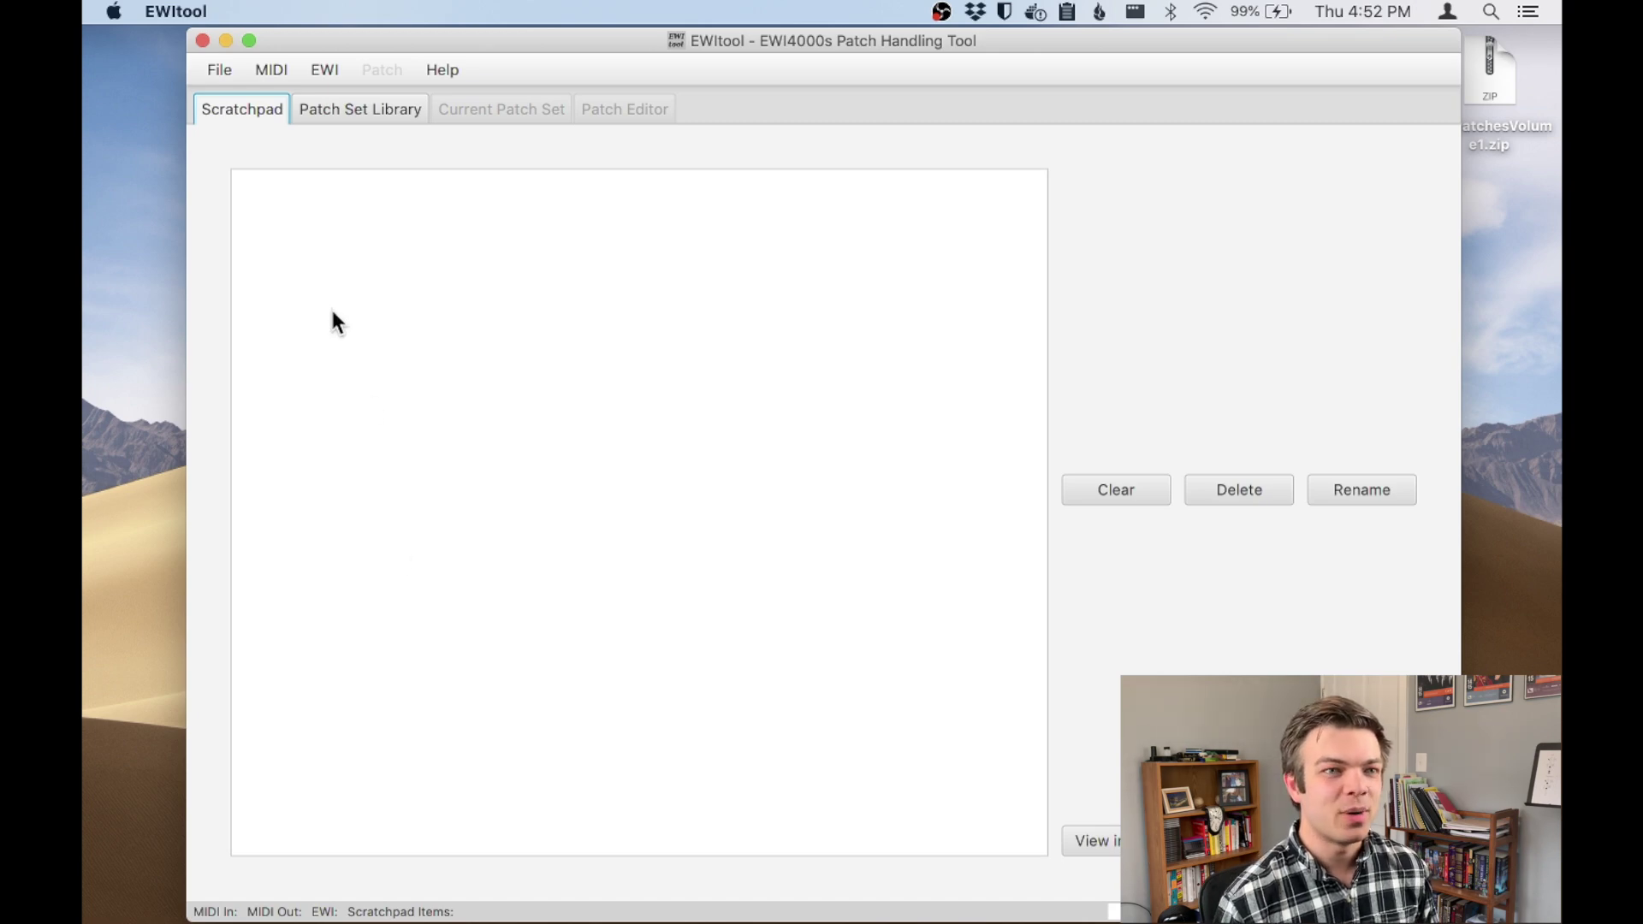
- Set both the MIDI In port and the MIDI Out port to YAMAHA UX16
click(274, 70)
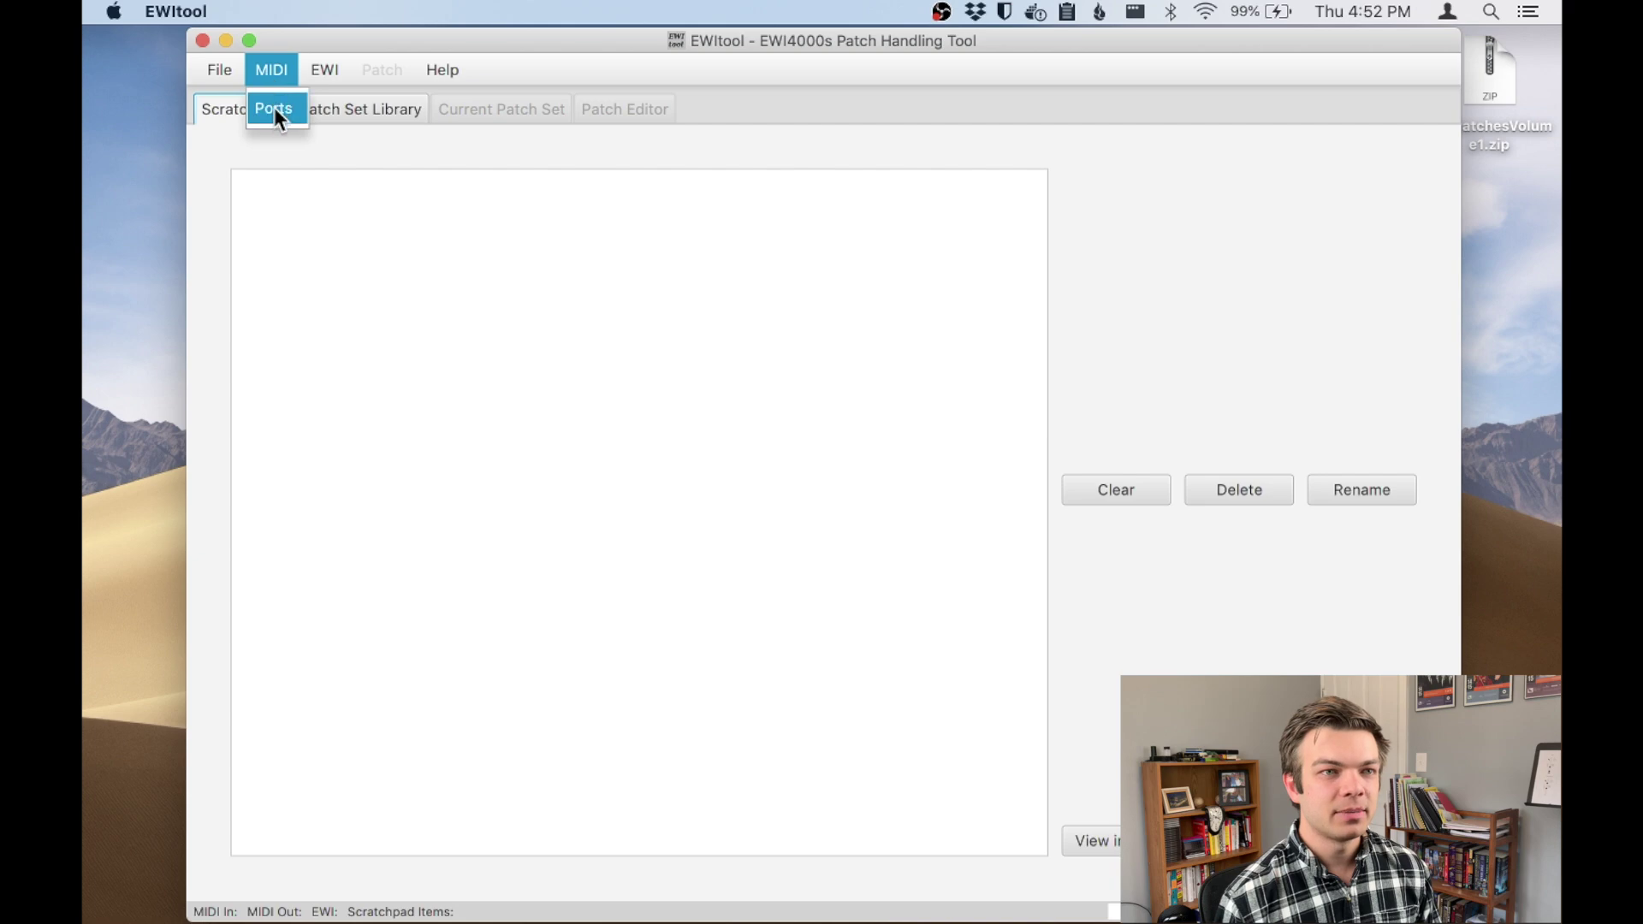
click(274, 109)
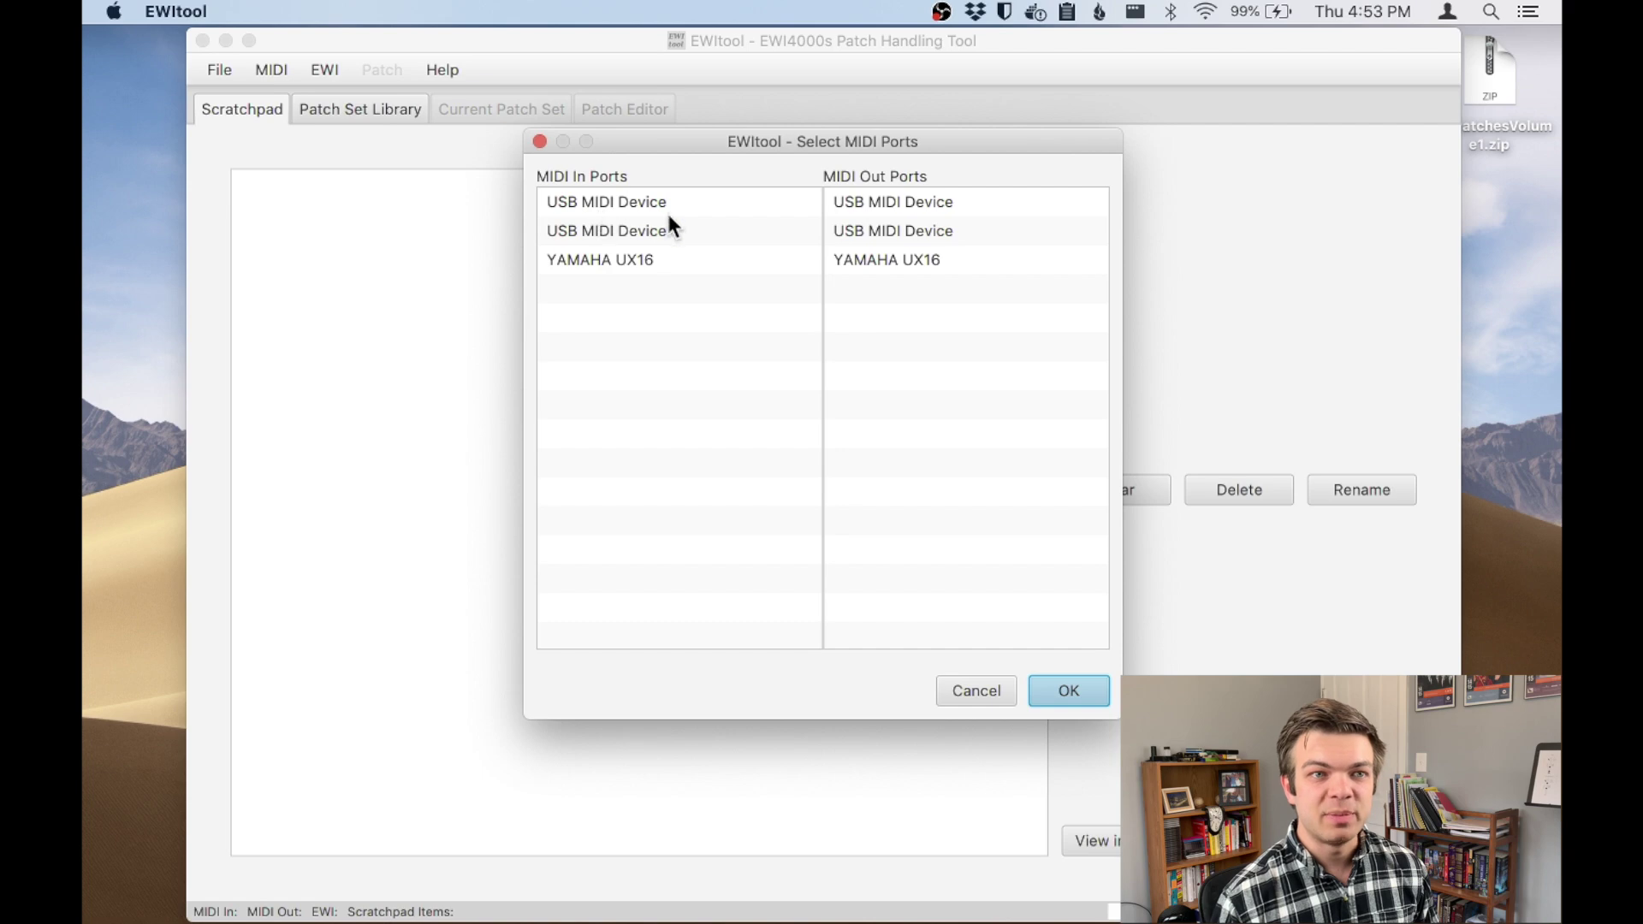
click(601, 267)
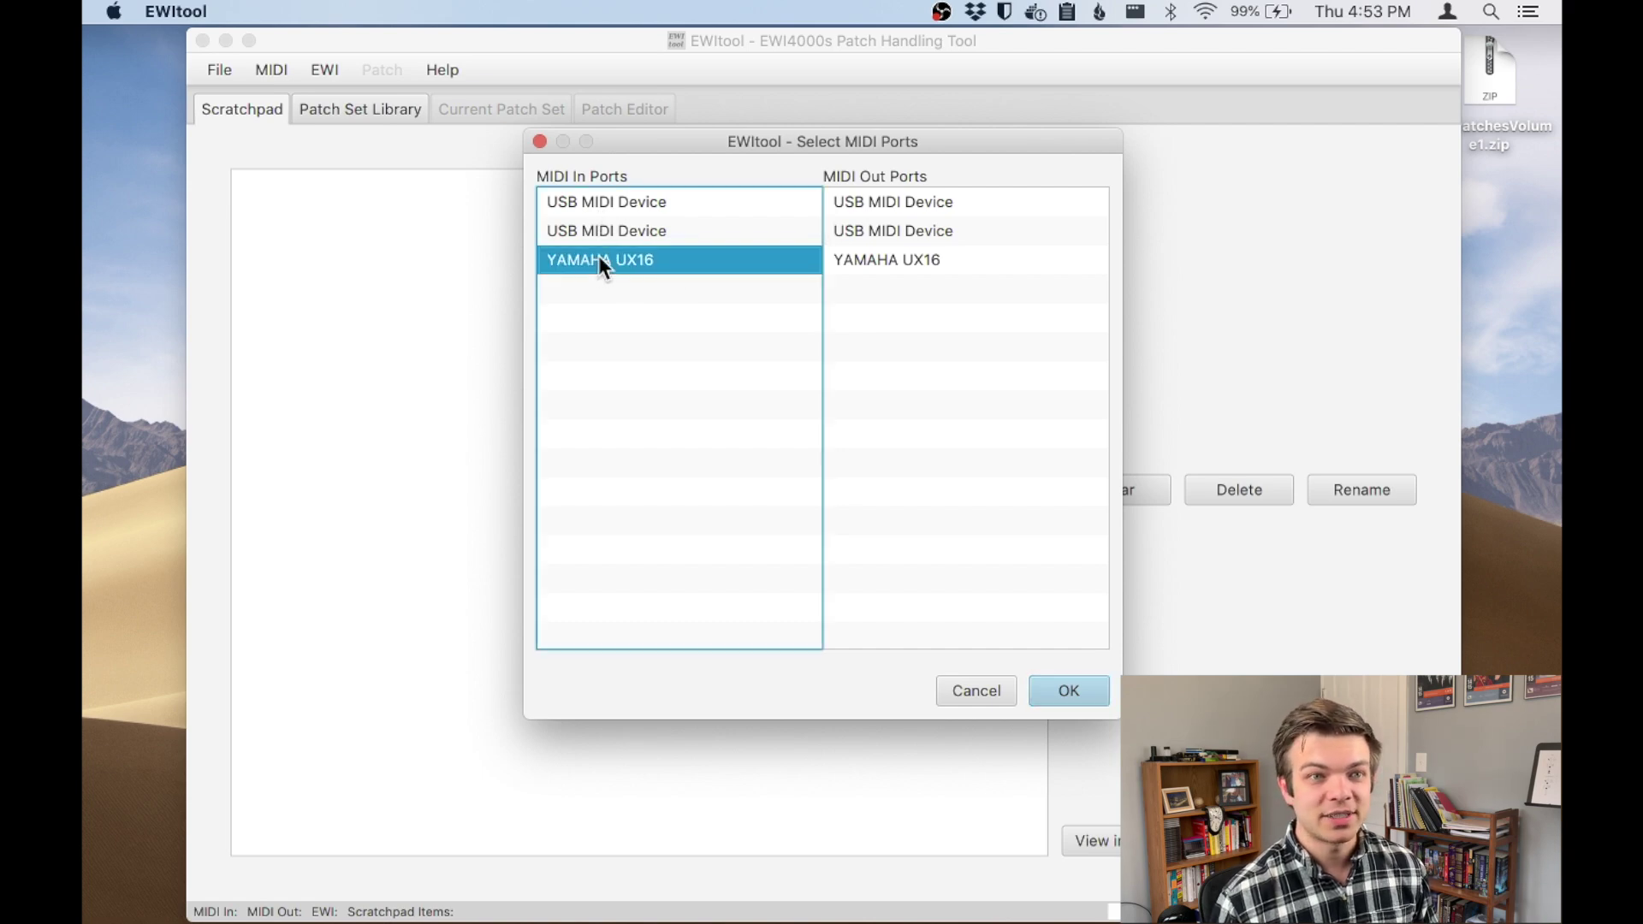
click(875, 260)
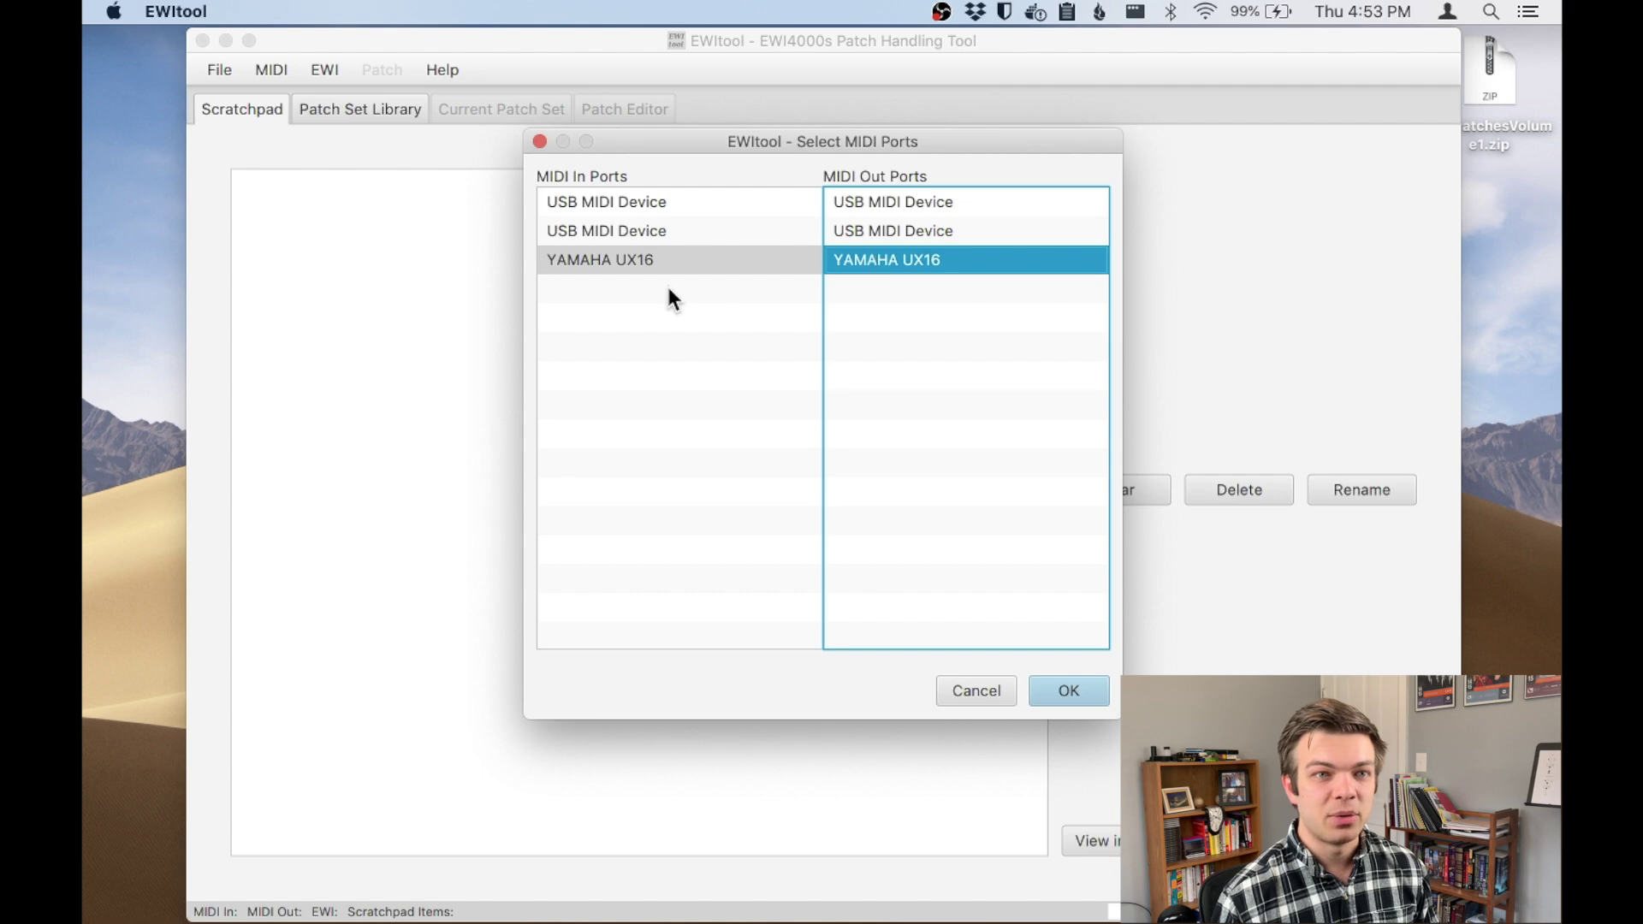
click(1058, 693)
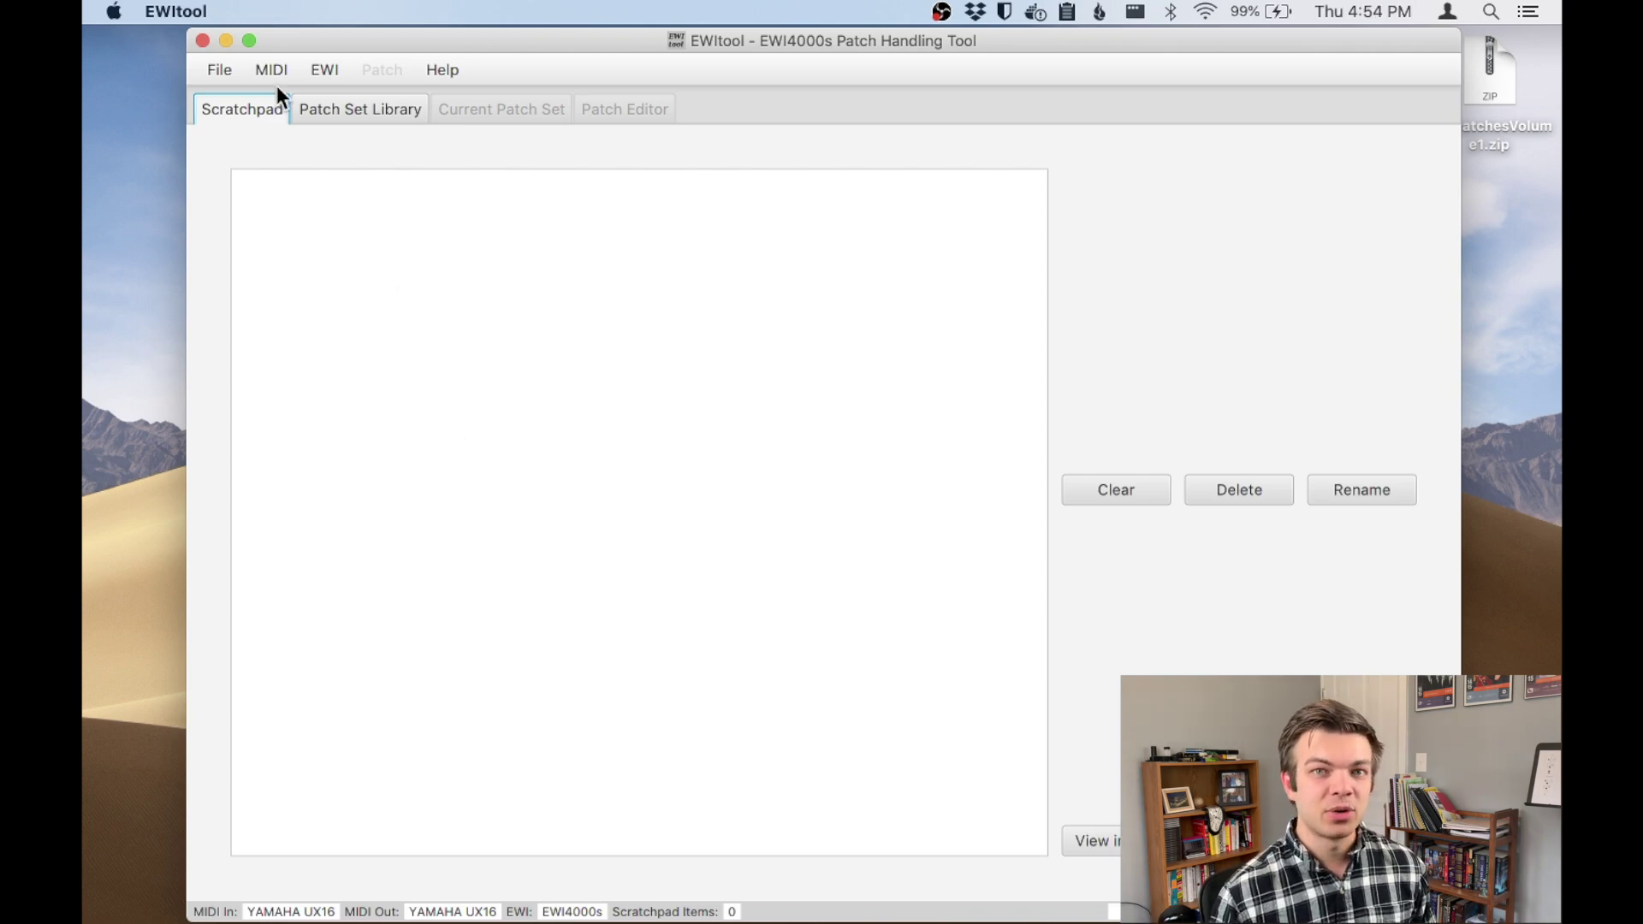
- Fetch all patches from the EWI and set the patch set library location to the Akai Pro EWI4000S folder
click(316, 68)
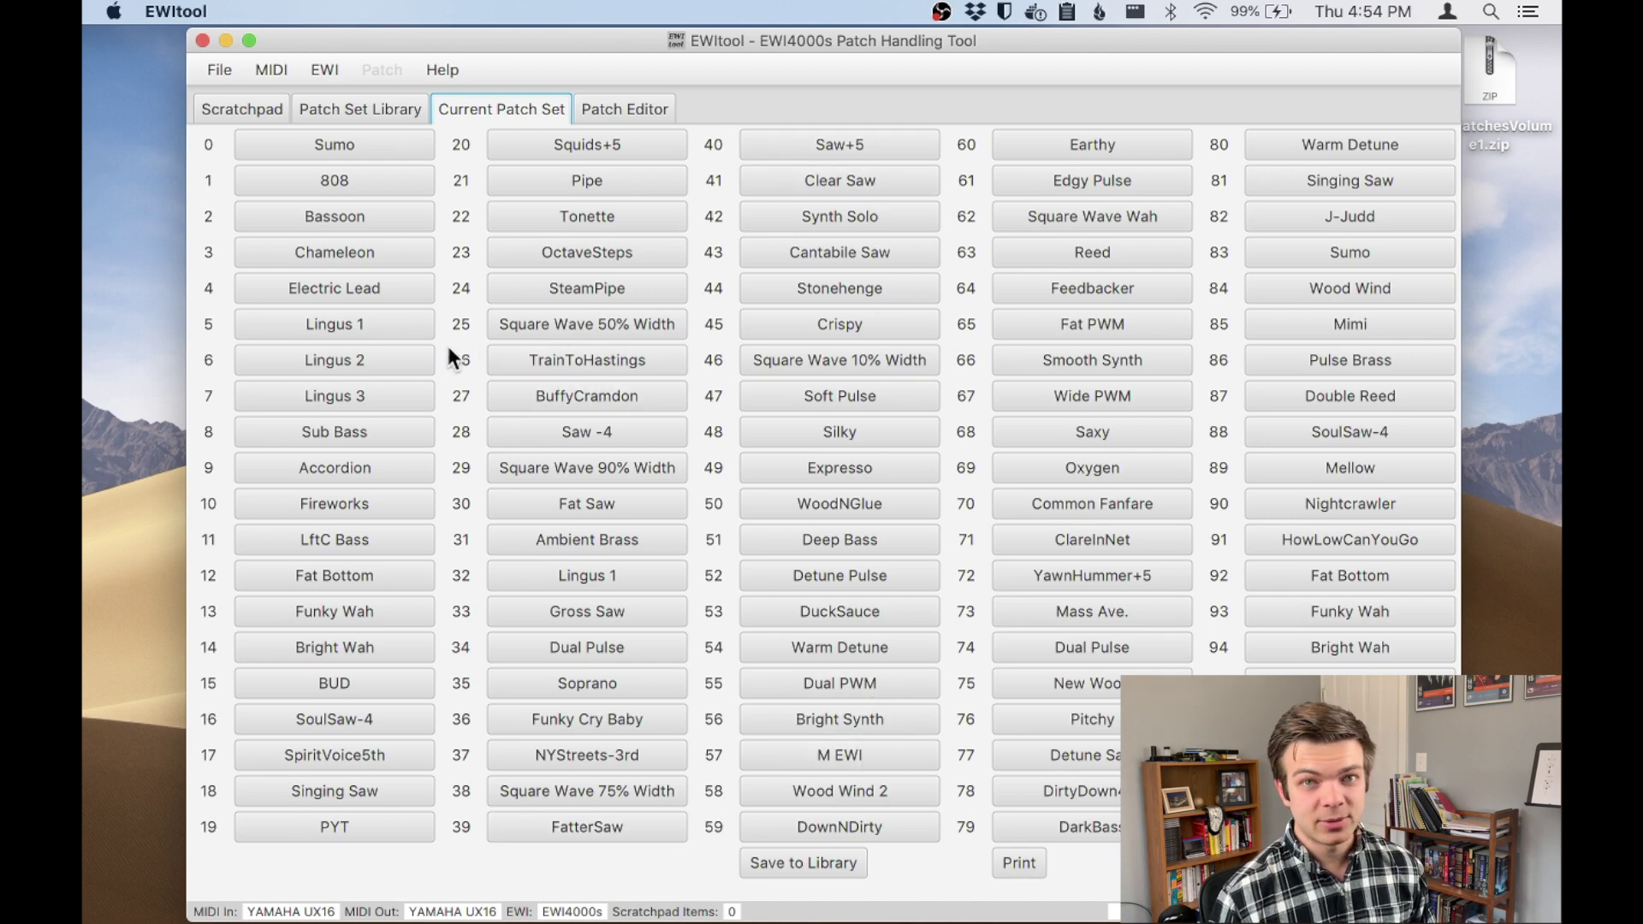
click(359, 116)
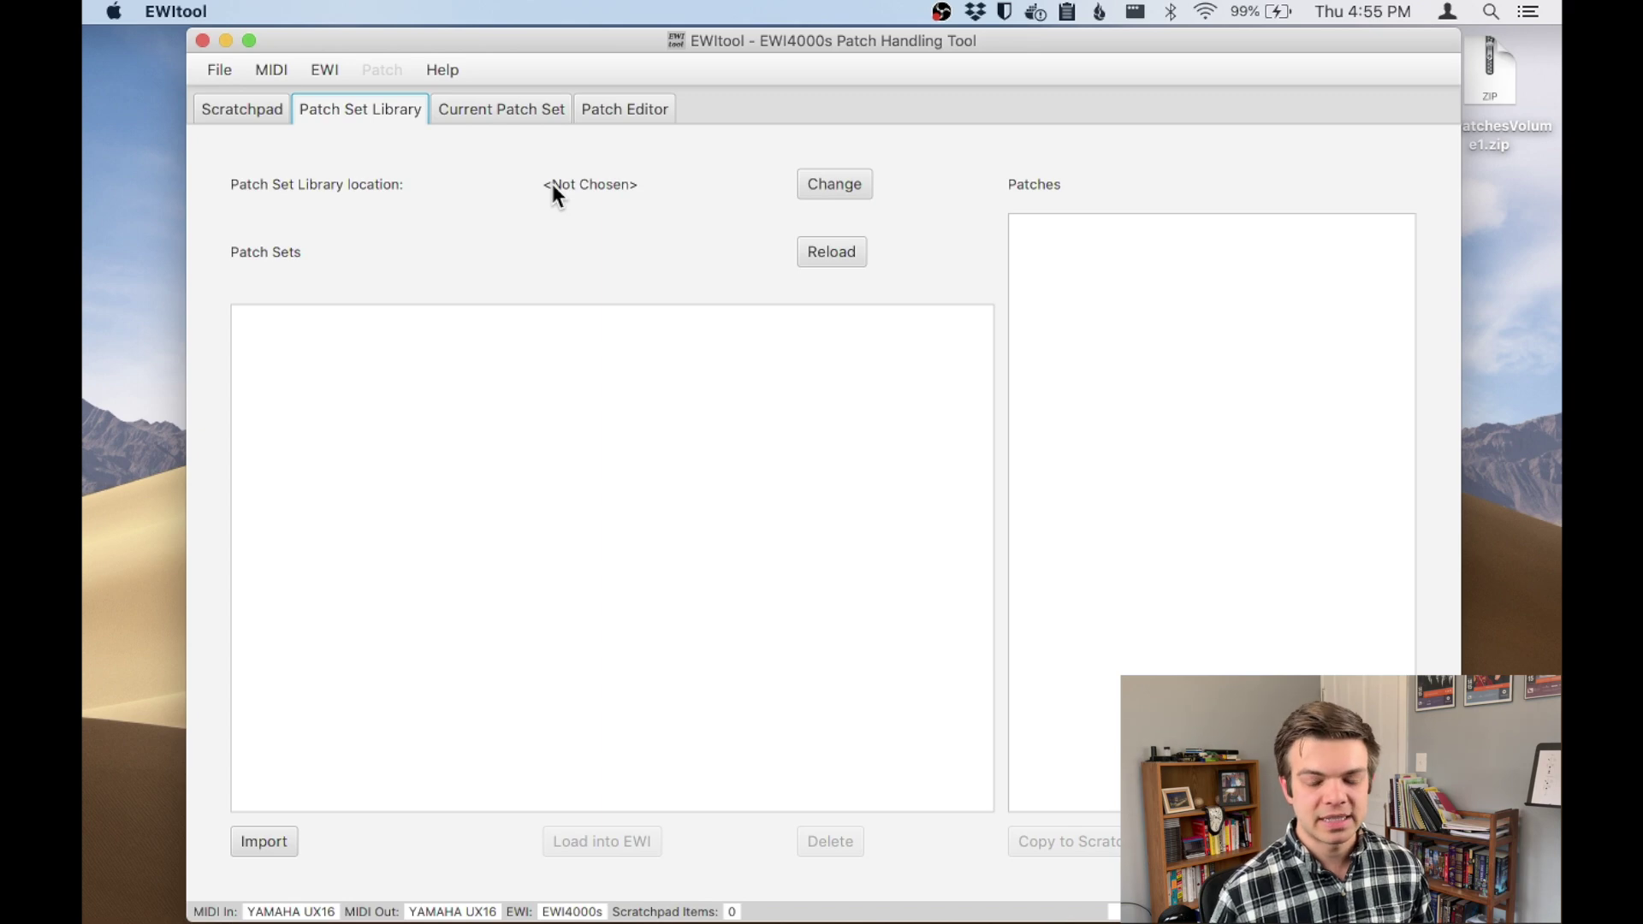
click(806, 190)
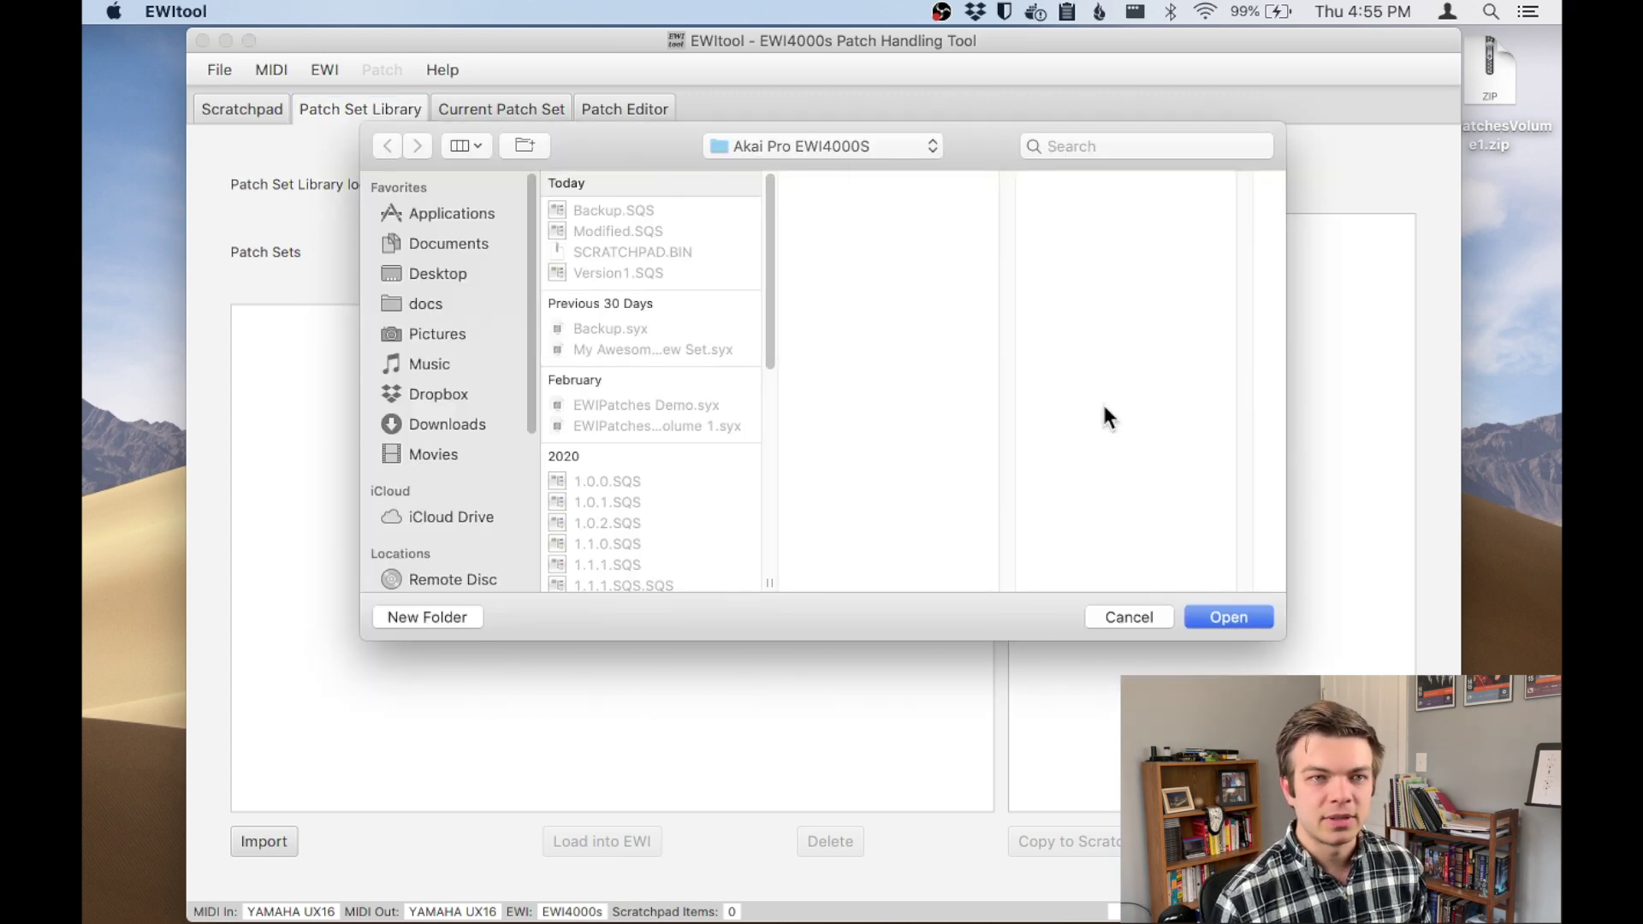
click(1218, 616)
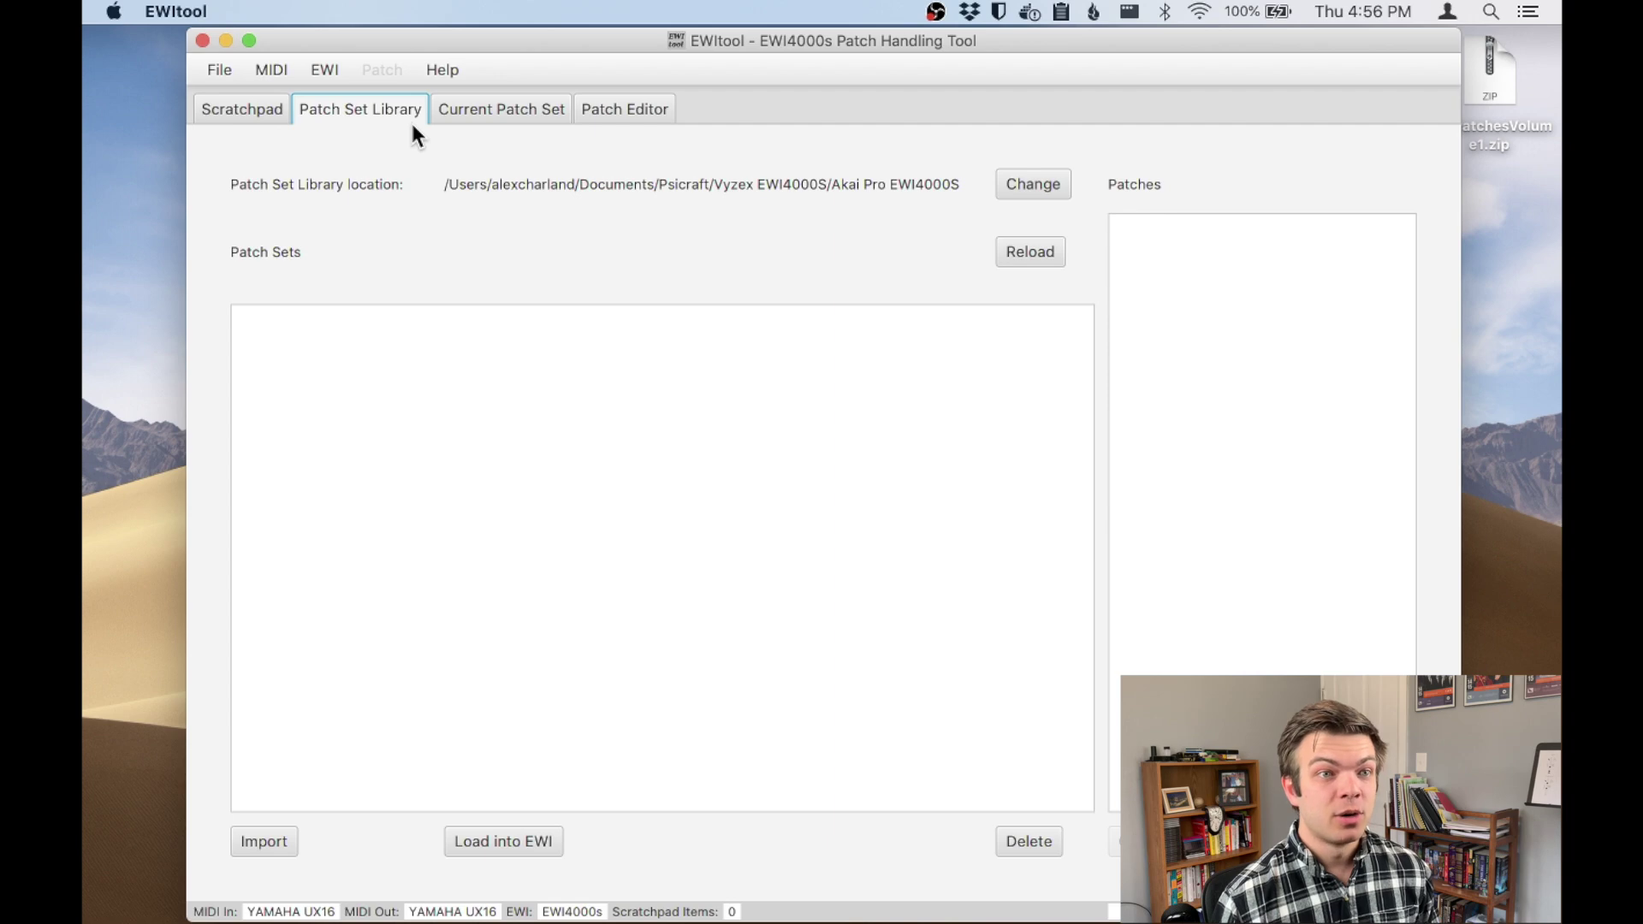
- Save the current patch set to the library as Backup.syx
click(473, 109)
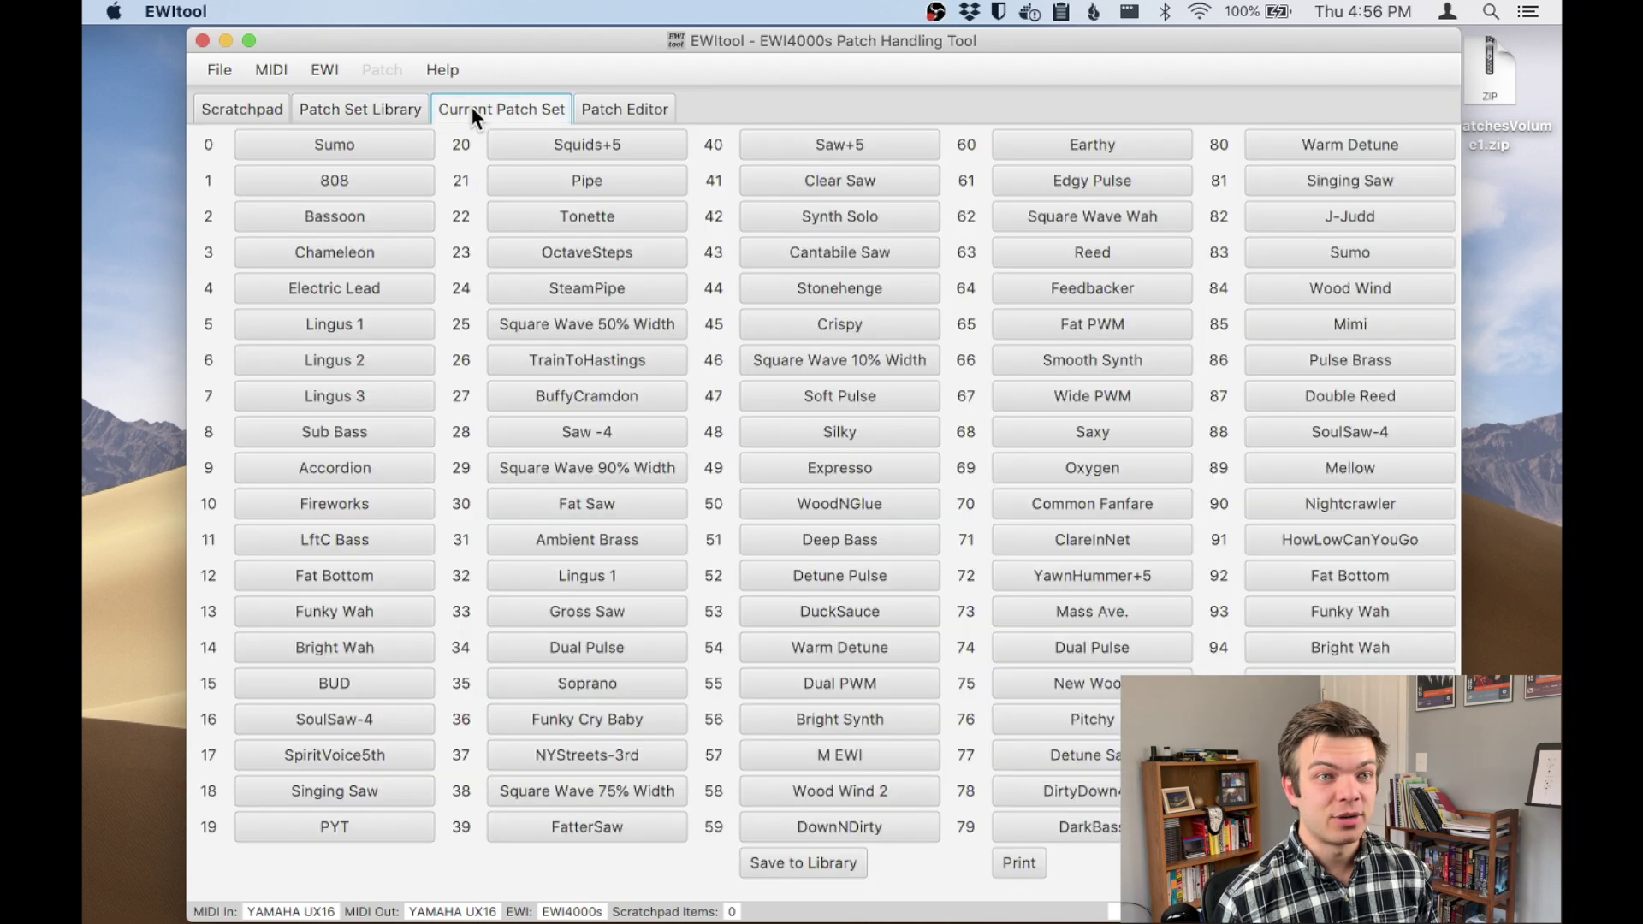
click(810, 861)
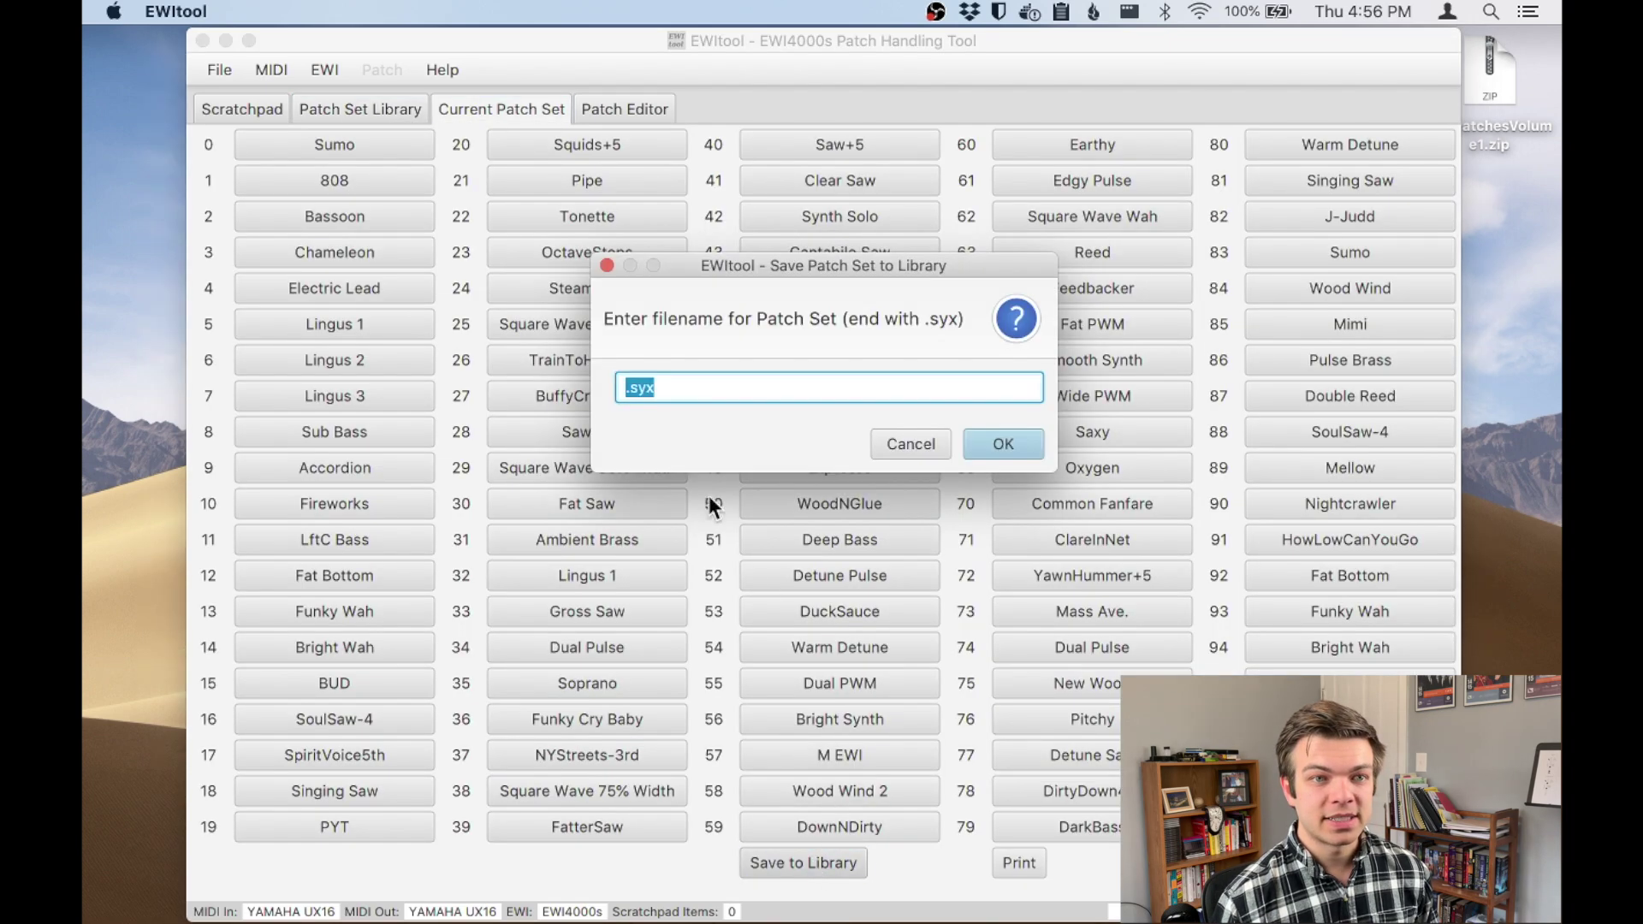
key(Left)
text(Backup)
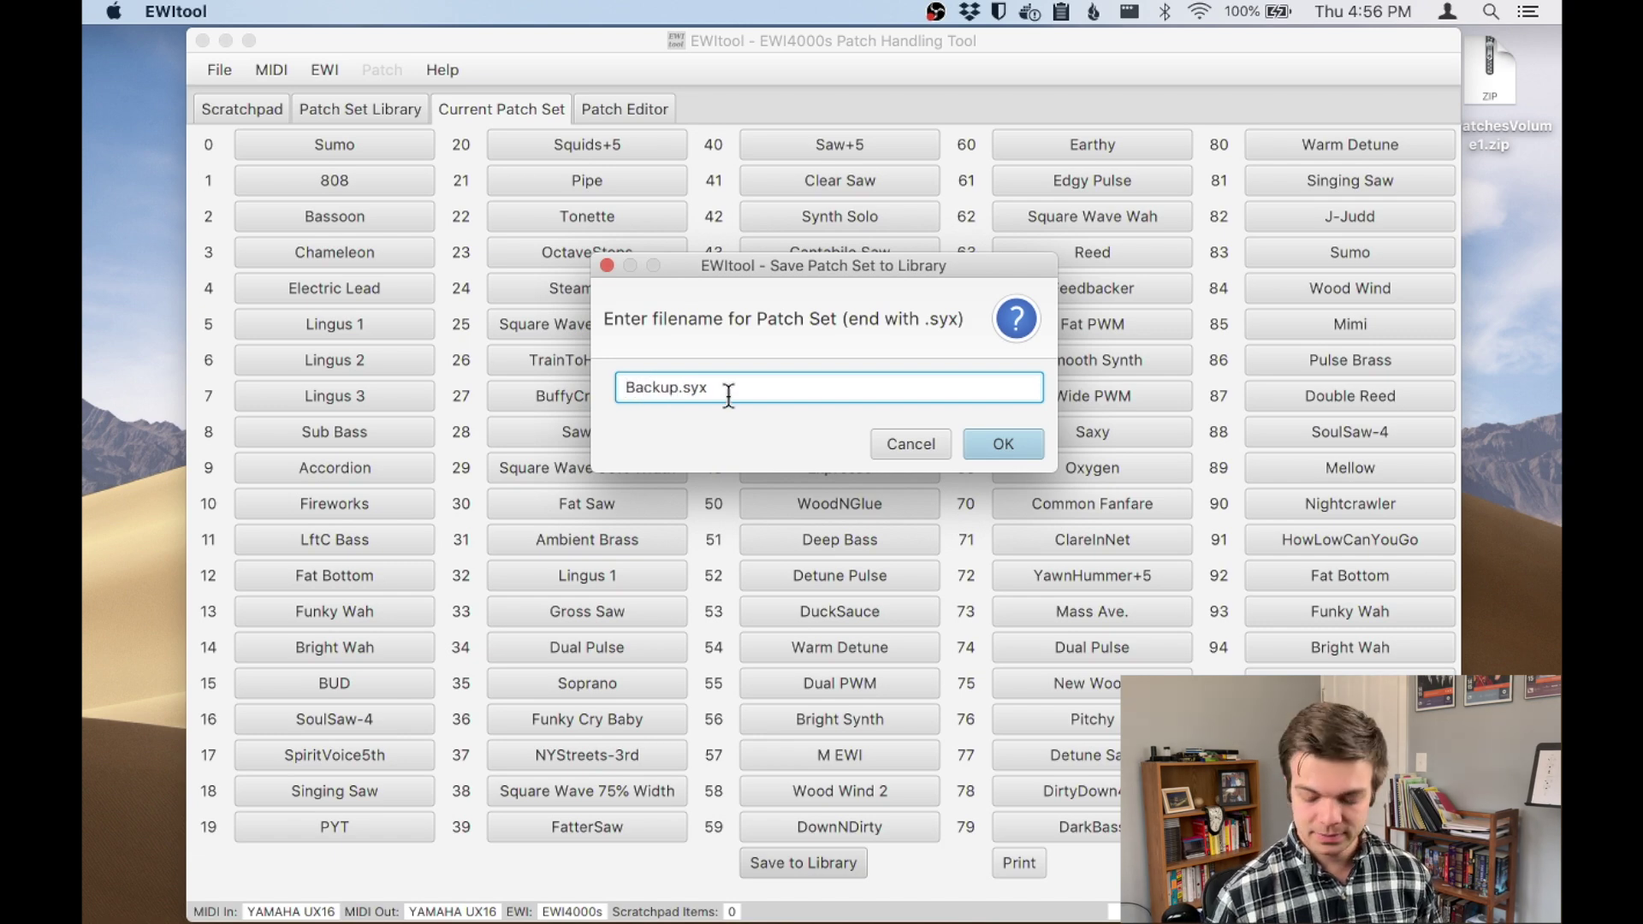
key(Return)
key(Return)
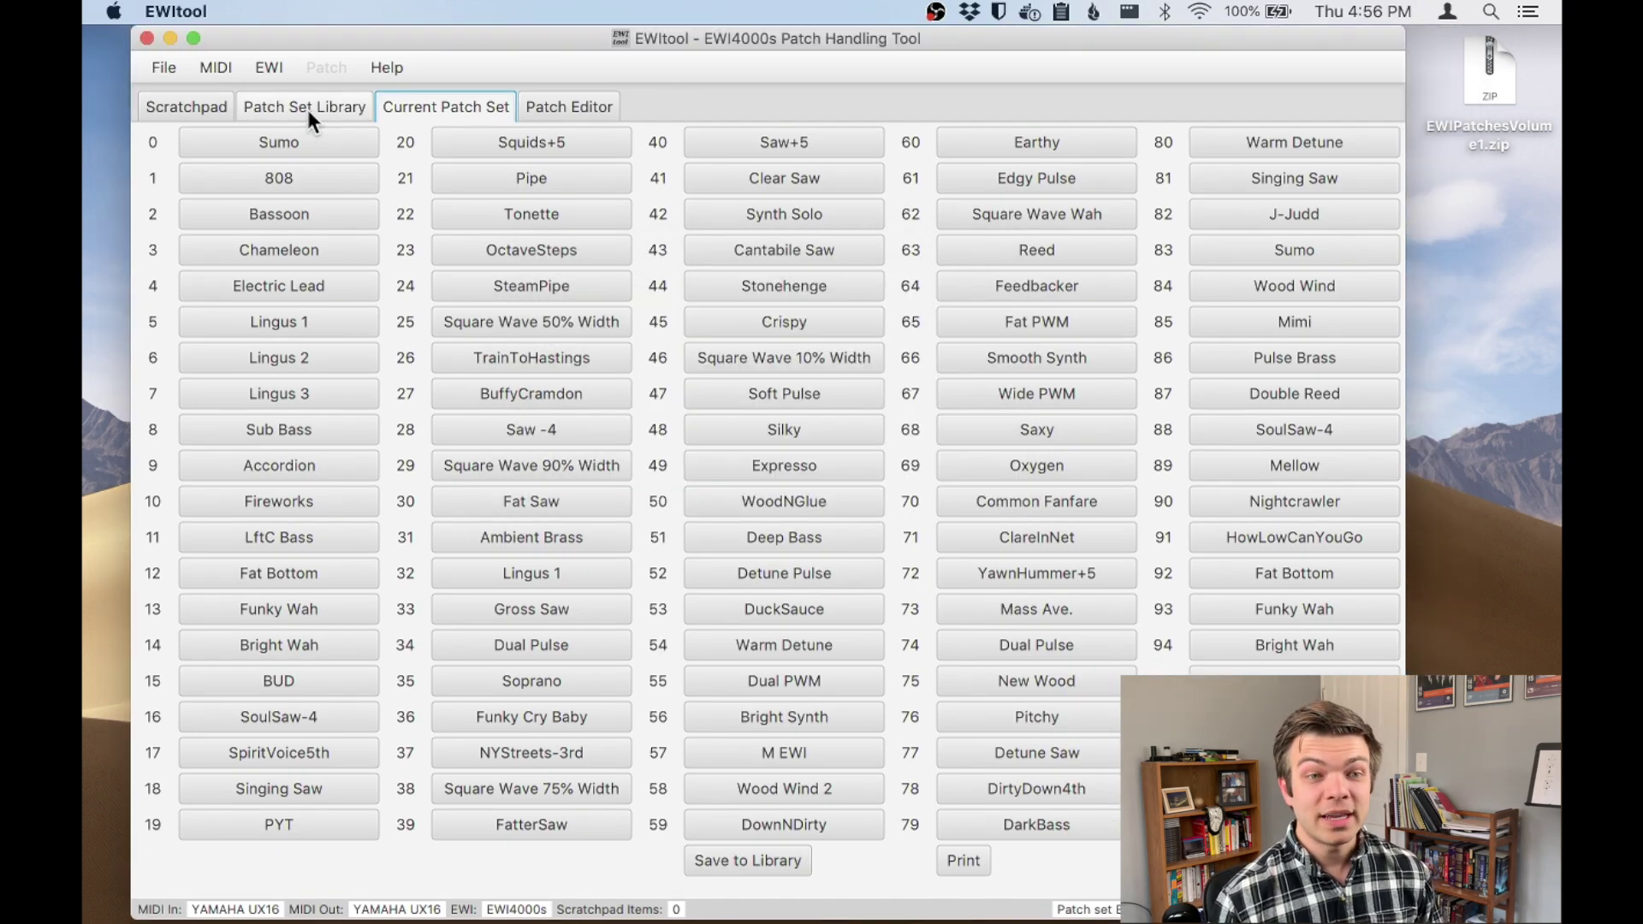
- Reload the patch set library and examine the patches stored in Backup.syx
click(296, 107)
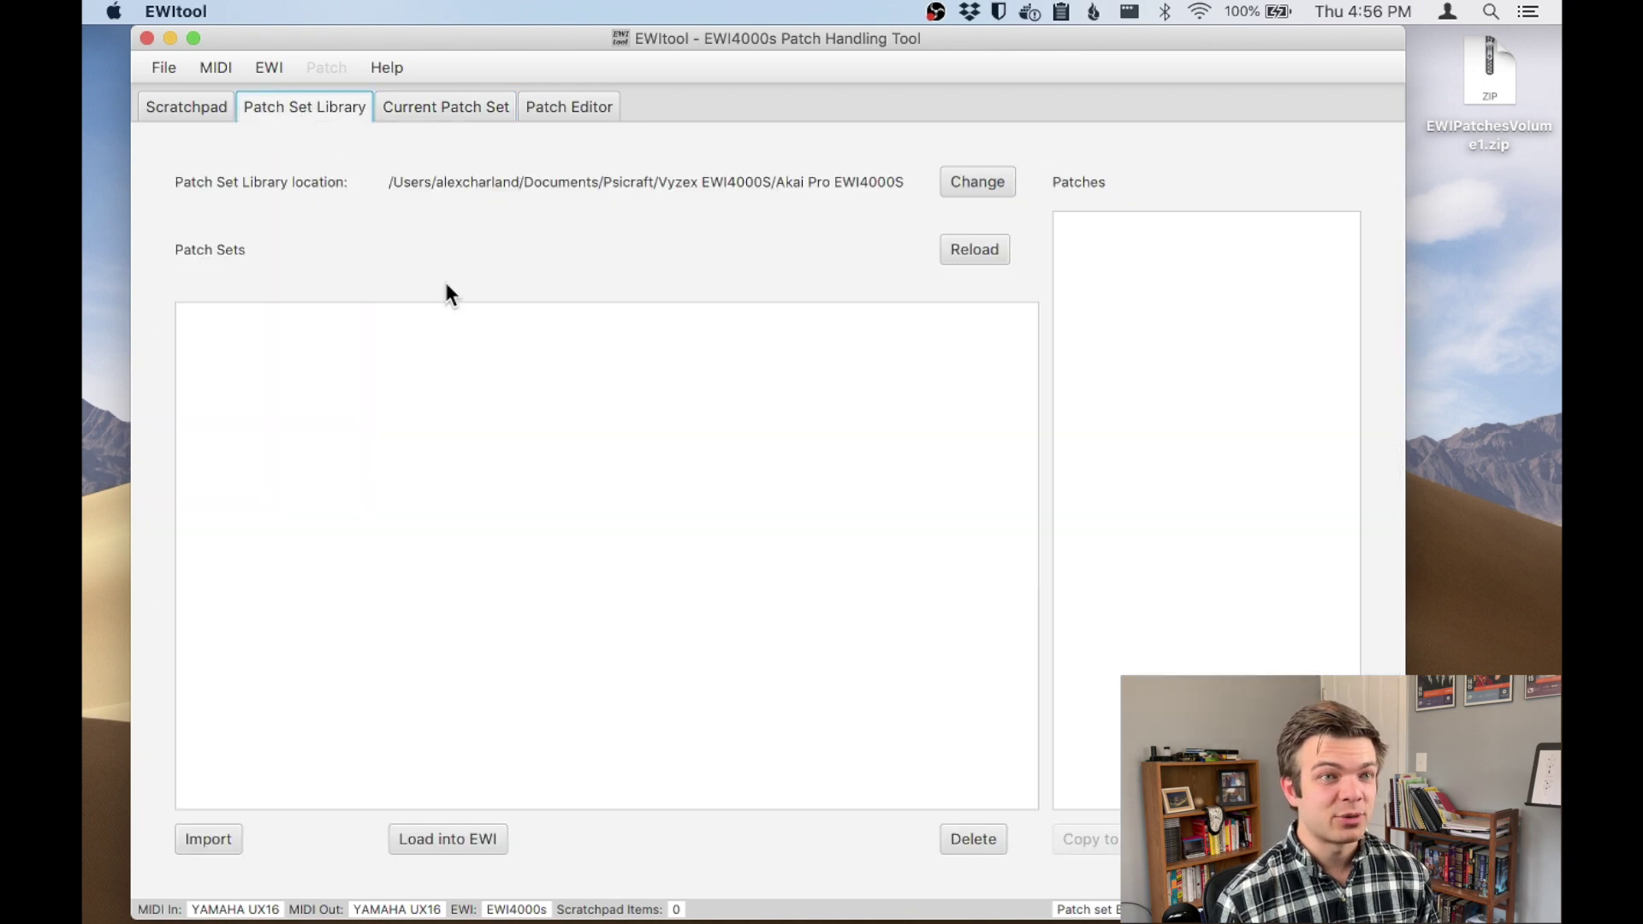
click(967, 264)
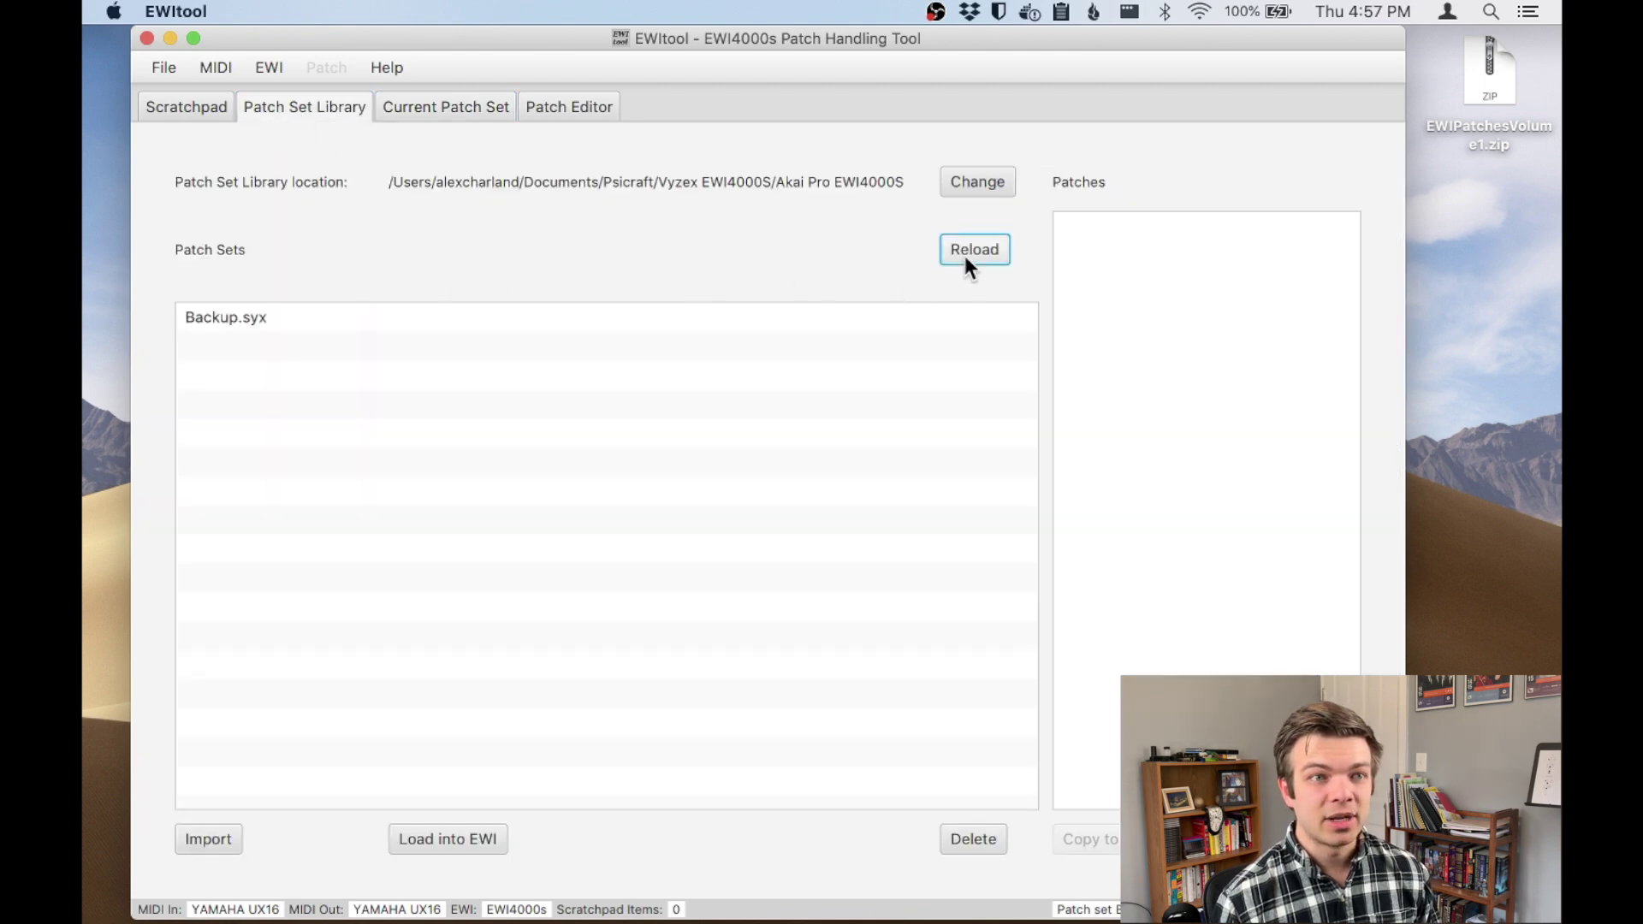
click(216, 325)
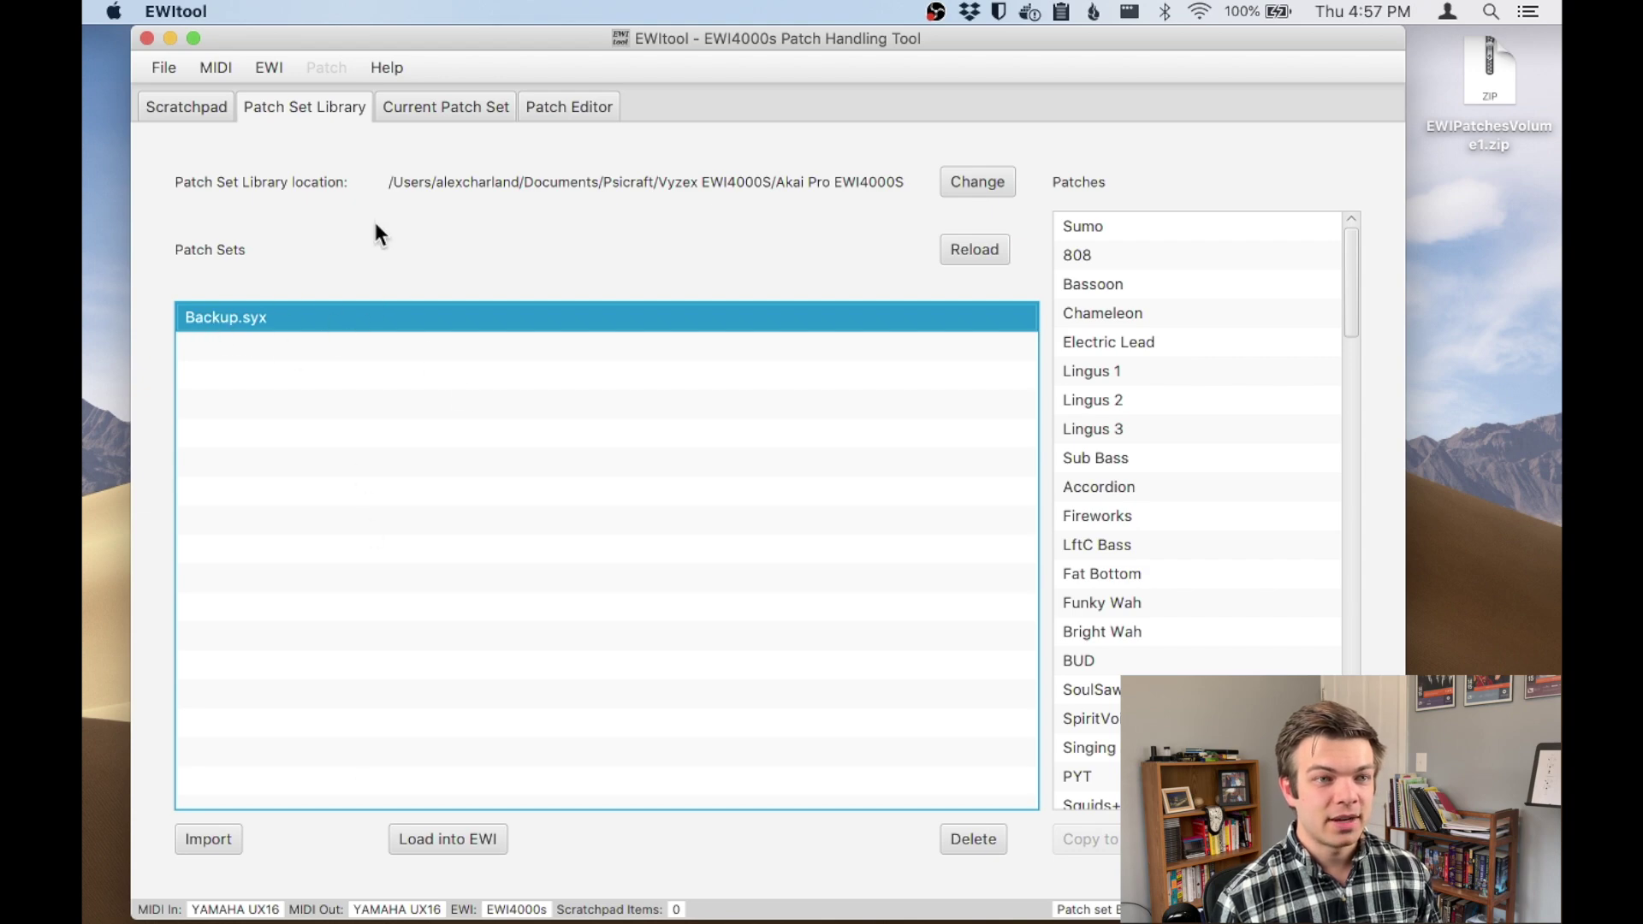
key(Tab)
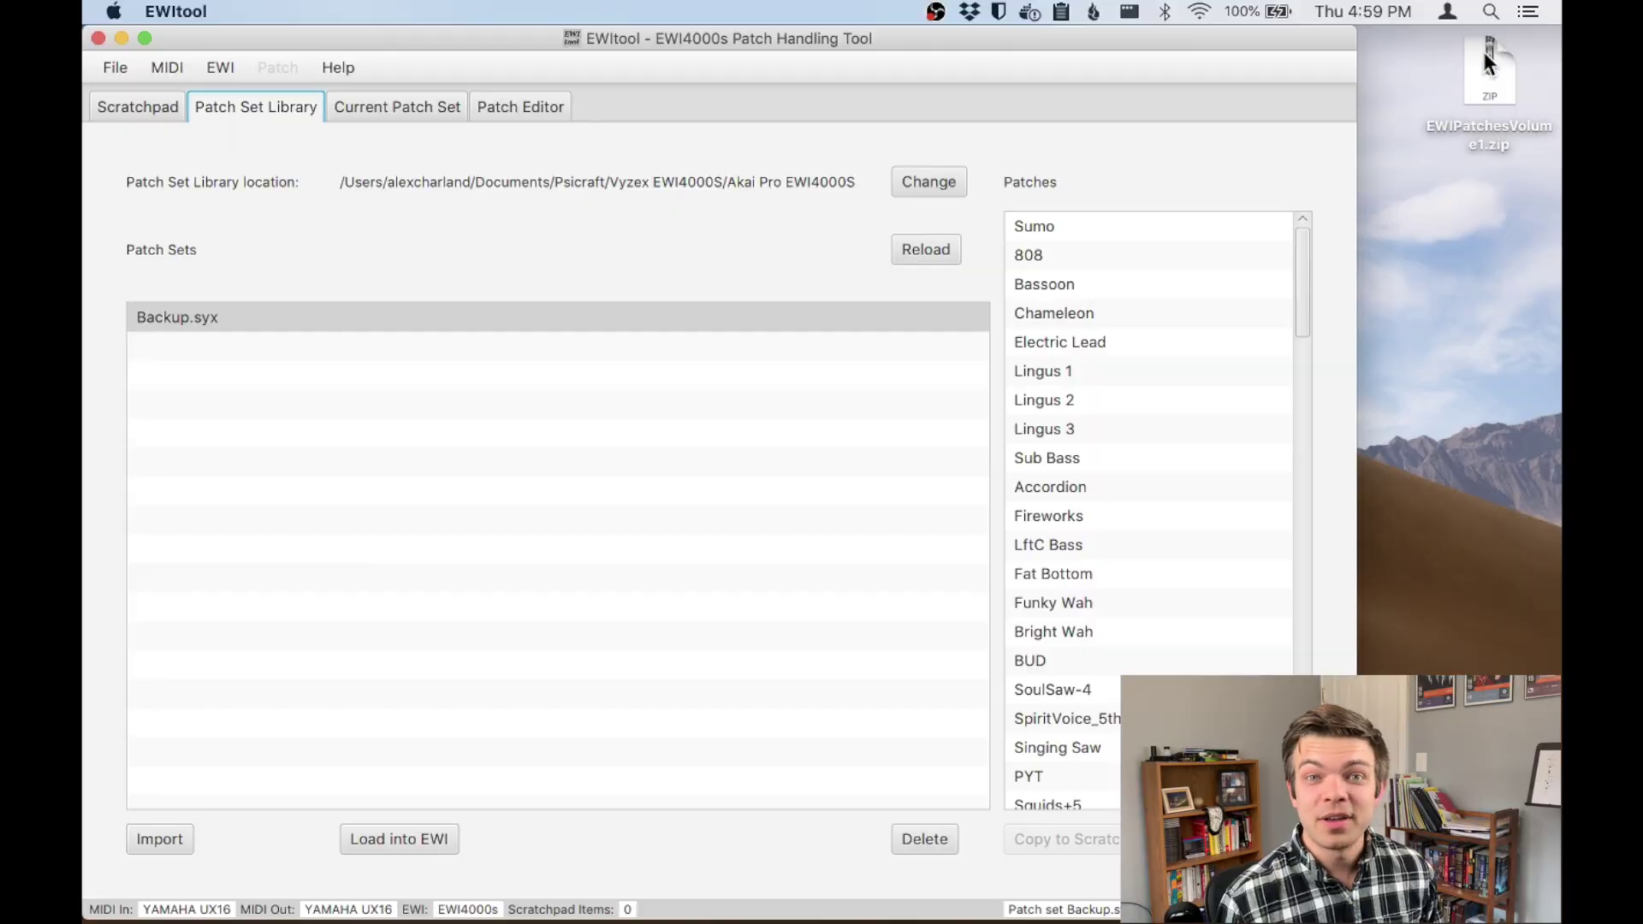
- Extract EWIPatchesVolume1.zip on the desktop and open the extracted EWIPatchesVolume1 folder
click(1487, 67)
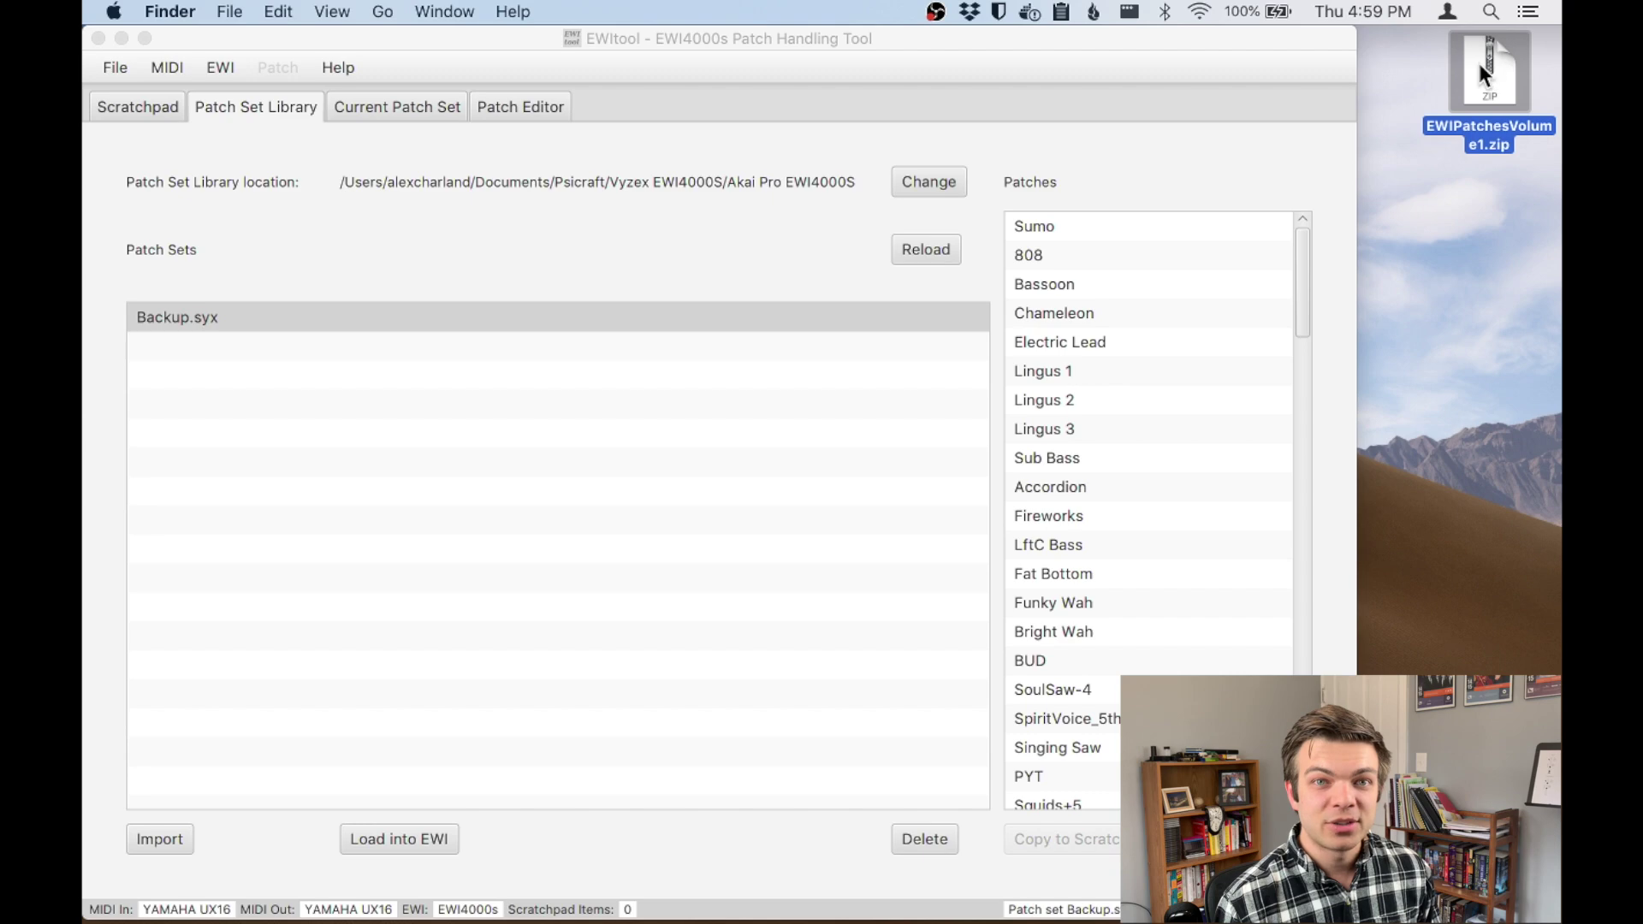
double_click(1481, 56)
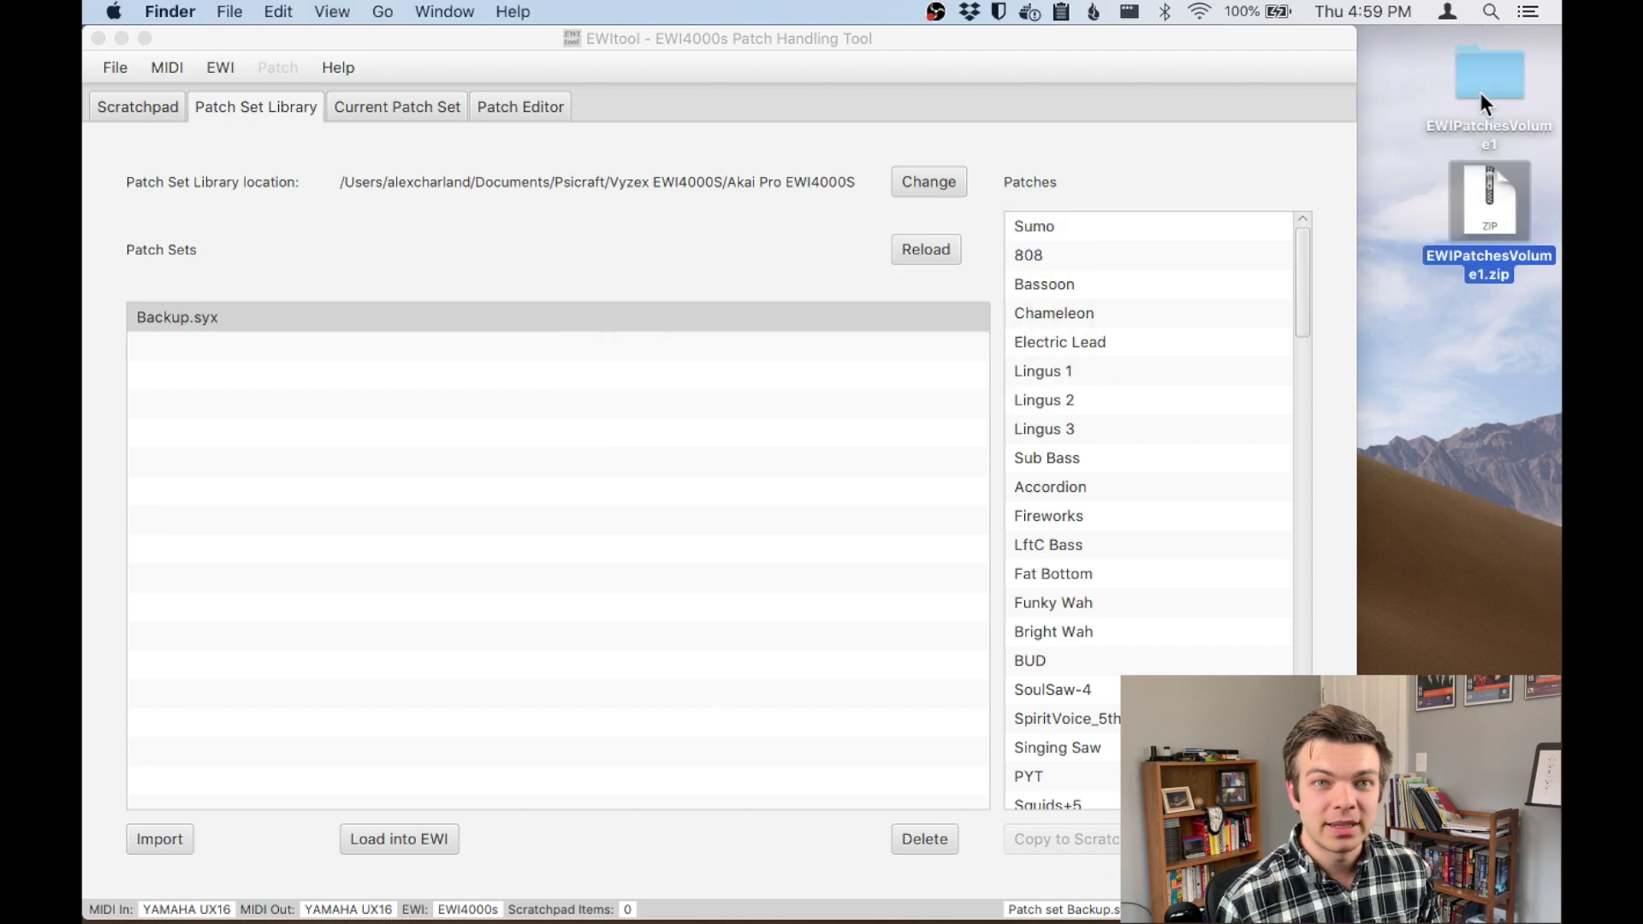
double_click(1482, 72)
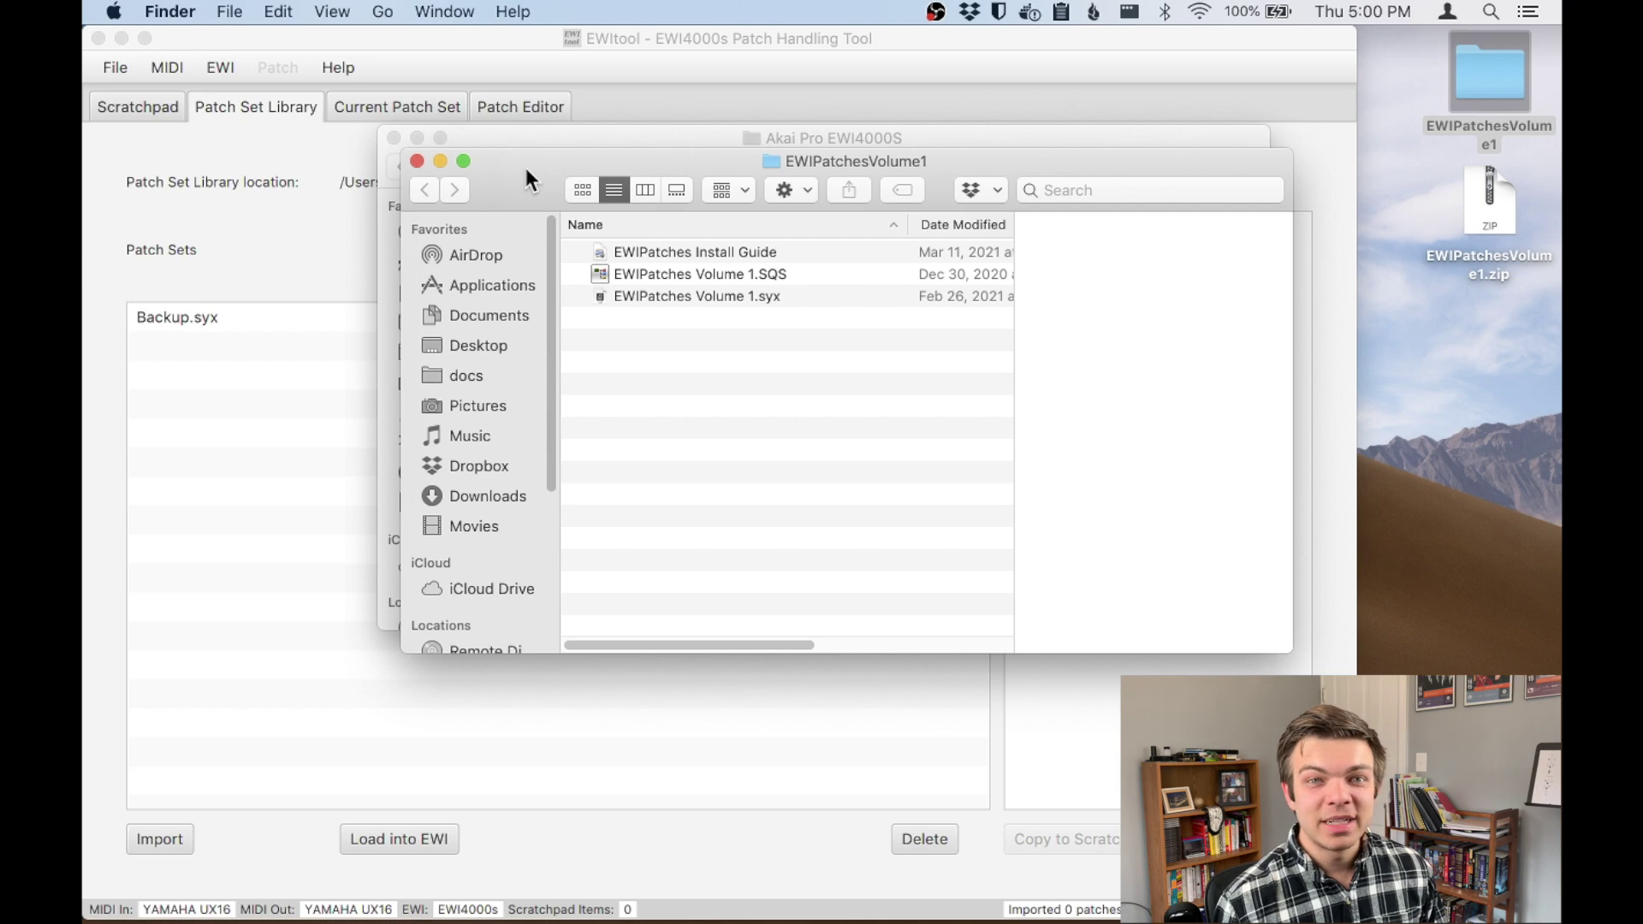
- Move EWIPatches Volume 1.syx from the EWIPatchesVolume1 folder into the Akai Pro EWI4000S folder
click(634, 296)
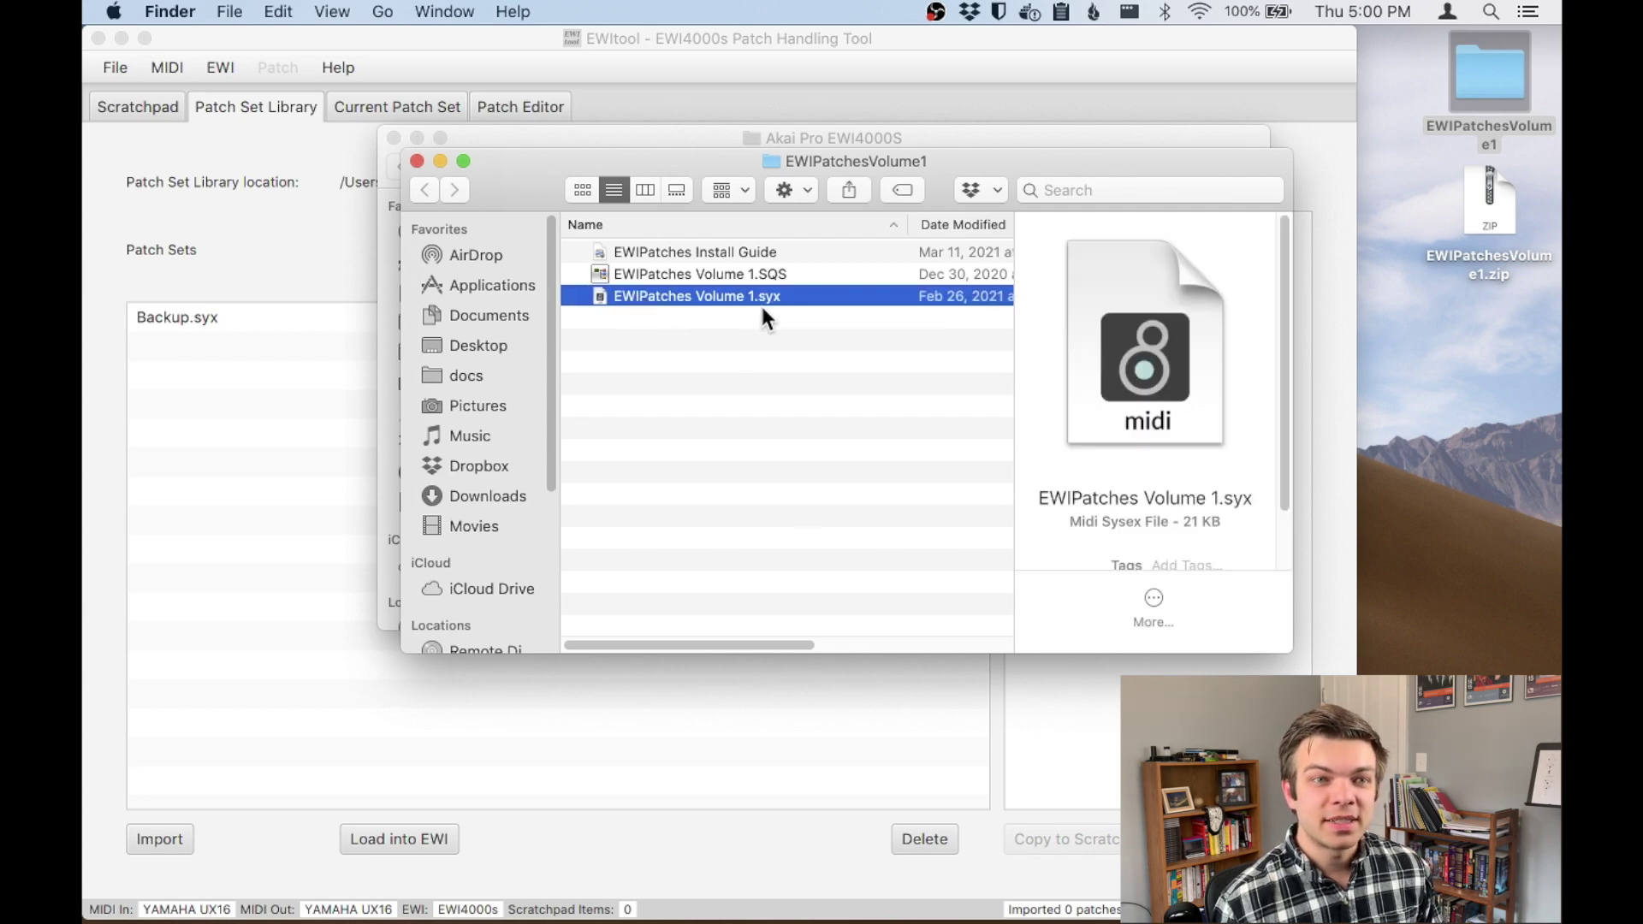
drag(522, 188, 553, 431)
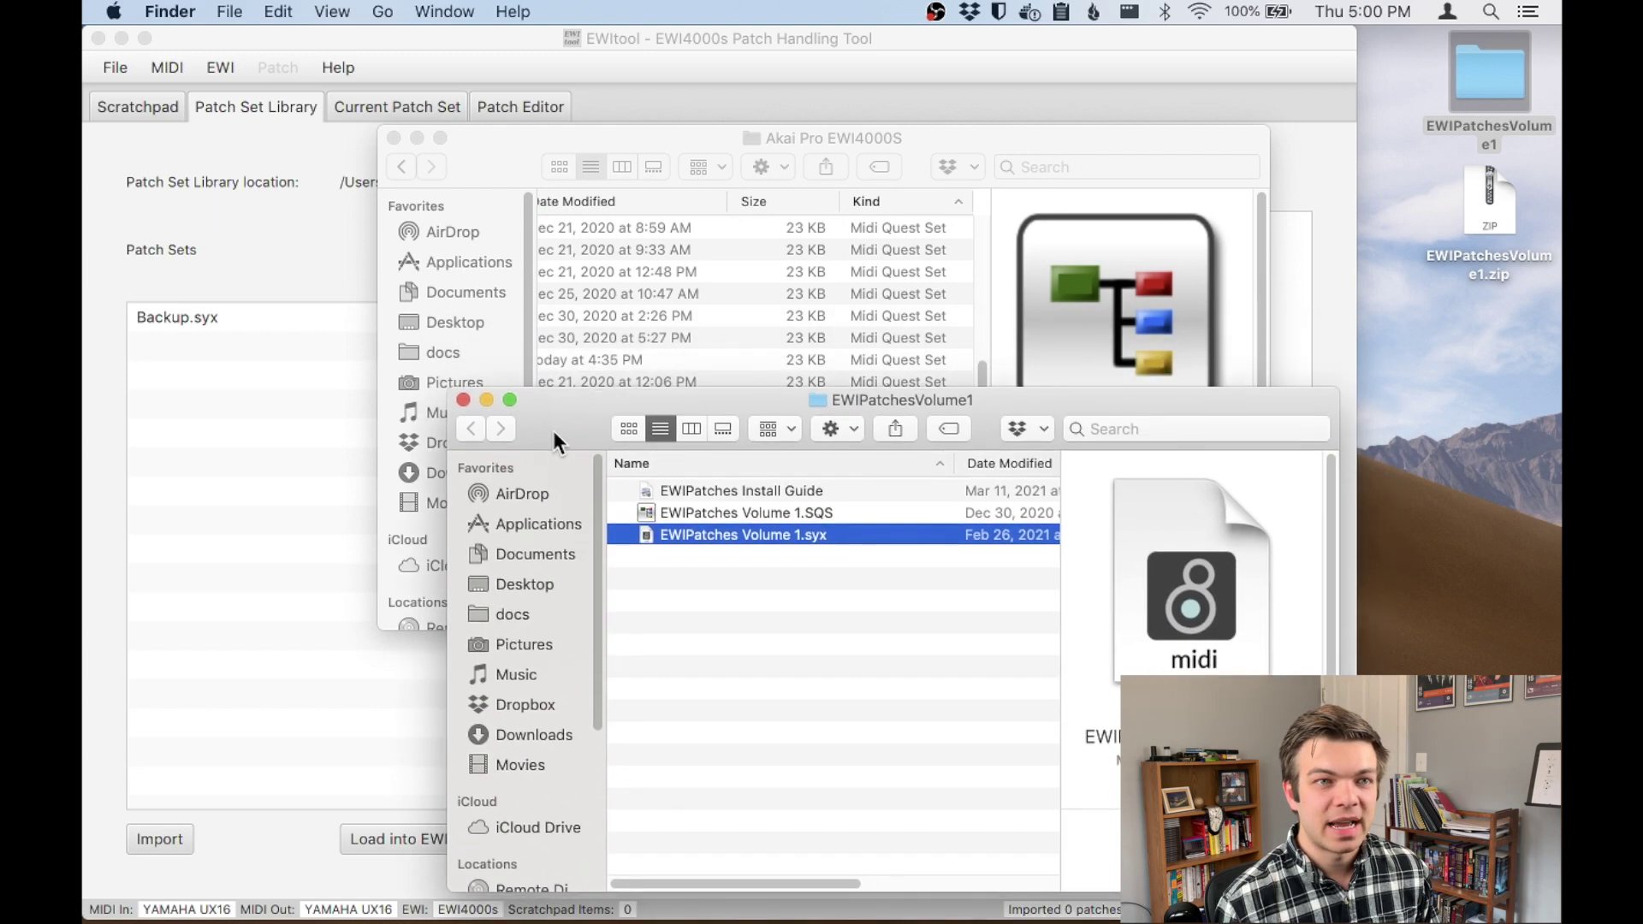
click(711, 562)
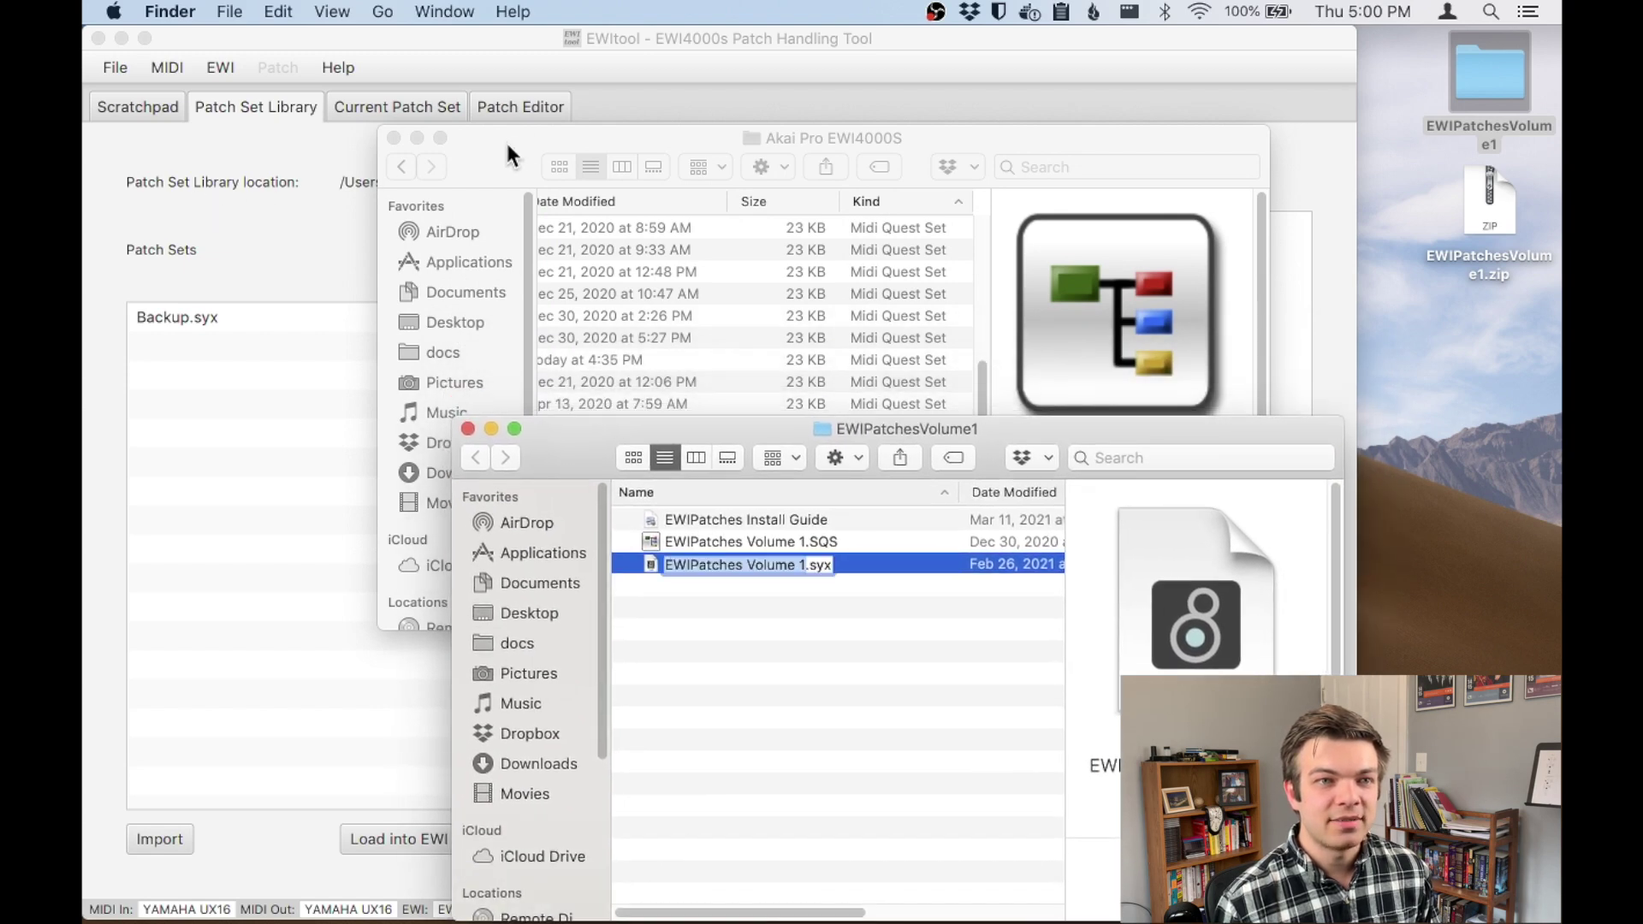
click(536, 145)
click(829, 758)
drag(727, 563, 681, 306)
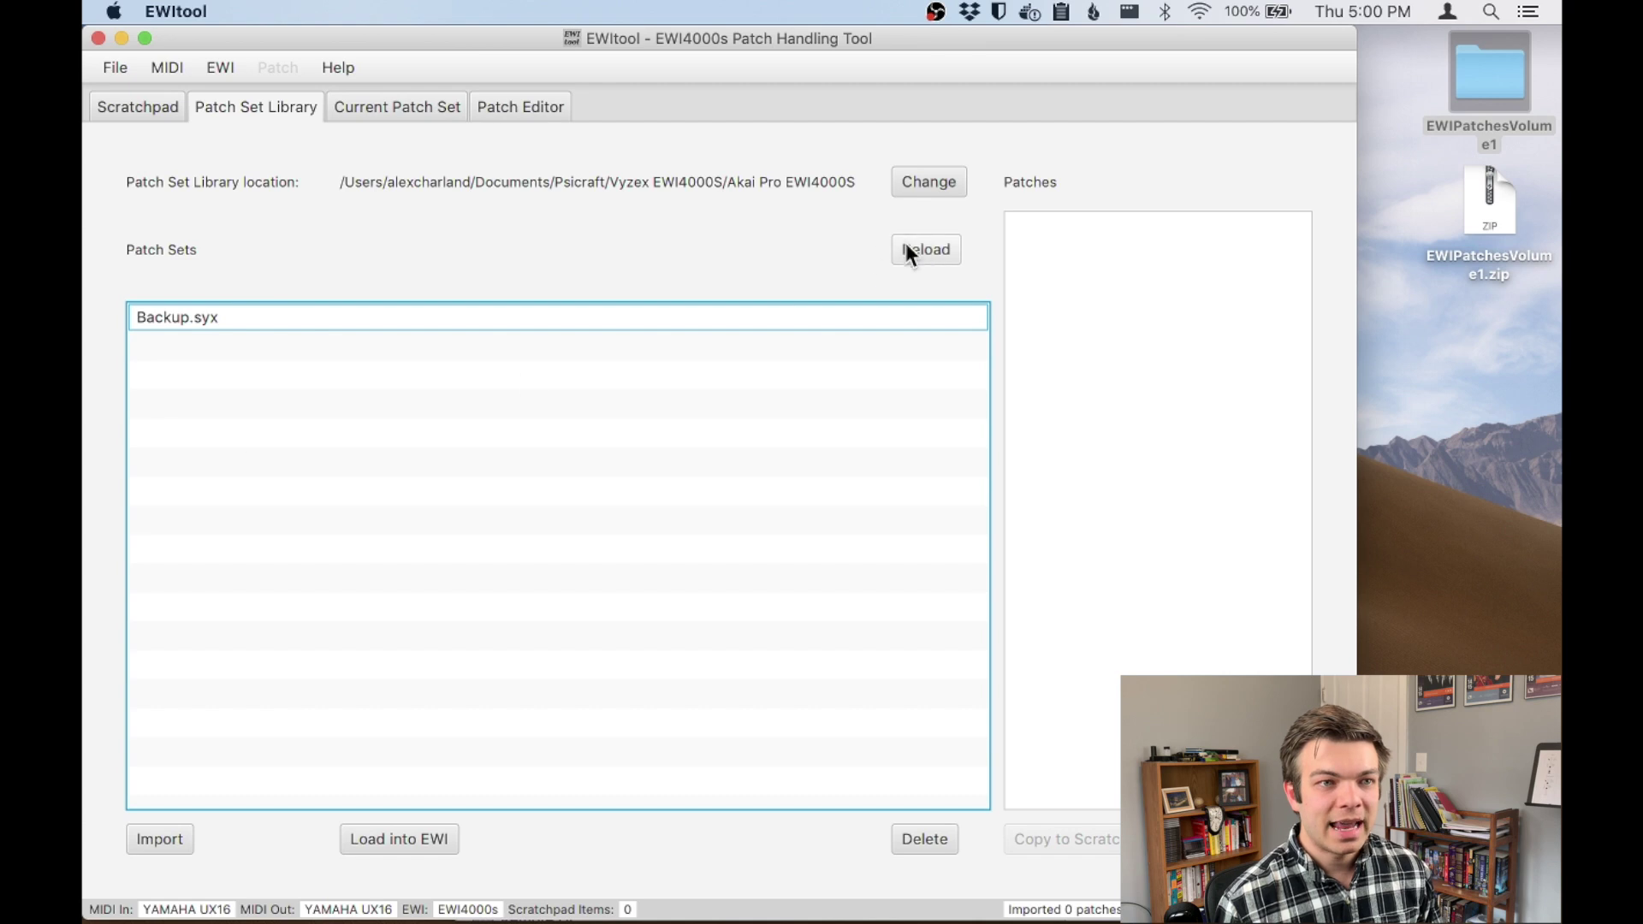
- Reload EWItool's patch set library, list the patches in EWIPatches Volume 1.syx, and check the Scratchpad's contents
click(918, 252)
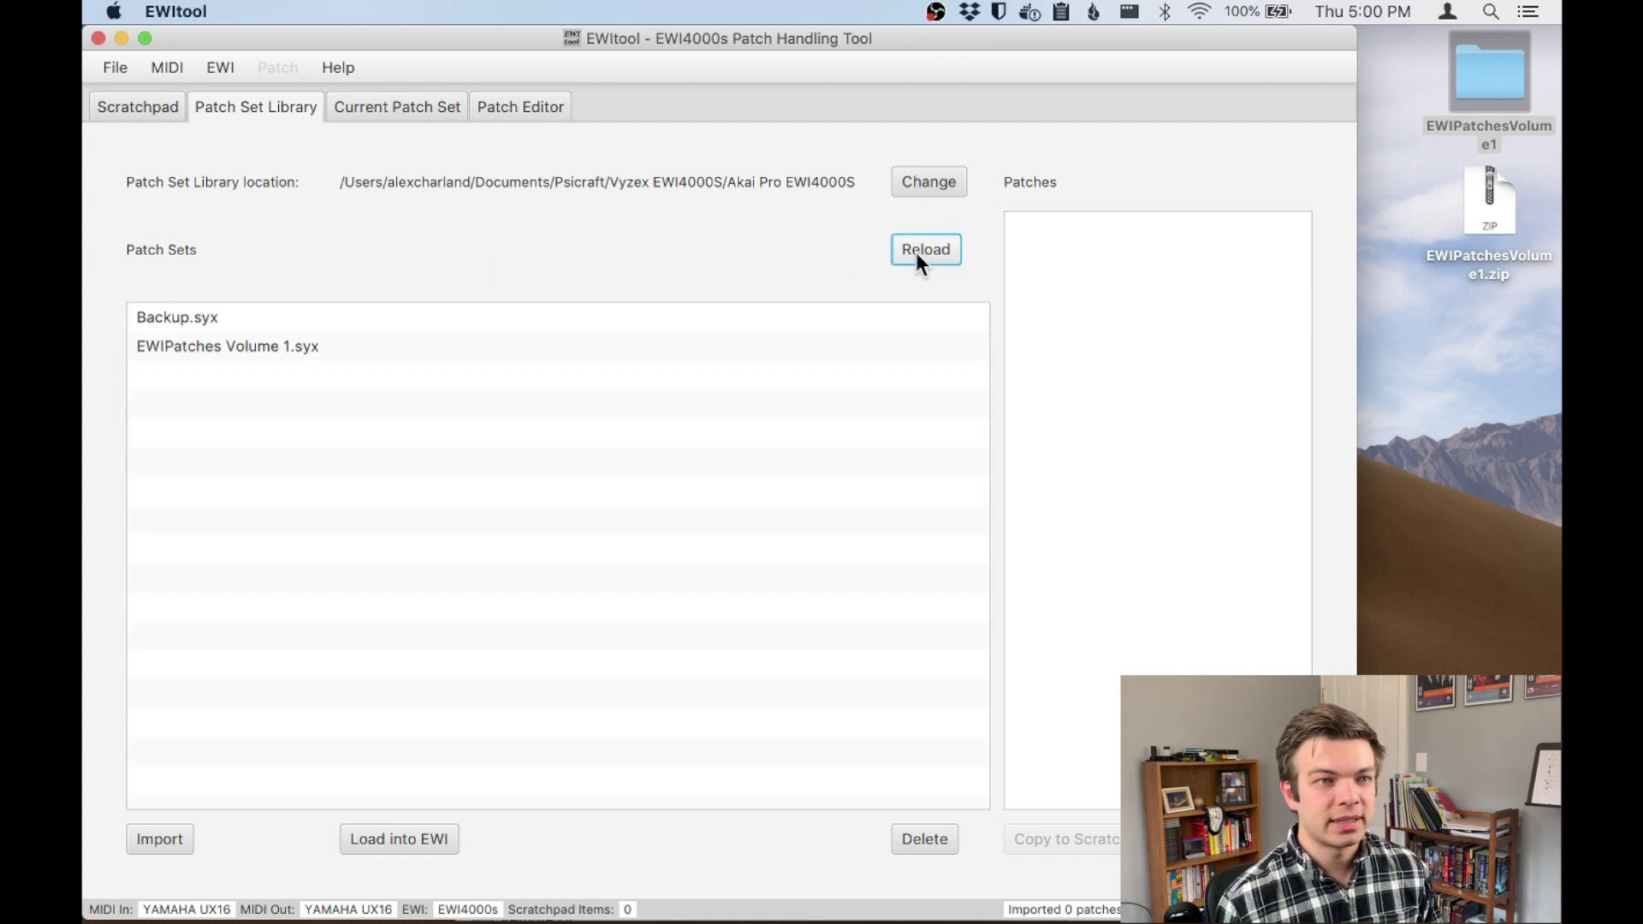
click(177, 352)
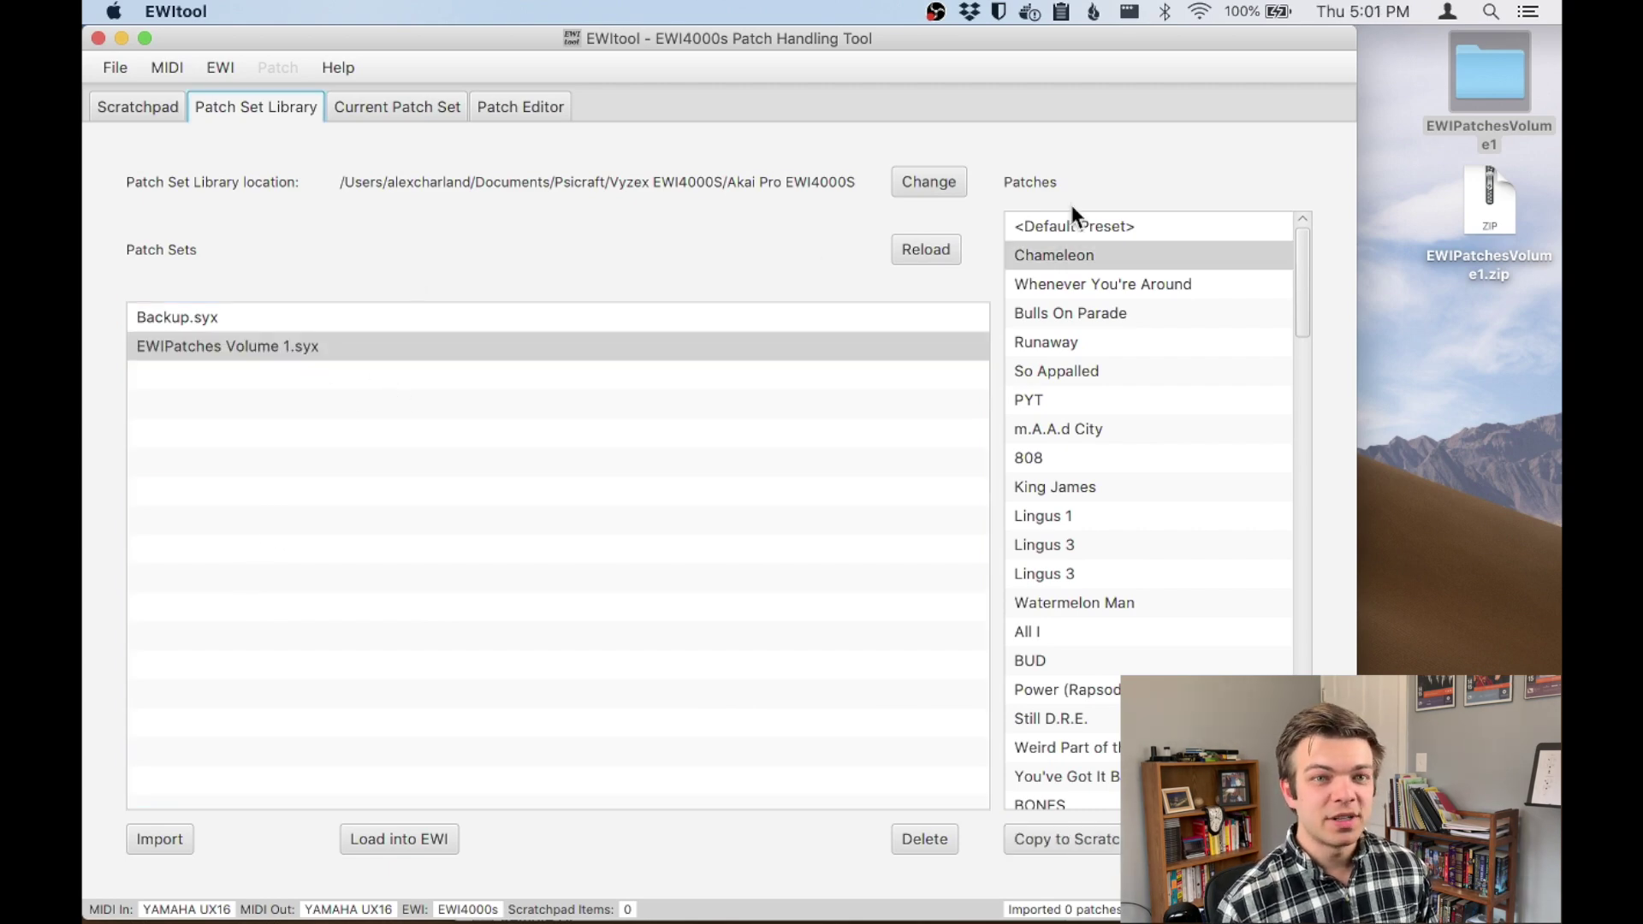
click(143, 109)
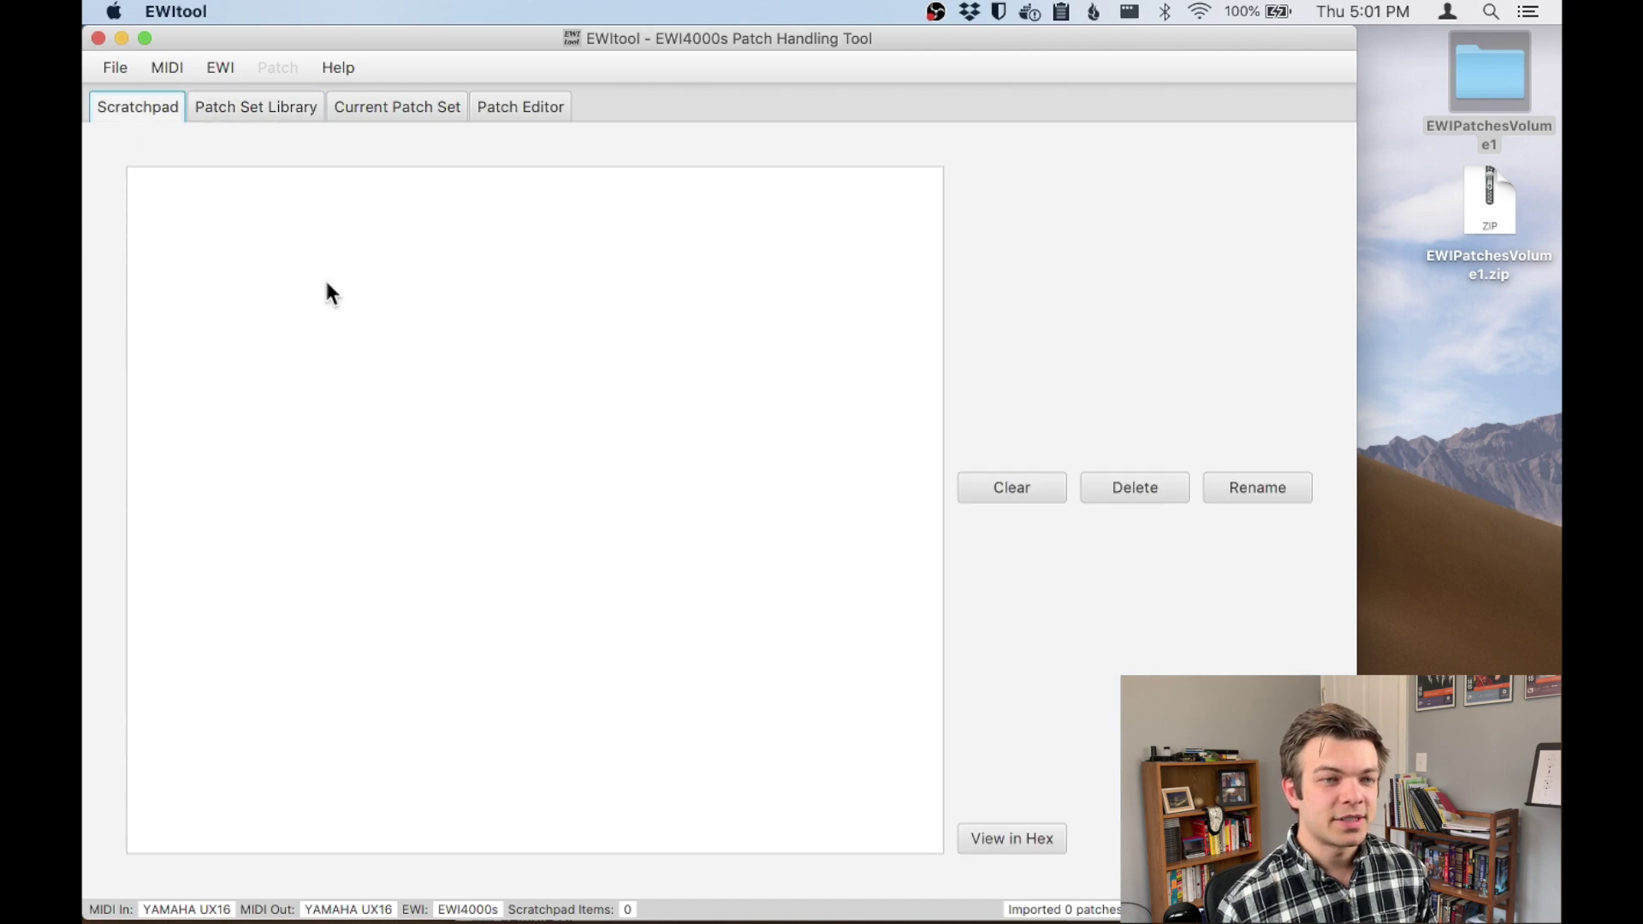
click(251, 103)
- Copy the Chameleon and Whenever You're Around patches from EWIPatches Volume 1.syx to the Scratchpad
click(1049, 260)
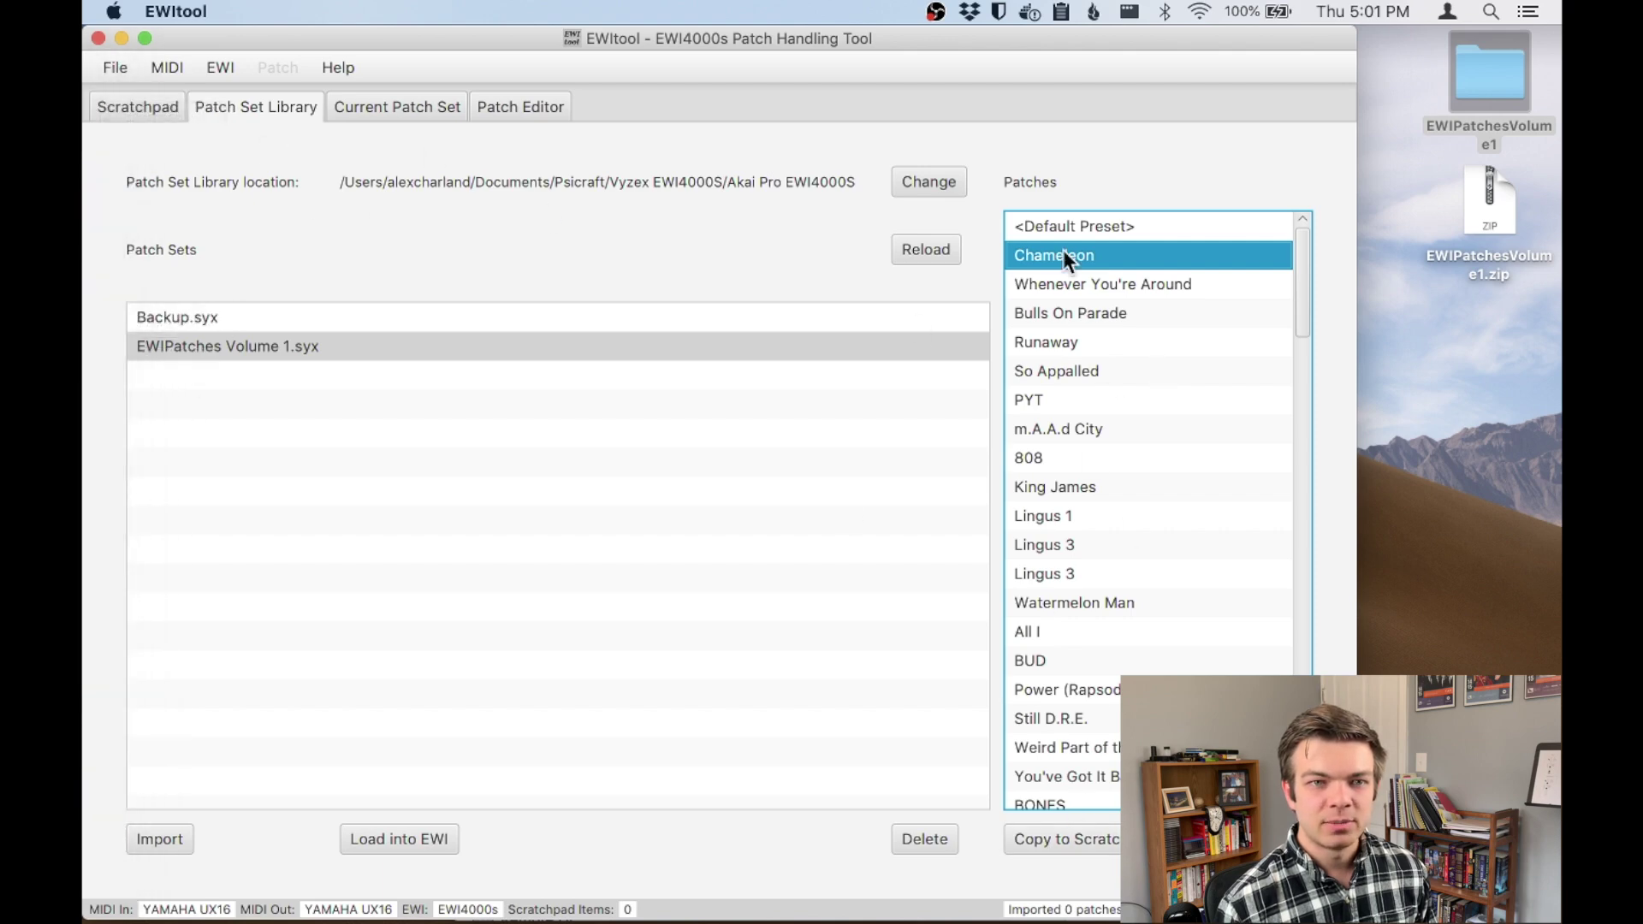
scroll(1063, 692, down, 3)
scroll(1063, 692, up, 3)
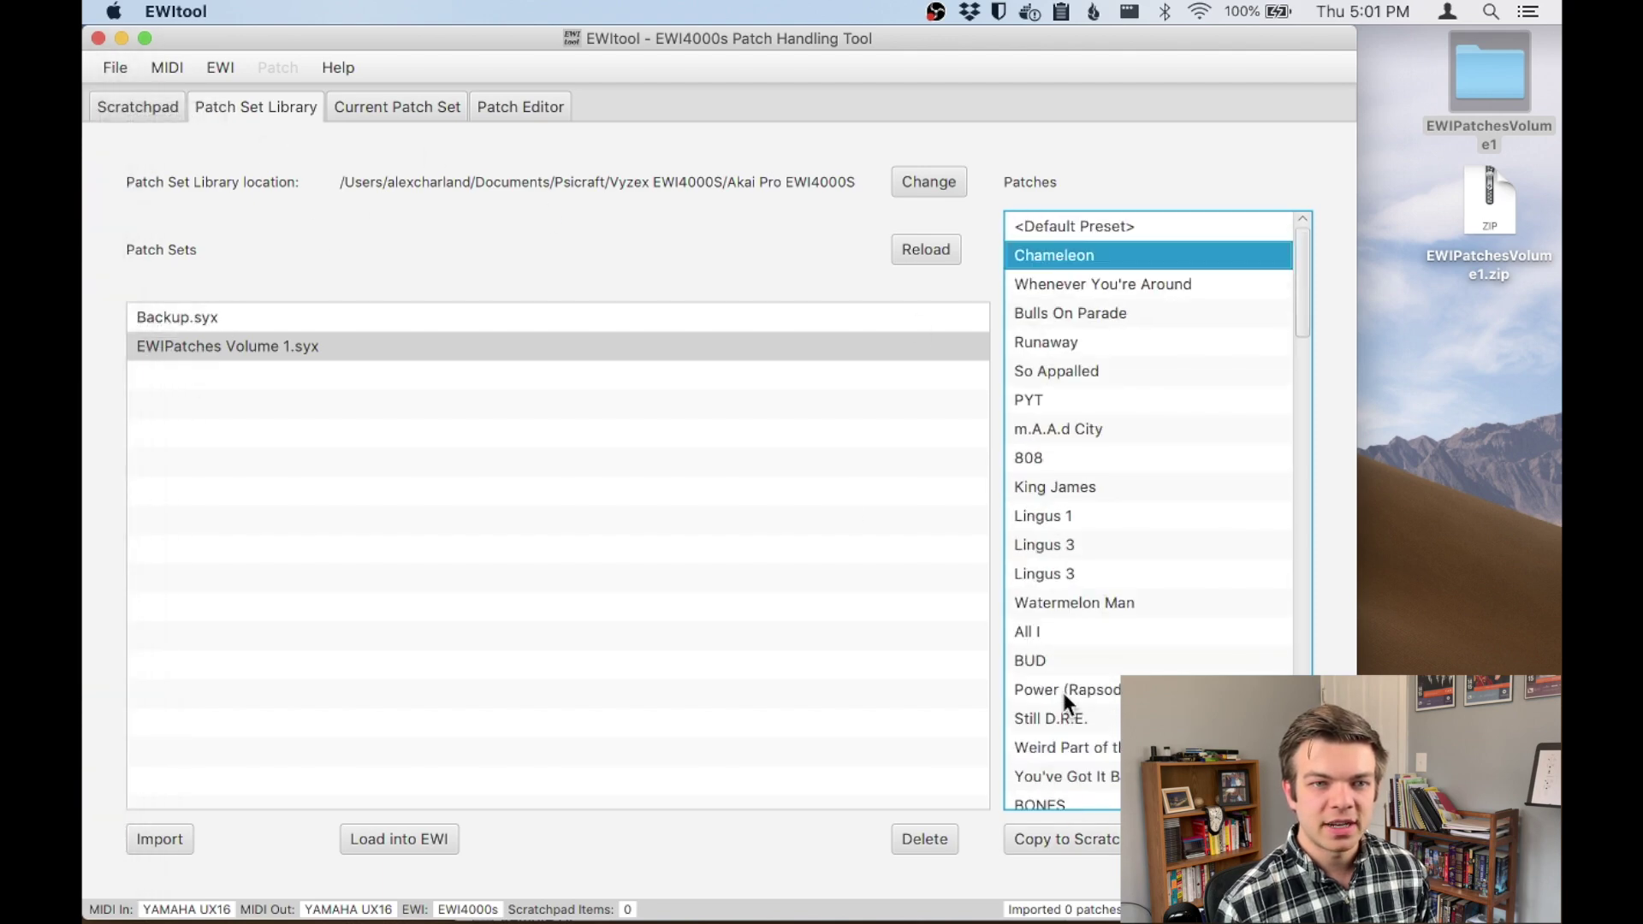
click(1070, 840)
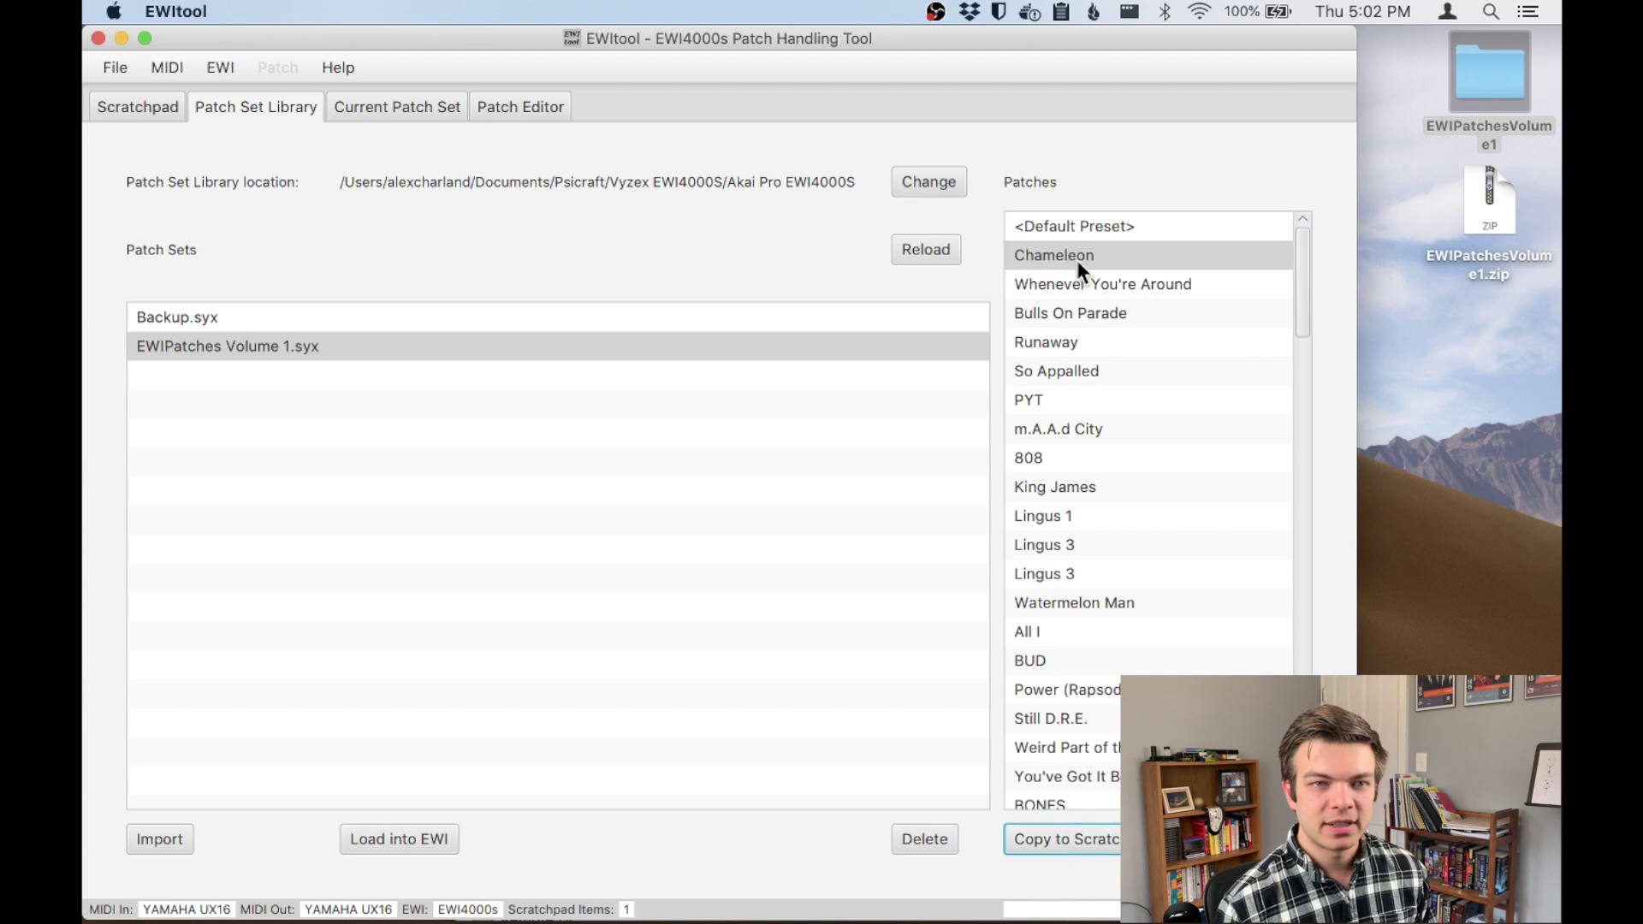
click(1075, 281)
click(1040, 834)
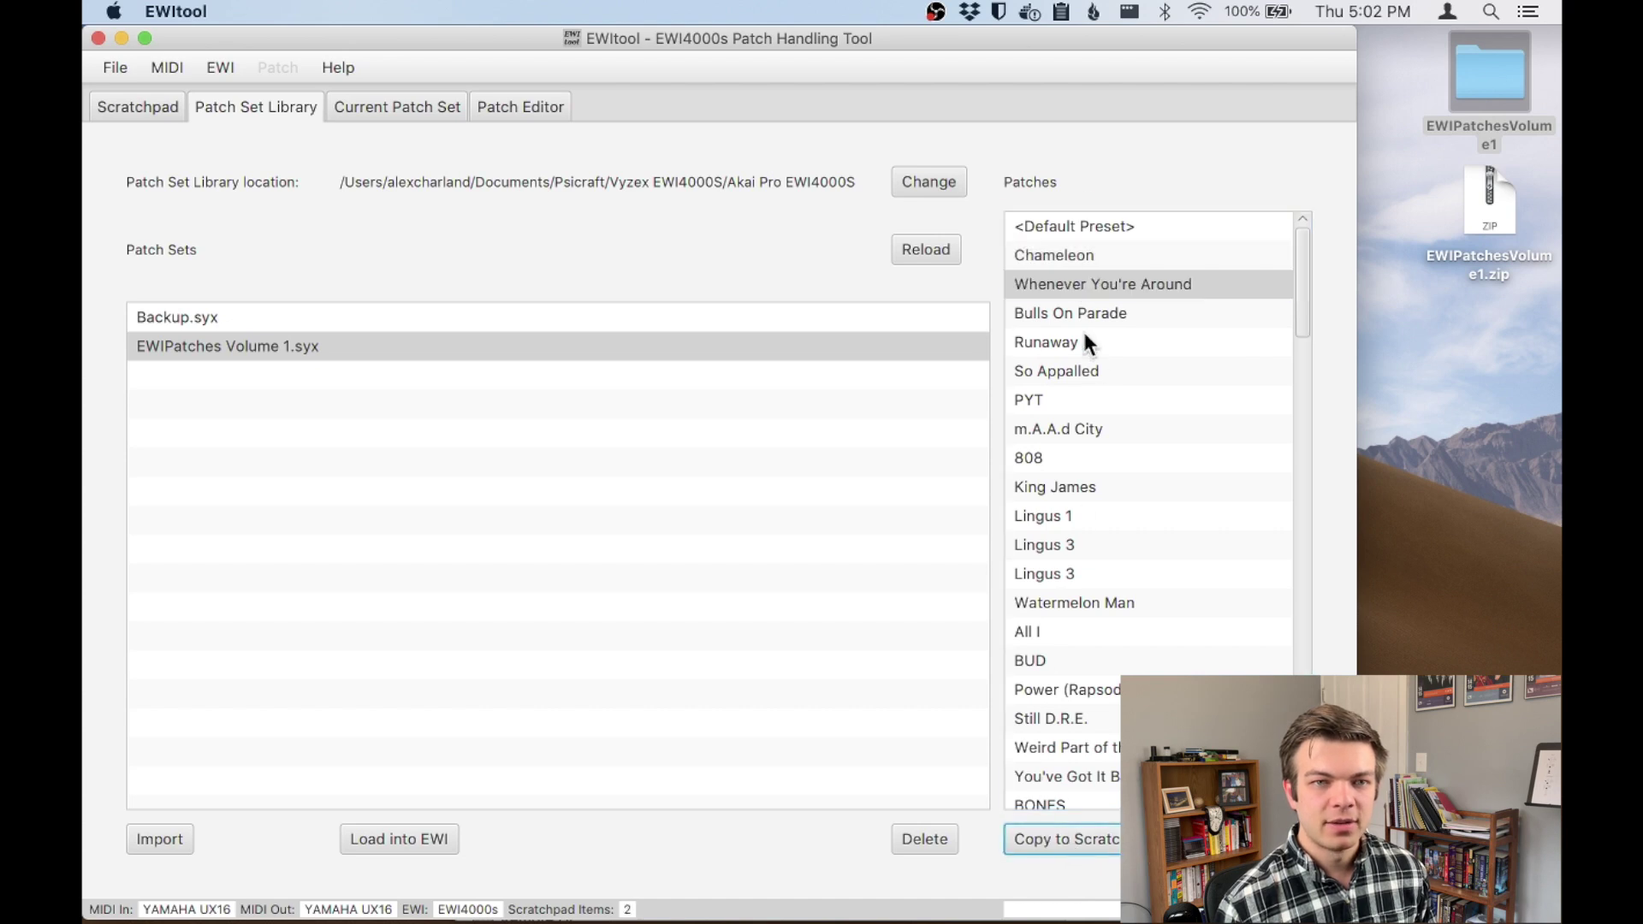
- Copy the named patches from Bulls On Parade through All of the Lights to the Scratchpad
click(1080, 316)
click(1057, 839)
click(1057, 838)
click(1057, 838)
click(1057, 838)
click(1060, 829)
key(space)
key(space)
key(space)
key(space)
key(space)
key(space)
key(space)
key(space)
key(space)
key(space)
key(space)
scroll(1063, 695, down, 3)
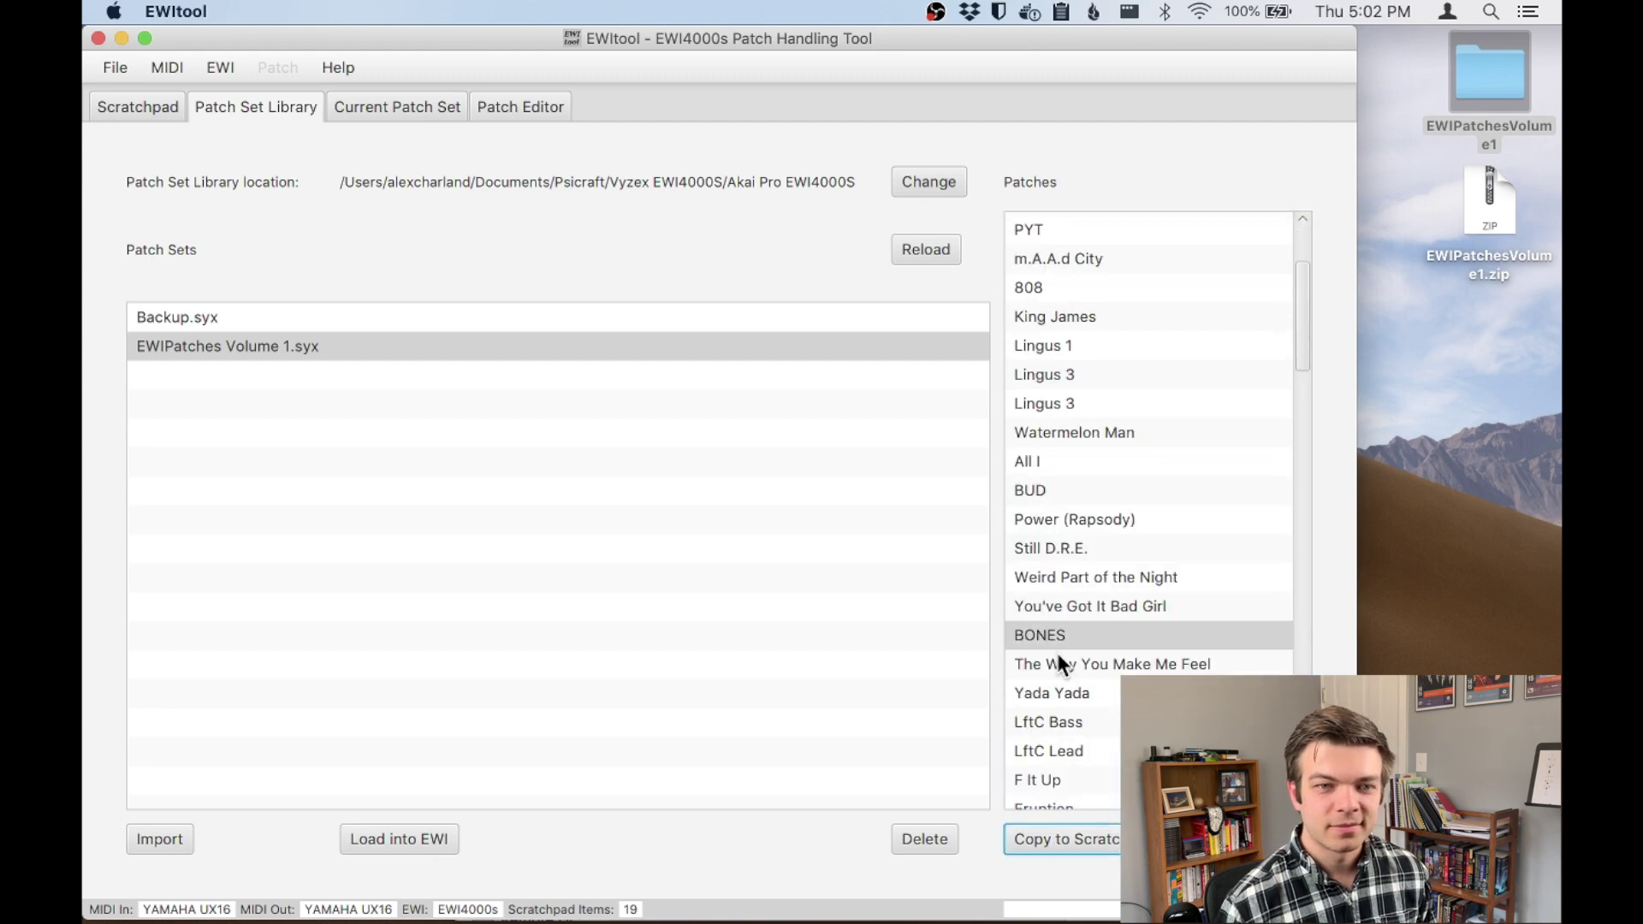
scroll(1054, 567, down, 2)
key(space)
key(space)
key(space)
key(space)
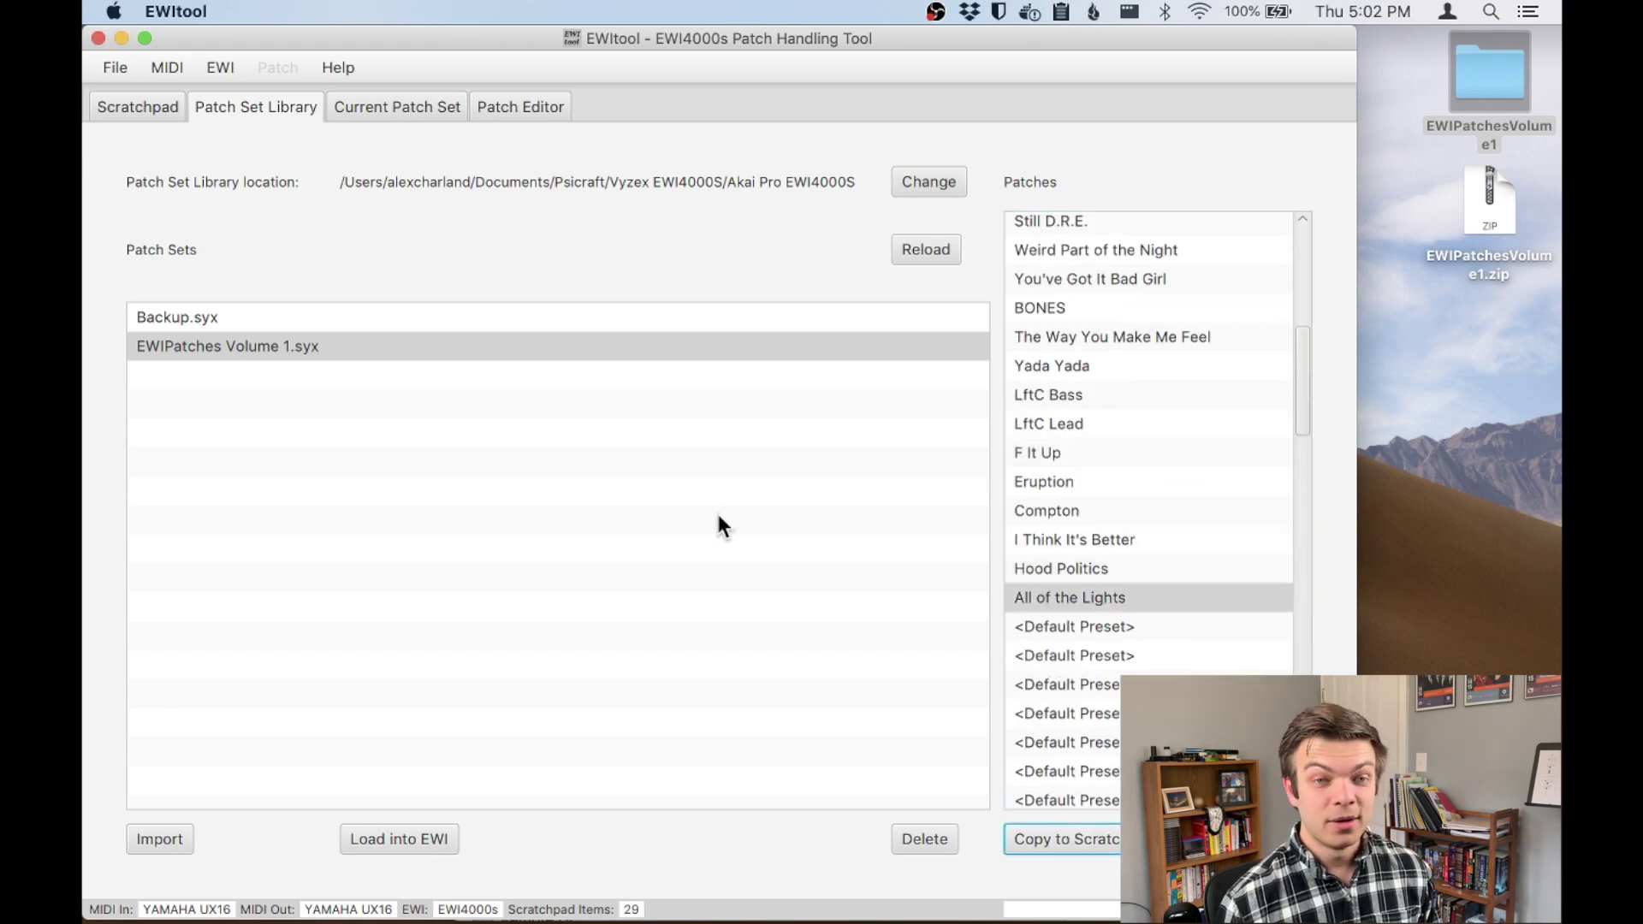
- Examine the list of copied patches in the Scratchpad
click(142, 109)
scroll(295, 360, down, 3)
scroll(278, 312, up, 3)
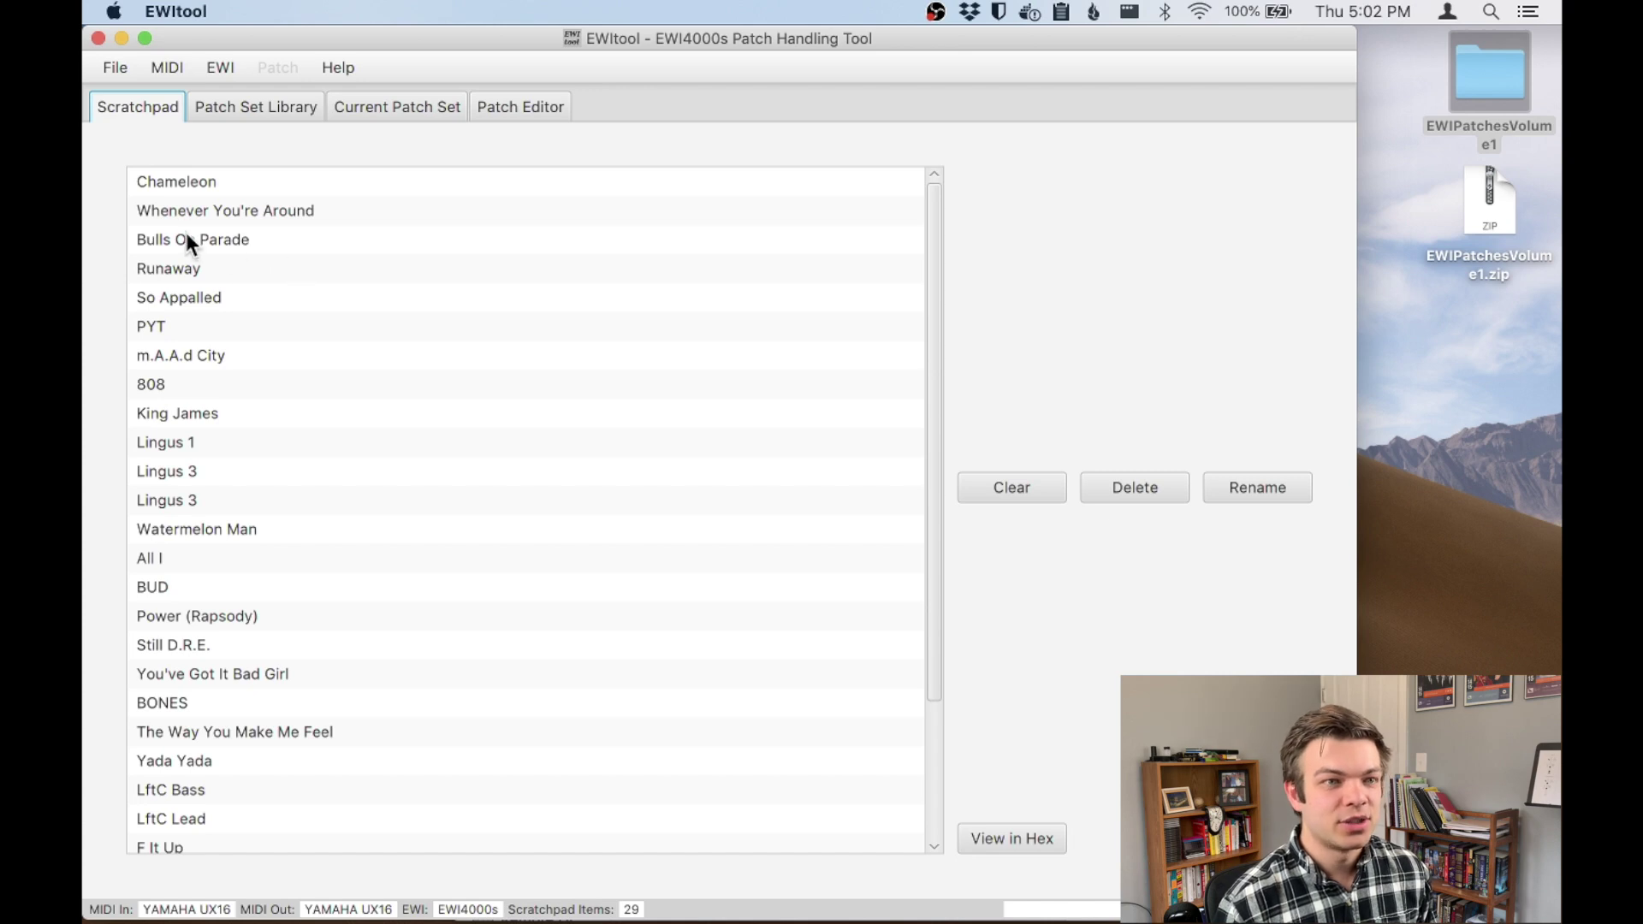
click(180, 182)
click(214, 240)
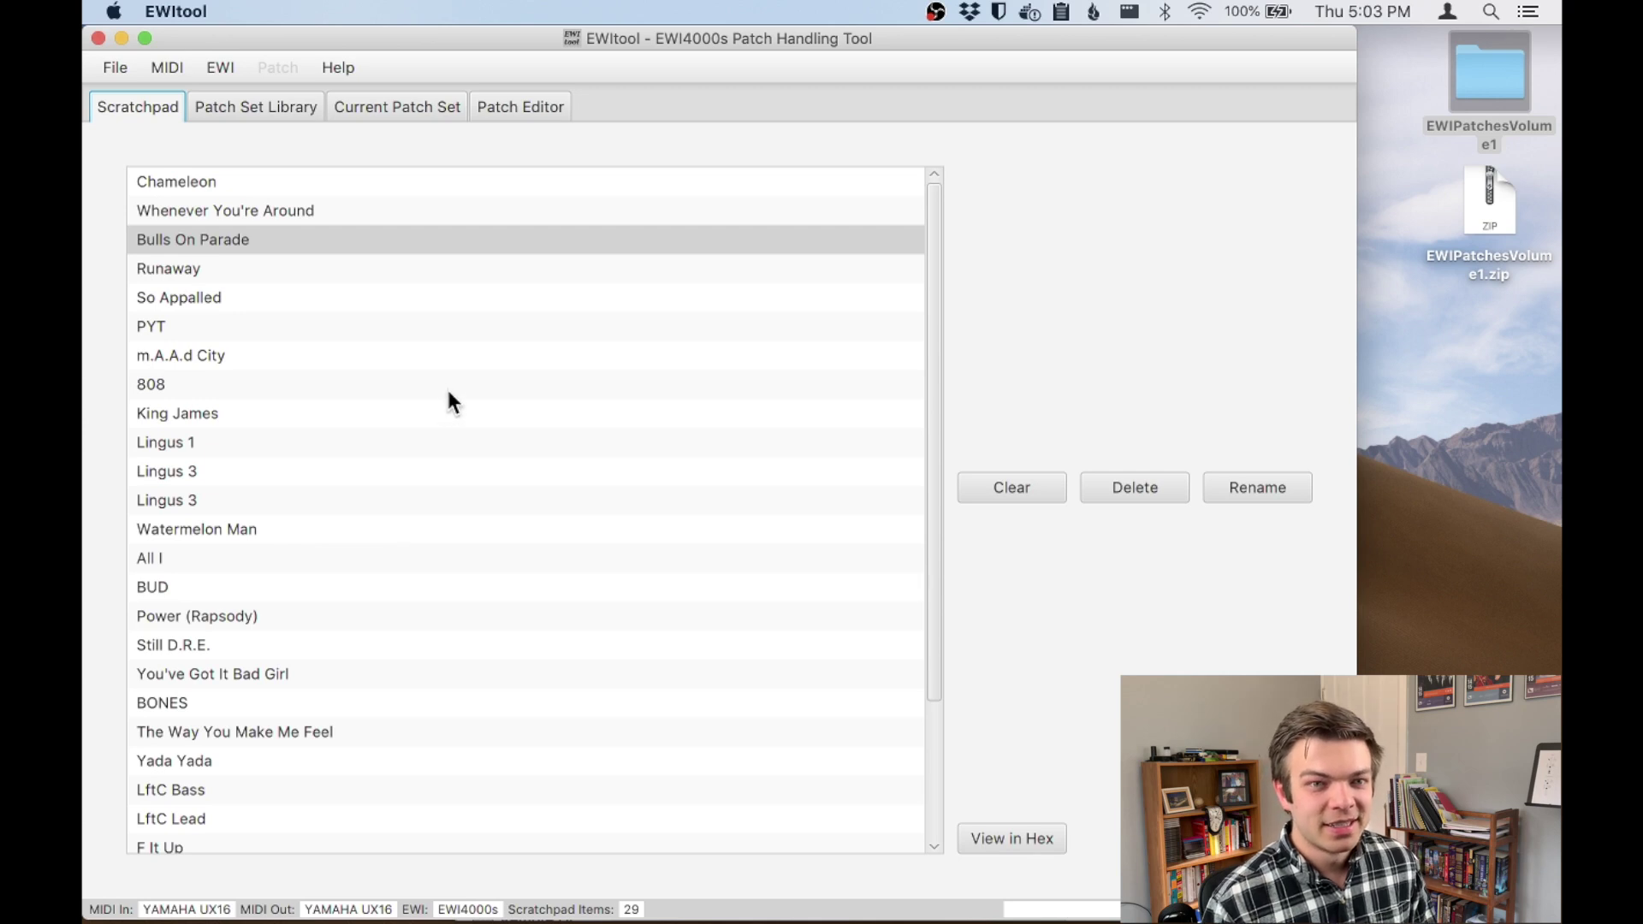
click(248, 297)
click(242, 415)
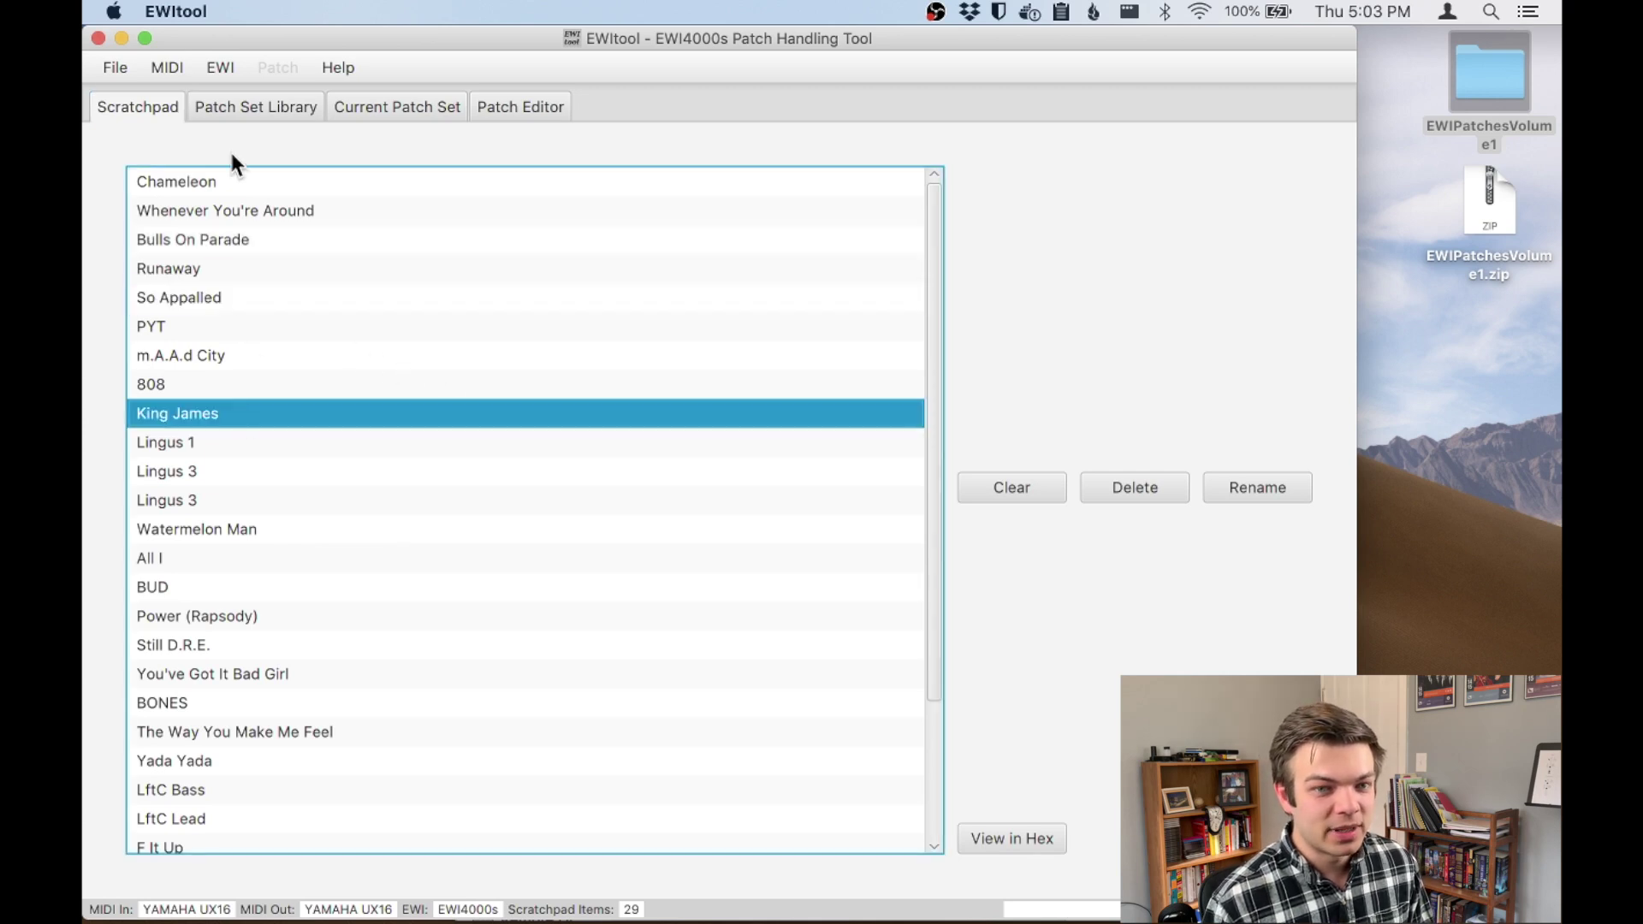
click(205, 211)
click(200, 267)
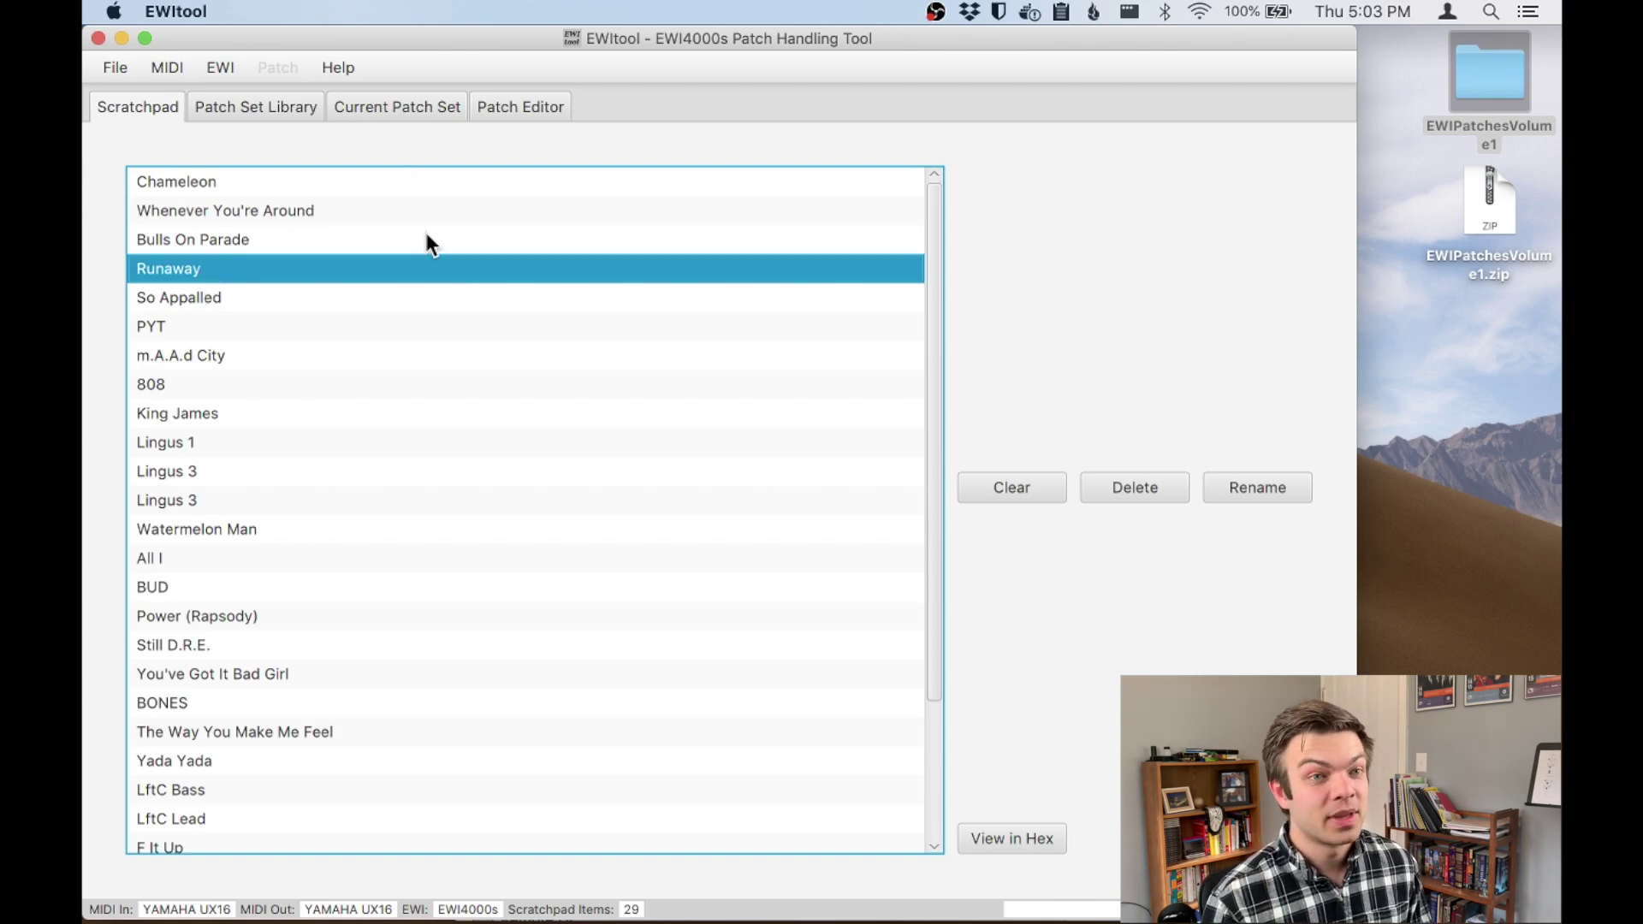
click(383, 153)
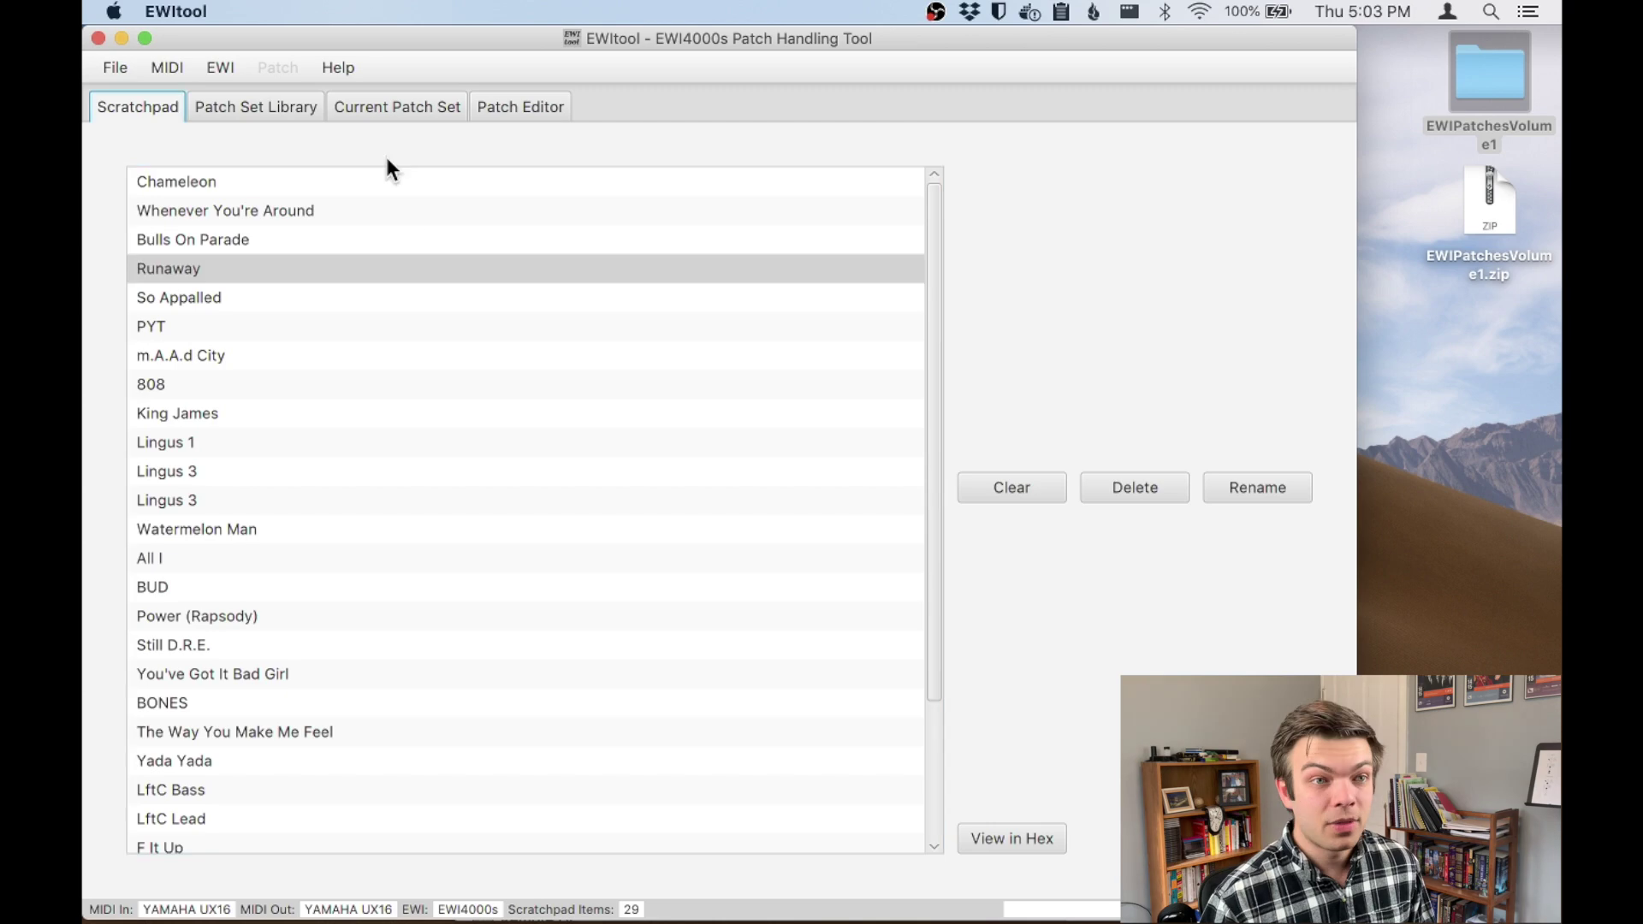
- Paste the Chameleon patch from the Scratchpad into slot 24 of the current patch set, replacing SteamPipe
click(381, 108)
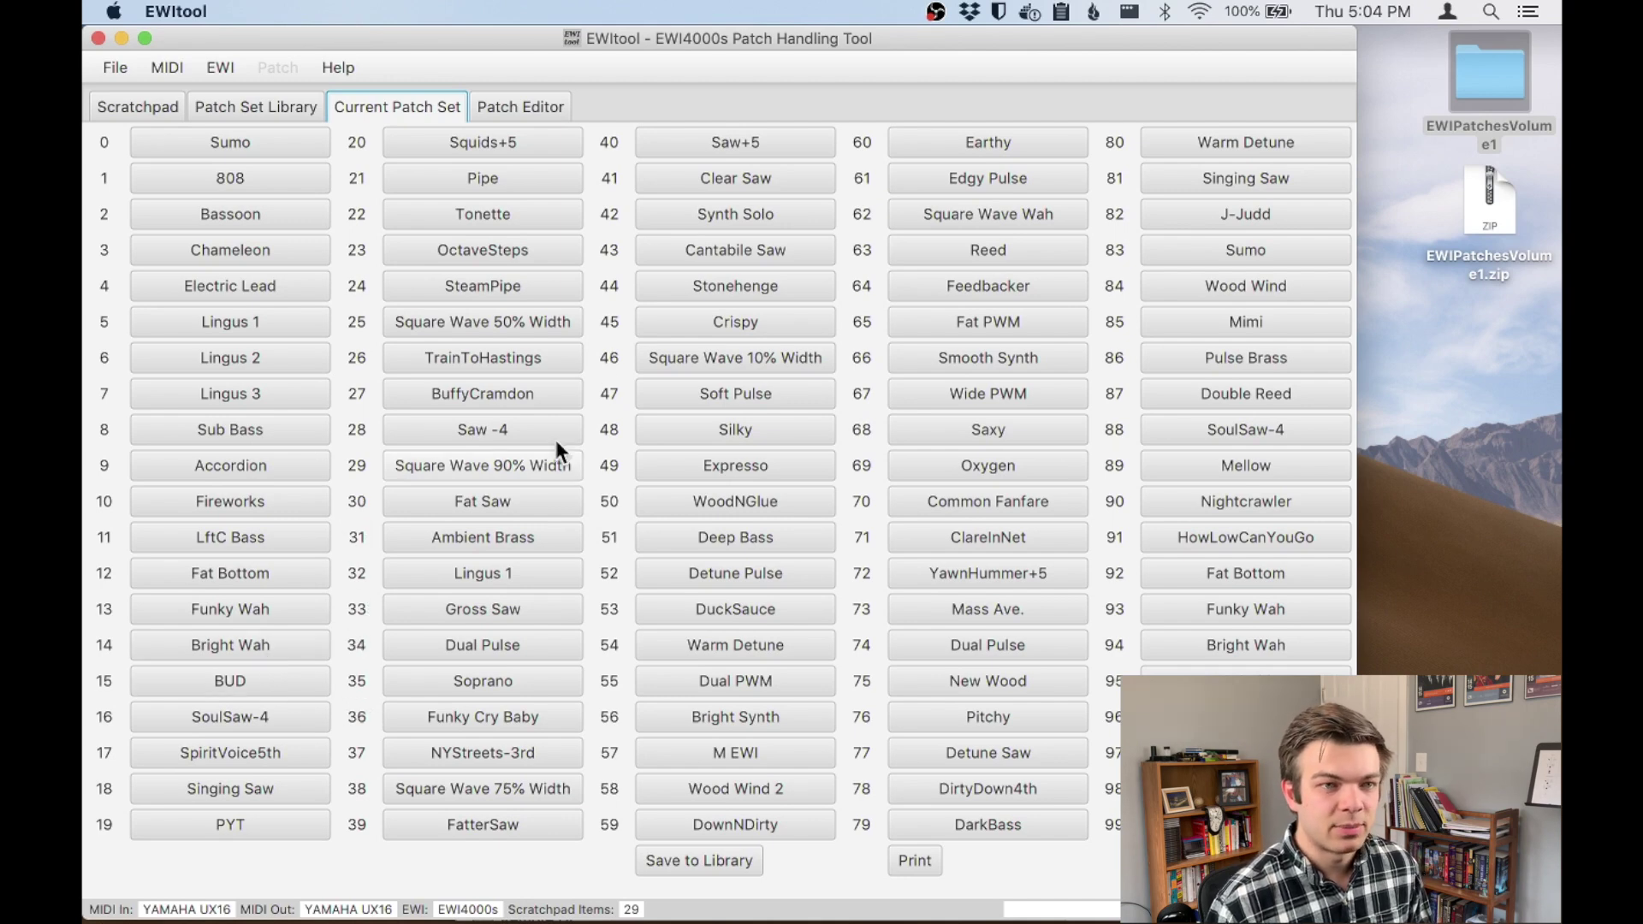
click(480, 290)
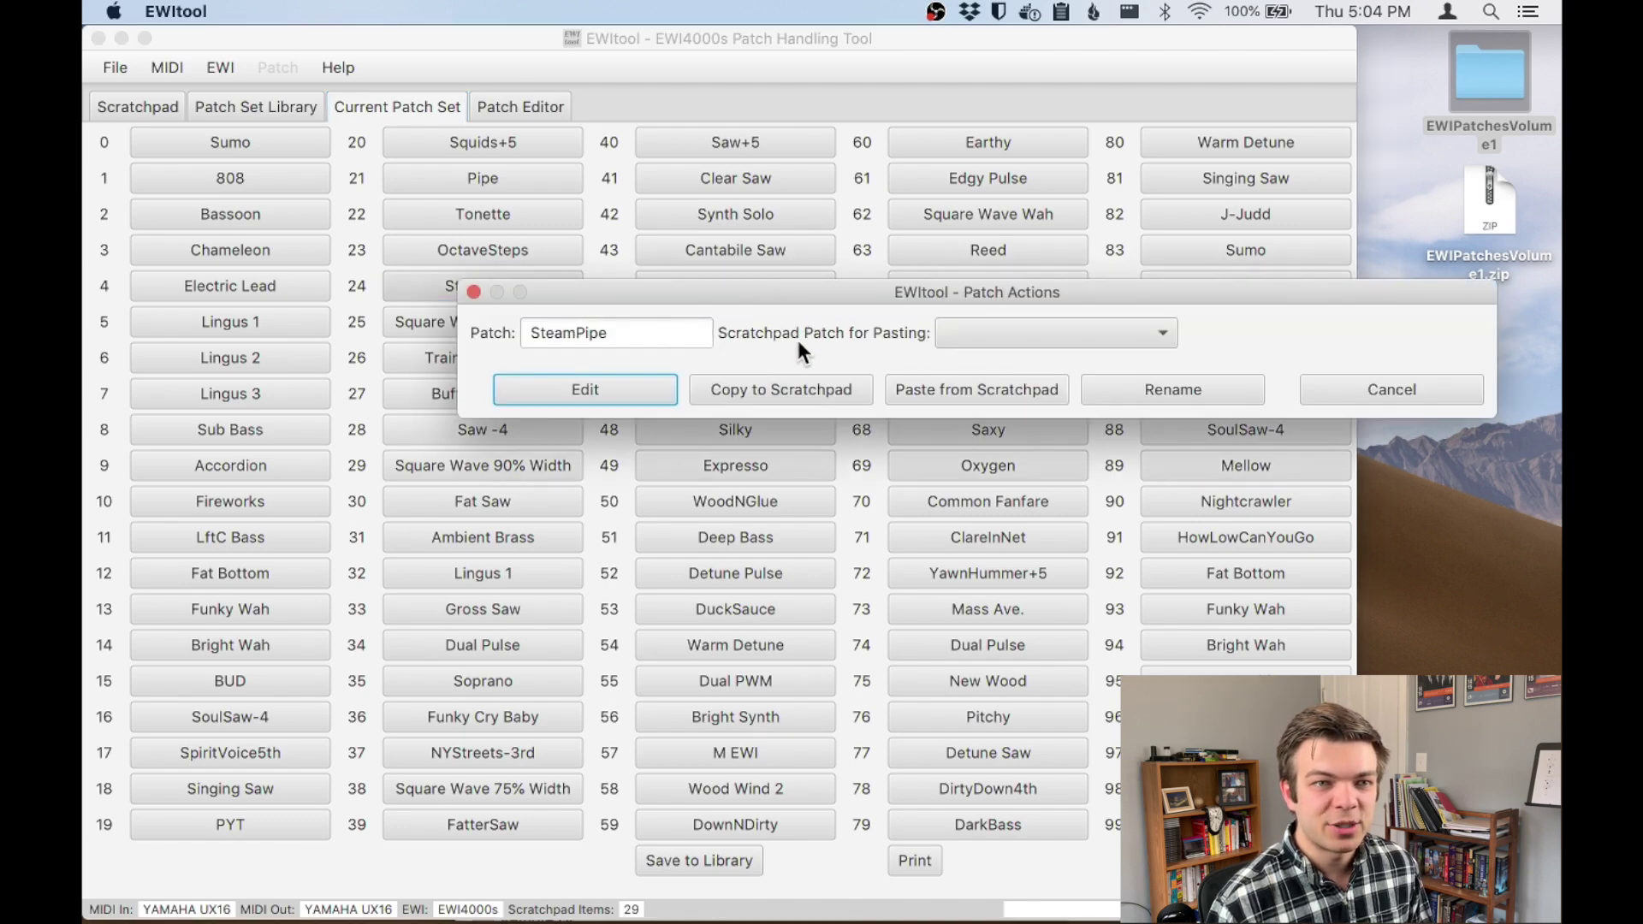
click(968, 329)
click(984, 48)
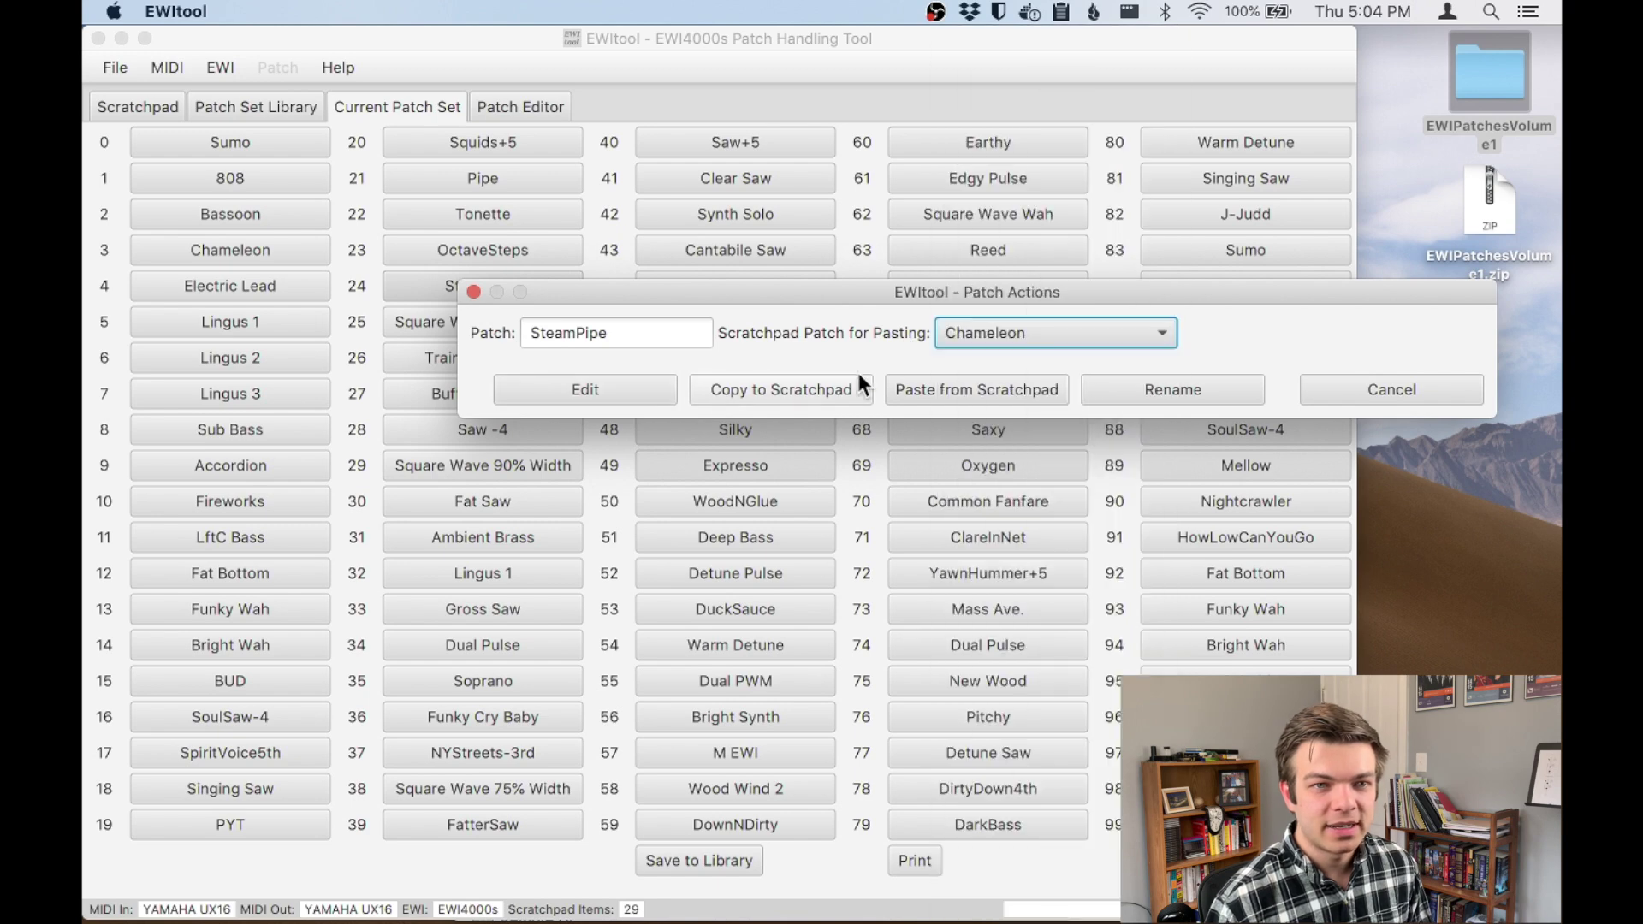
click(983, 388)
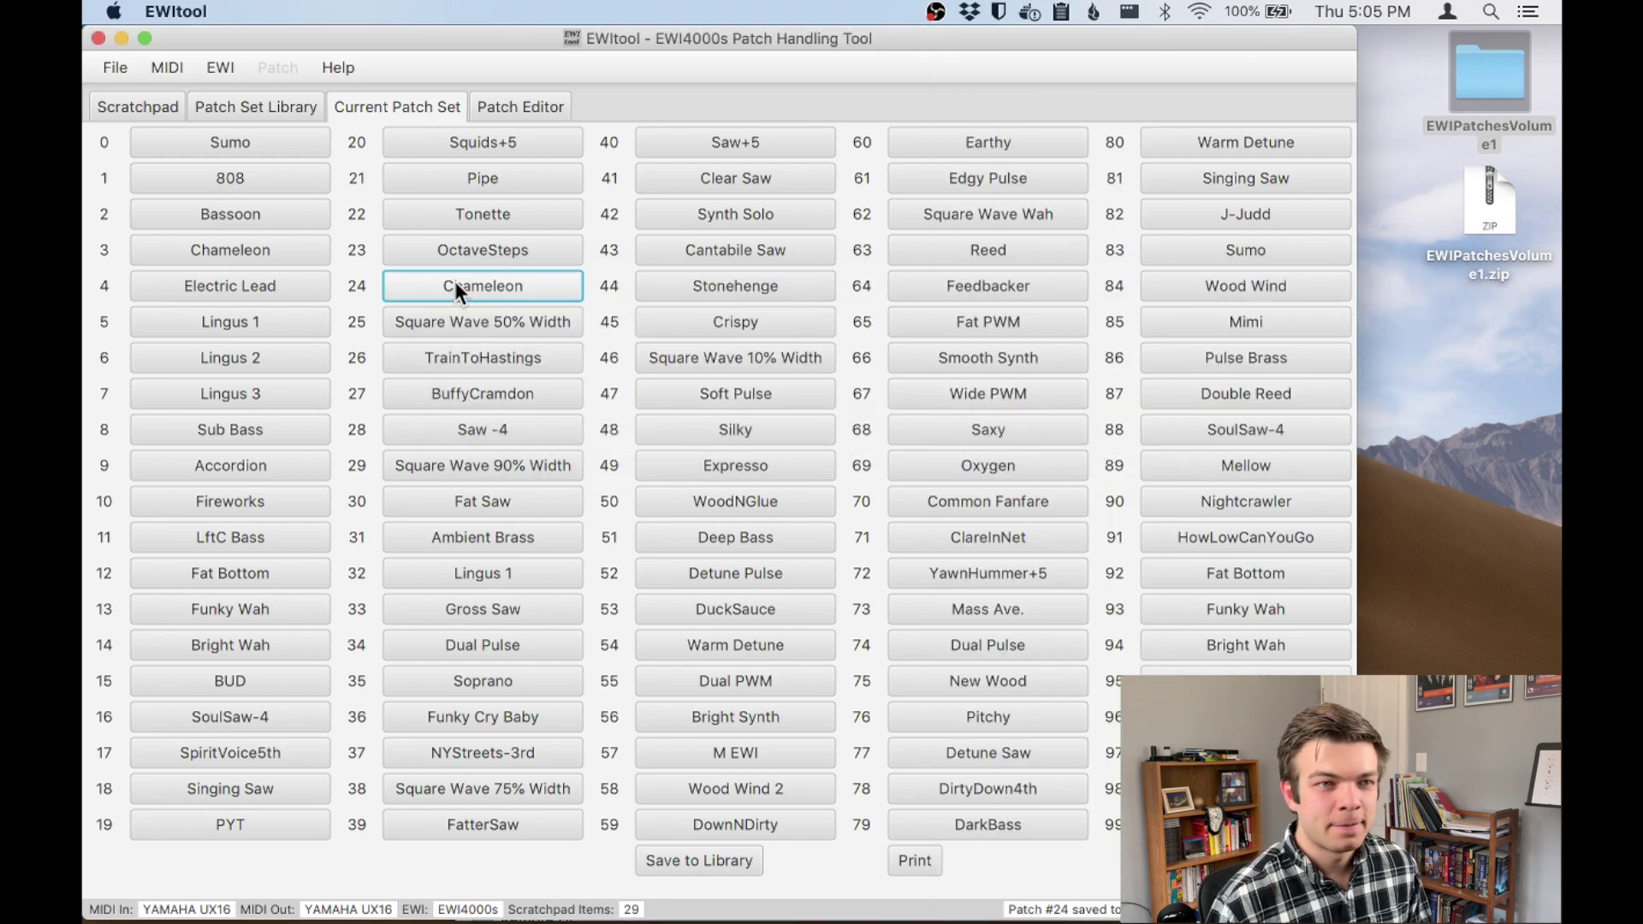
- Open patch 24 - Chameleon in the Patch Editor to try out its sound
click(486, 105)
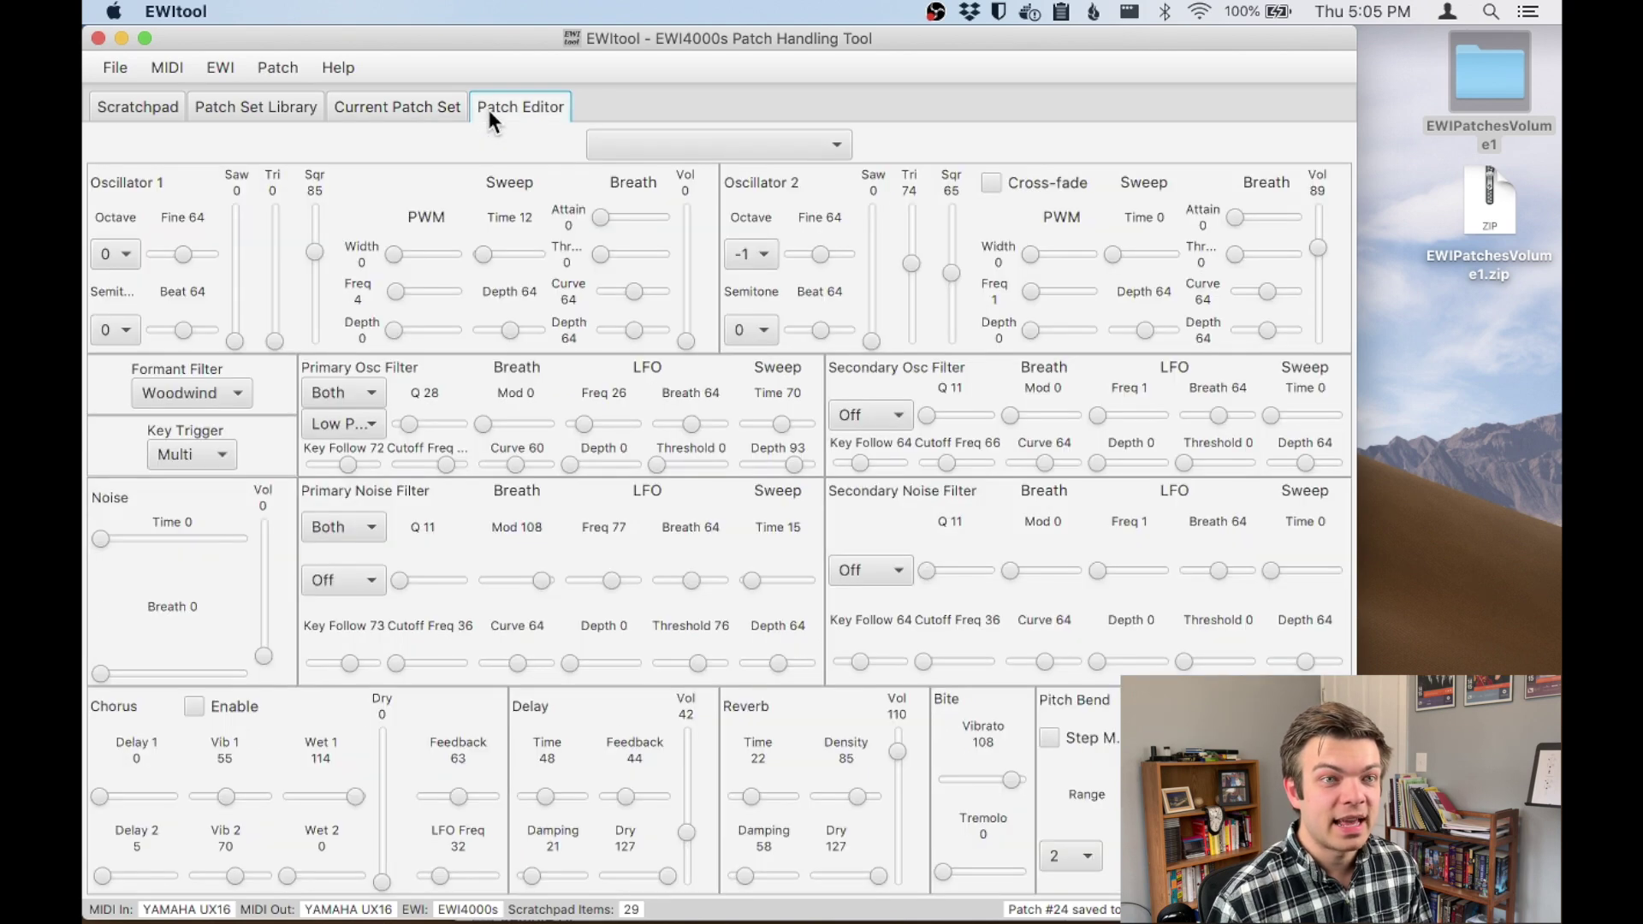
click(614, 144)
scroll(676, 270, down, 4)
scroll(671, 266, up, 2)
scroll(669, 262, down, 5)
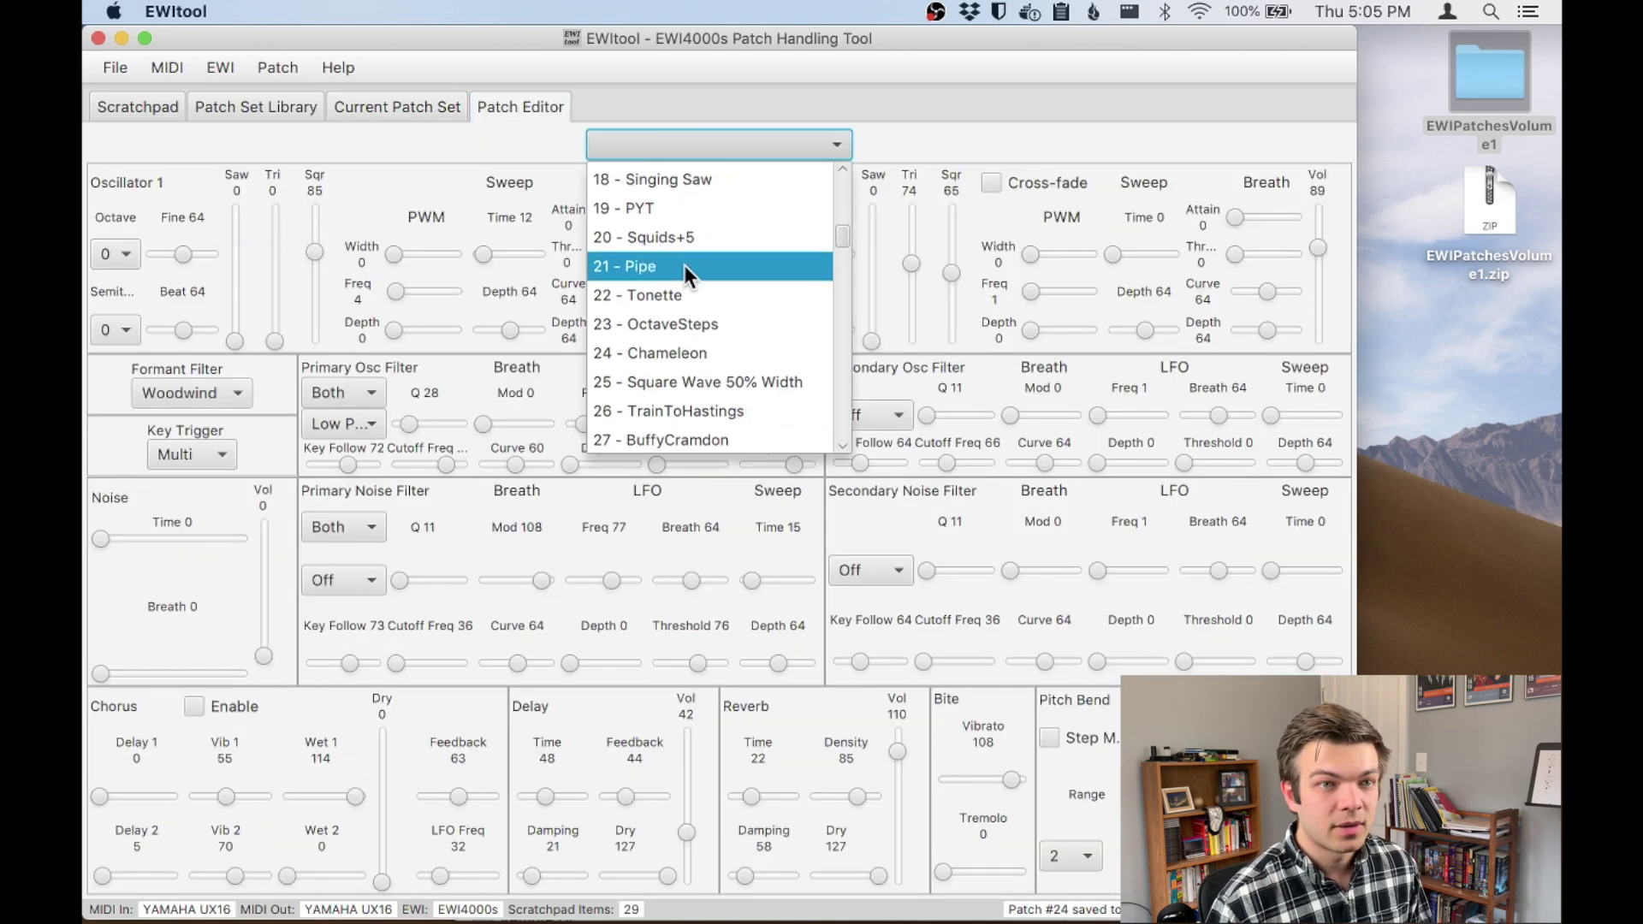
click(683, 352)
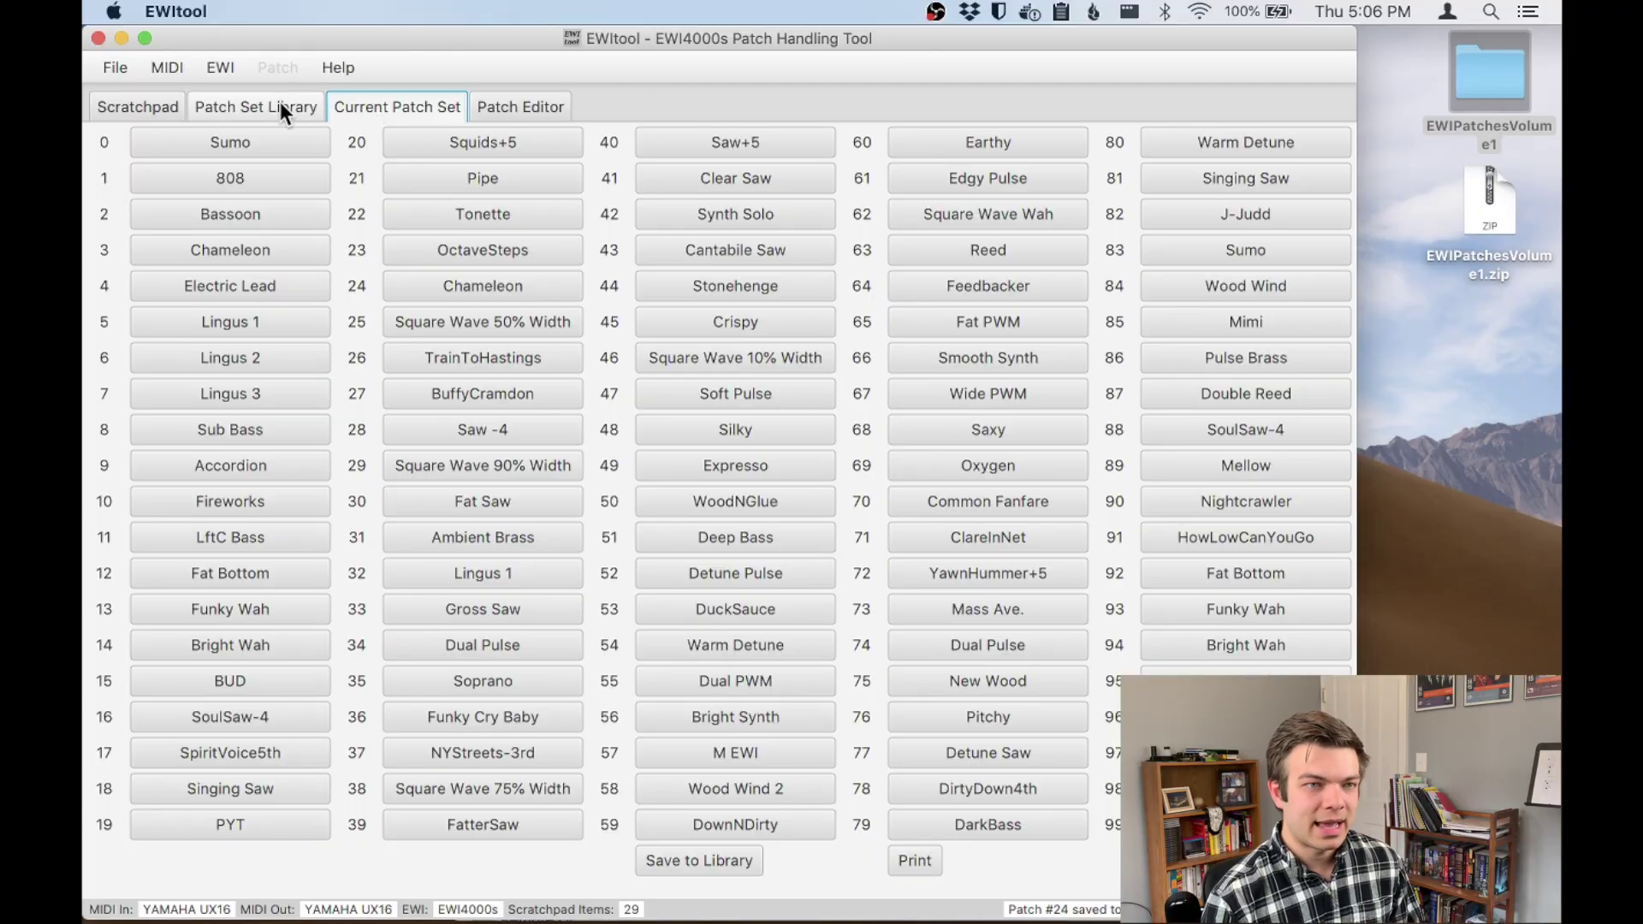
- Load the whole EWIPatches Volume 1.syx set into the EWI, overwriting all its patches, and refresh the current patch set from the instrument
click(204, 106)
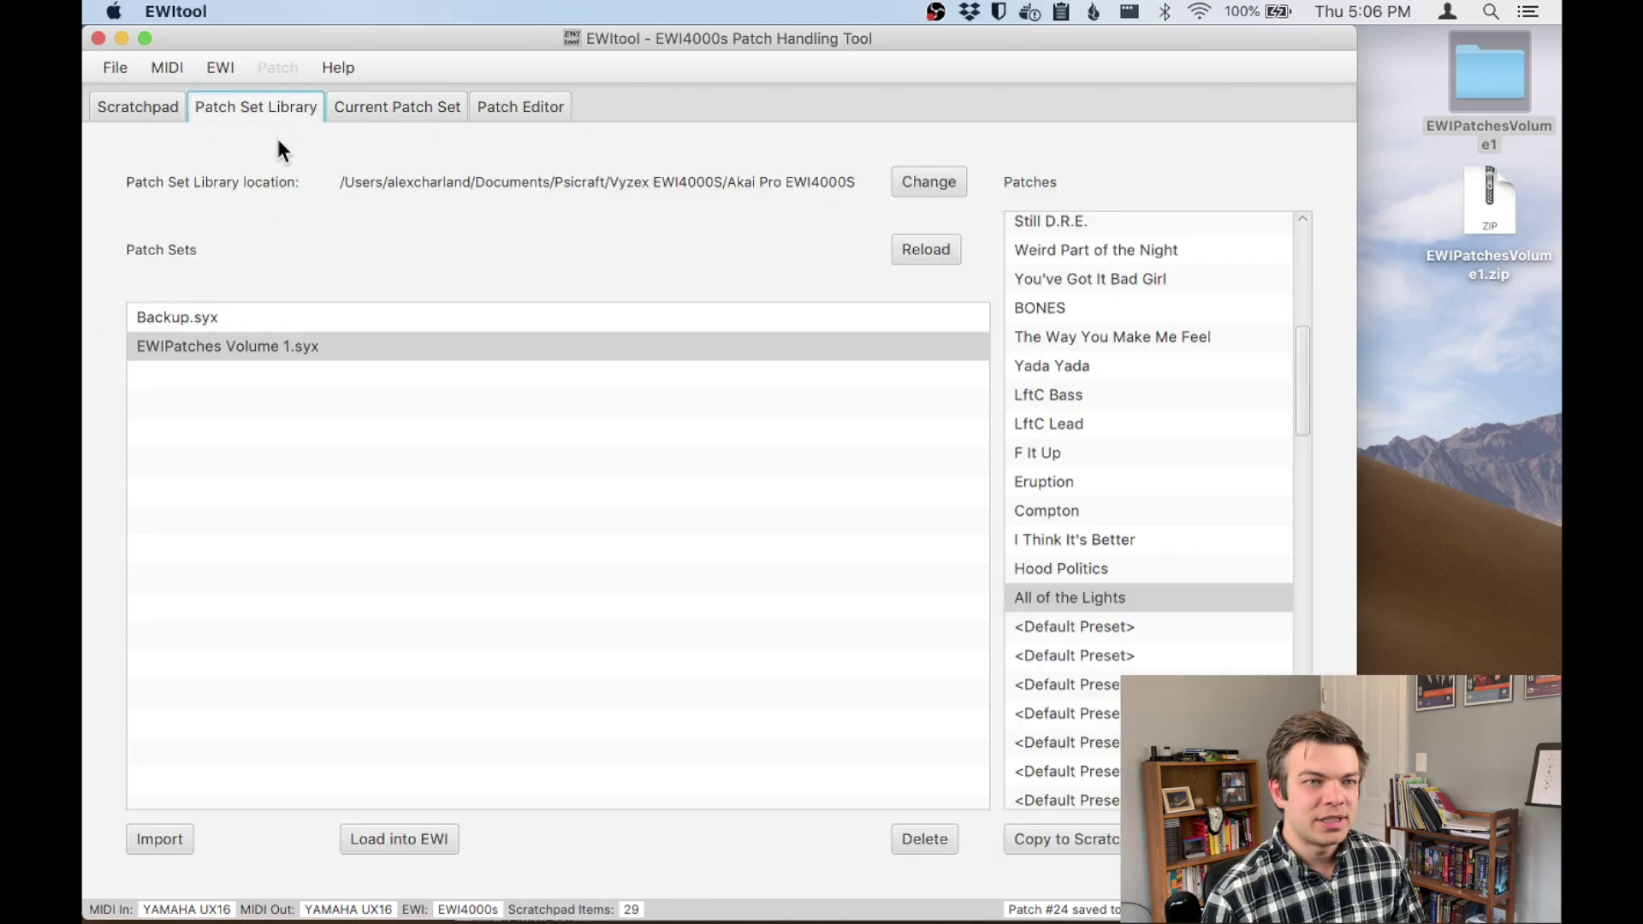
click(211, 345)
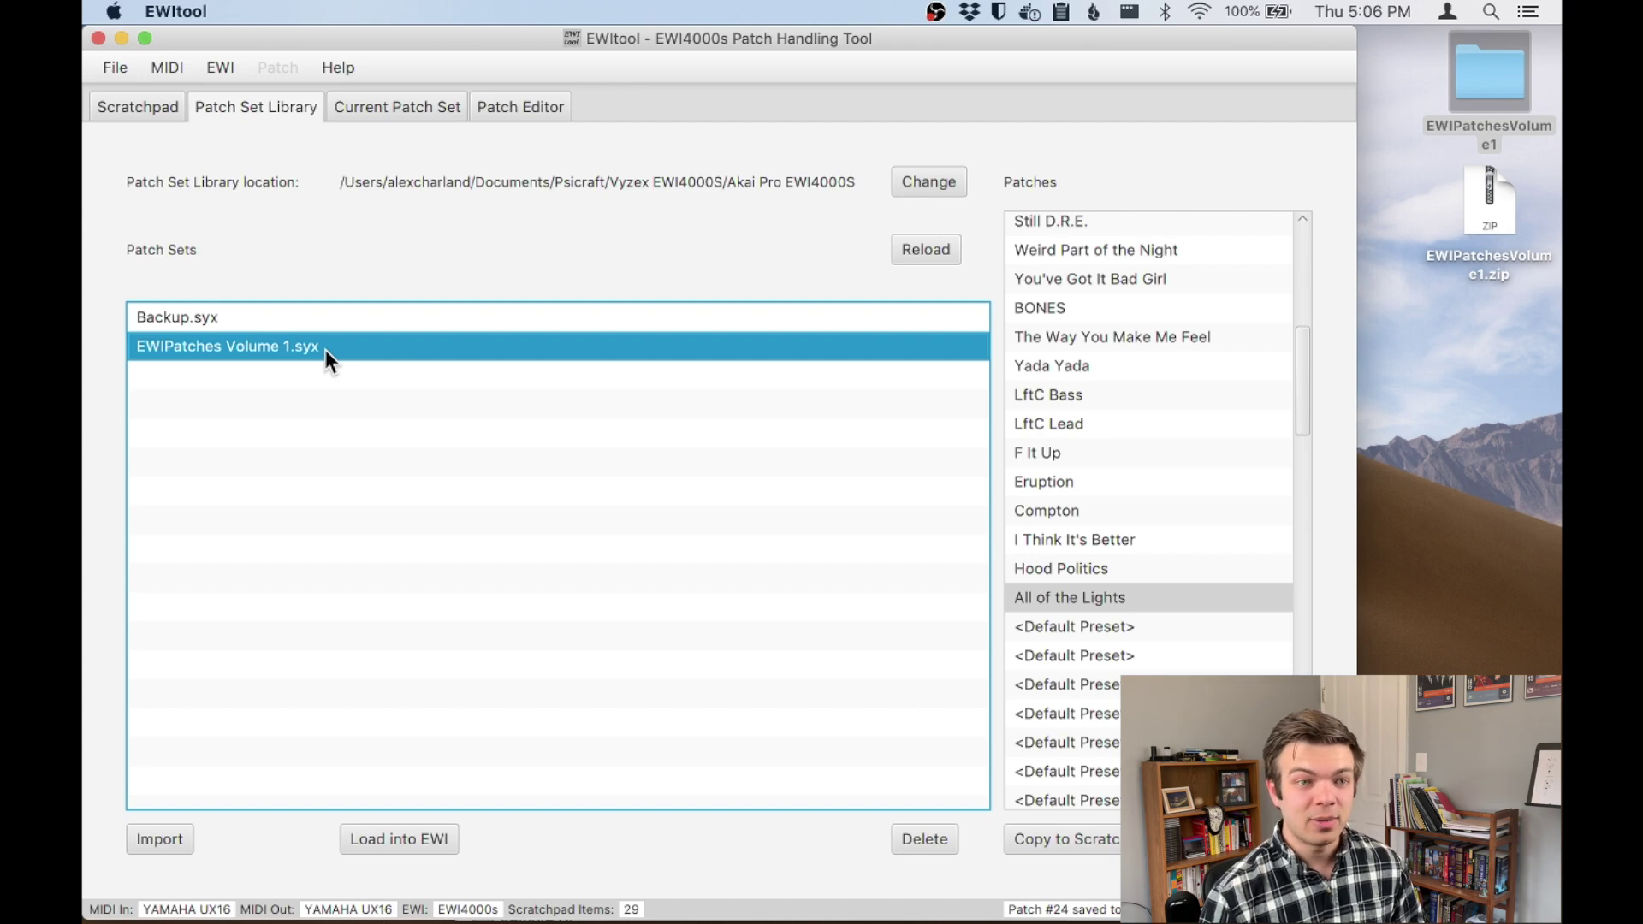
click(368, 844)
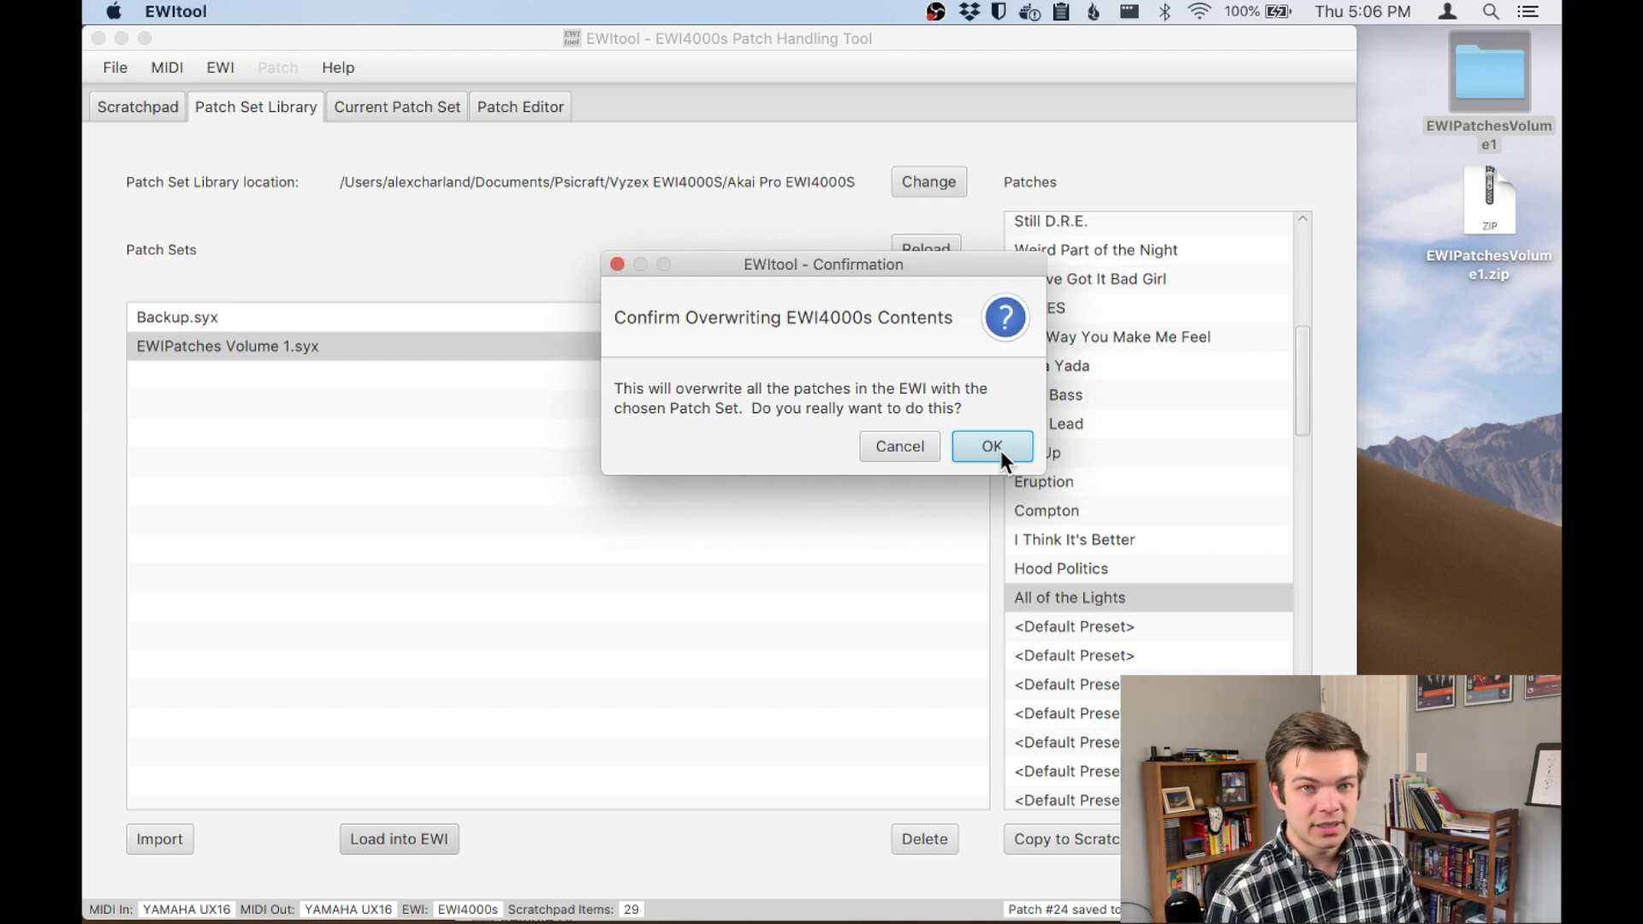
click(952, 455)
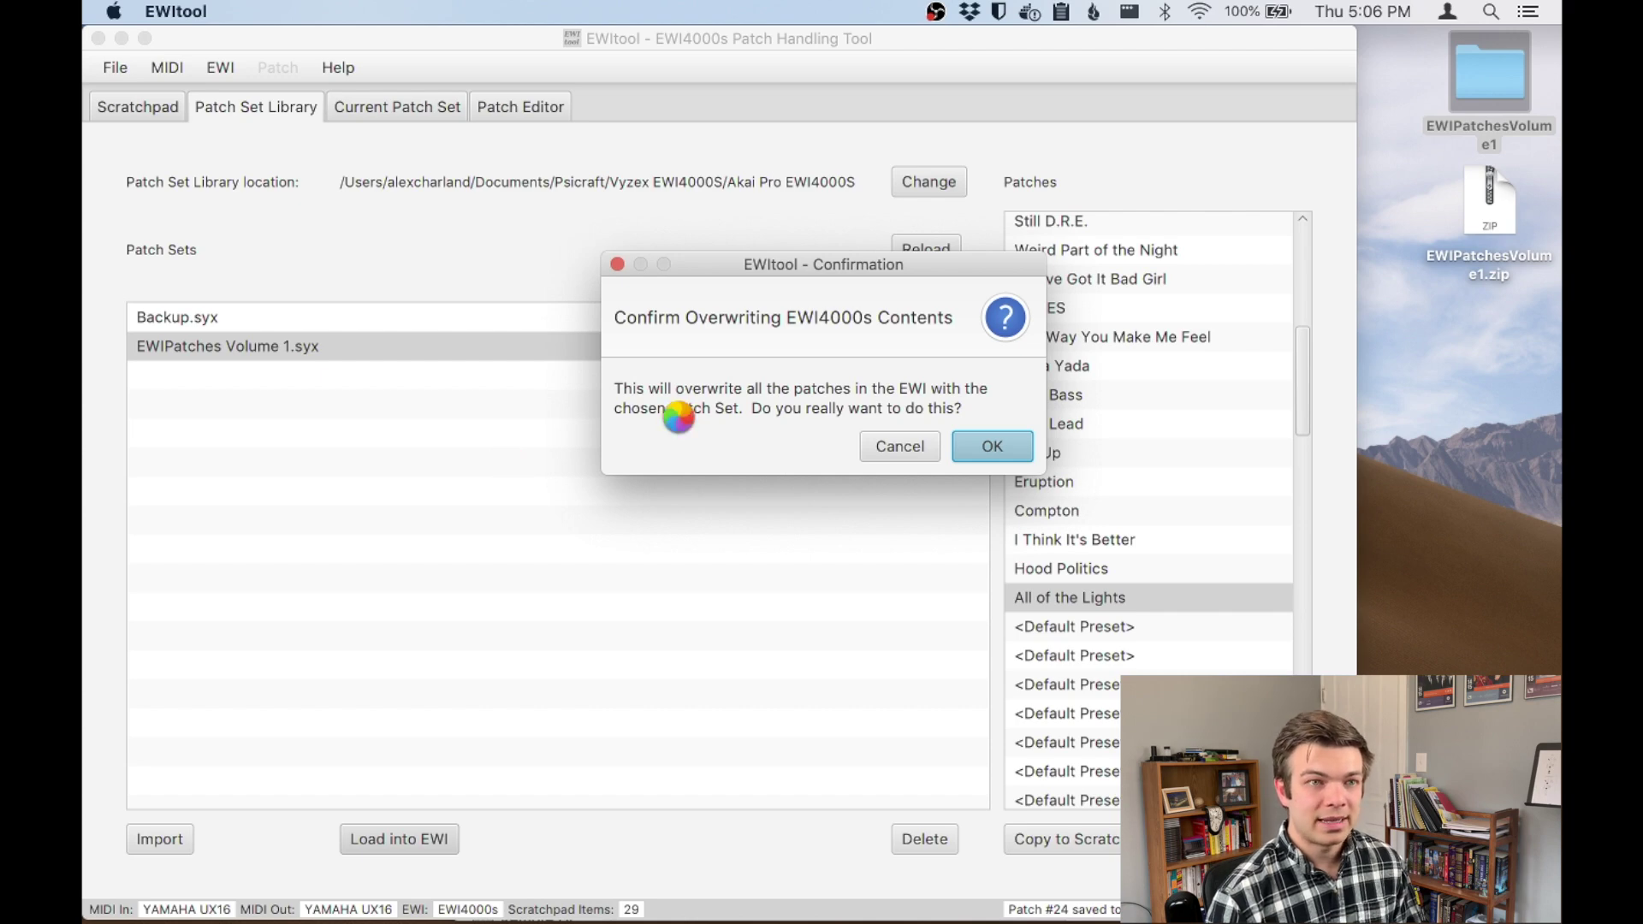
click(228, 74)
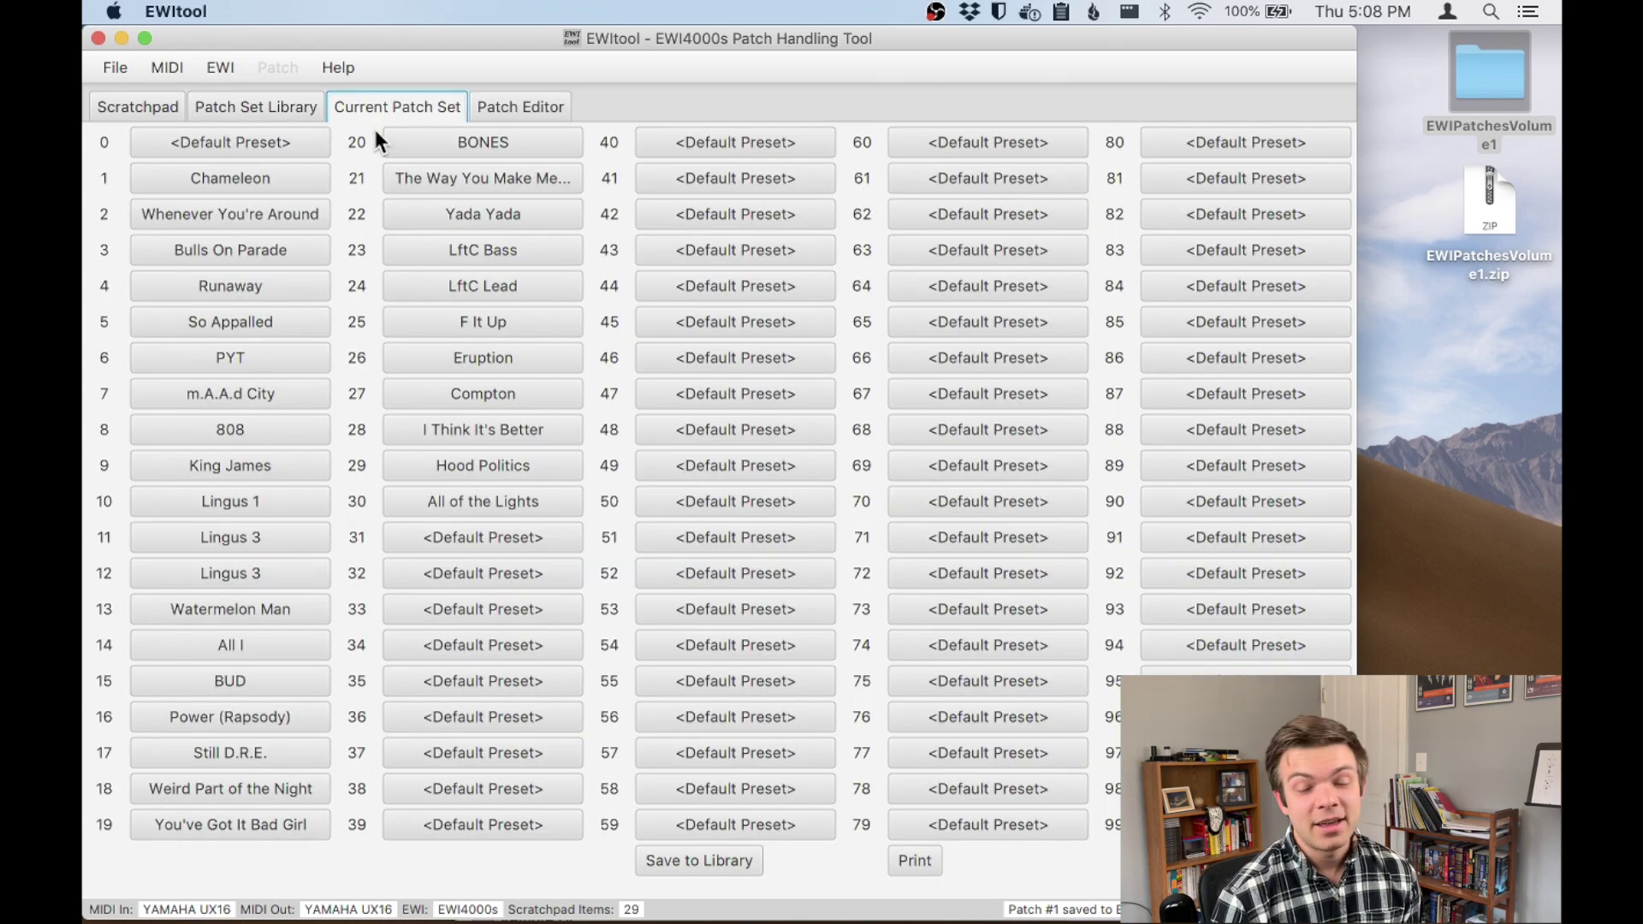
- Open patch 3 - Bulls On Parade in the Patch Editor to try out its sound
click(513, 109)
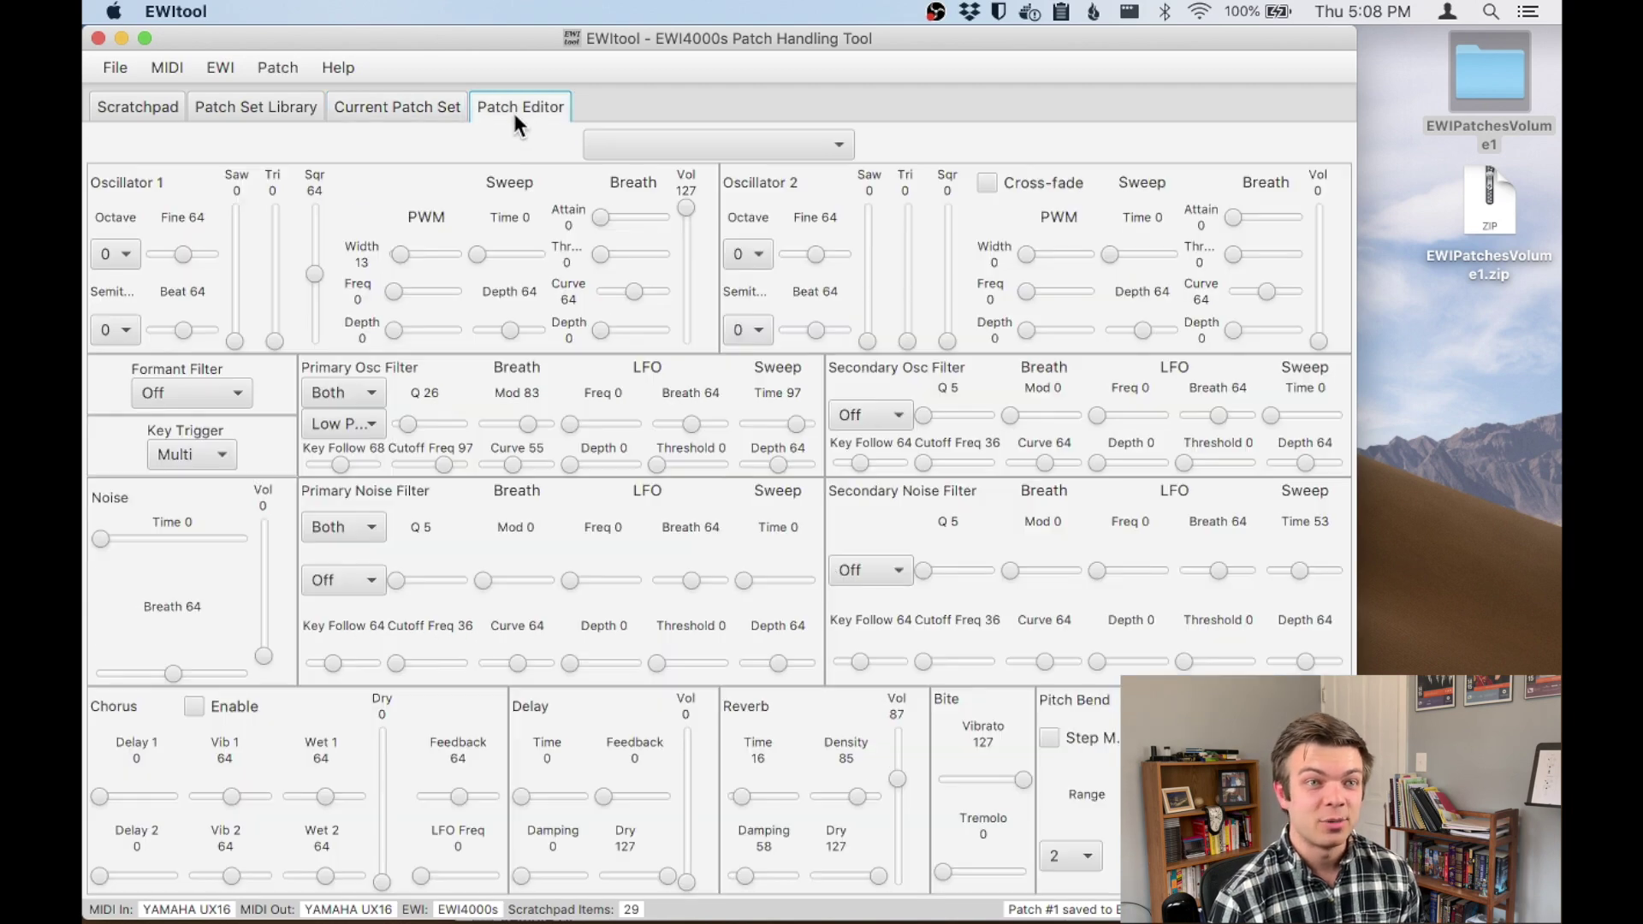
click(737, 142)
scroll(672, 257, up, 3)
scroll(670, 258, up, 3)
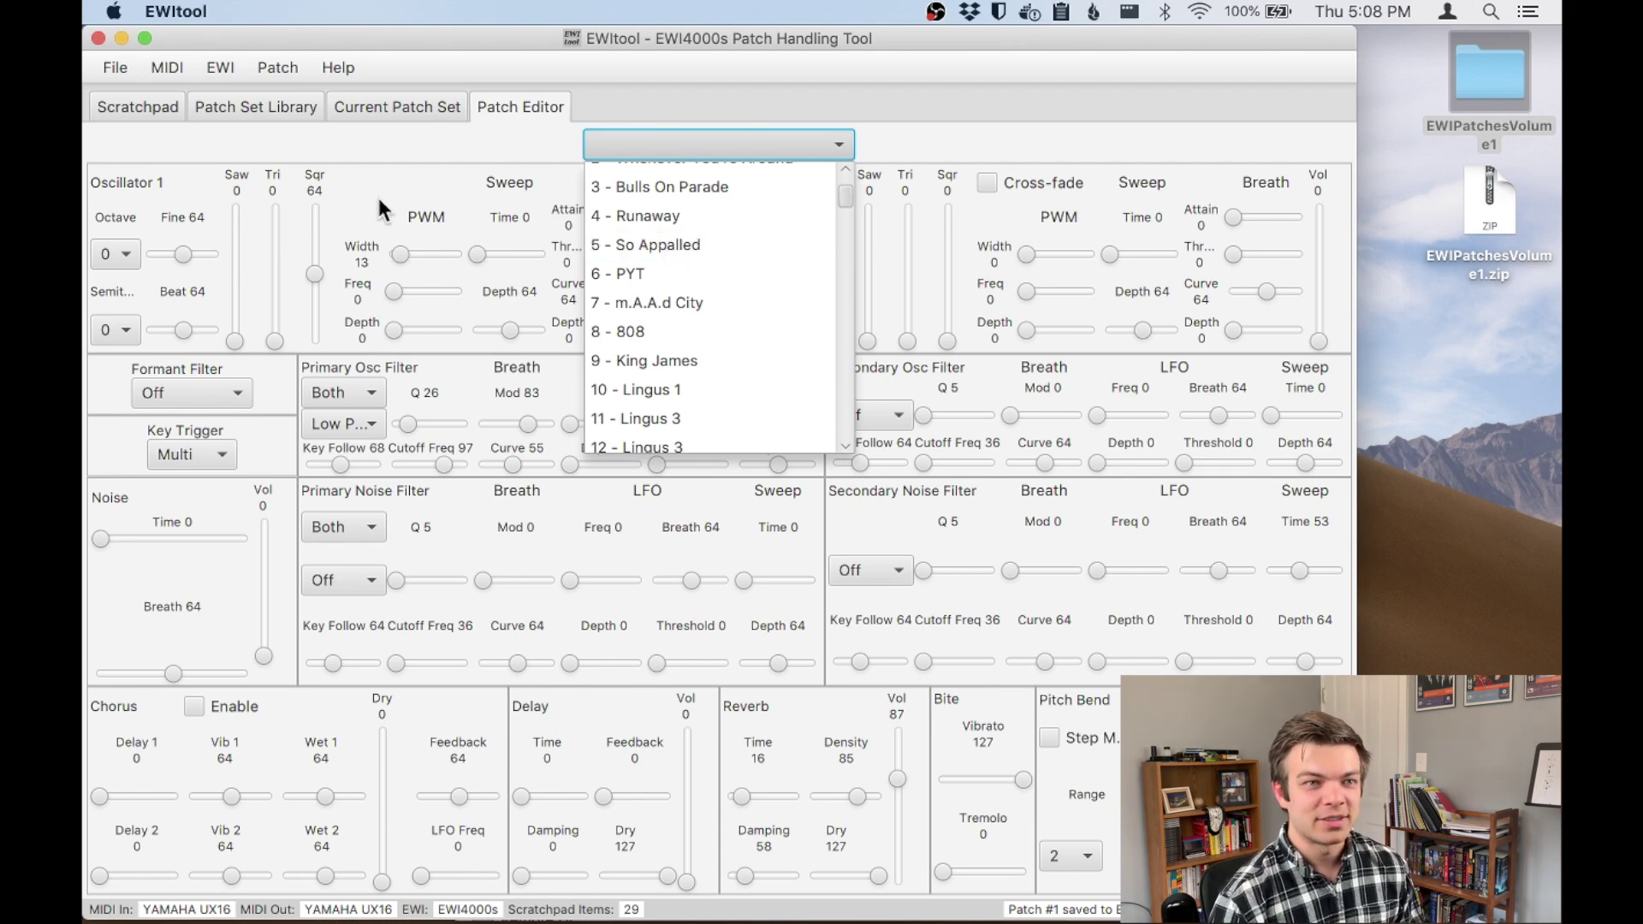
click(633, 188)
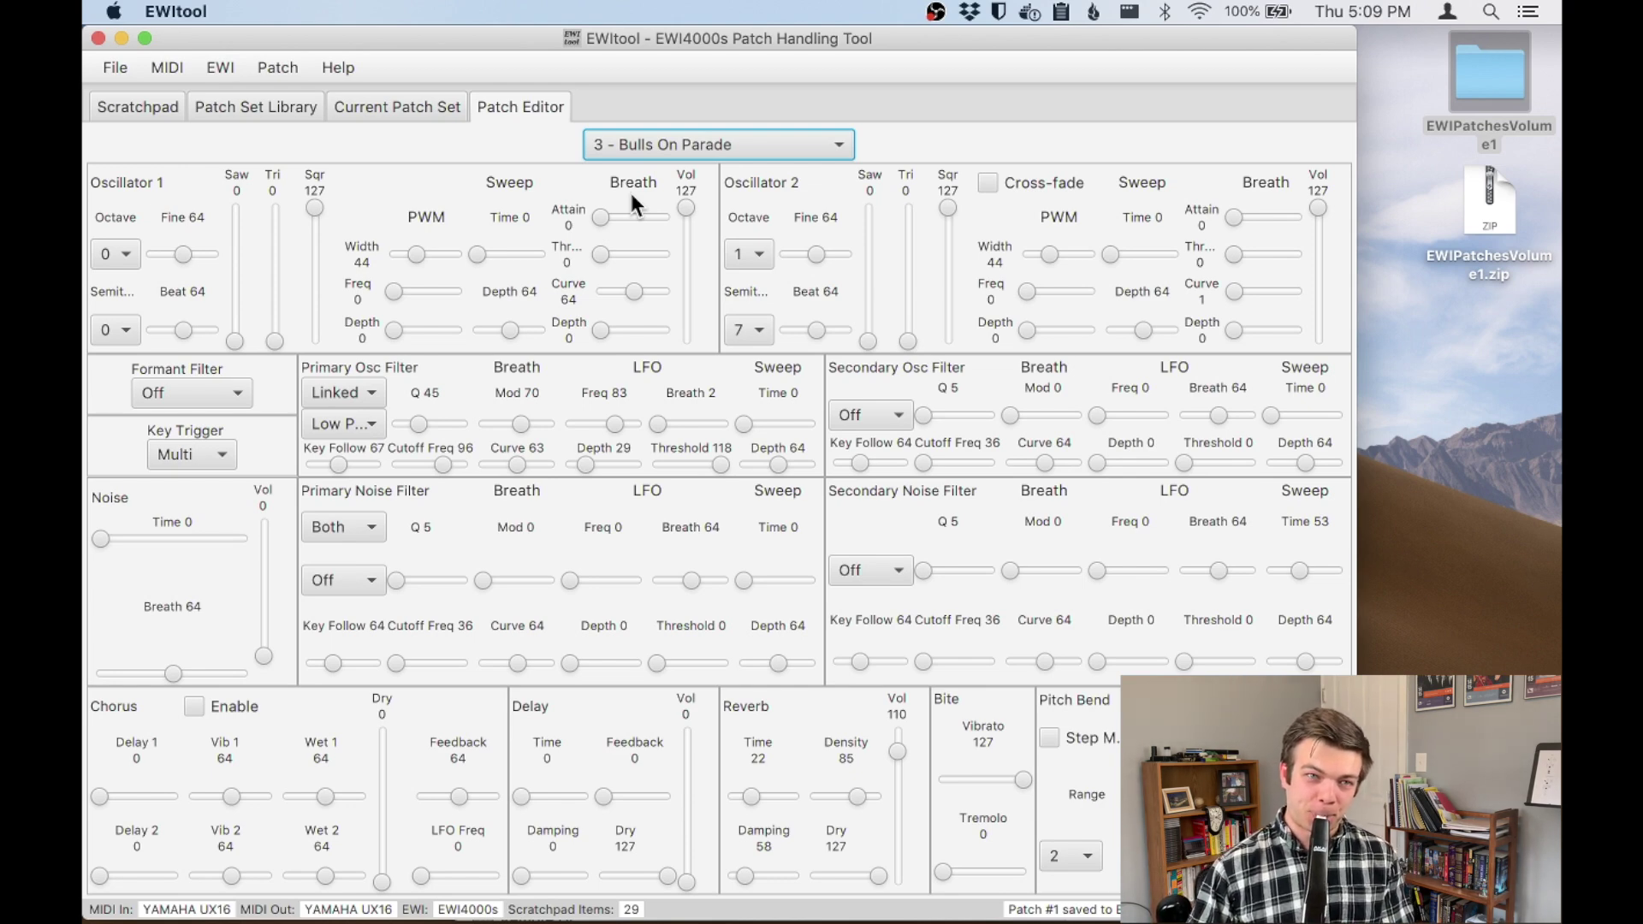
- Try out patch 8 - 808 and patch 1 - Chameleon in the Patch Editor
click(657, 147)
scroll(637, 283, up, 2)
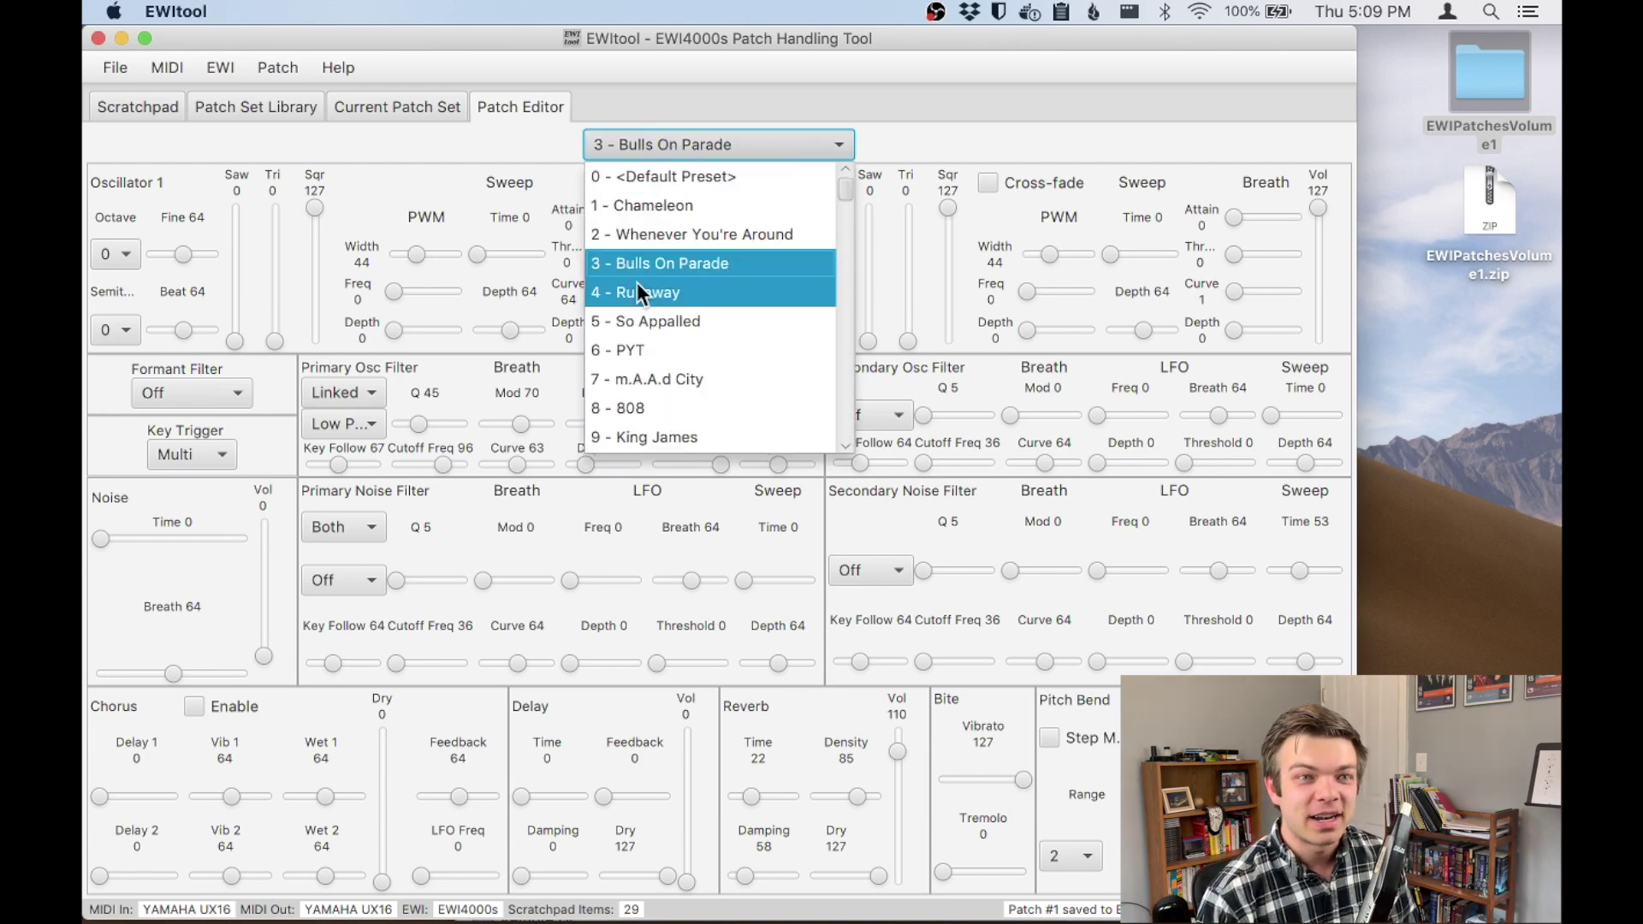
click(638, 411)
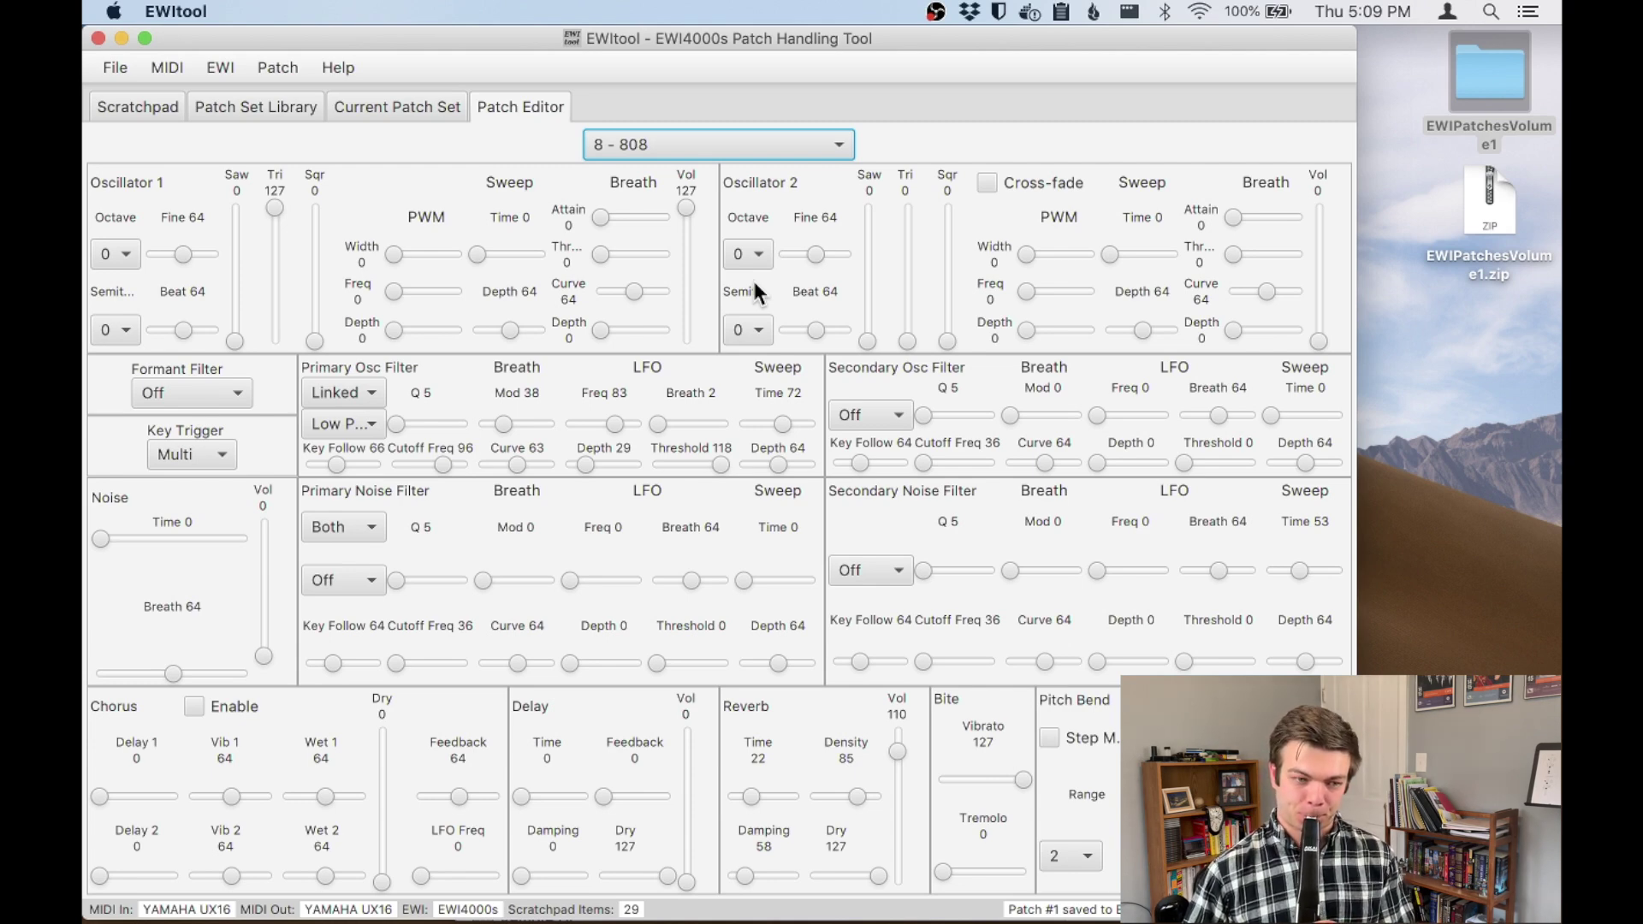
click(720, 136)
click(665, 202)
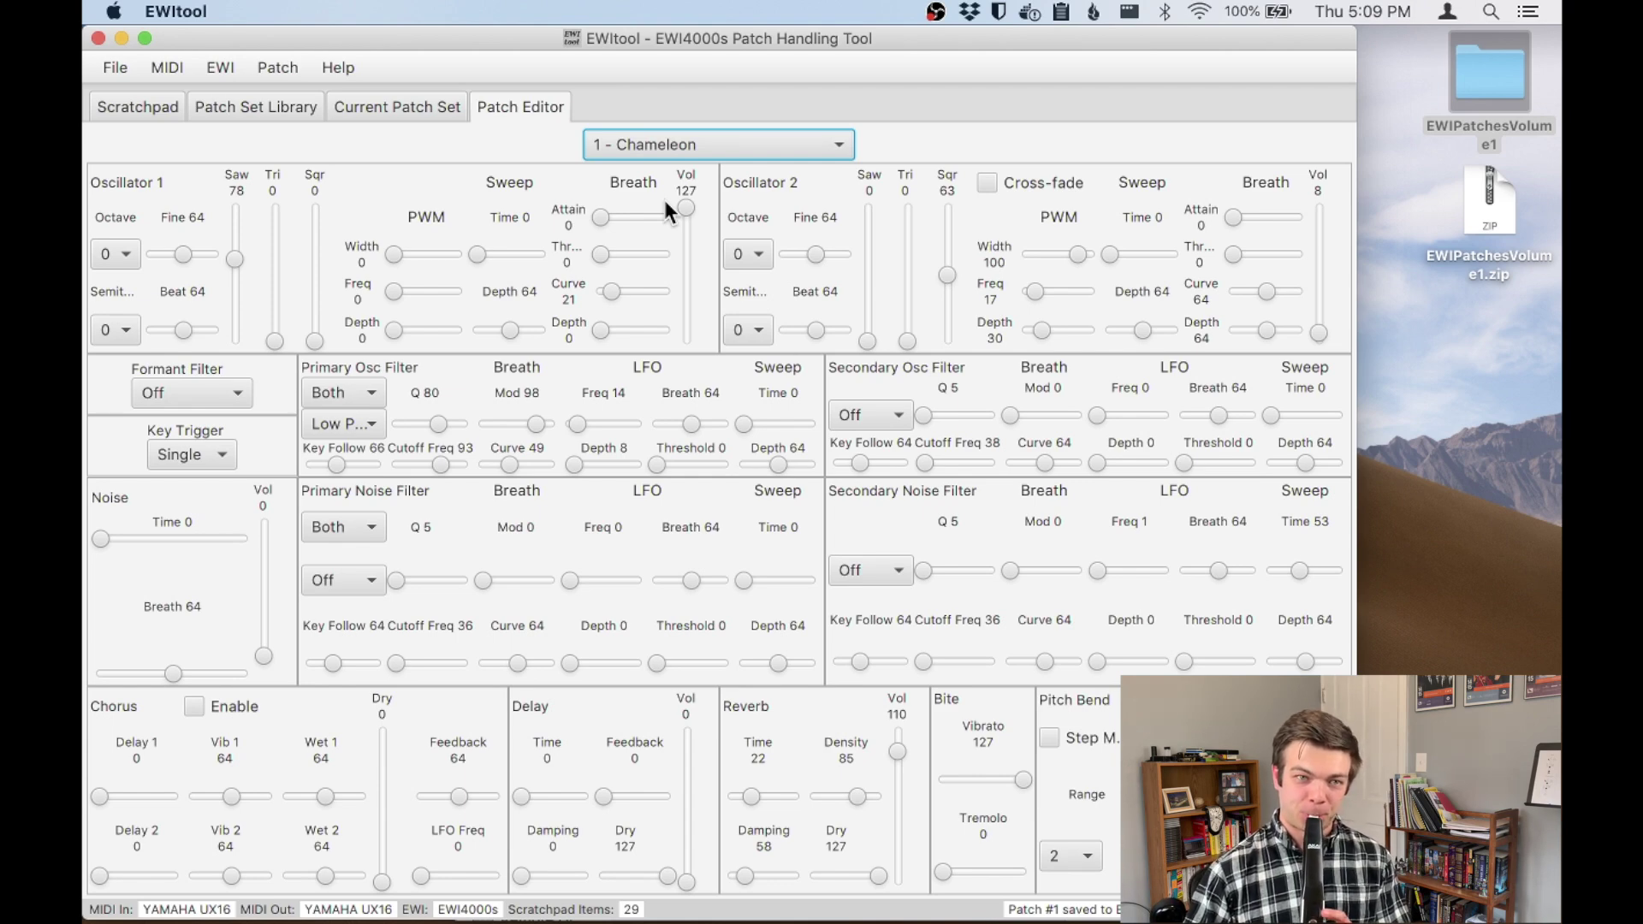
key(space)
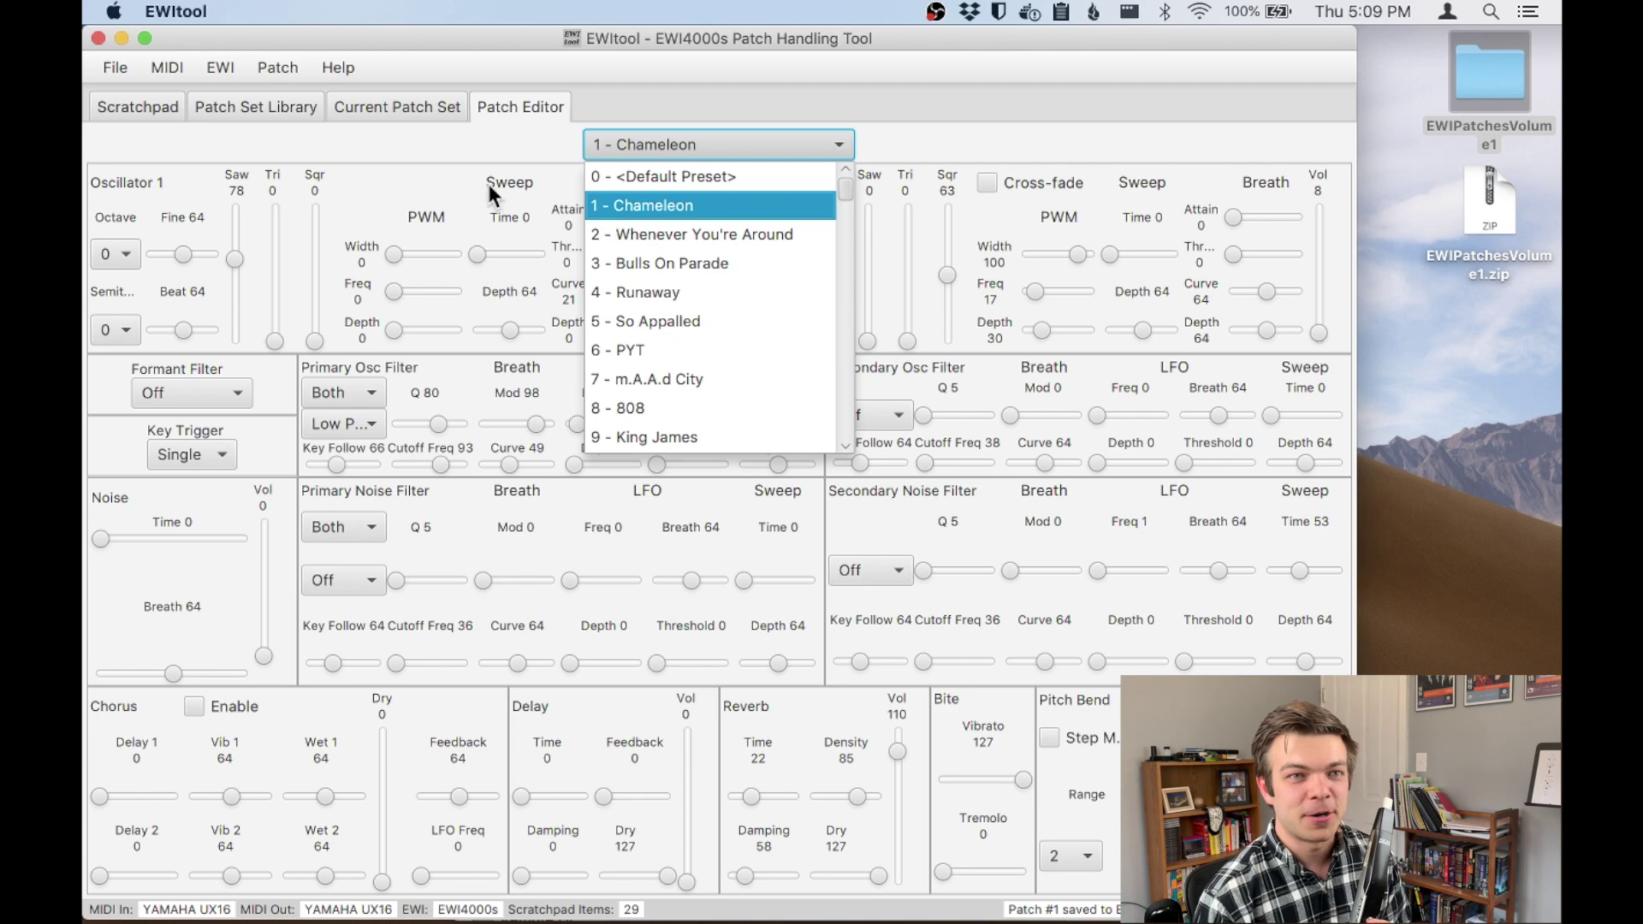
click(435, 190)
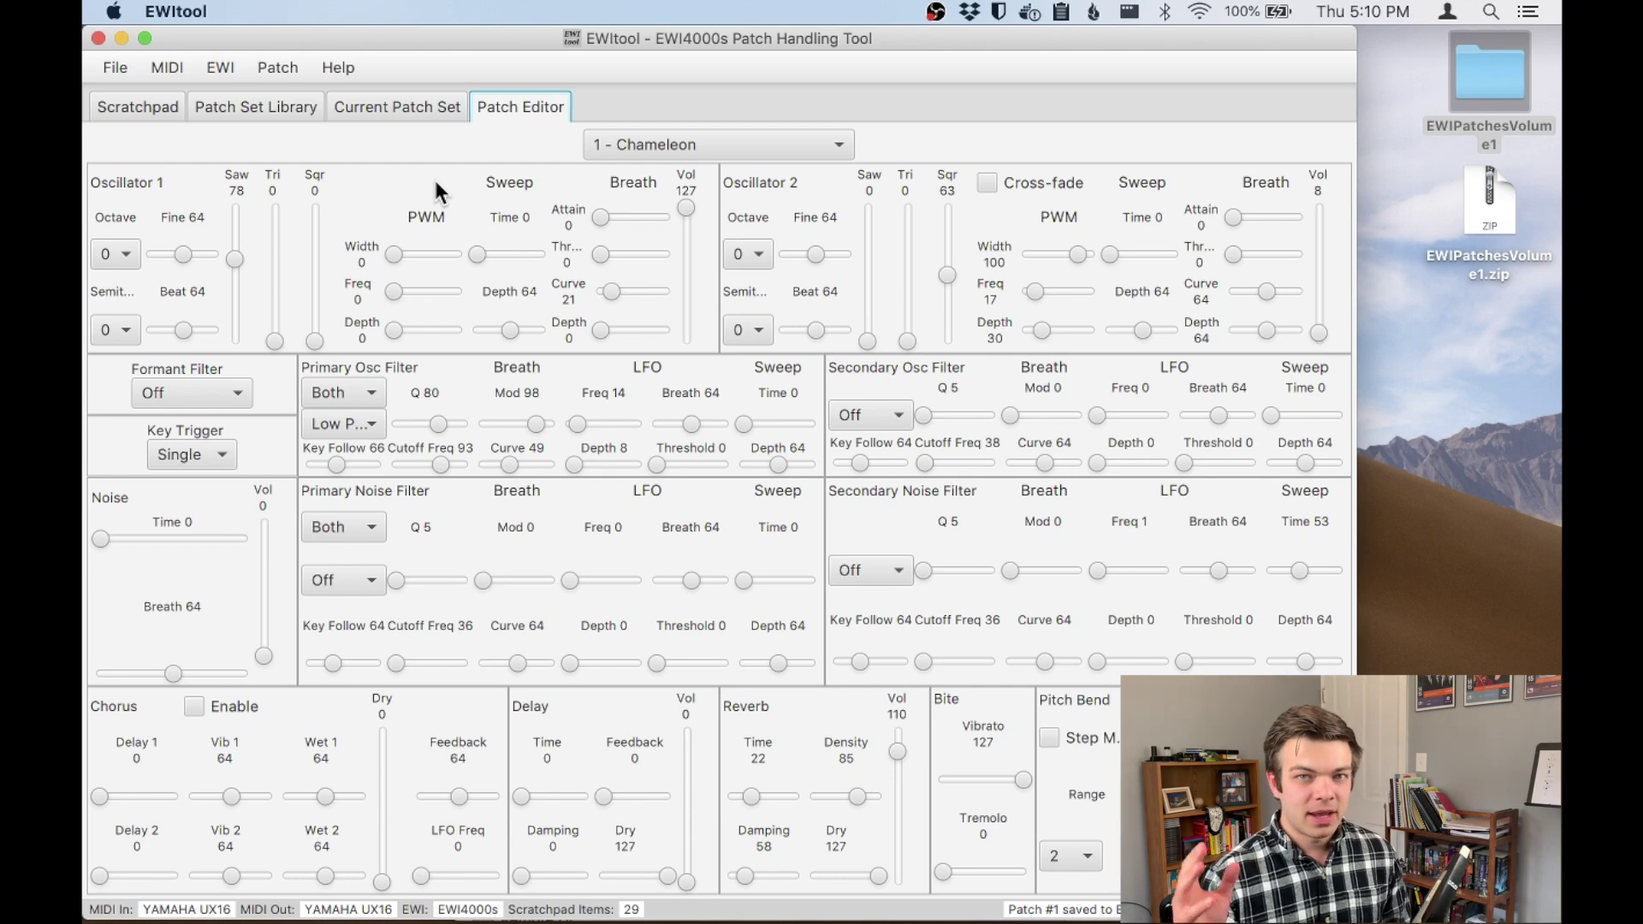
- Restore the Backup.syx patch set to the EWI, overwriting all its patches, and refresh the current patch set from the instrument
click(274, 111)
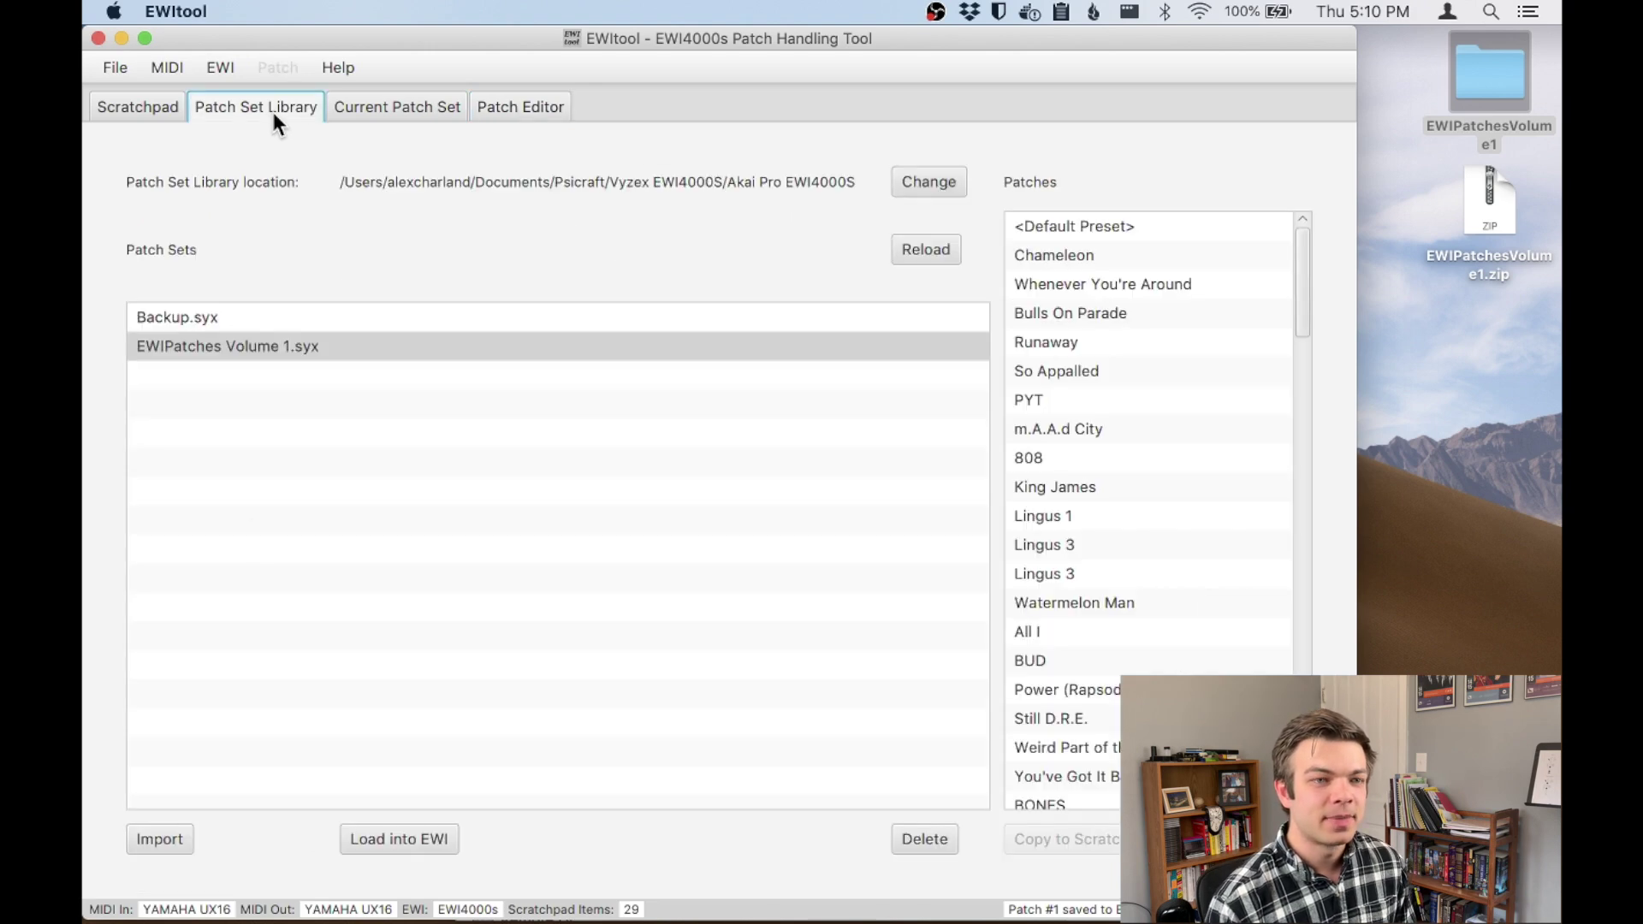
click(175, 320)
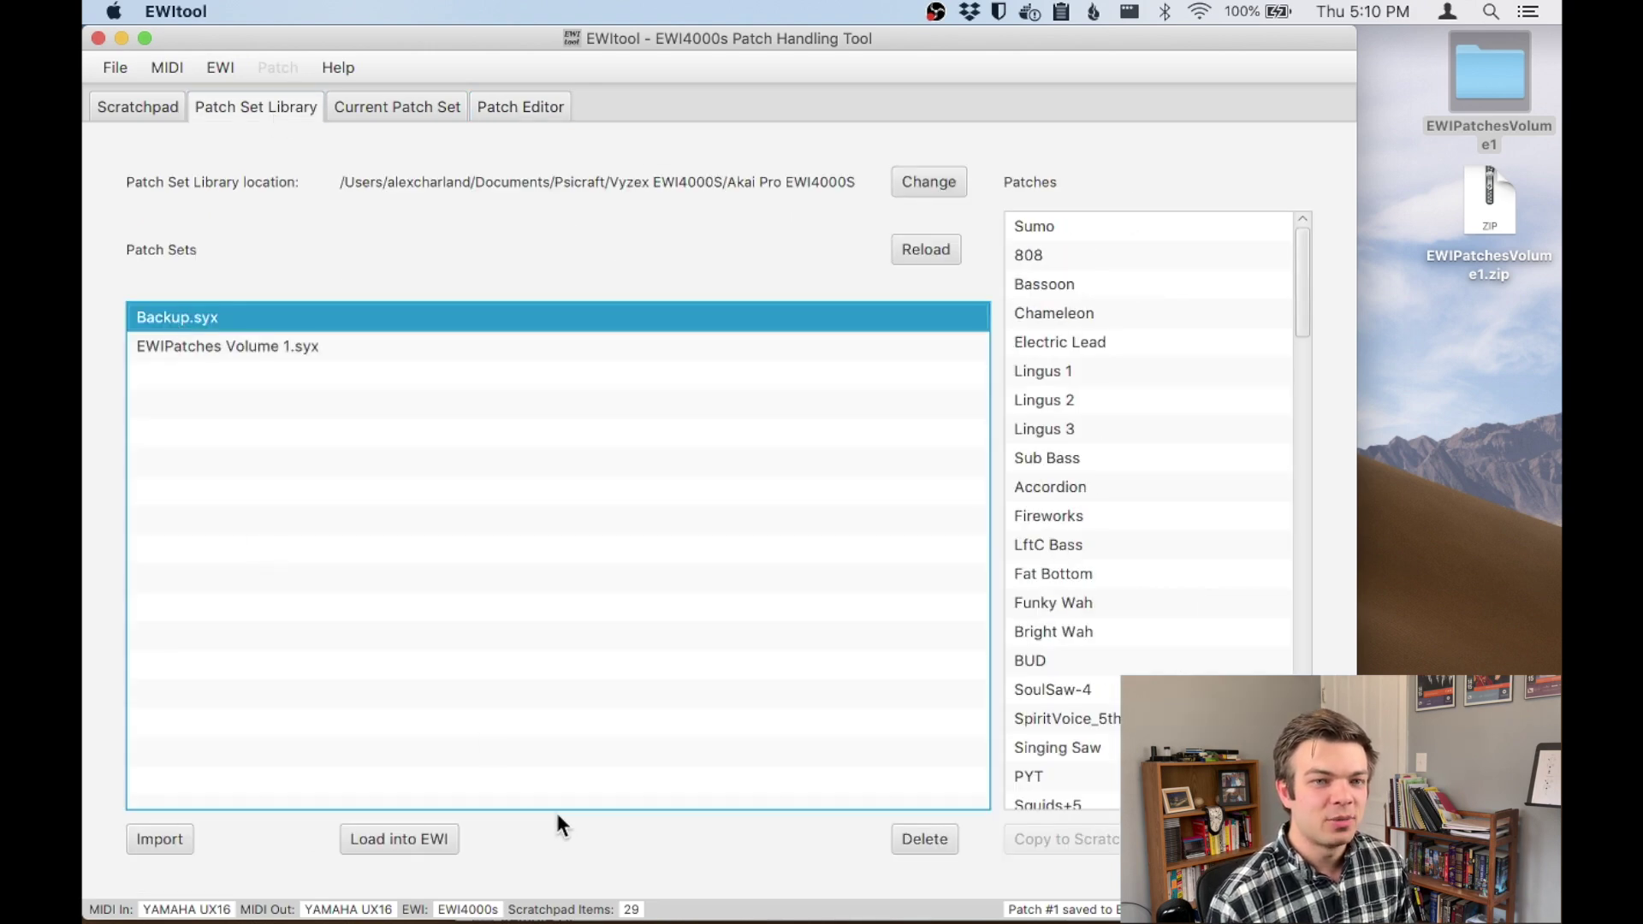
click(406, 844)
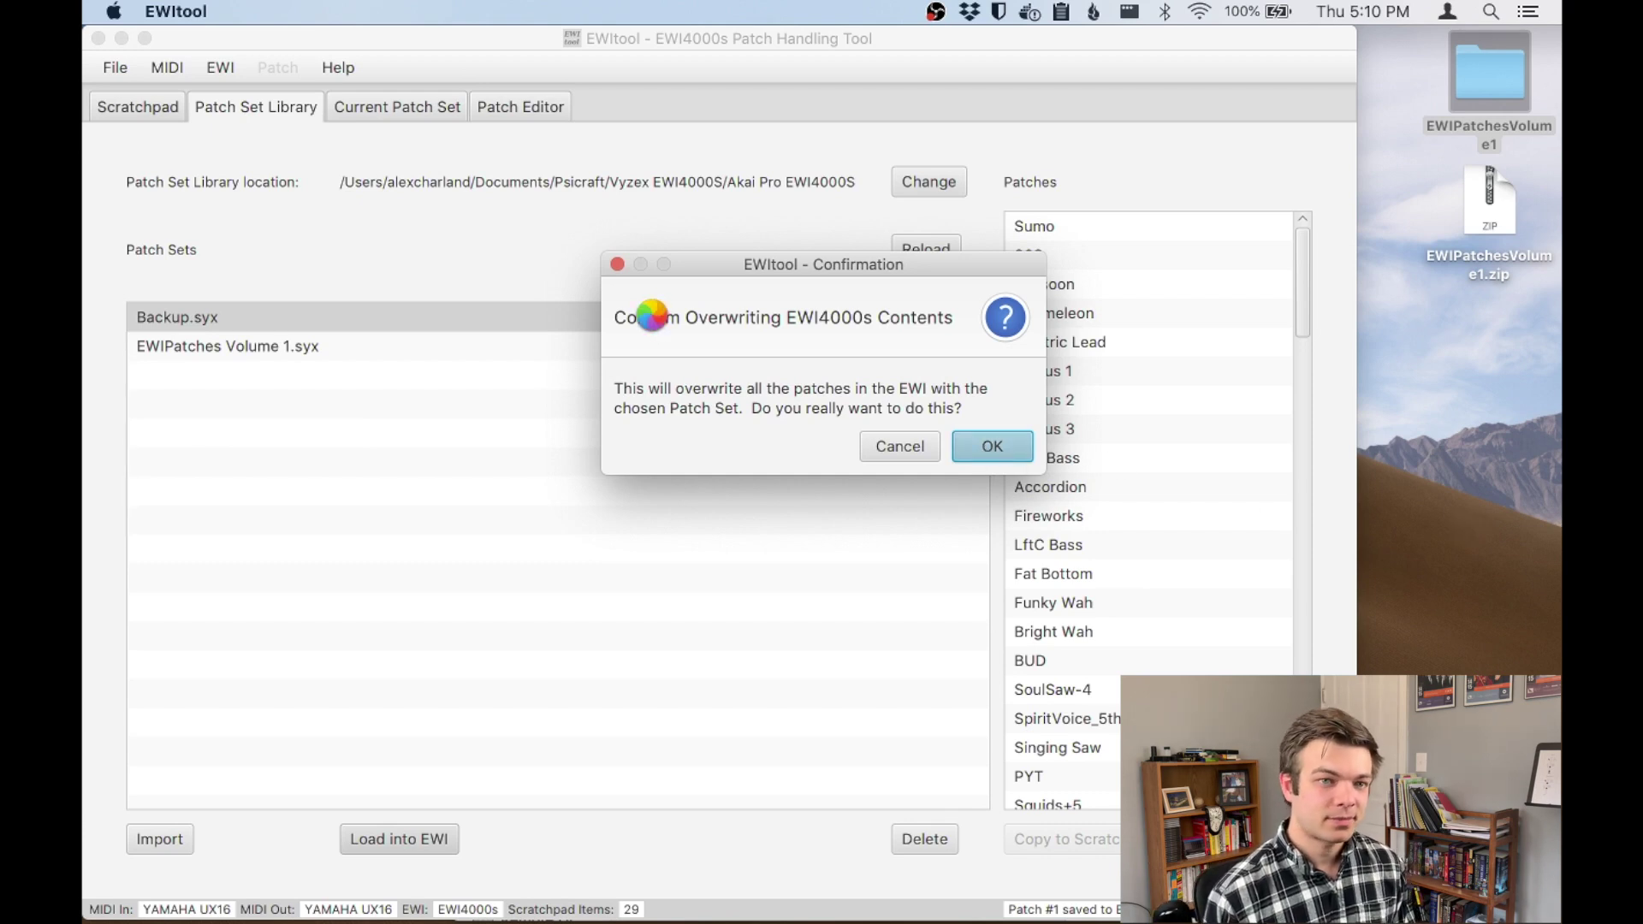
click(220, 66)
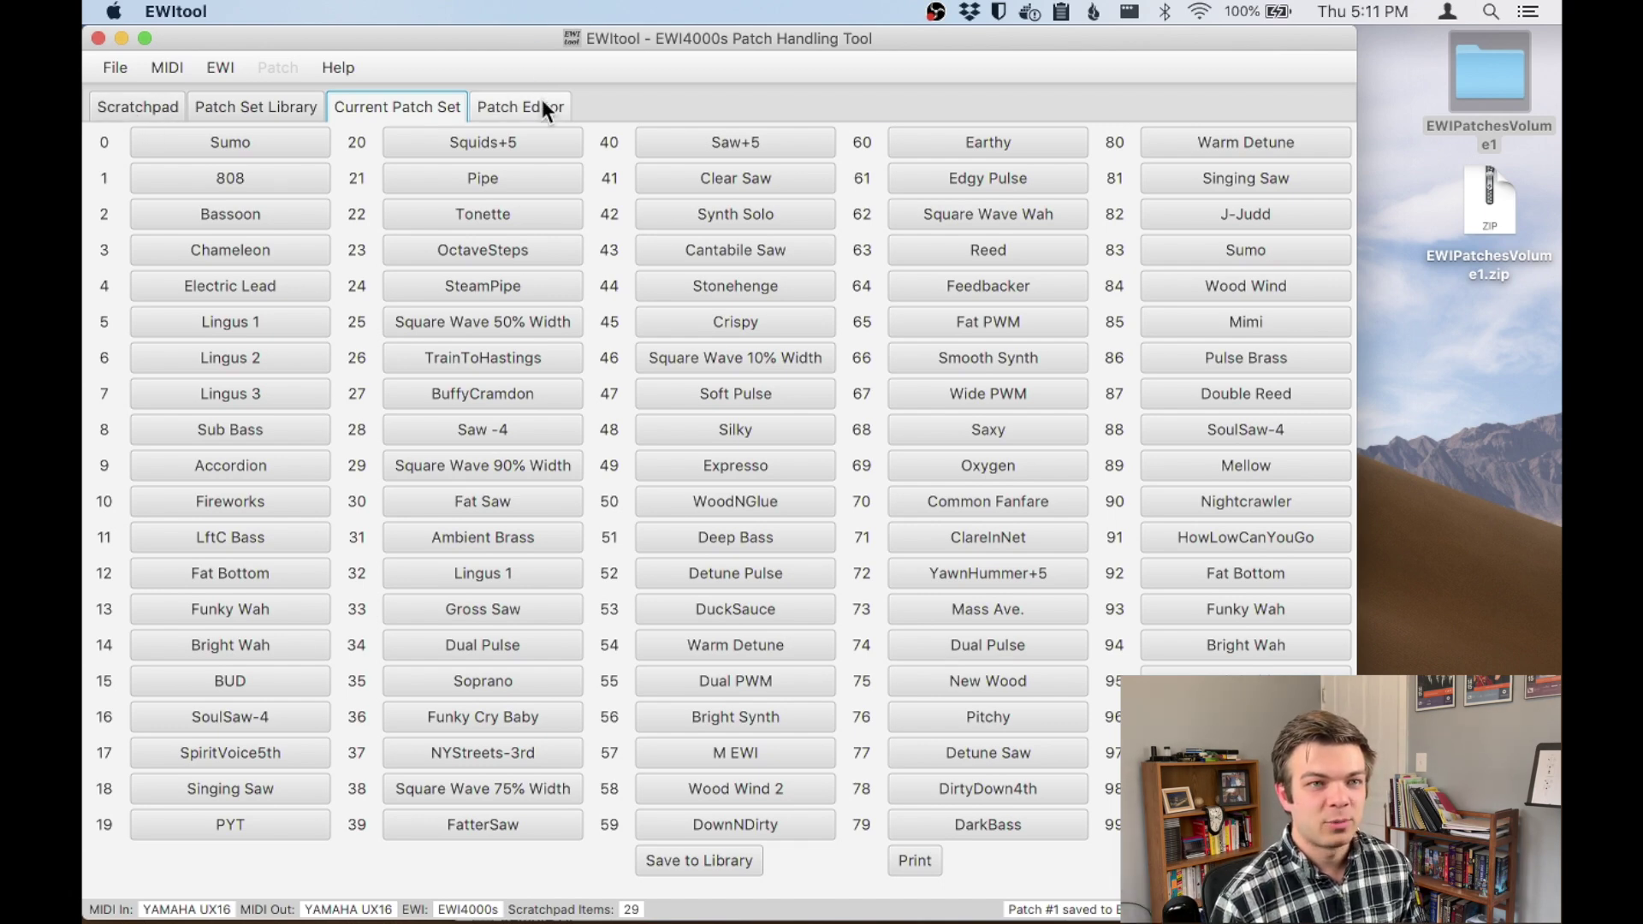
- Open patch 17 - SpiritVoice_5th in the Patch Editor to try out its sound
click(517, 105)
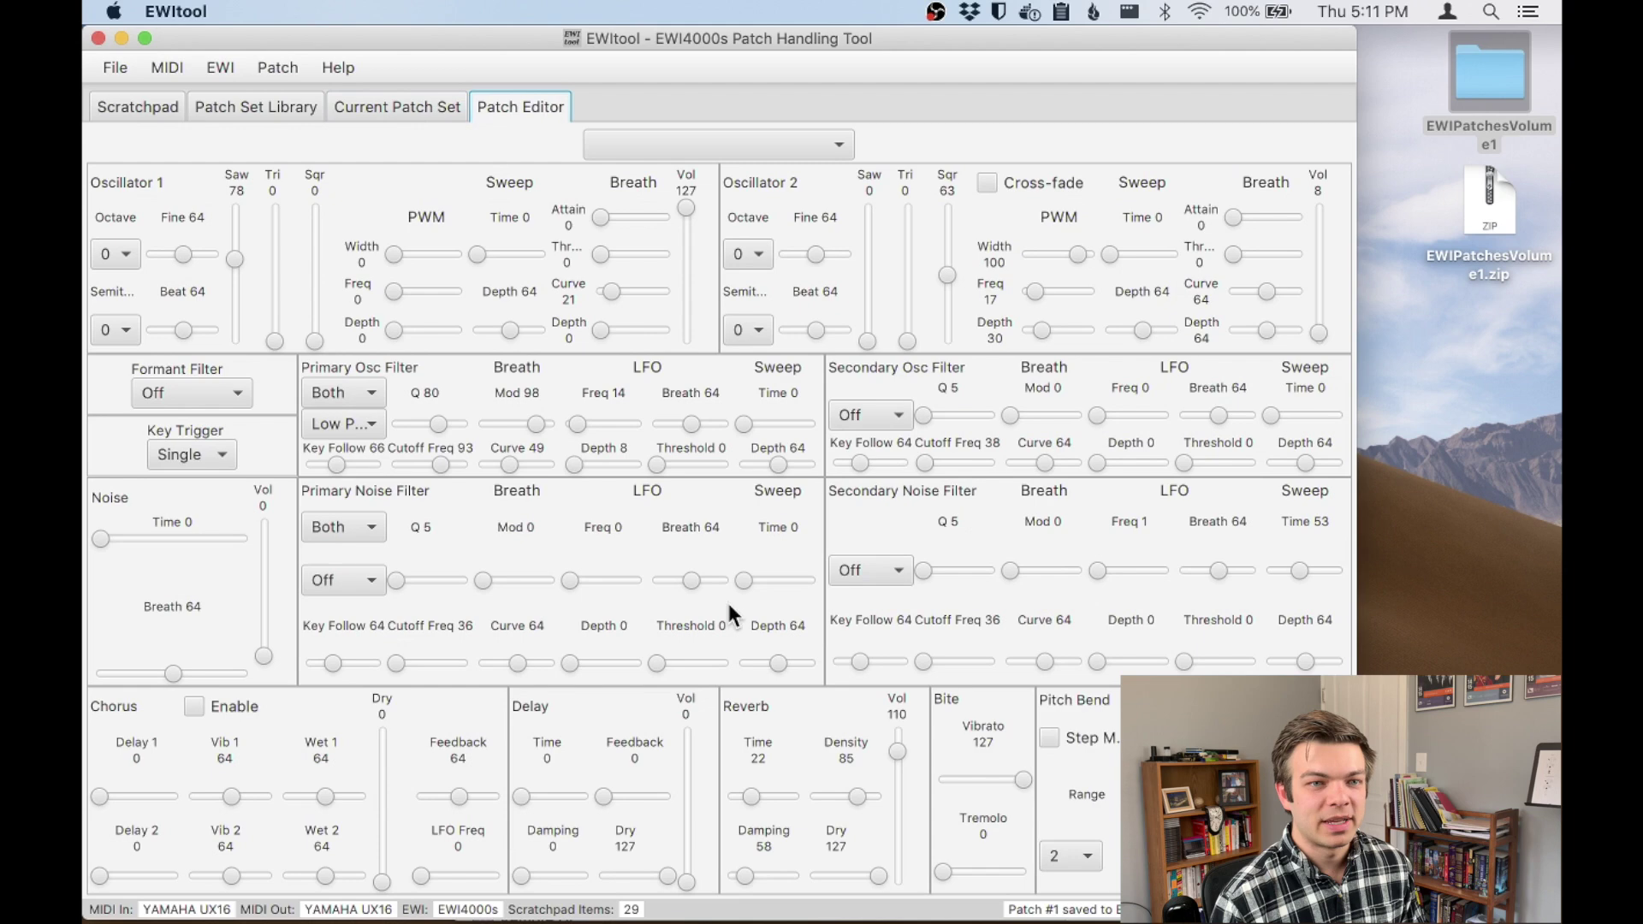
click(692, 136)
scroll(661, 306, down, 2)
scroll(657, 301, down, 5)
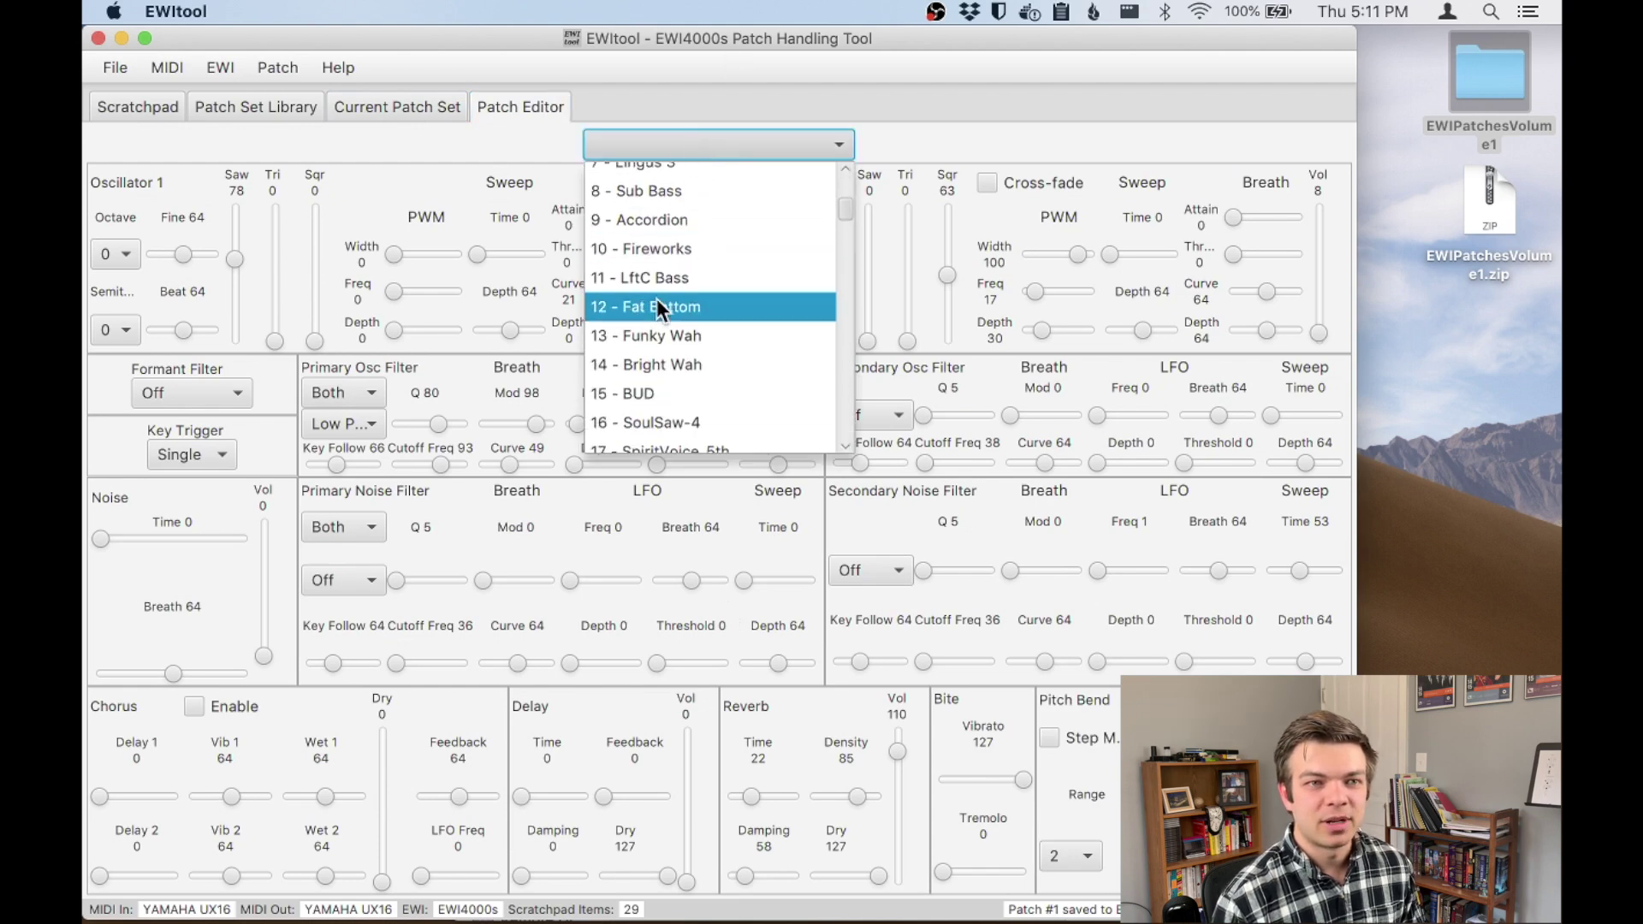
click(700, 349)
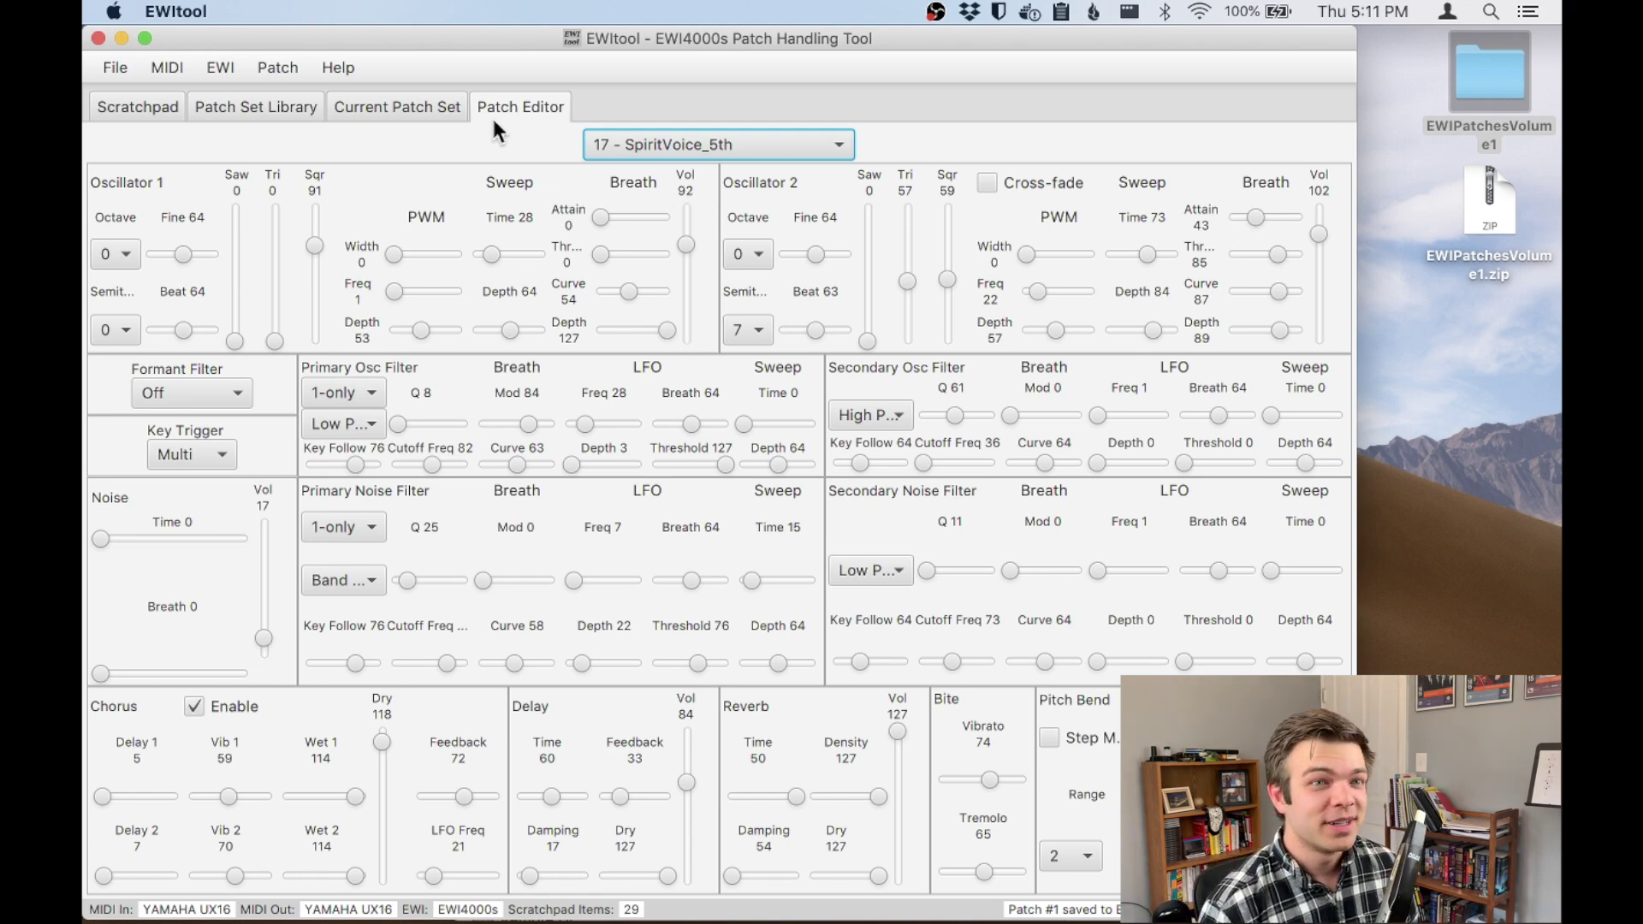
- Paste the Chameleon patch from the Scratchpad into slot 17 of the current patch set, replacing SpiritVoice_5th
click(402, 107)
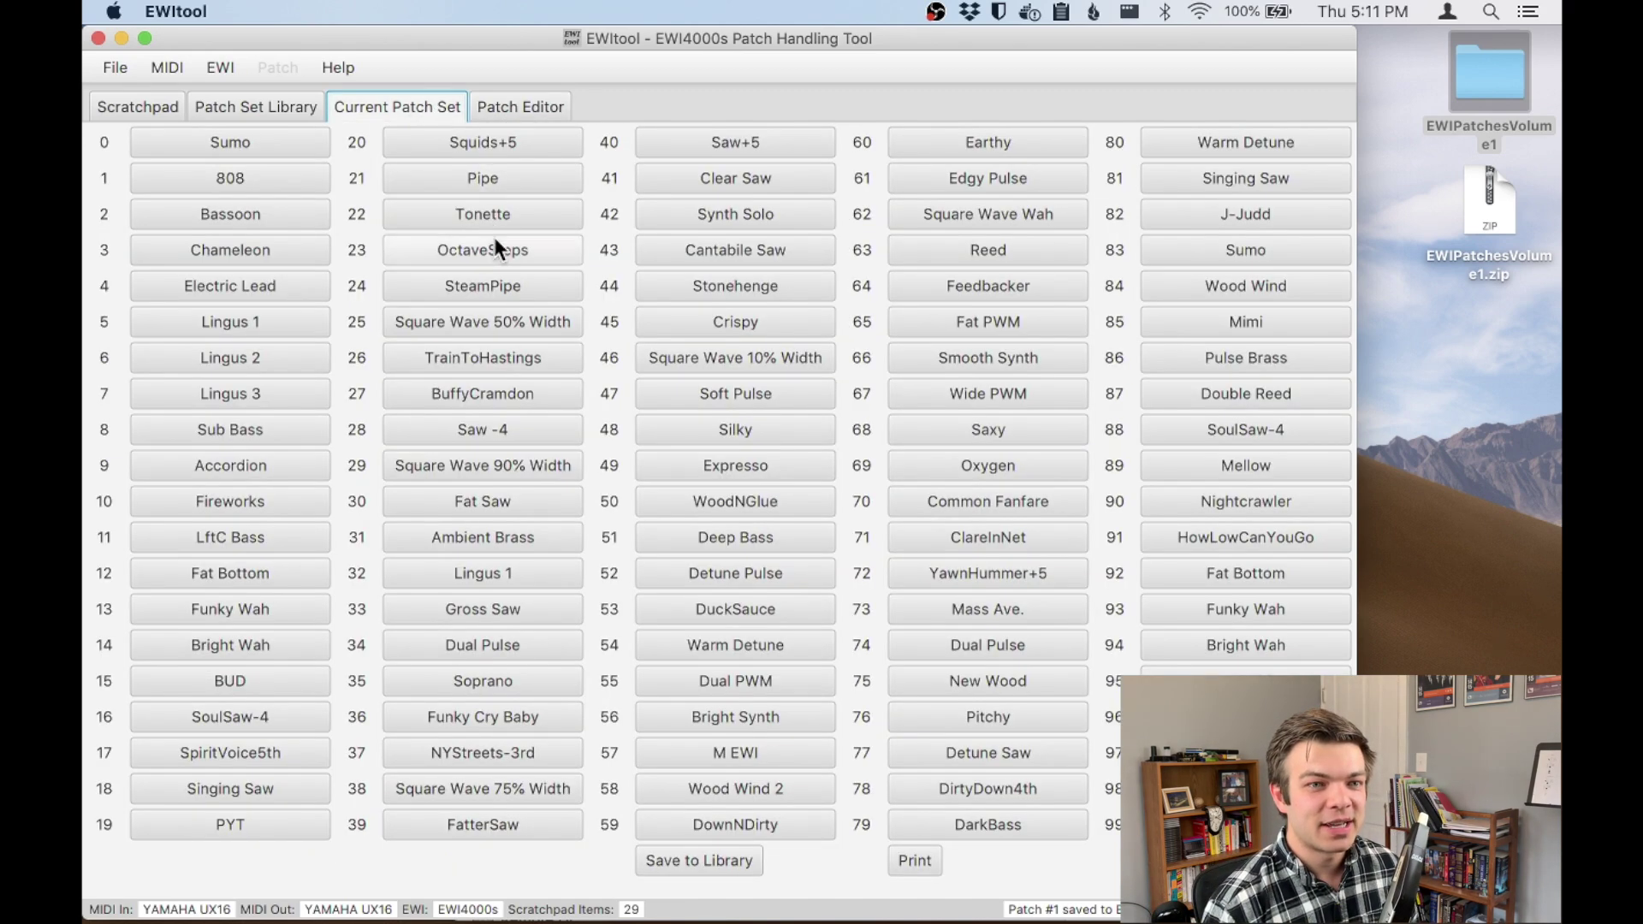
click(522, 107)
click(417, 99)
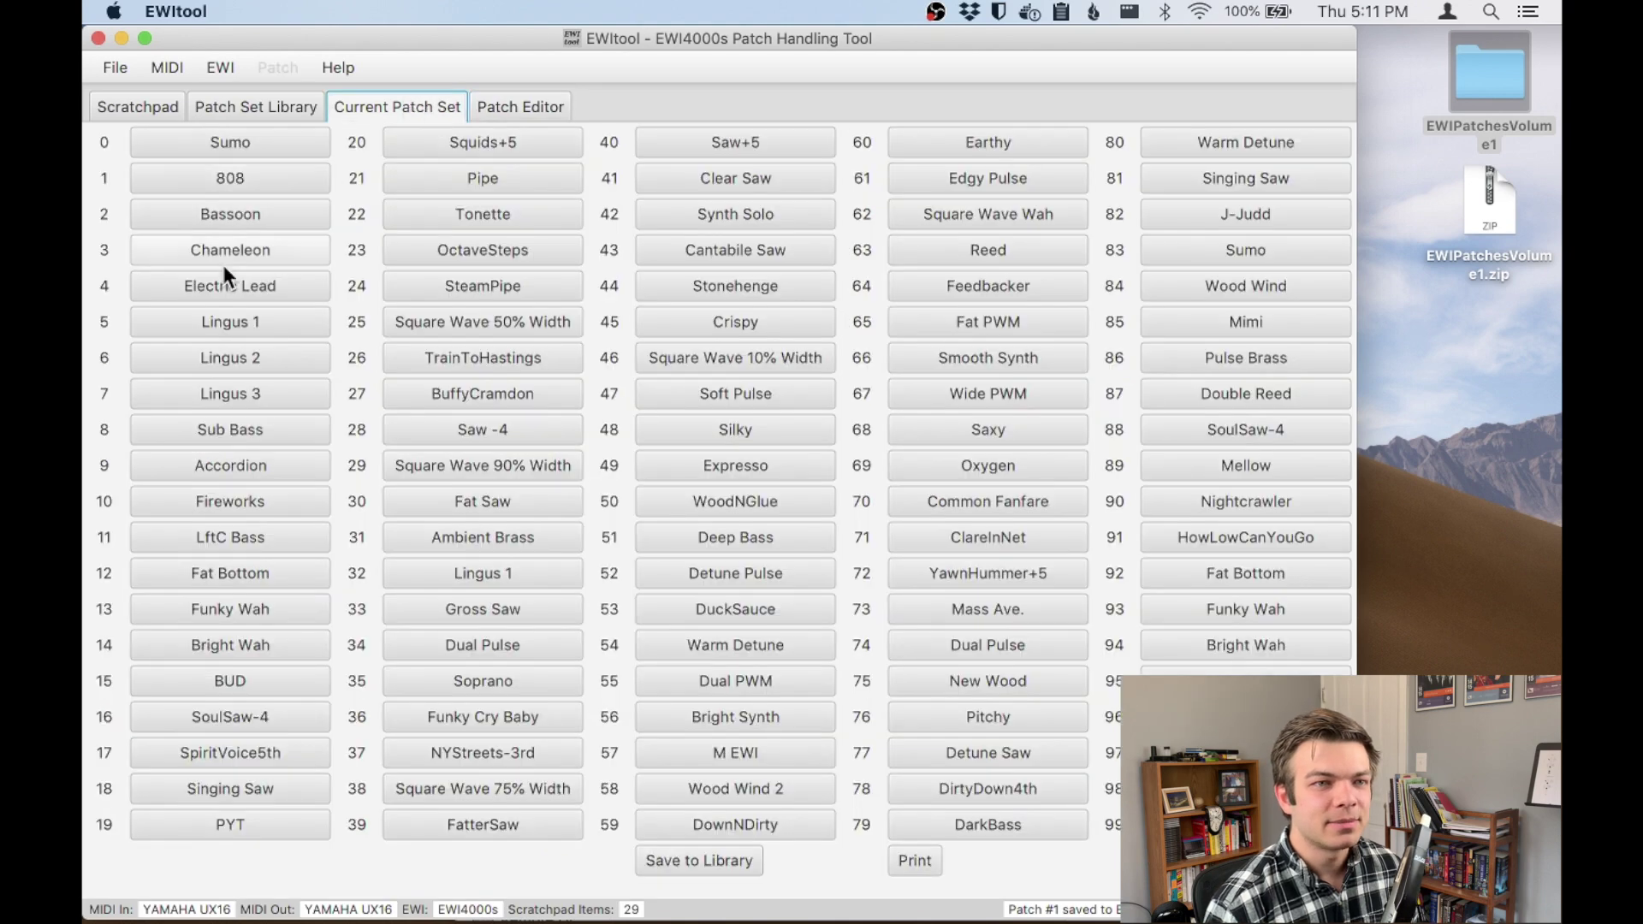
click(189, 756)
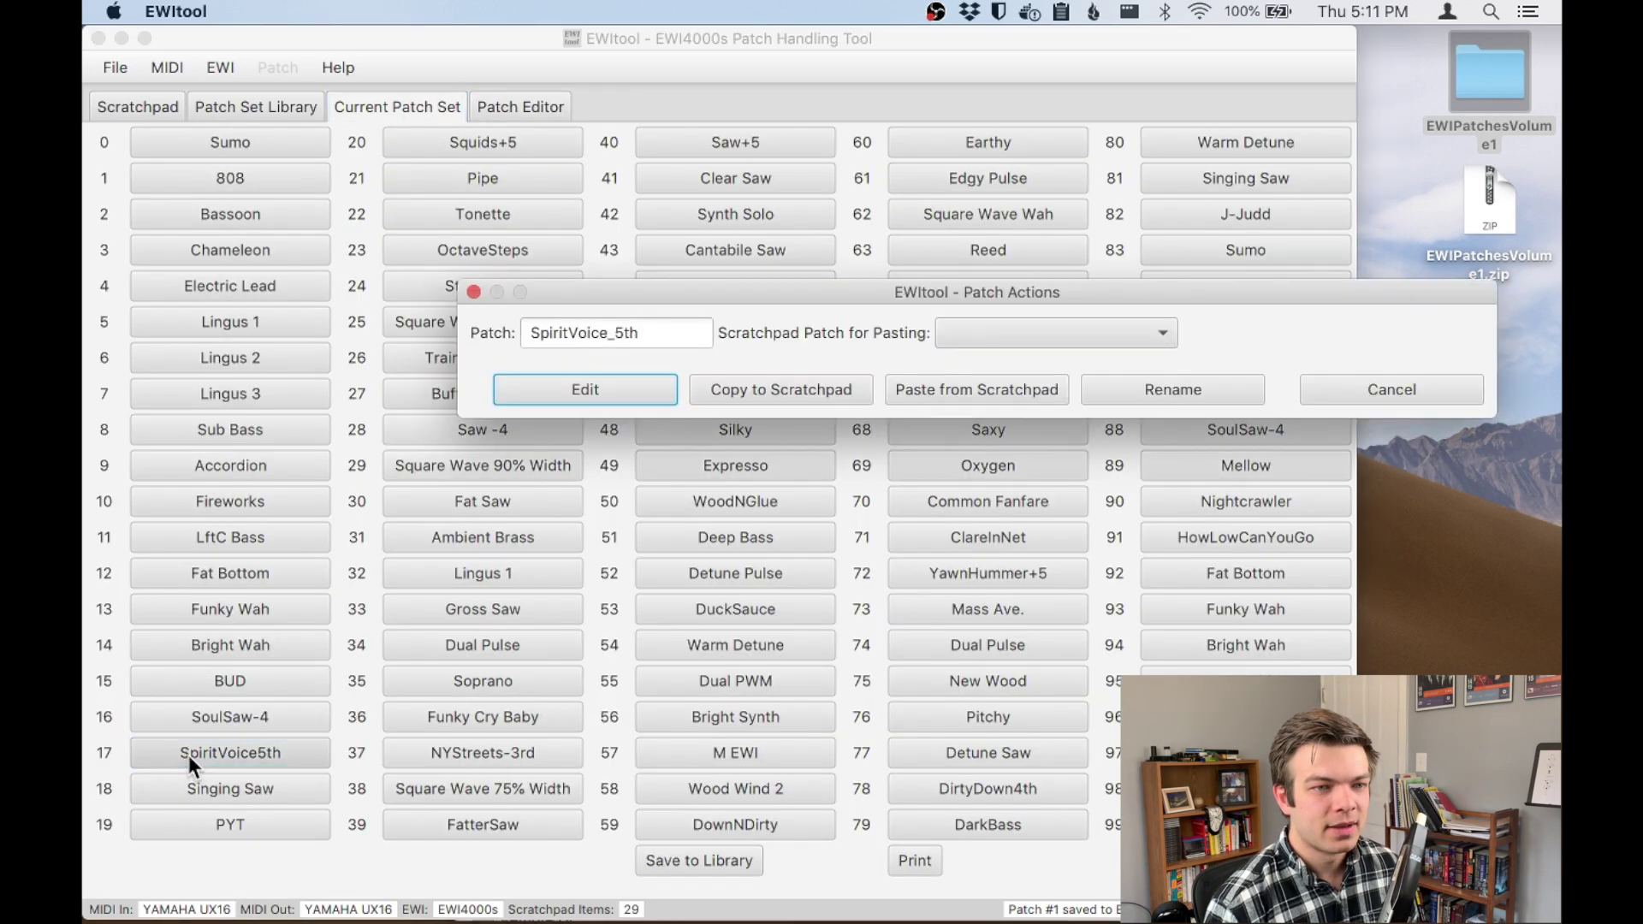
click(969, 331)
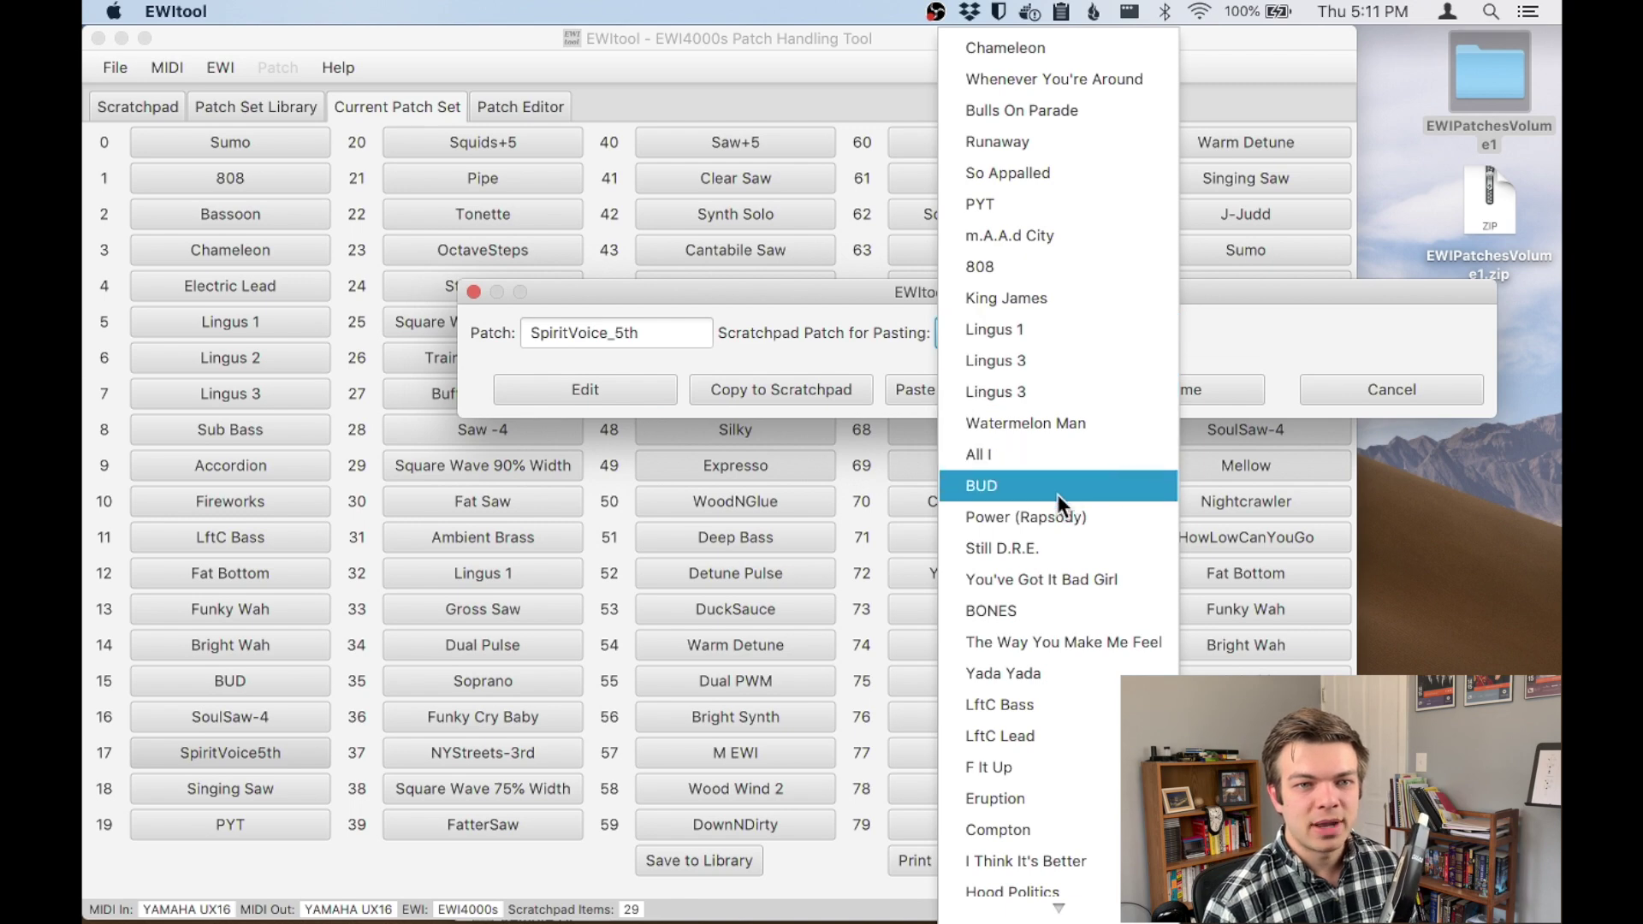
click(1032, 53)
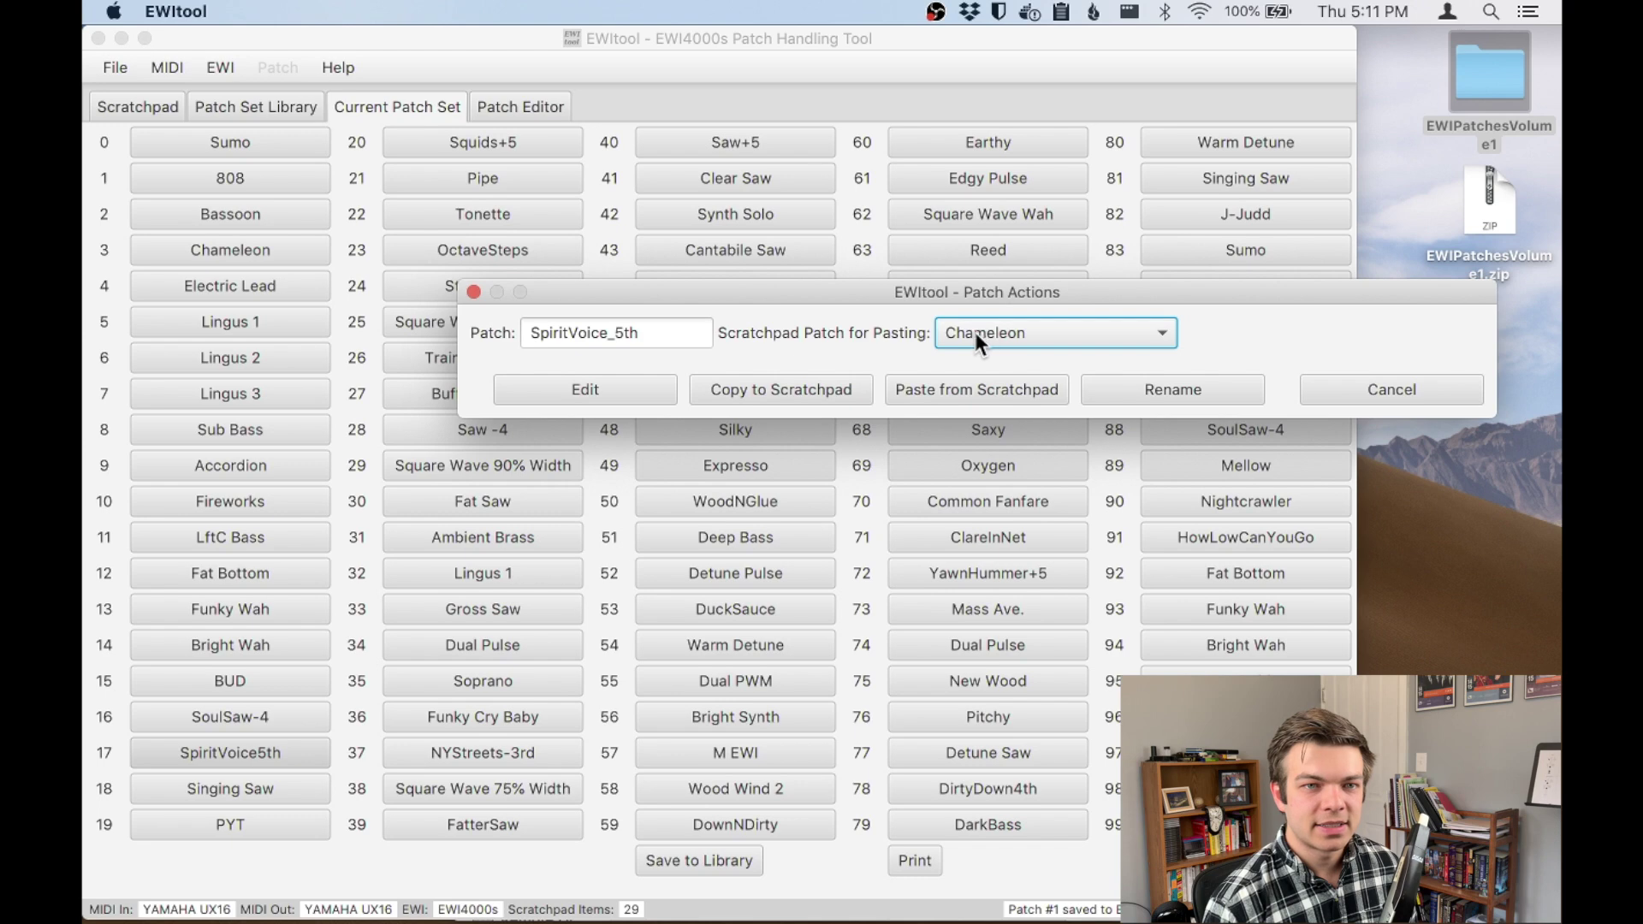
click(956, 392)
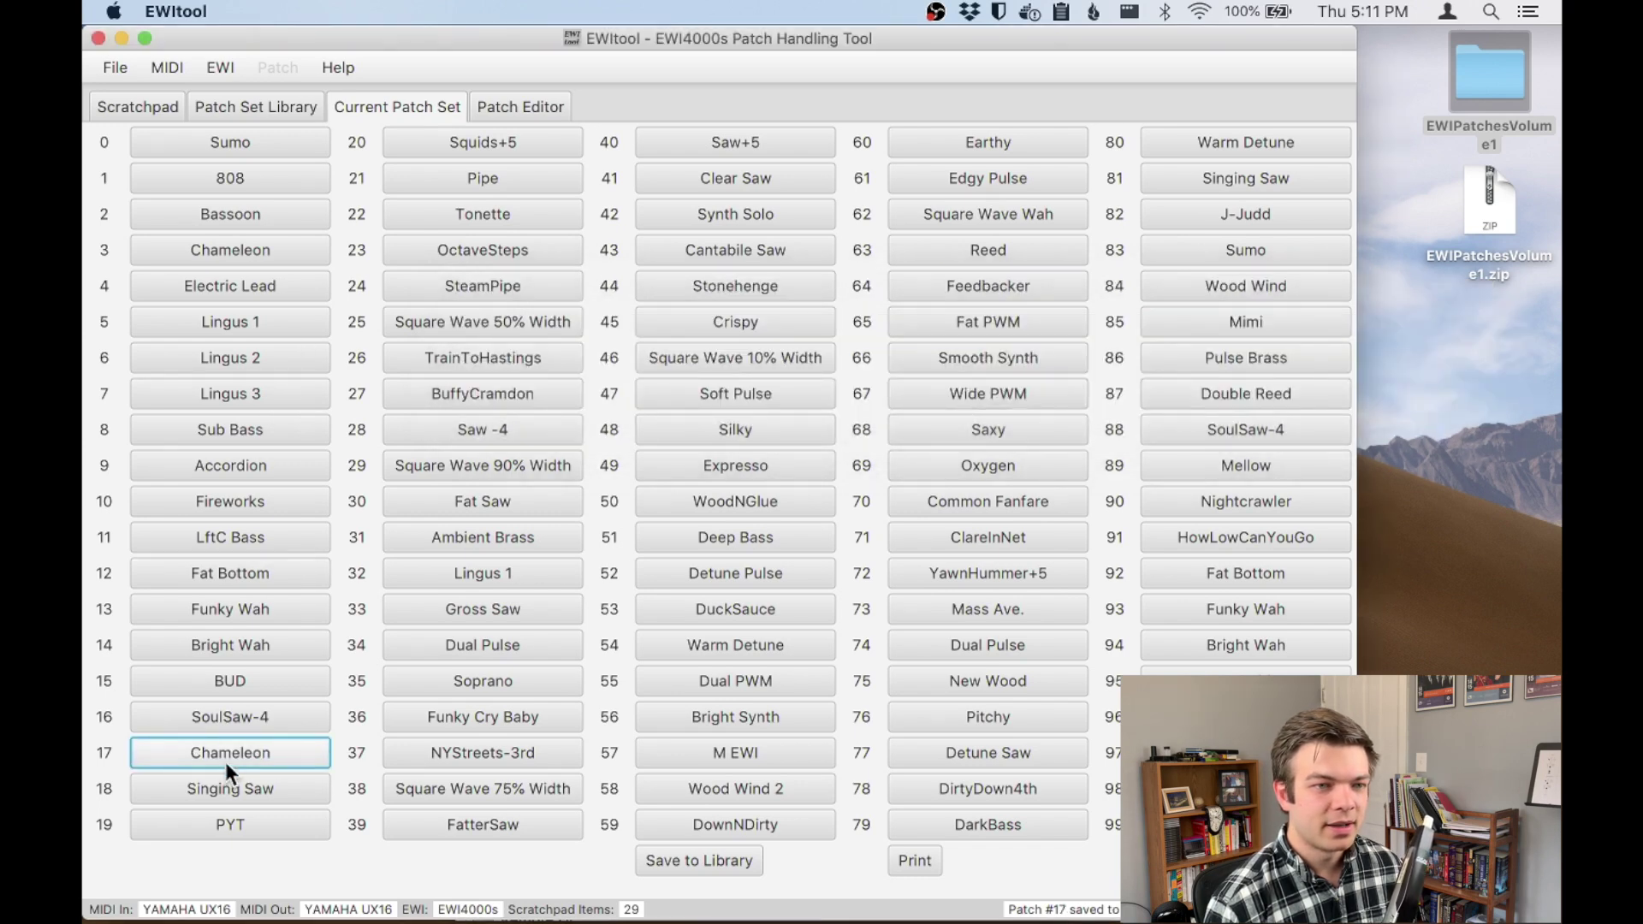
- Open patch 17 - Chameleon in the Patch Editor to try out the pasted sound
click(541, 102)
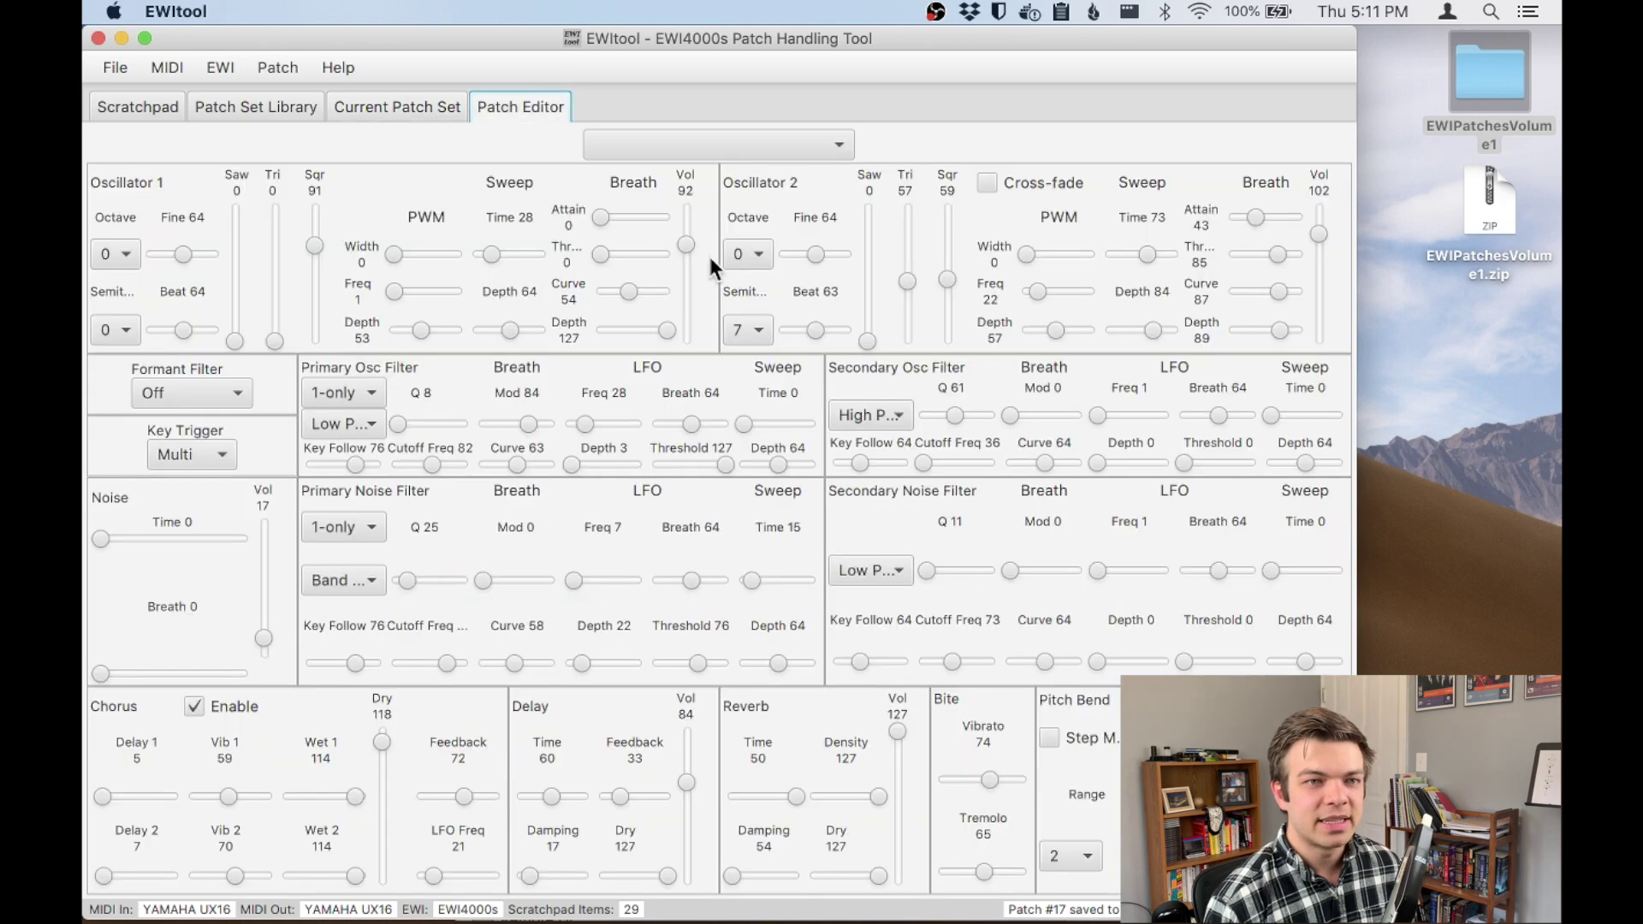
click(710, 145)
click(652, 358)
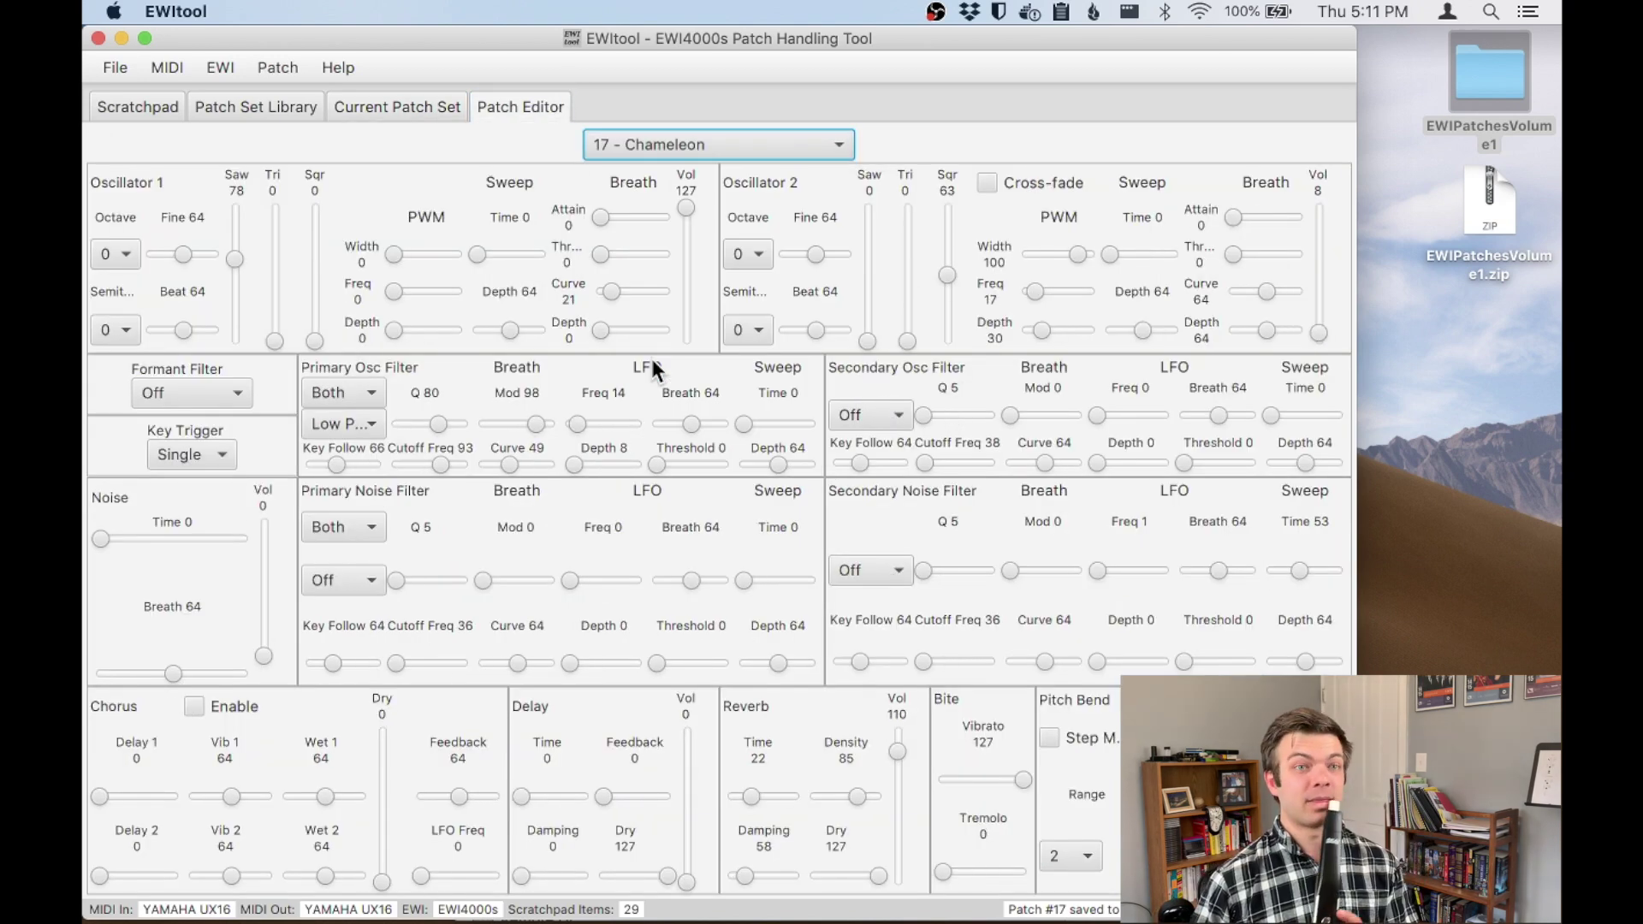
- Save the current patch set, with Chameleon in slot 17, to the library under the filename MyNewSet.syx
click(393, 107)
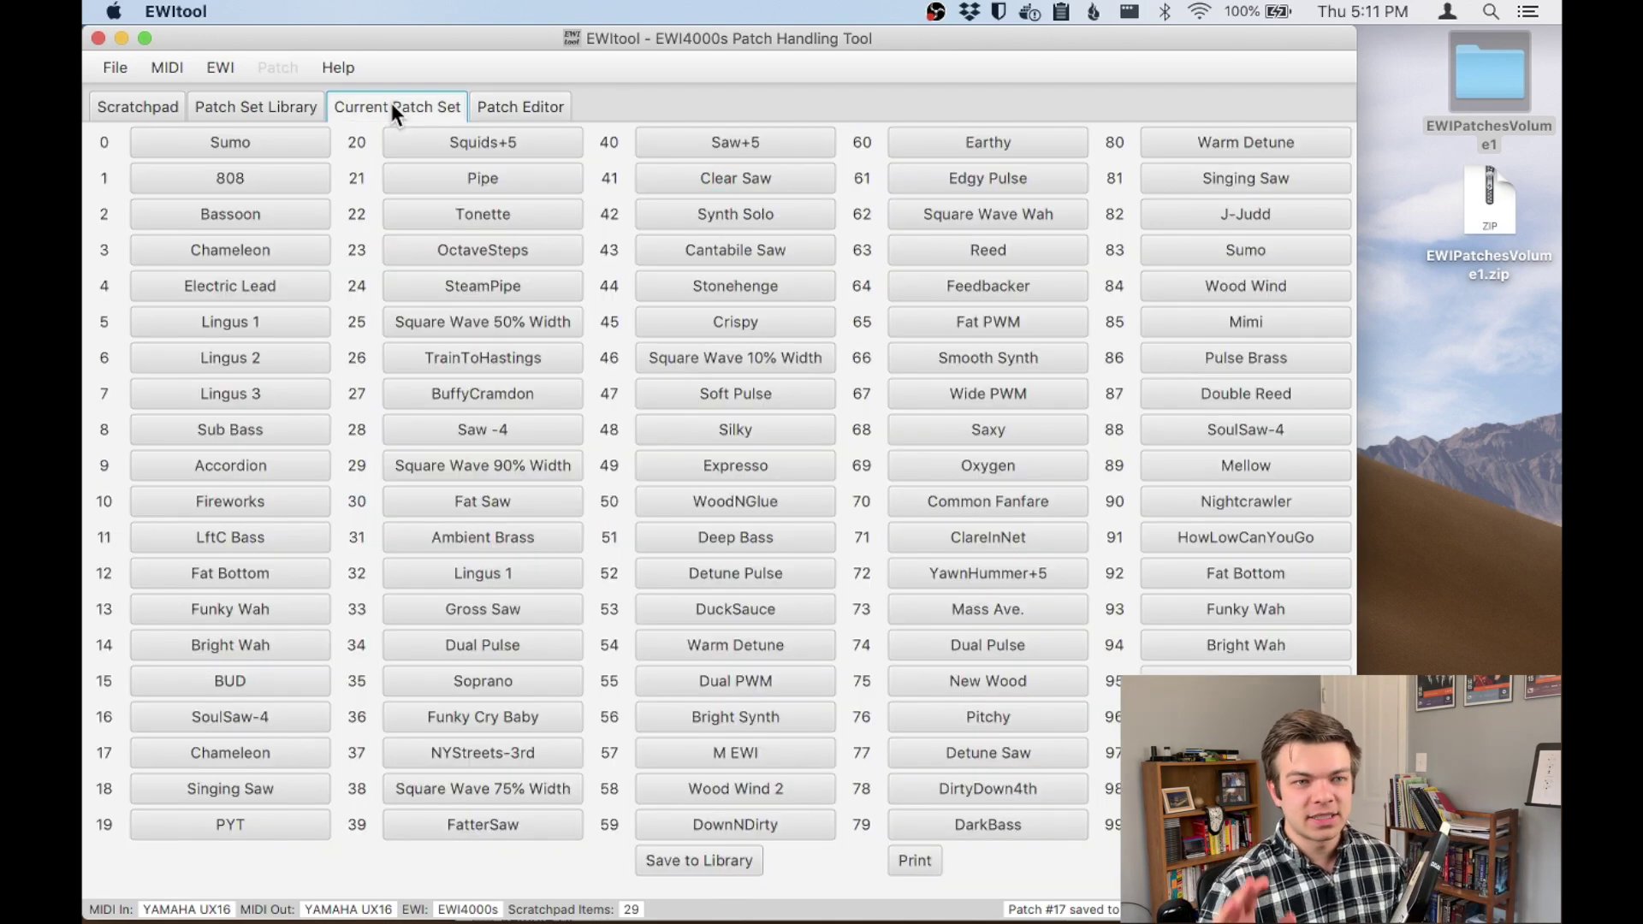
click(233, 100)
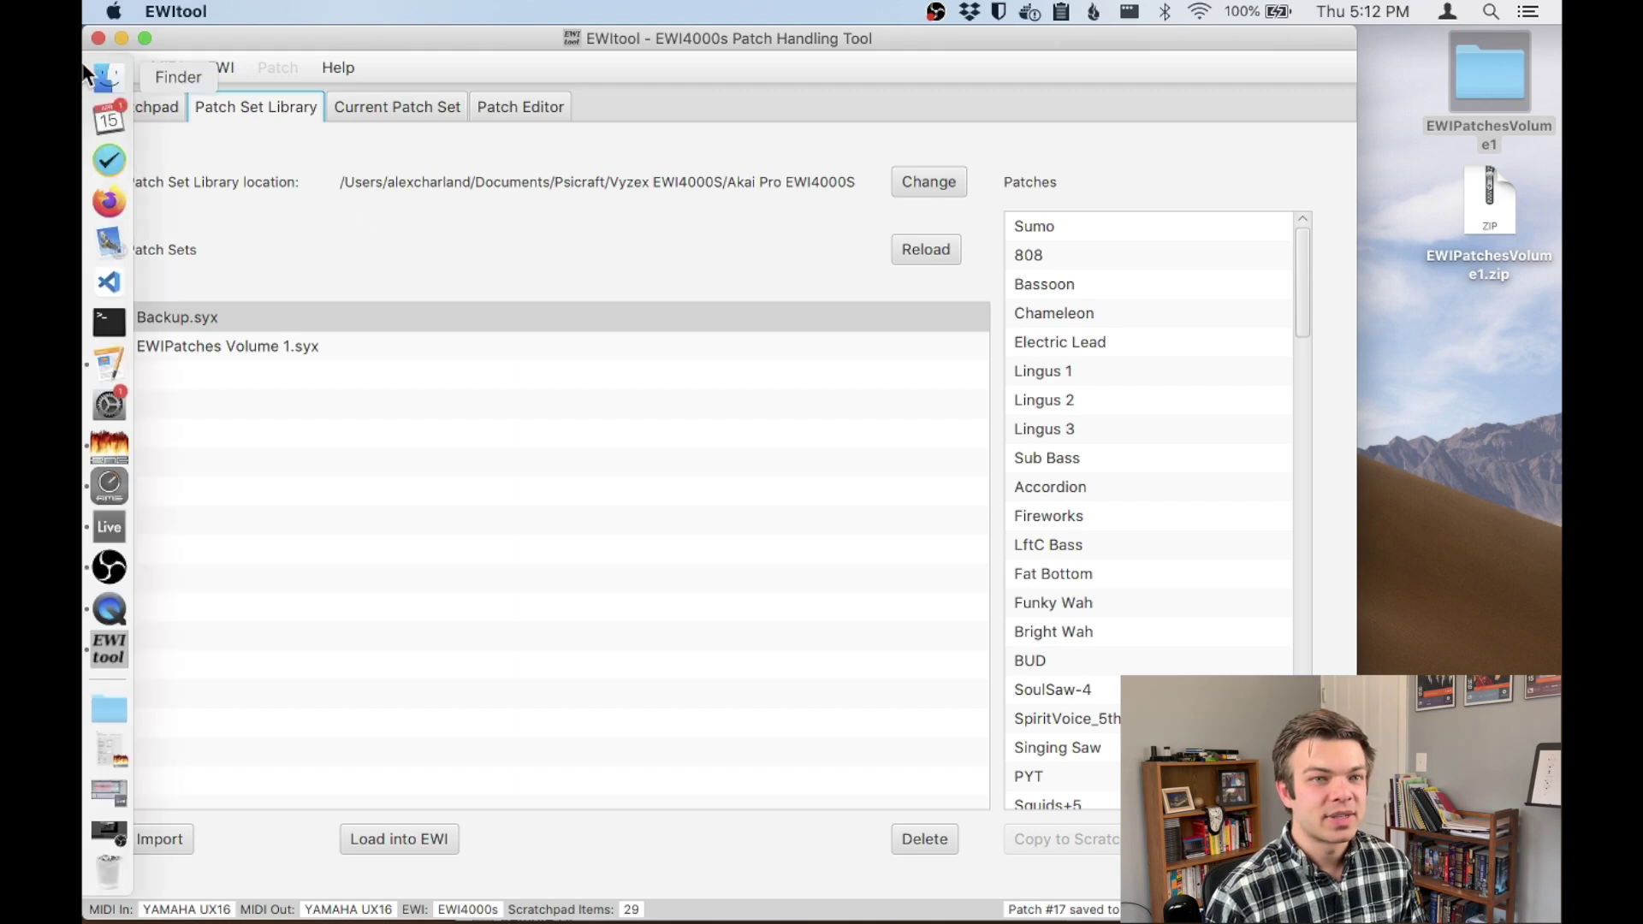
click(376, 106)
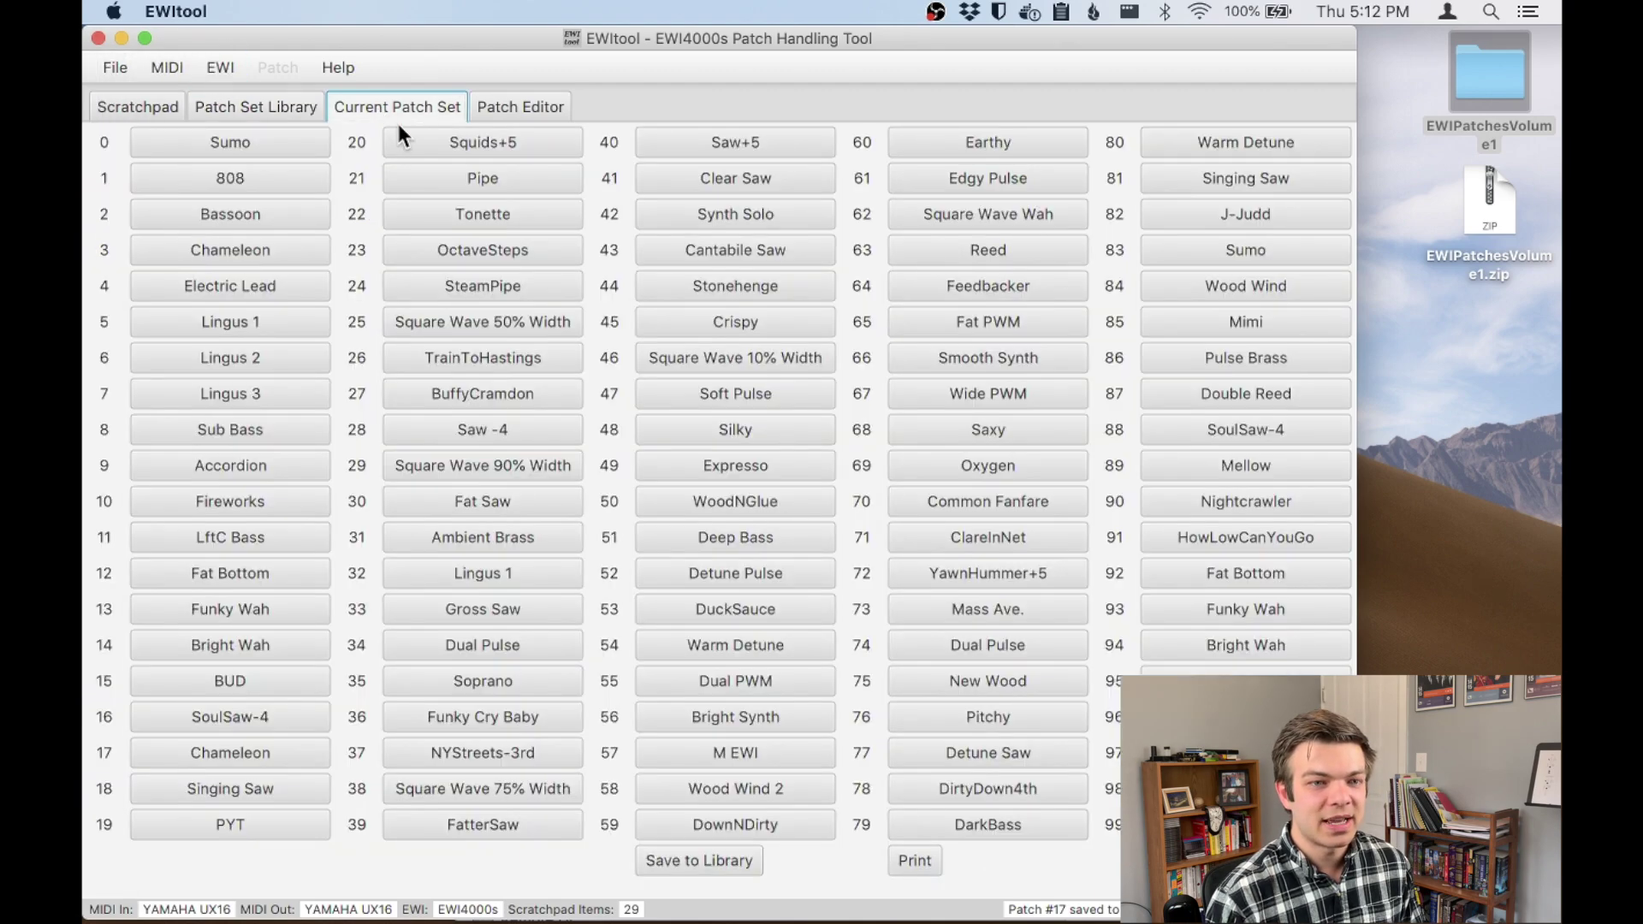
click(675, 862)
key(Left)
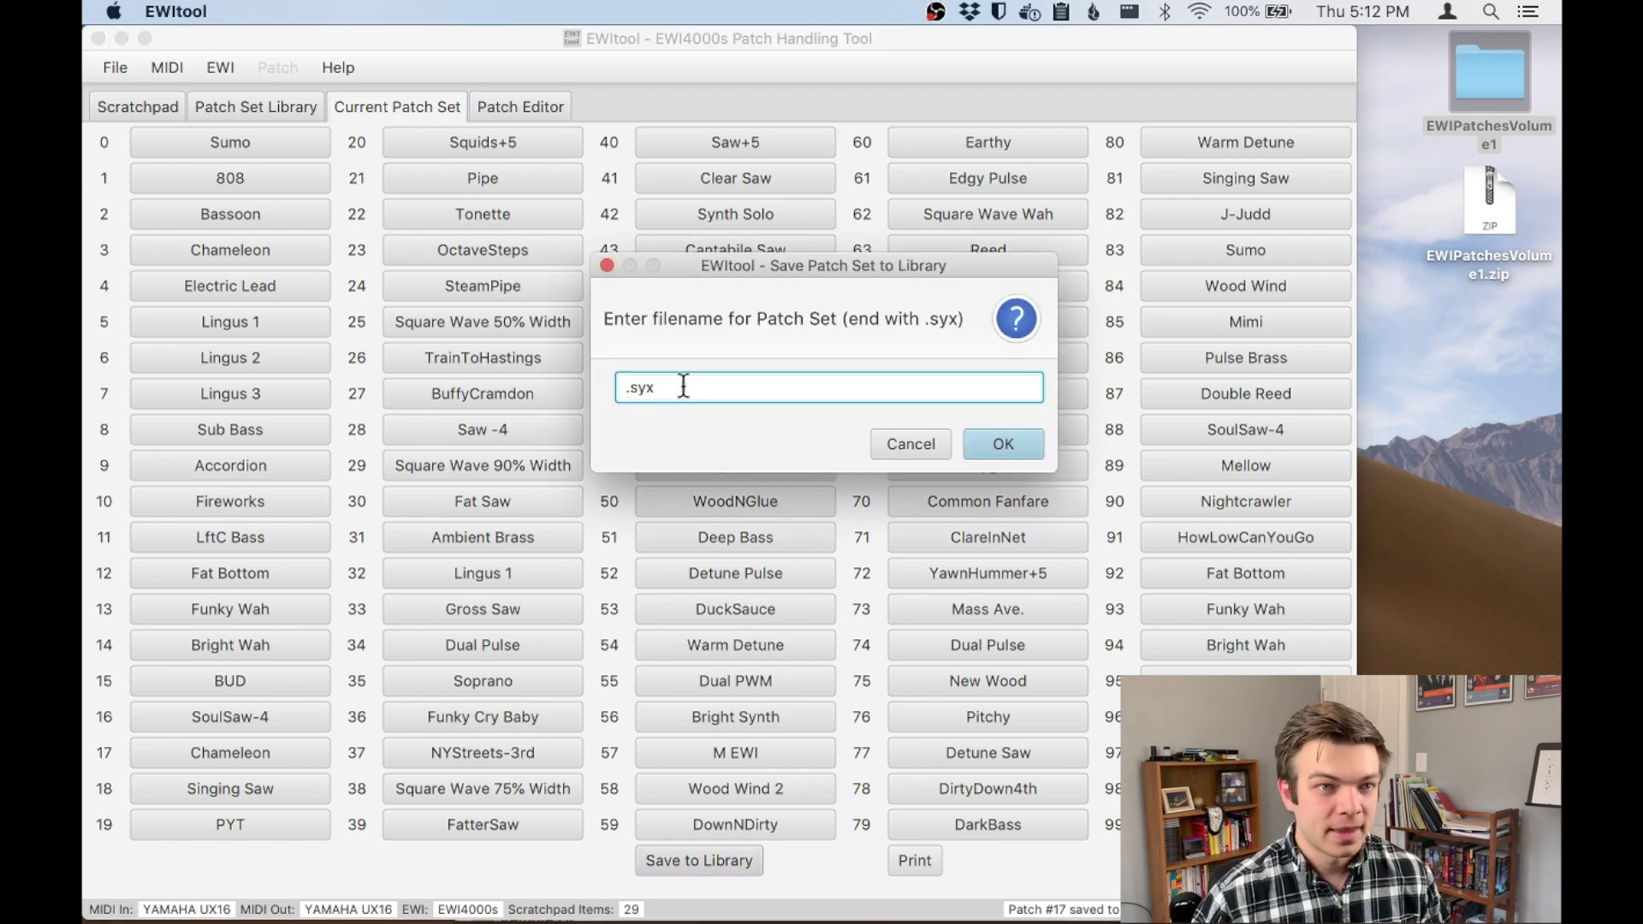
text(MyNewSet)
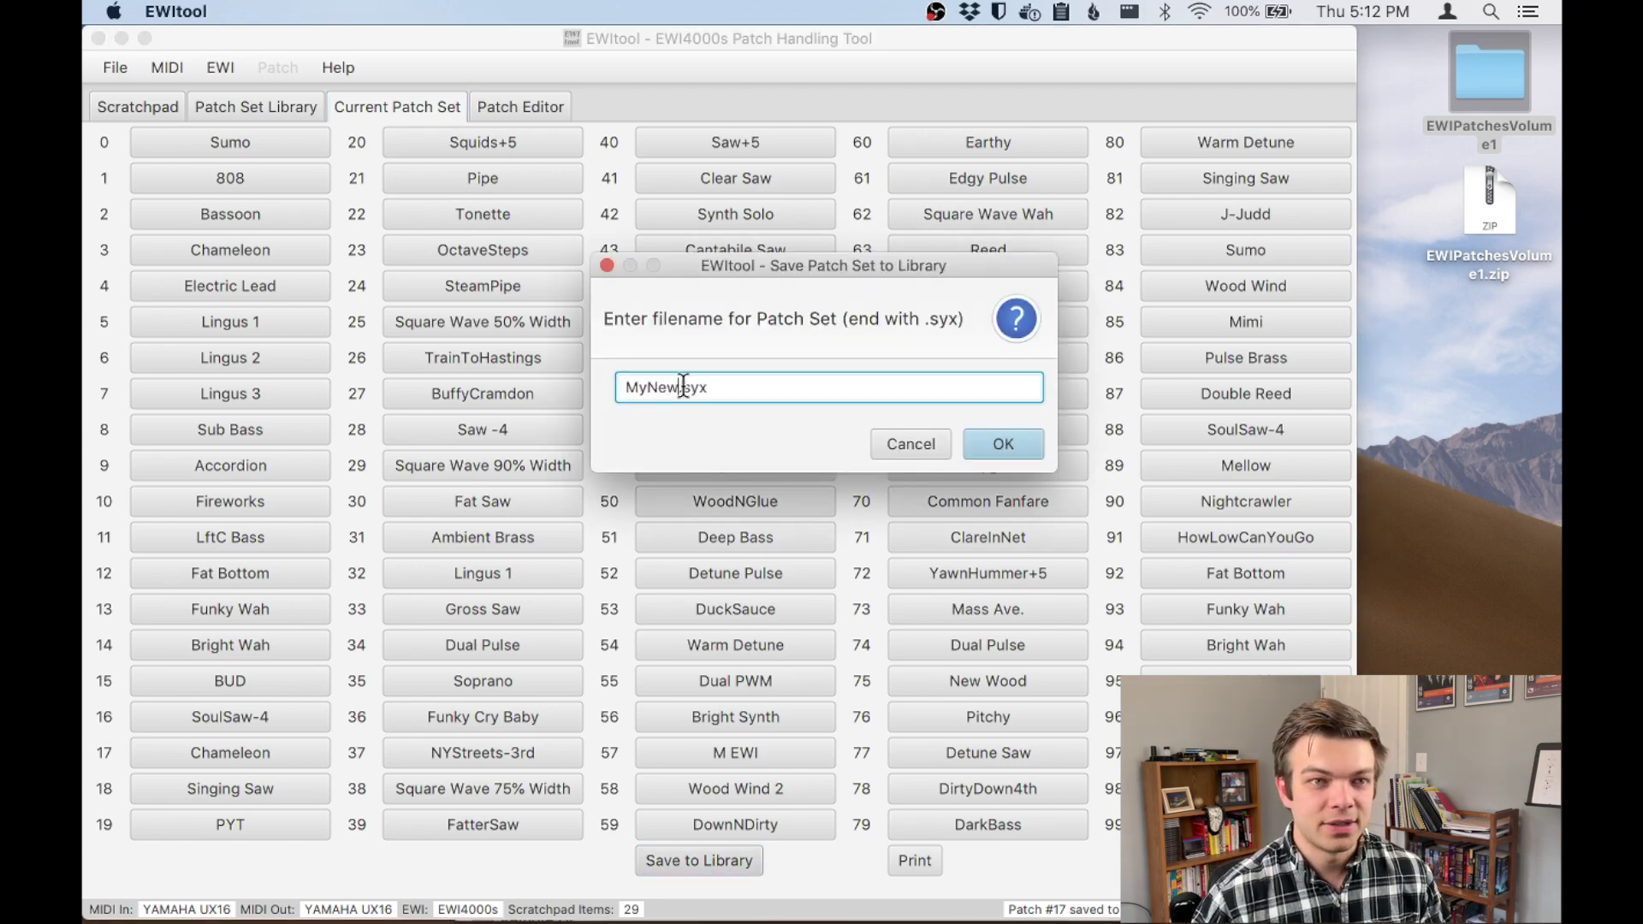
click(991, 454)
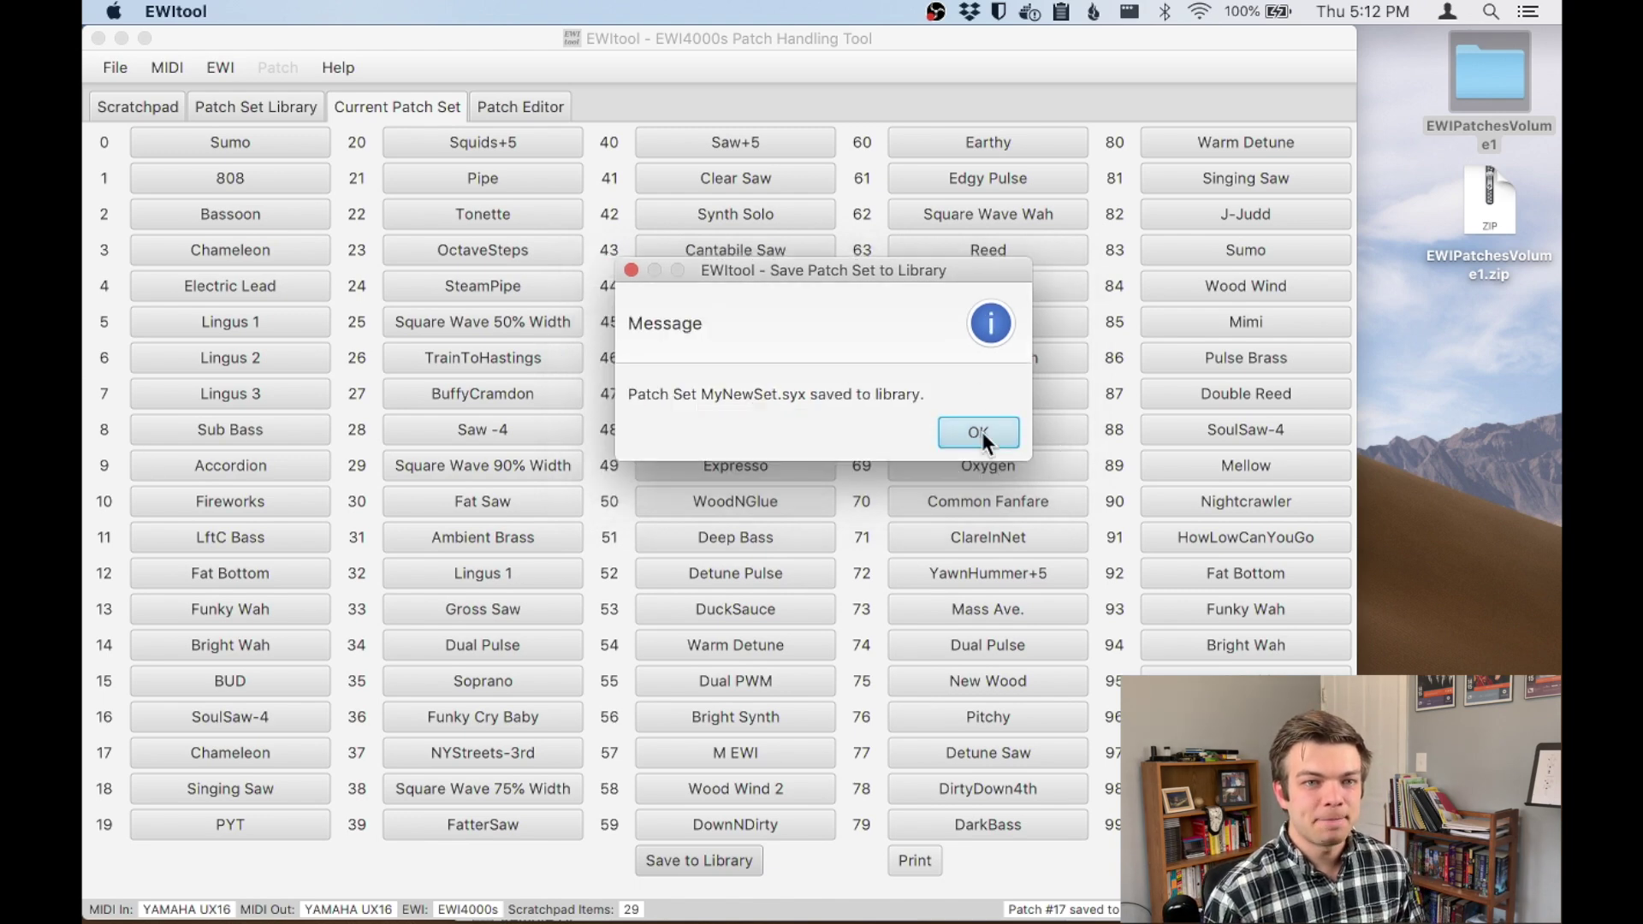
click(981, 434)
- Reload the patch set library and load the MyNewSet.syx patch set into the EWI
click(239, 108)
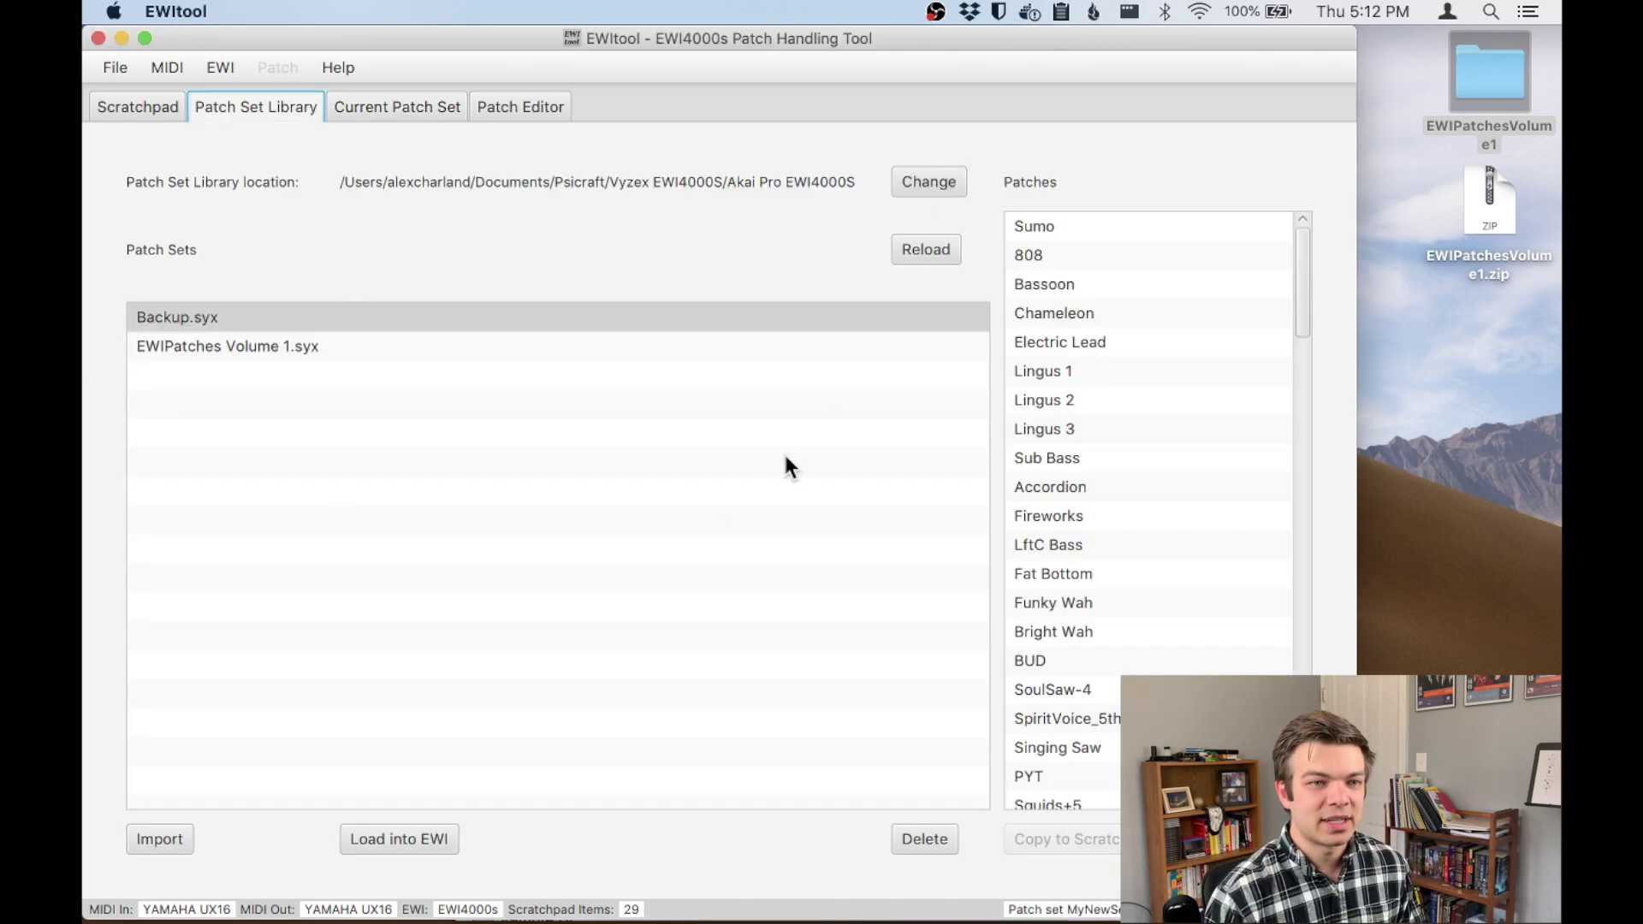
click(920, 258)
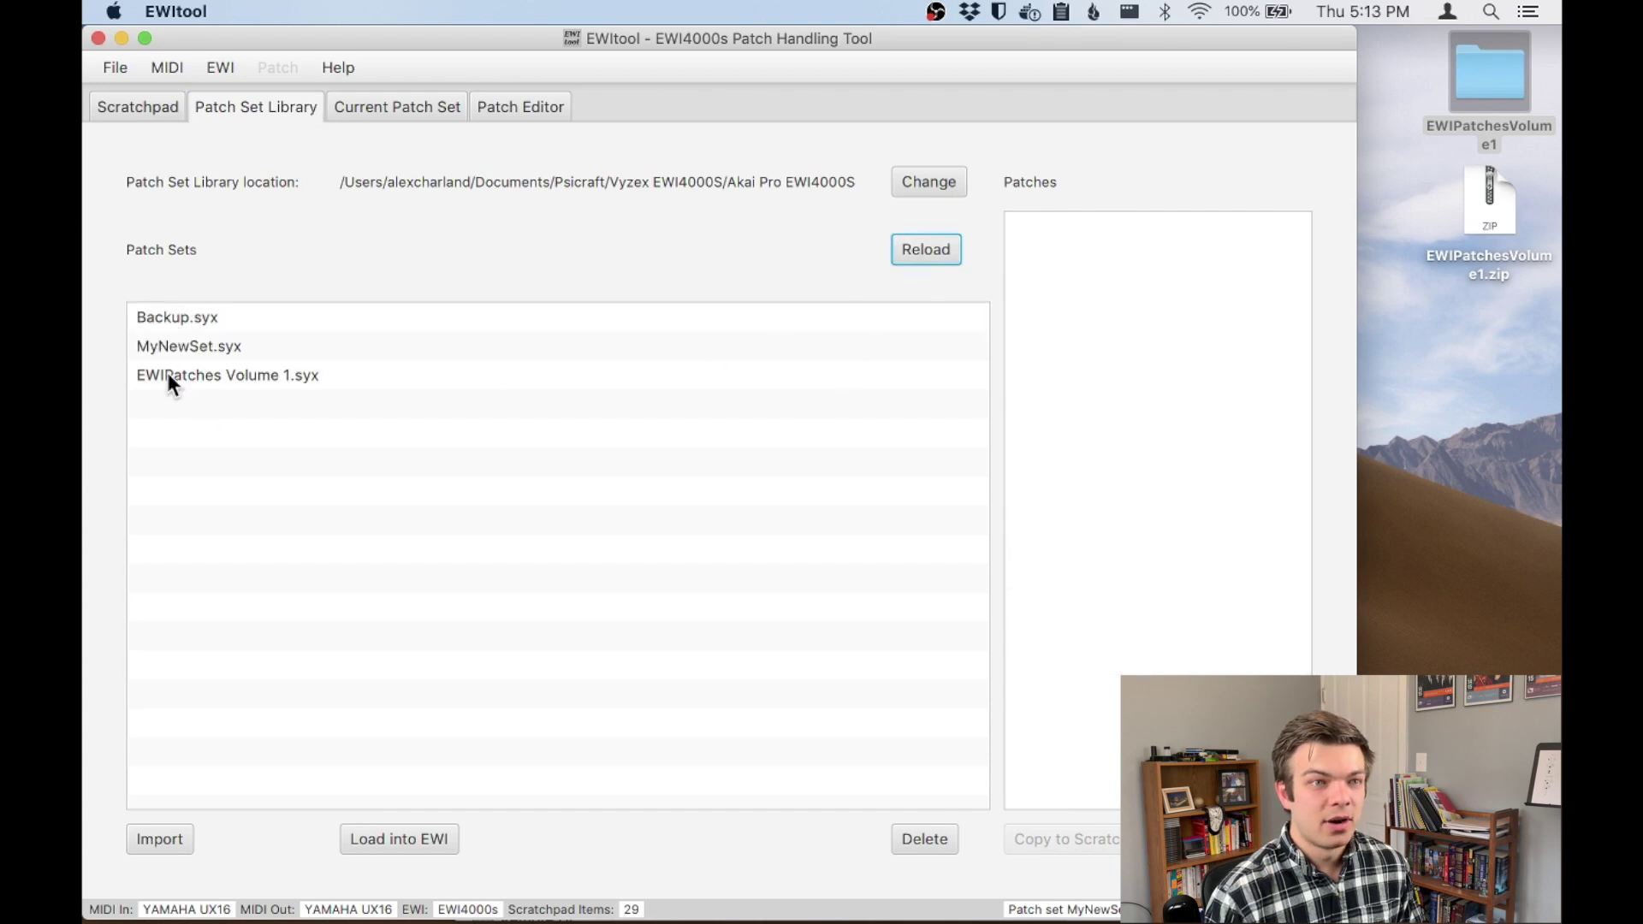
click(167, 347)
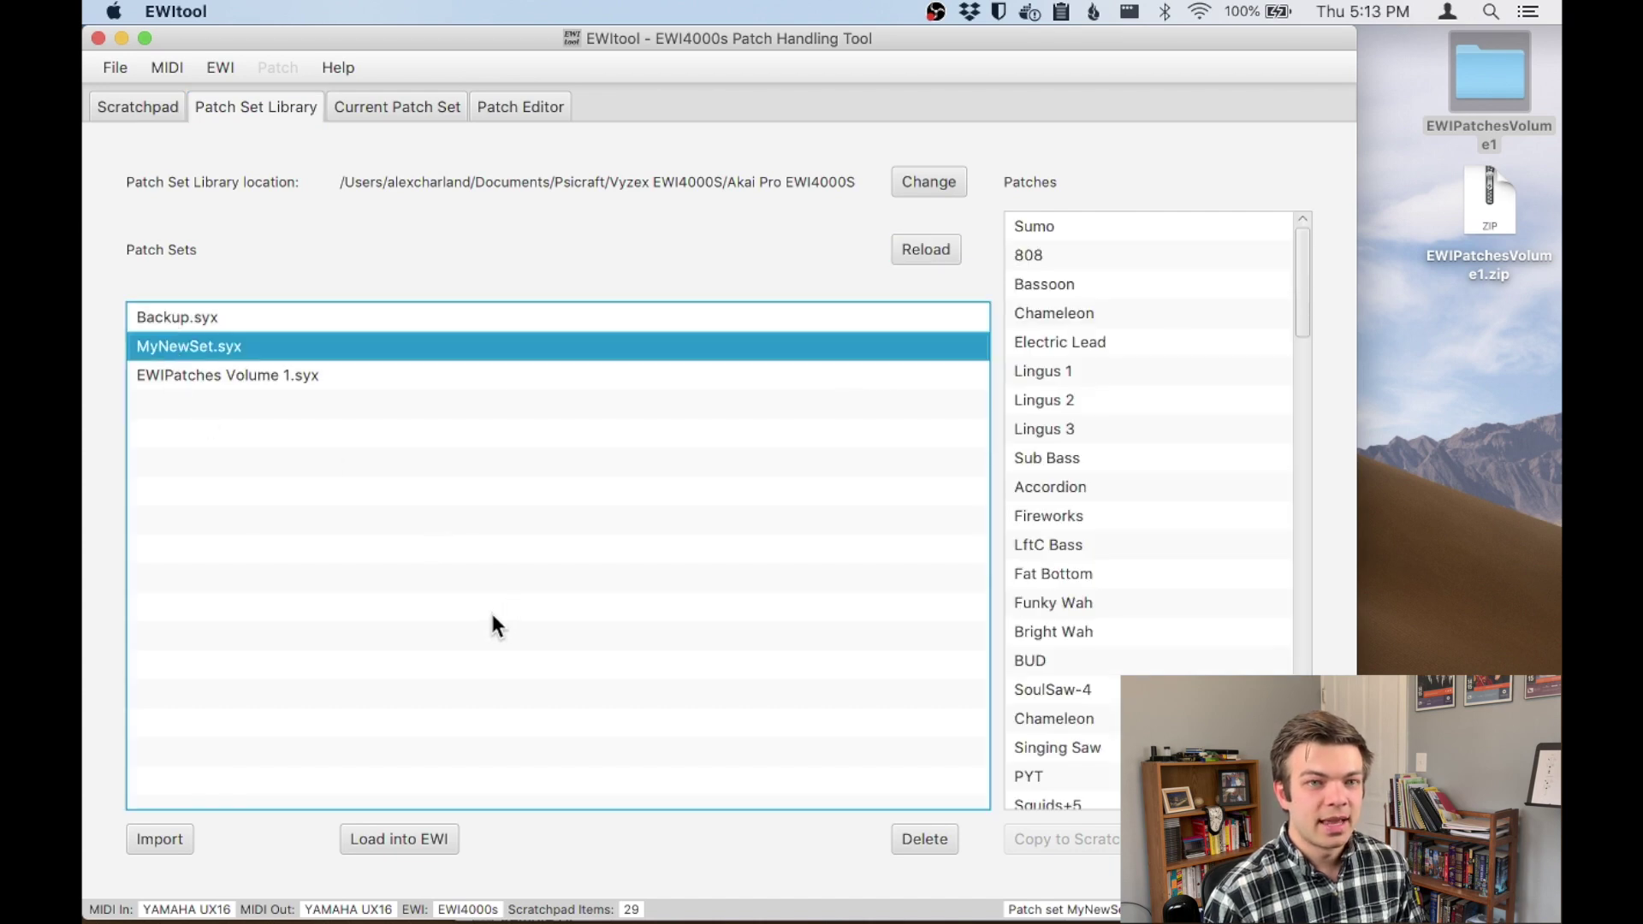
click(378, 839)
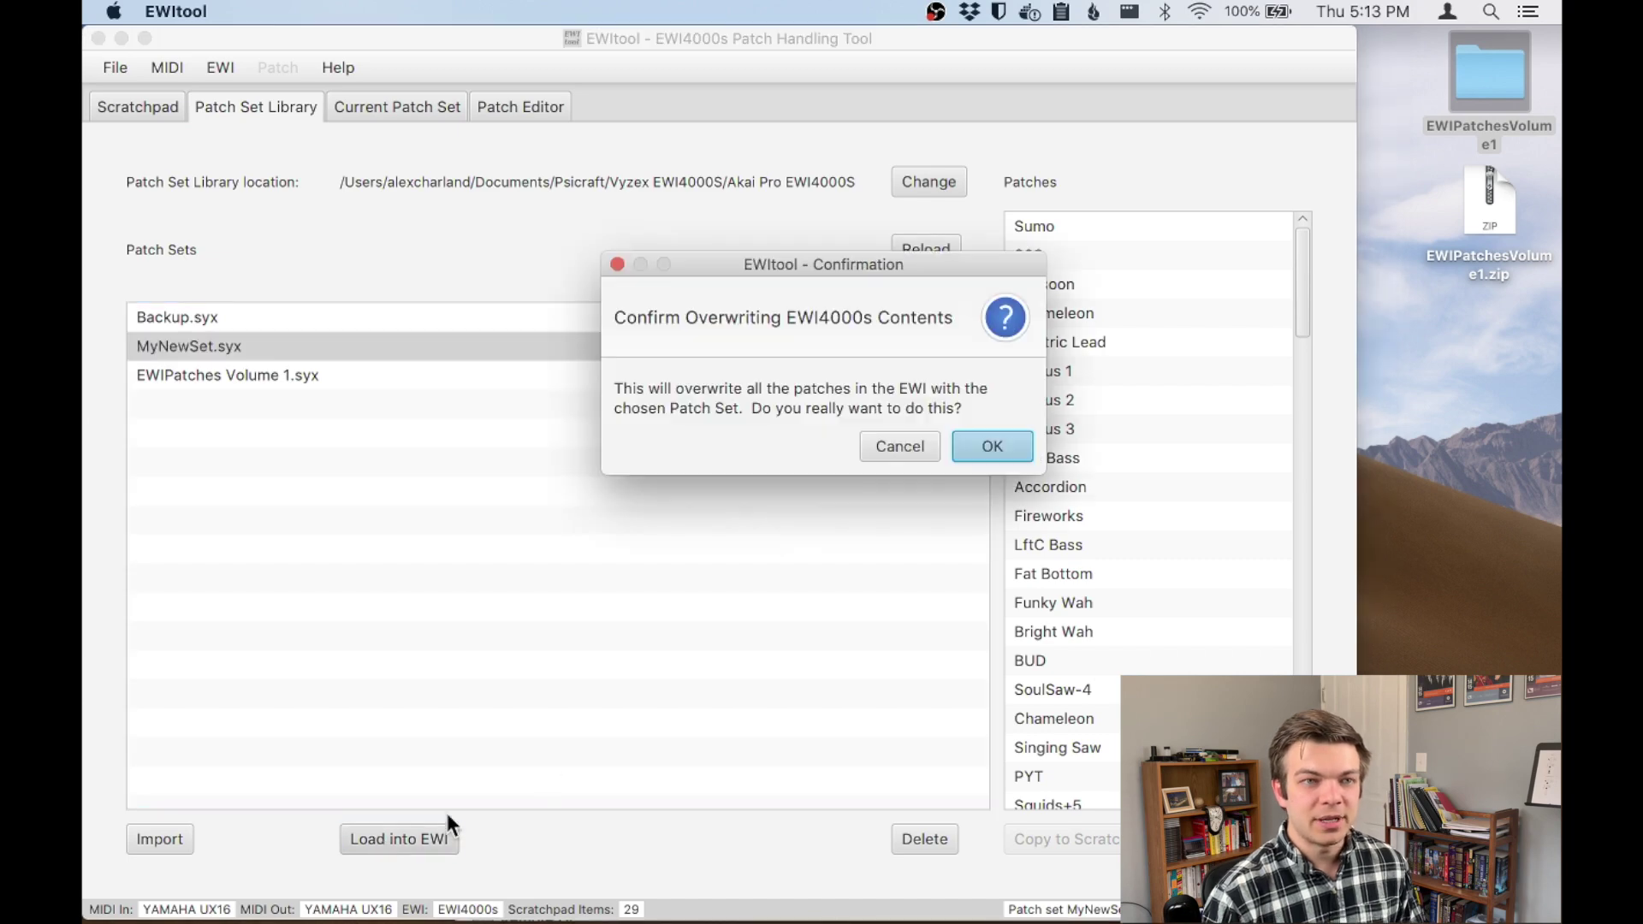